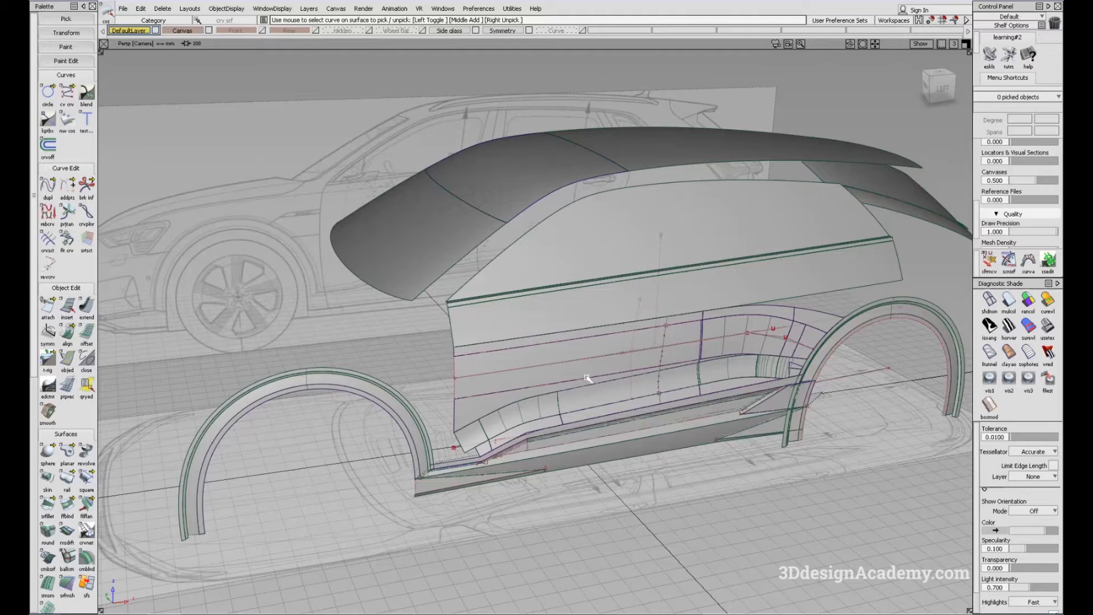
- Show the Curve layer and pick the construction curve along the front wheel arch where it meets the sill
mouse_move(568, 402)
alt+shift+mouse_down()
mouse_move(543, 415)
mouse_move(498, 399)
mouse_move(566, 347)
mouse_move(599, 363)
mouse_move(544, 358)
alt+shift+mouse_up()
alt+shift+click(485, 363)
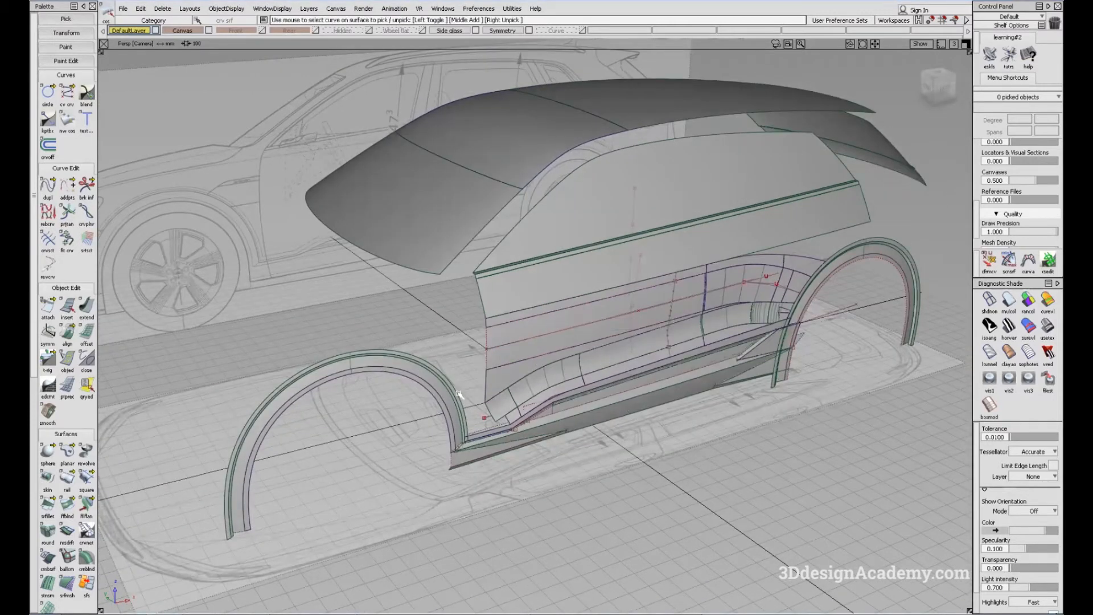
click(583, 31)
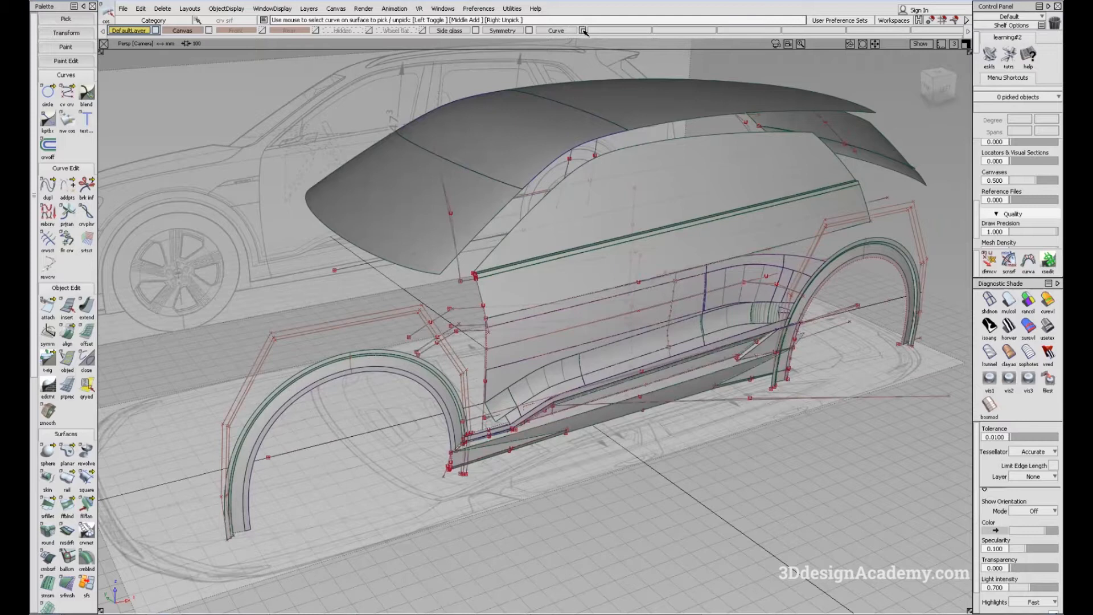
alt+shift+right_drag(460, 424, 553, 424)
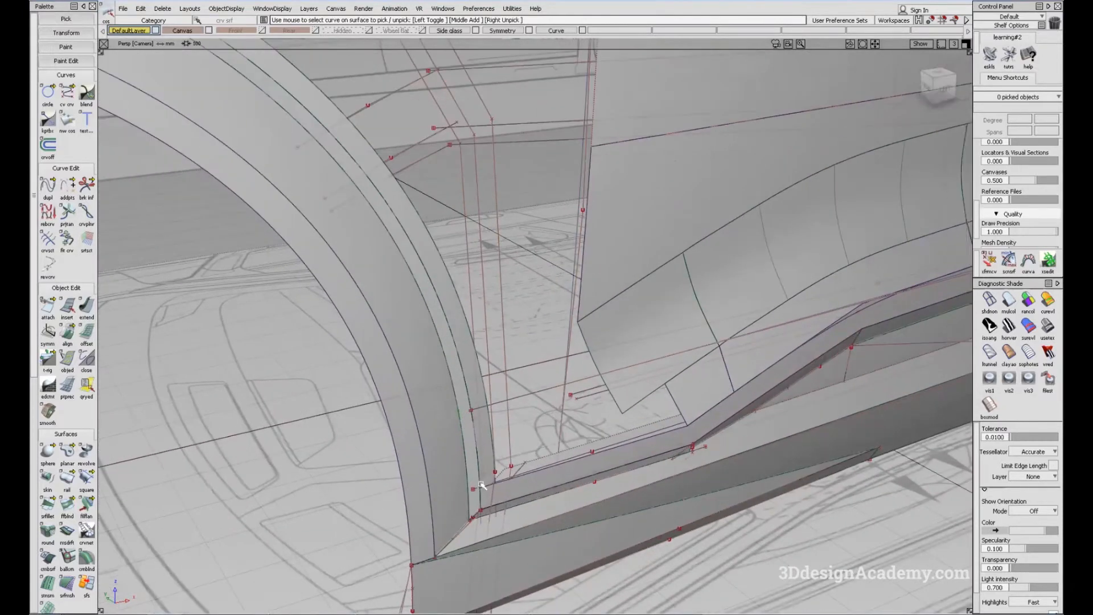
alt+shift+drag(479, 484, 481, 499)
alt+shift+right_drag(482, 499, 564, 491)
mouse_move(563, 491)
alt+shift+mouse_down()
mouse_move(575, 475)
mouse_move(585, 505)
mouse_move(574, 534)
mouse_move(639, 417)
mouse_move(612, 447)
mouse_move(412, 349)
mouse_move(454, 308)
mouse_move(556, 319)
alt+shift+mouse_up()
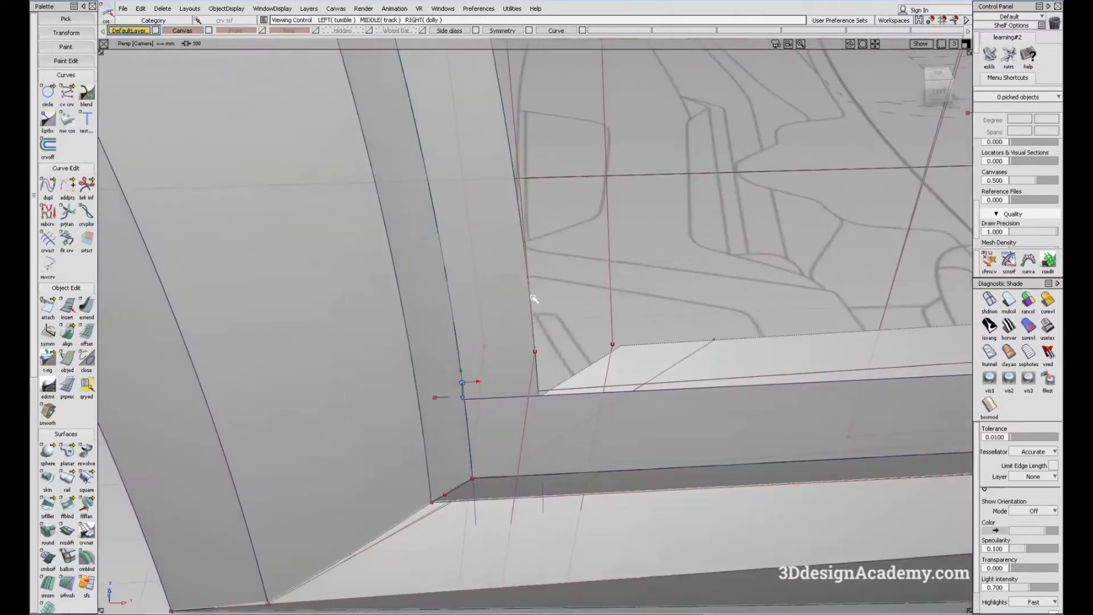
ctrl+shift+drag(562, 230, 637, 283)
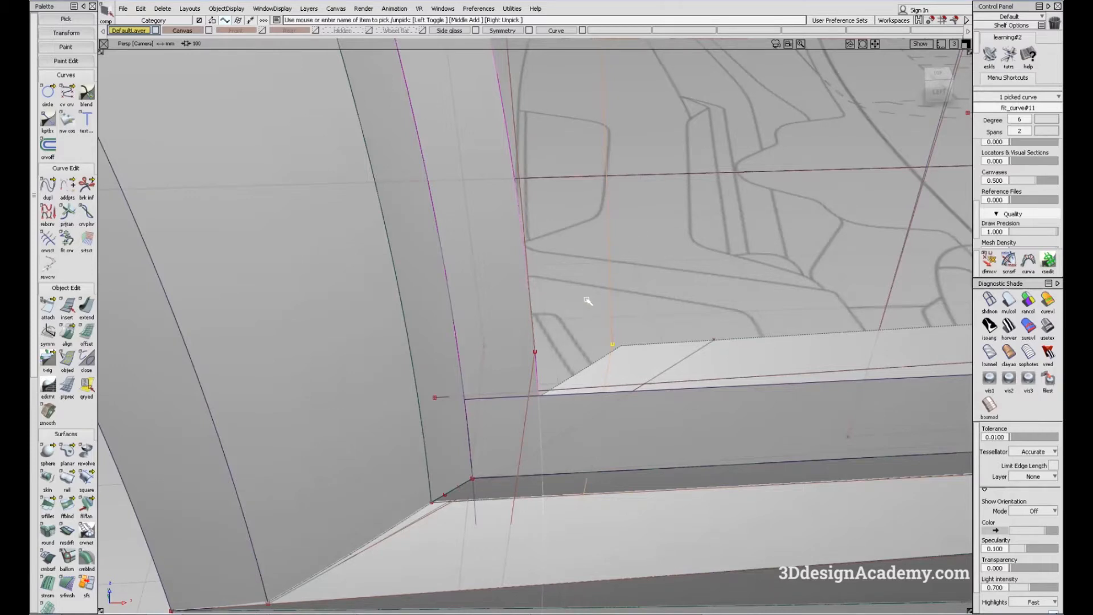
- Place the picked curve's pivot where the curve crosses the upper edge of the sill surface
key(F6)
alt+shift+middle_drag(409, 484, 493, 315)
alt+shift+right_drag(397, 332, 734, 318)
alt+shift+right_drag(538, 410, 634, 420)
alt+shift+middle_drag(634, 420, 587, 371)
ctrl+shift+middle_click(576, 388)
ctrl+alt+drag(565, 360, 635, 401)
key(F8)
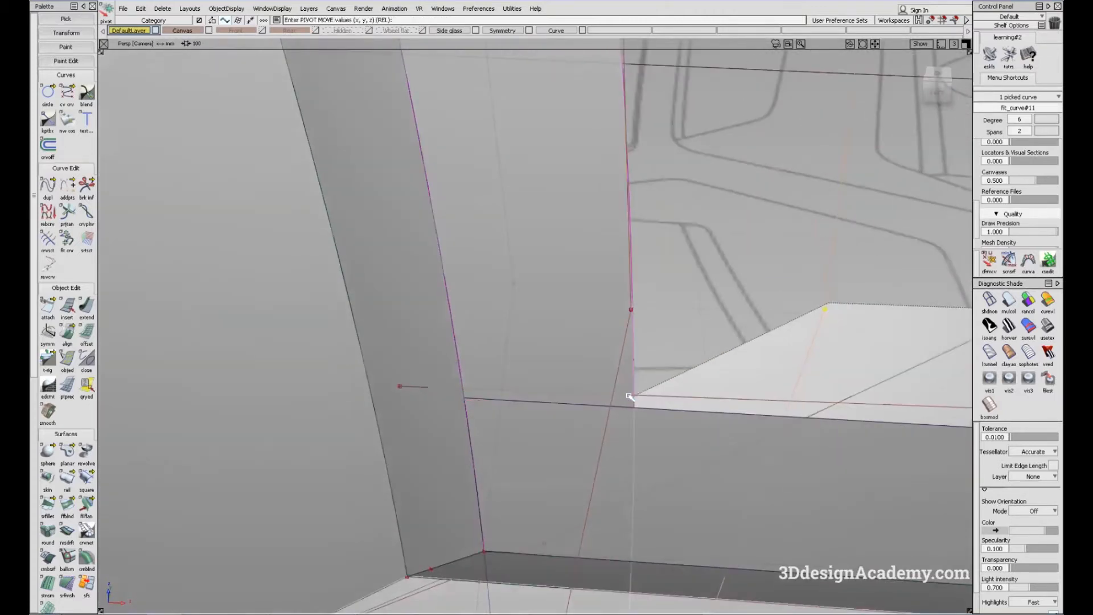
- Pick the short degree 2 curve at the wheel arch and sill corner and hide it
key(F6)
ctrl+shift+drag(760, 514, 757, 462)
ctrl+shift+drag(726, 350, 783, 421)
drag(757, 368, 774, 436)
alt+shift+middle_drag(760, 403, 704, 354)
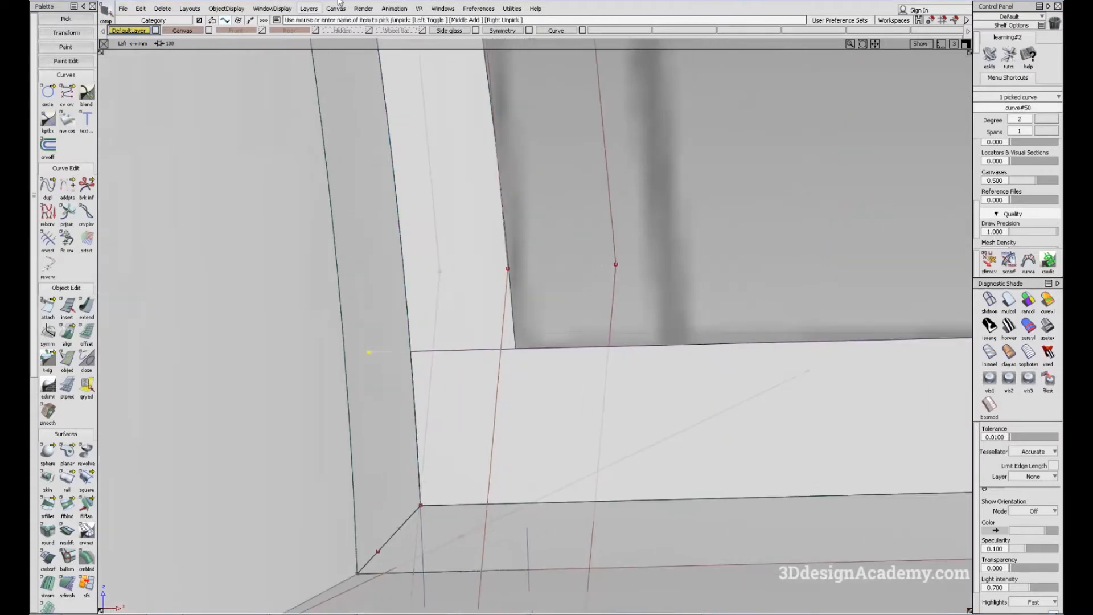
click(226, 9)
click(225, 46)
- Try to move the wheel arch curve by snapping it to the upper edge of the sill surface
drag(593, 281, 632, 315)
alt+shift+right_drag(502, 341, 712, 333)
alt+shift+middle_drag(735, 358, 608, 362)
click(965, 595)
ctrl+alt+drag(608, 363, 732, 384)
key(F8)
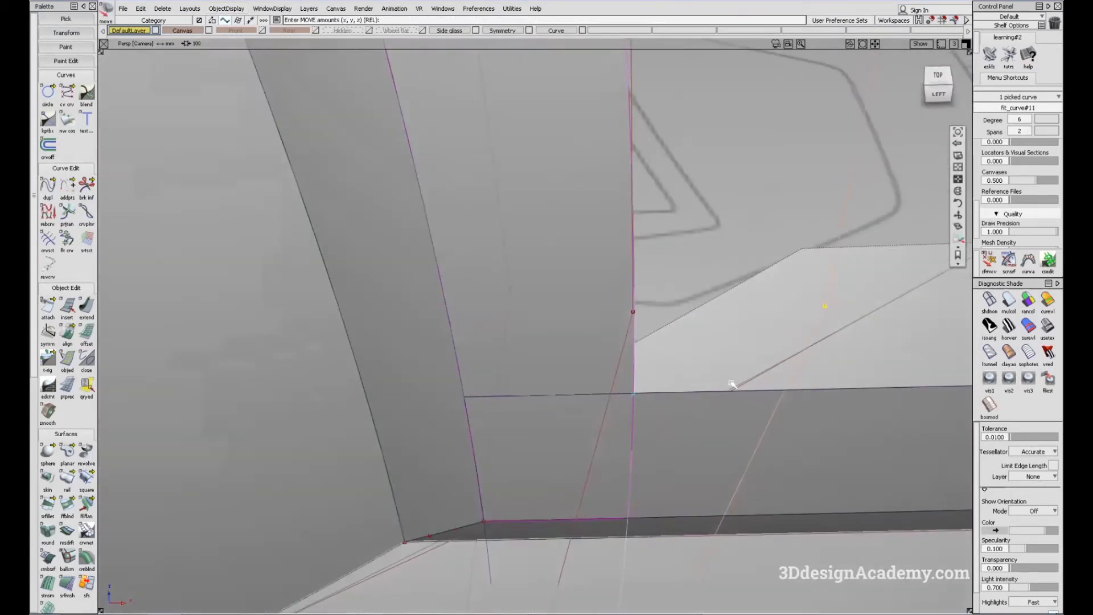
- Undo the last moves of the wheel arch curve
key(ctrl+z)
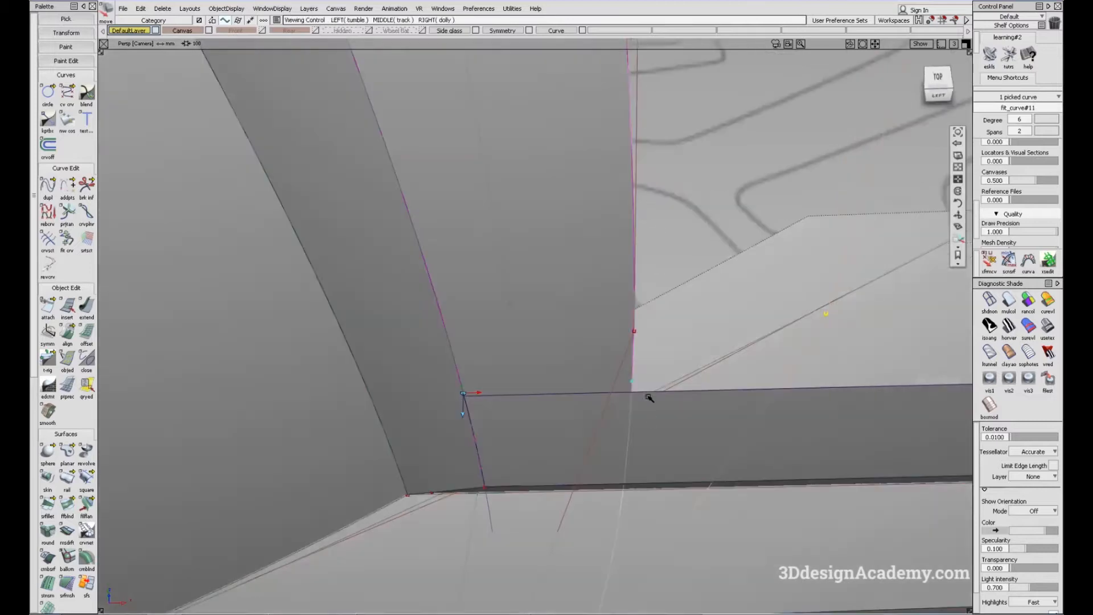
click(142, 8)
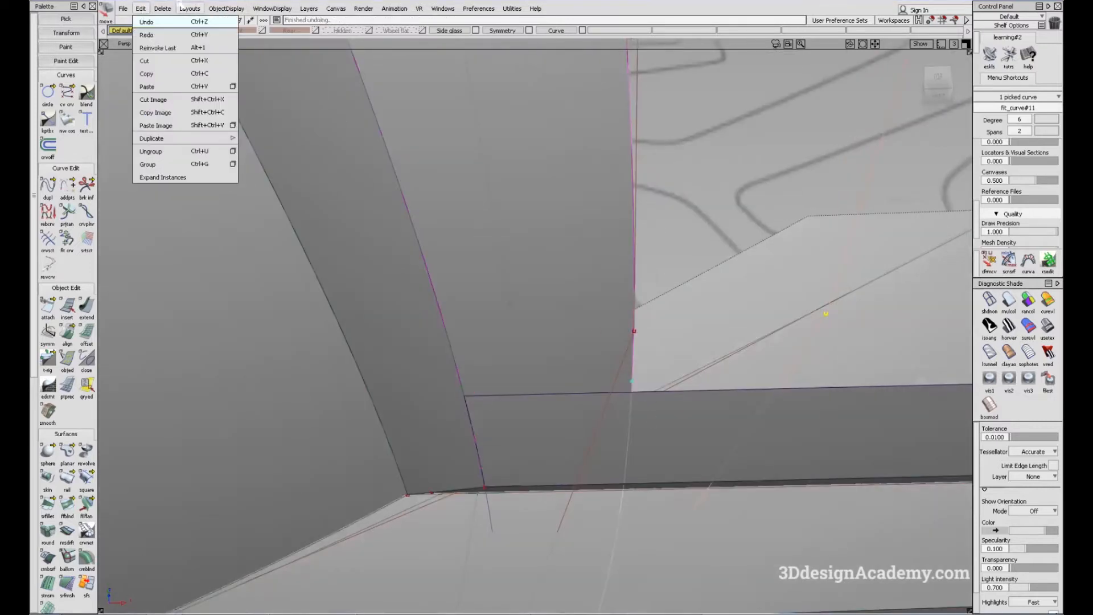
click(149, 22)
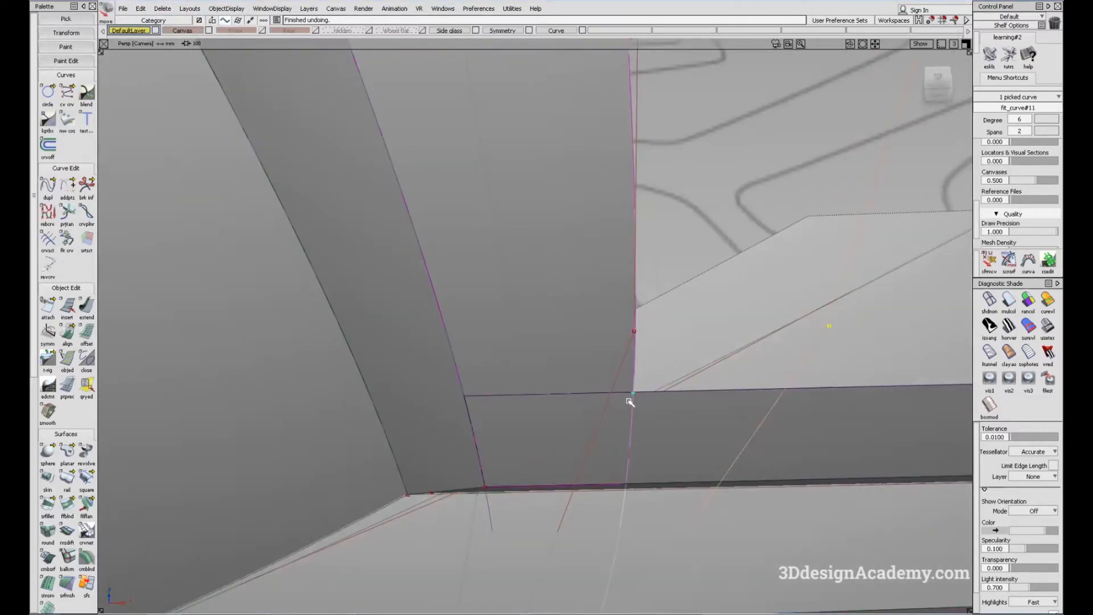
alt+shift+drag(628, 431, 631, 389)
key(F6)
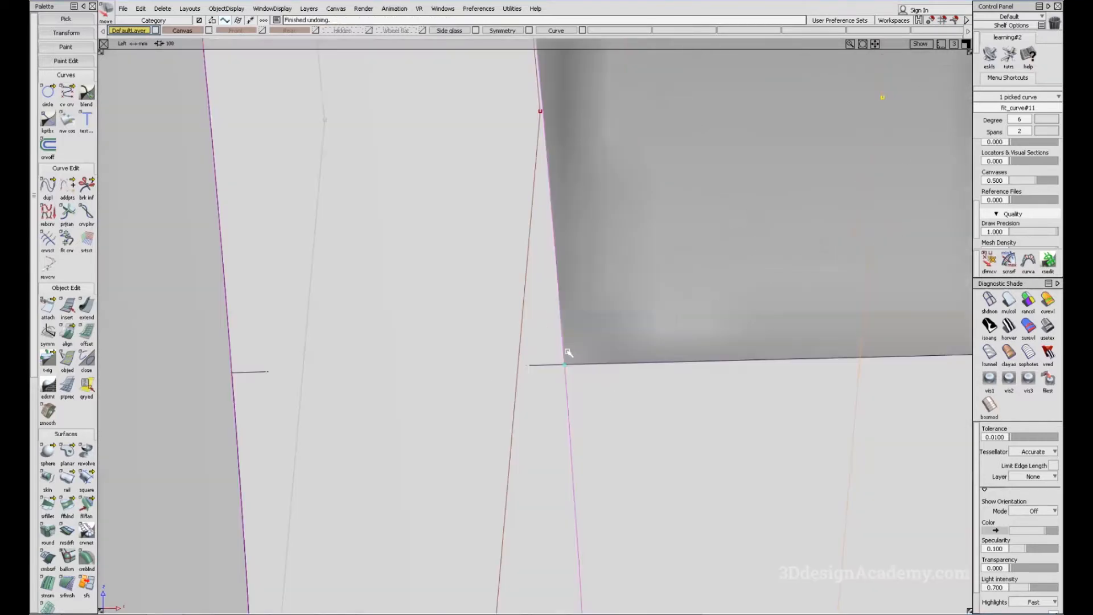
- Clear the selection and examine how the wheel arch curves relate to the sill and the door's front edge
key(F8)
alt+shift+drag(613, 354, 517, 410)
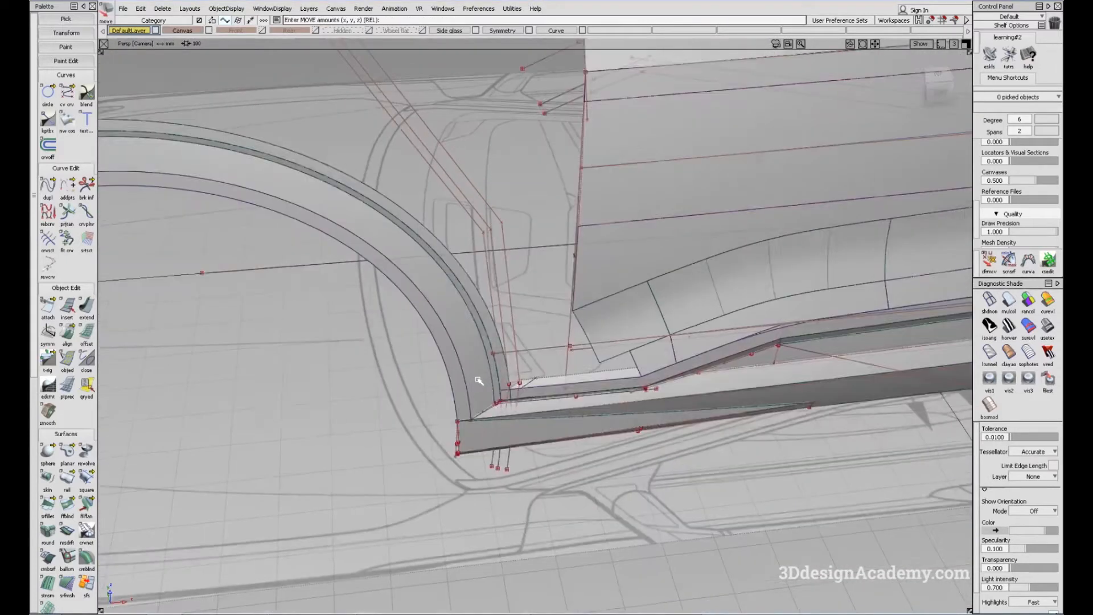
alt+shift+middle_drag(488, 392, 486, 384)
alt+shift+drag(538, 380, 604, 382)
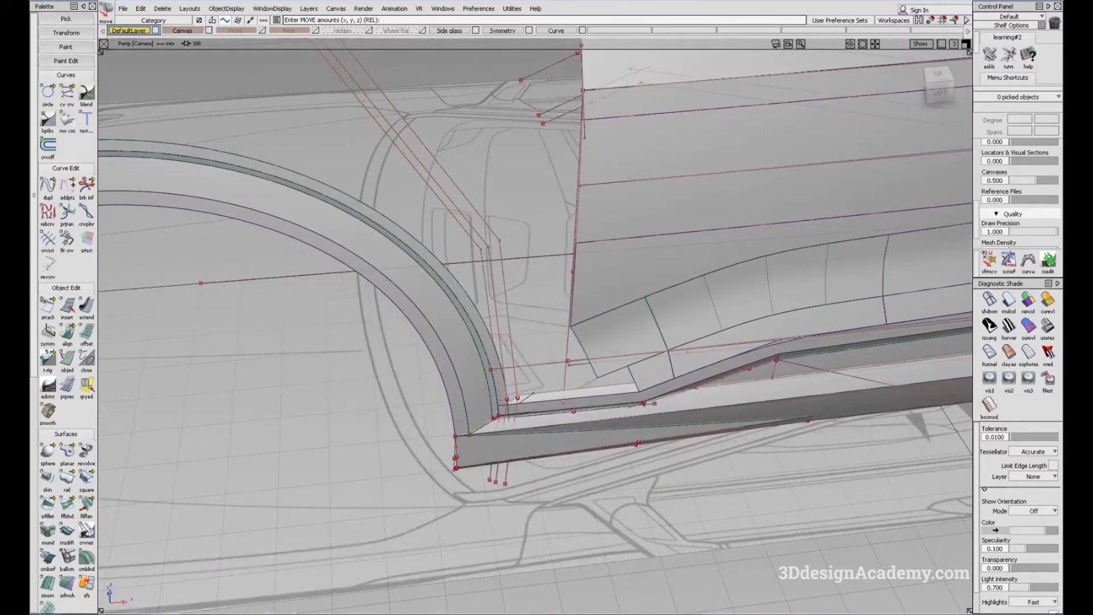
key(ctrl+5)
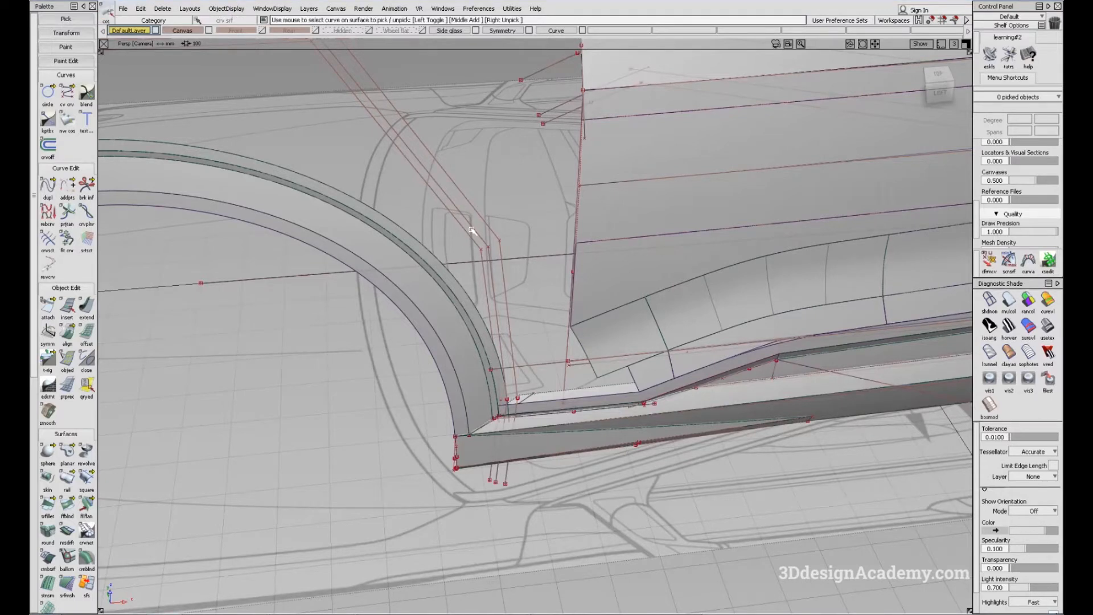
alt+shift+middle_drag(672, 185, 654, 216)
alt+shift+drag(571, 179, 685, 199)
alt+shift+right_drag(685, 200, 632, 197)
alt+shift+middle_drag(597, 188, 474, 235)
alt+shift+right_drag(442, 193, 513, 205)
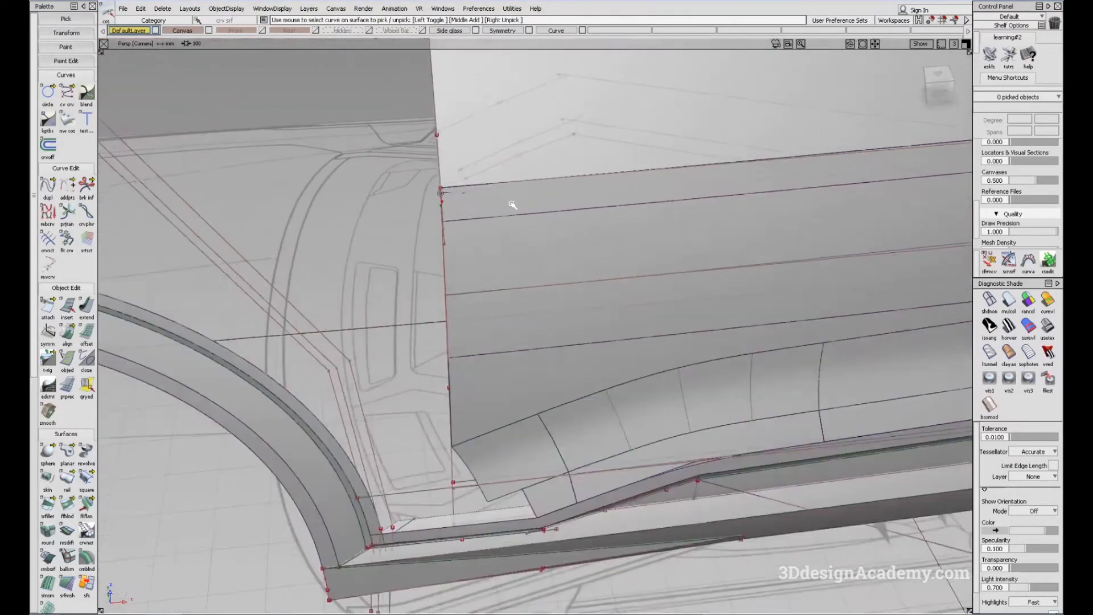
alt+shift+middle_drag(512, 204, 629, 217)
alt+shift+drag(547, 212, 607, 224)
alt+shift+drag(634, 283, 414, 300)
alt+shift+right_drag(496, 285, 410, 276)
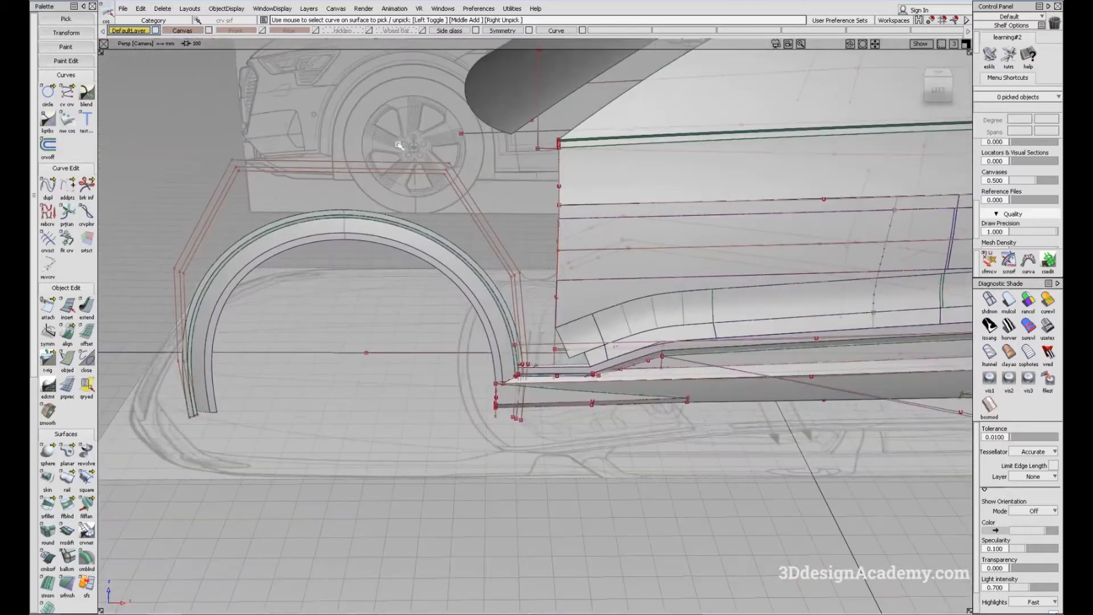
- Hide the Curve layer and bring the whole lower body side into view
click(583, 30)
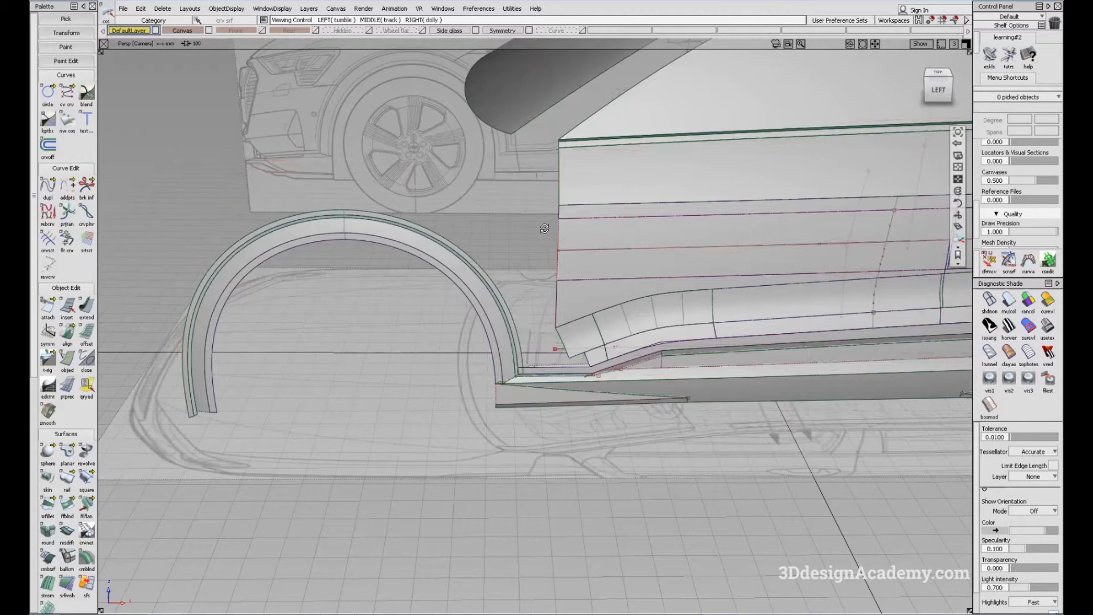
alt+shift+drag(544, 226, 588, 193)
alt+shift+right_drag(590, 193, 604, 246)
ctrl+shift+drag(606, 366, 568, 152)
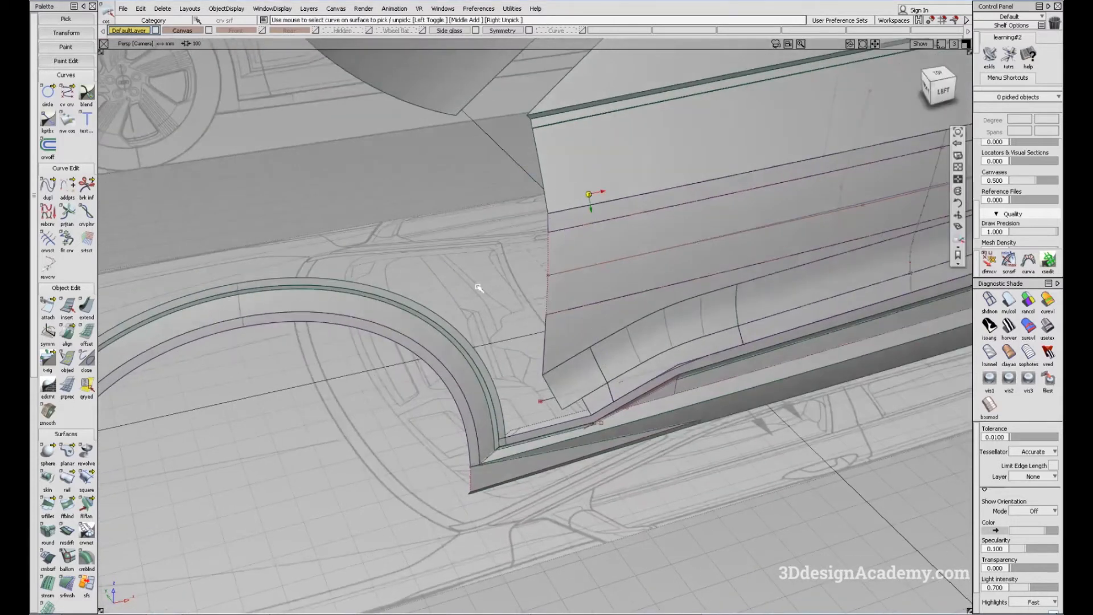
alt+shift+drag(476, 288, 720, 240)
alt+shift+middle_drag(934, 259, 812, 266)
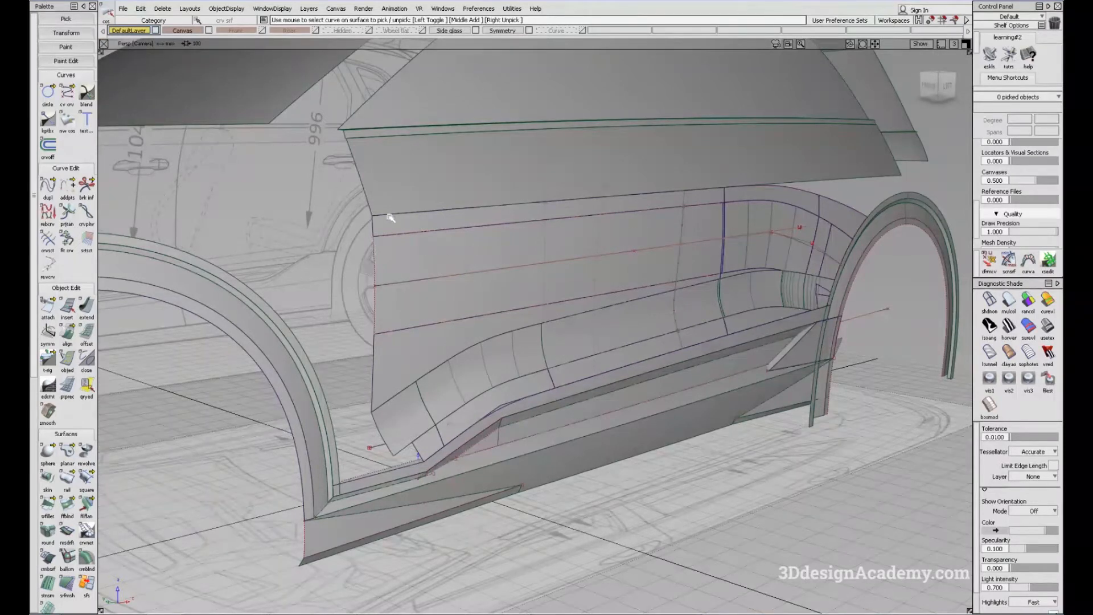
scroll(673, 251, up, 3)
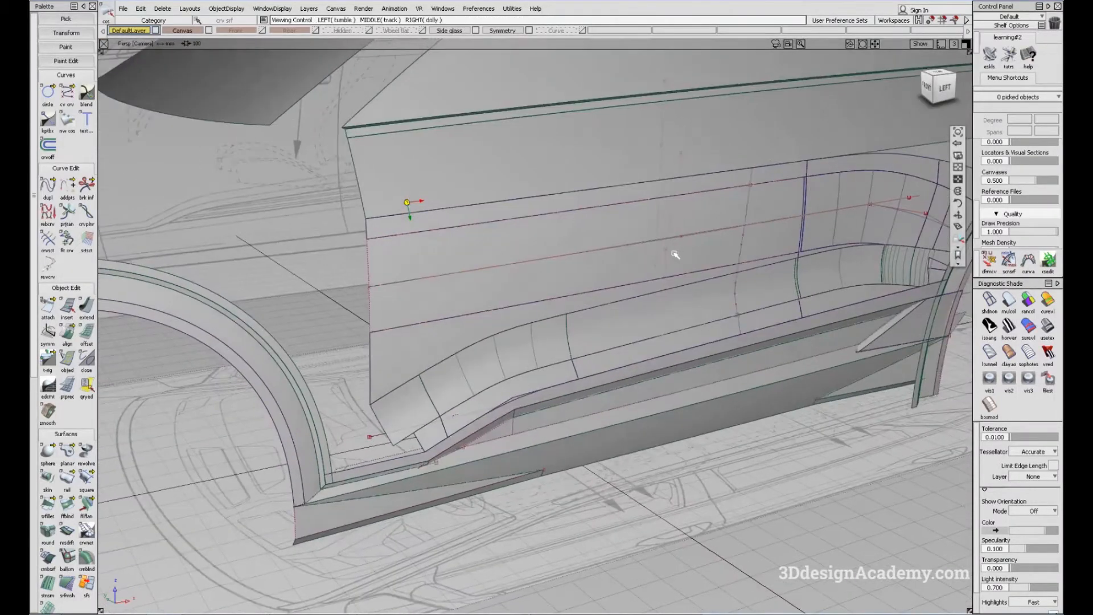
- Reopen the surface fillet running along the bottom of the door side and undo the whole fillet
ctrl+shift+drag(729, 310, 680, 307)
click(680, 307)
click(859, 482)
alt+shift+middle_drag(633, 321, 501, 362)
alt+shift+right_drag(527, 290, 549, 237)
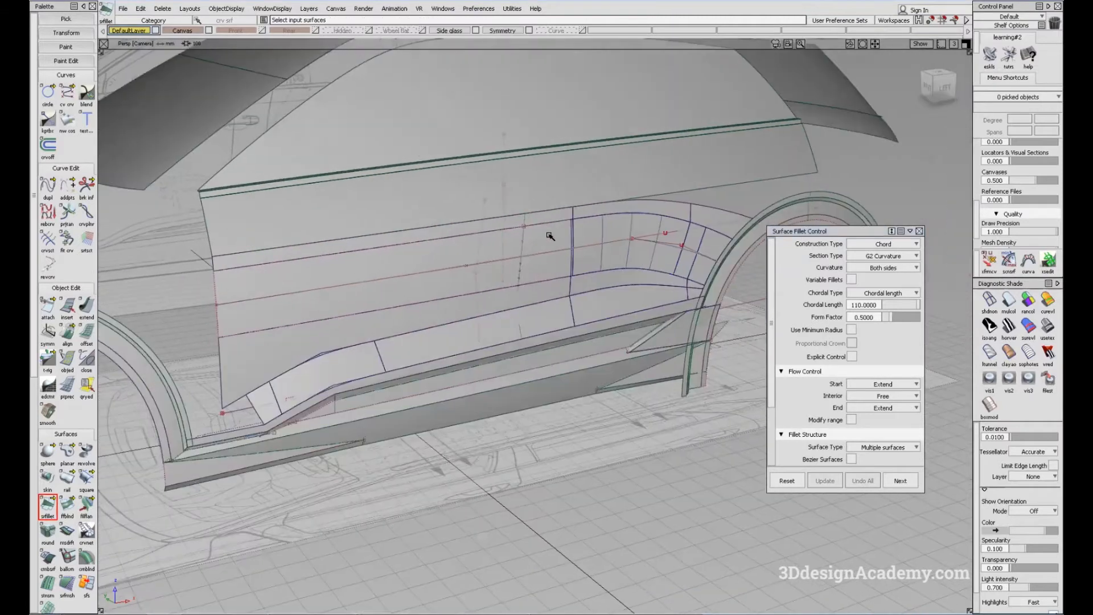
- Delete the transition surface between the upper and lower door side surfaces, keeping the segments near the rear wheel arch
scroll(555, 261, up, 1)
ctrl+shift+drag(571, 209, 557, 237)
alt+shift+drag(550, 284, 654, 317)
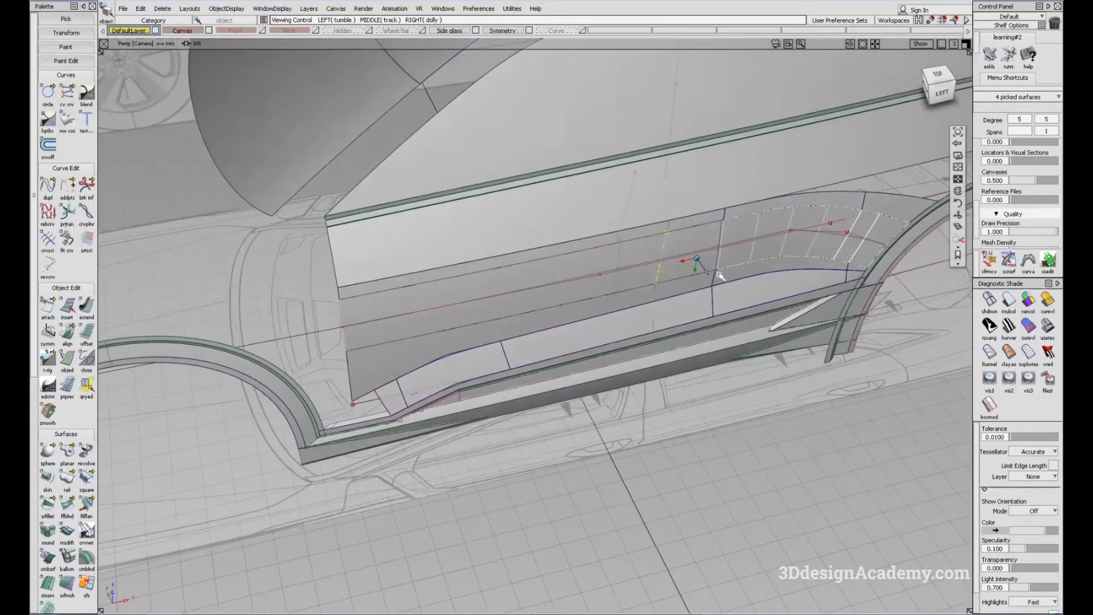
scroll(725, 238, up, 5)
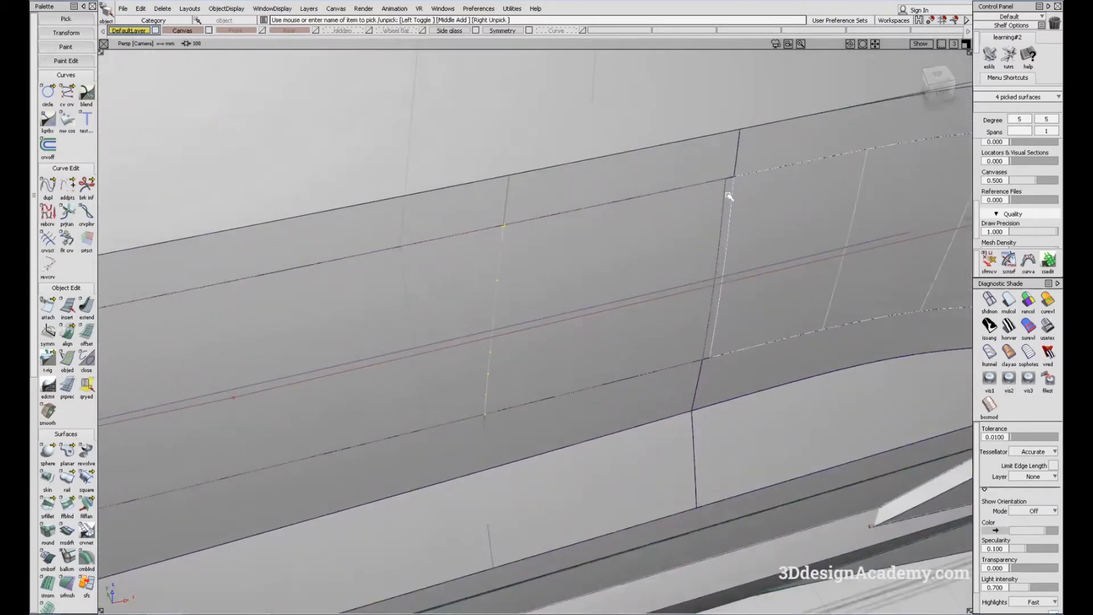
alt+shift+right_drag(728, 205, 676, 222)
alt+shift+drag(676, 222, 668, 241)
click(749, 402)
alt+shift+middle_drag(720, 235, 632, 281)
click(676, 151)
ctrl+shift+drag(606, 225, 563, 245)
click(445, 317)
alt+shift+drag(444, 317, 319, 336)
key(Delete)
- Delete the leftover curves-on-surface along the trimmed edges of the upper and lower door side surfaces
ctrl+shift+drag(610, 266, 637, 378)
drag(460, 240, 571, 432)
alt+shift+middle_drag(456, 417, 600, 376)
drag(608, 358, 744, 497)
key(Delete)
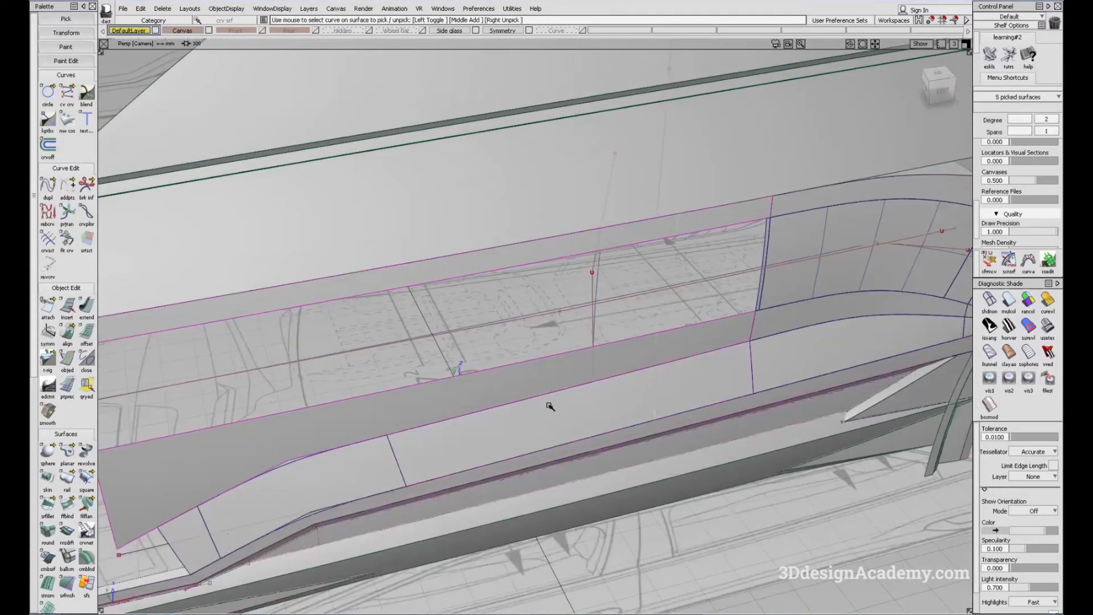
click(609, 343)
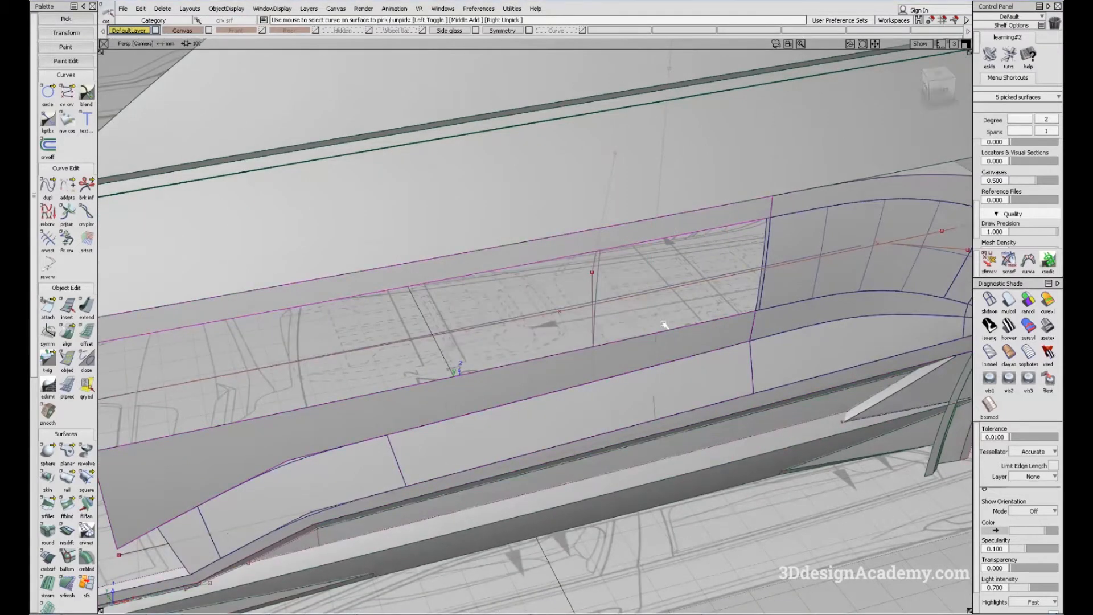
drag(634, 306, 709, 364)
key(Delete)
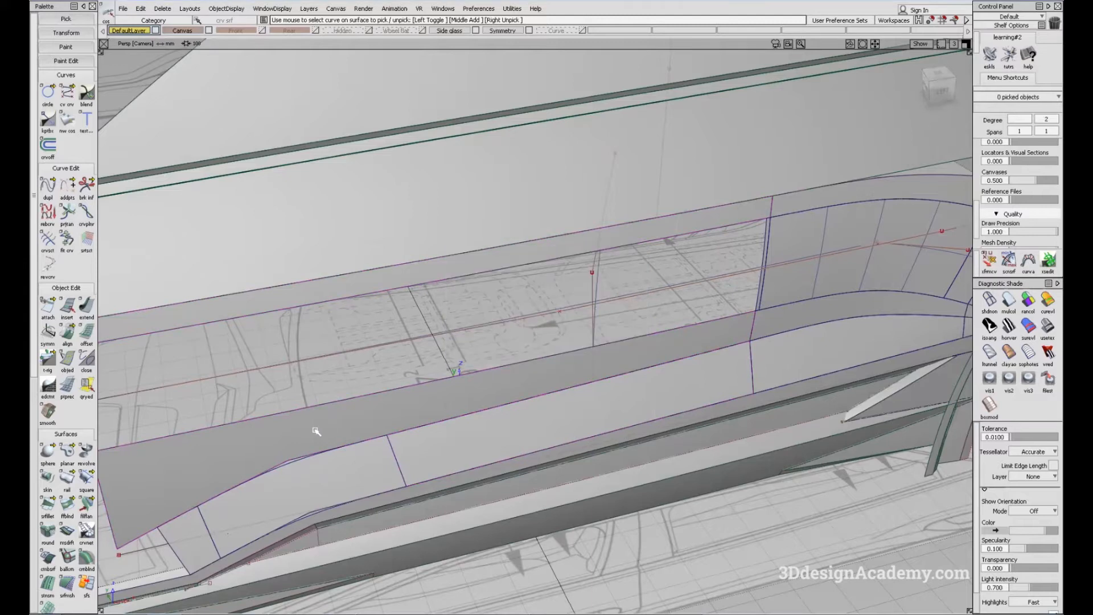
key(Return)
- Untrim the upper and lower blend surfaces of the door side
alt+shift+right_drag(345, 424, 285, 428)
alt+shift+drag(285, 428, 339, 430)
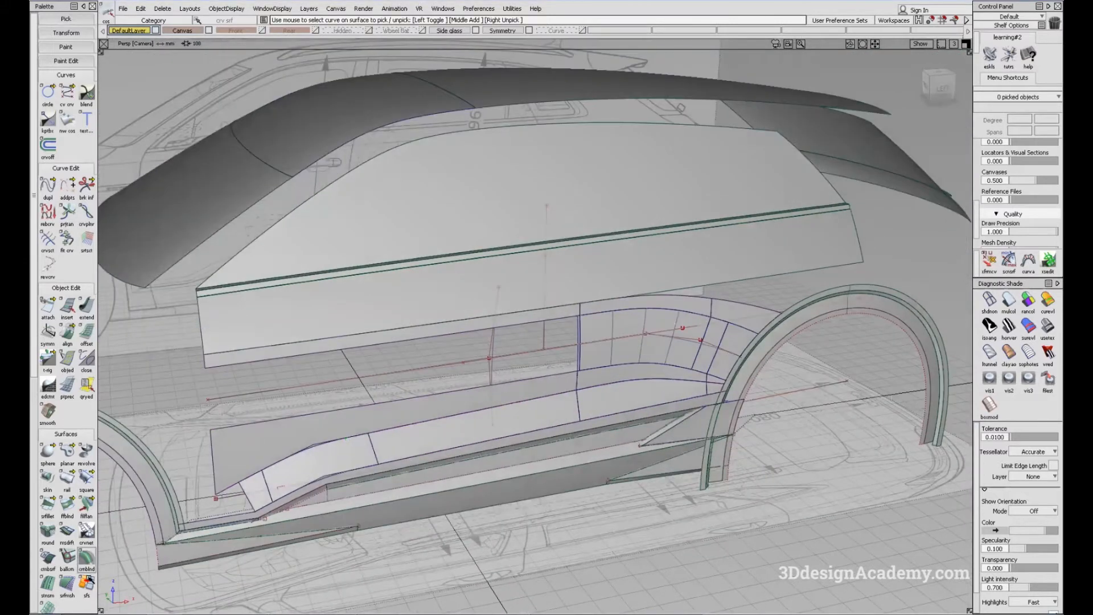
scroll(84, 547, down, 3)
scroll(85, 547, down, 1)
drag(68, 546, 107, 545)
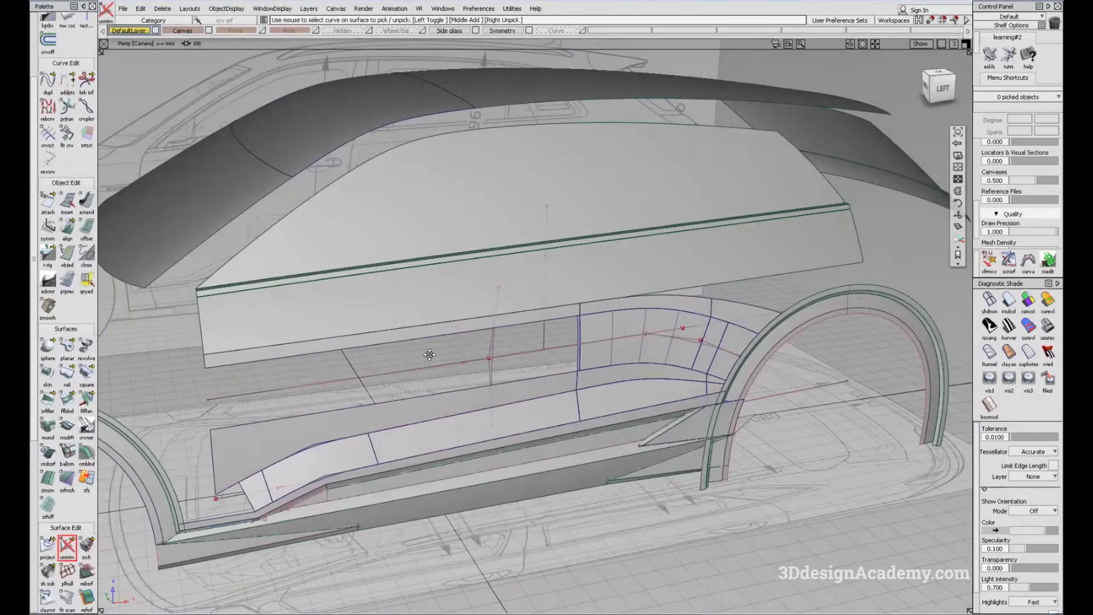
alt+shift+drag(378, 362, 471, 326)
click(472, 326)
click(443, 394)
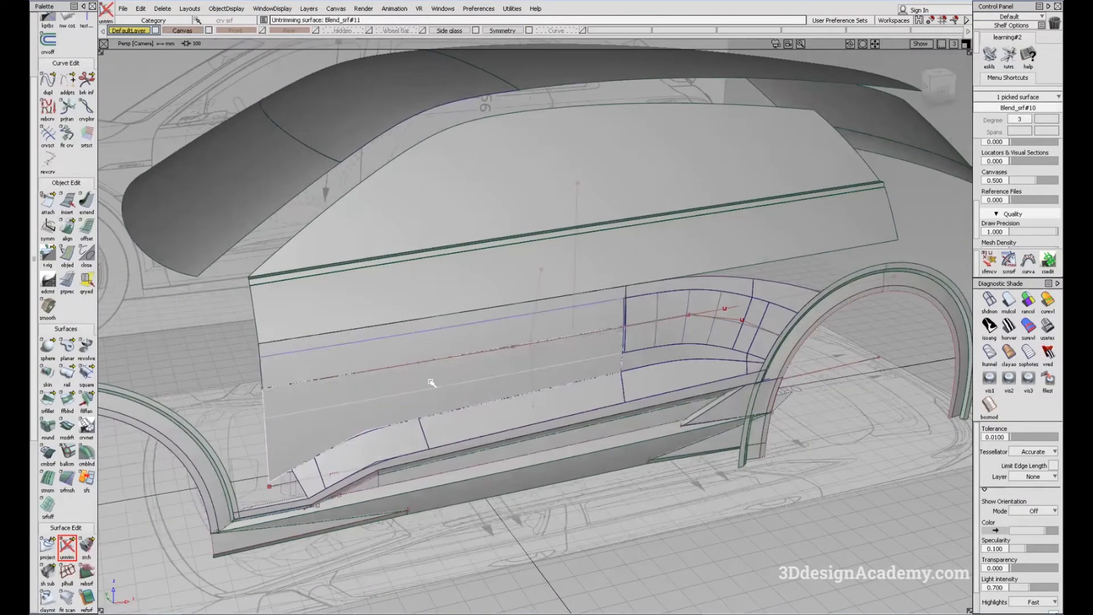
- Delete the remaining curves-on-surface from the two untrimmed door side surfaces
ctrl+shift+drag(380, 434, 350, 428)
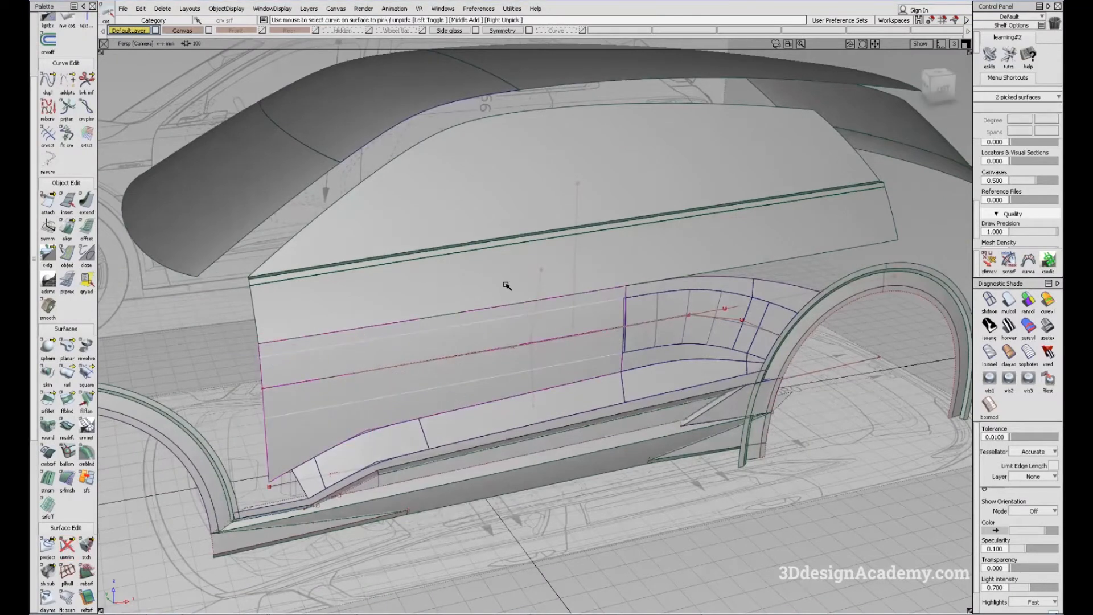
key(Delete)
alt+shift+middle_drag(524, 343, 572, 296)
alt+shift+drag(572, 298, 563, 357)
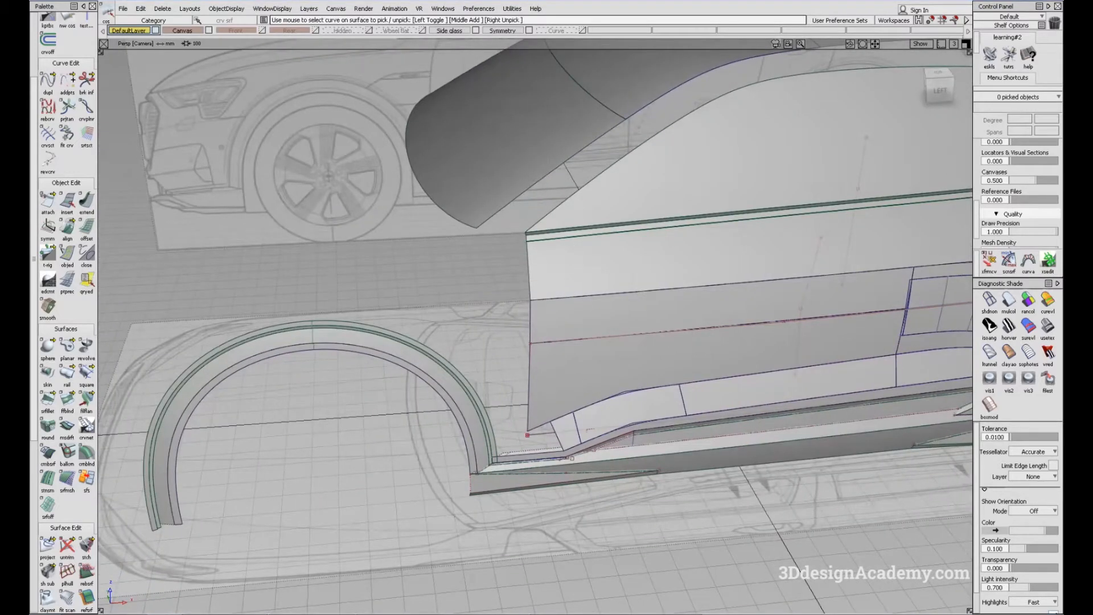
key(alt+Tab)
key(alt+Tab)
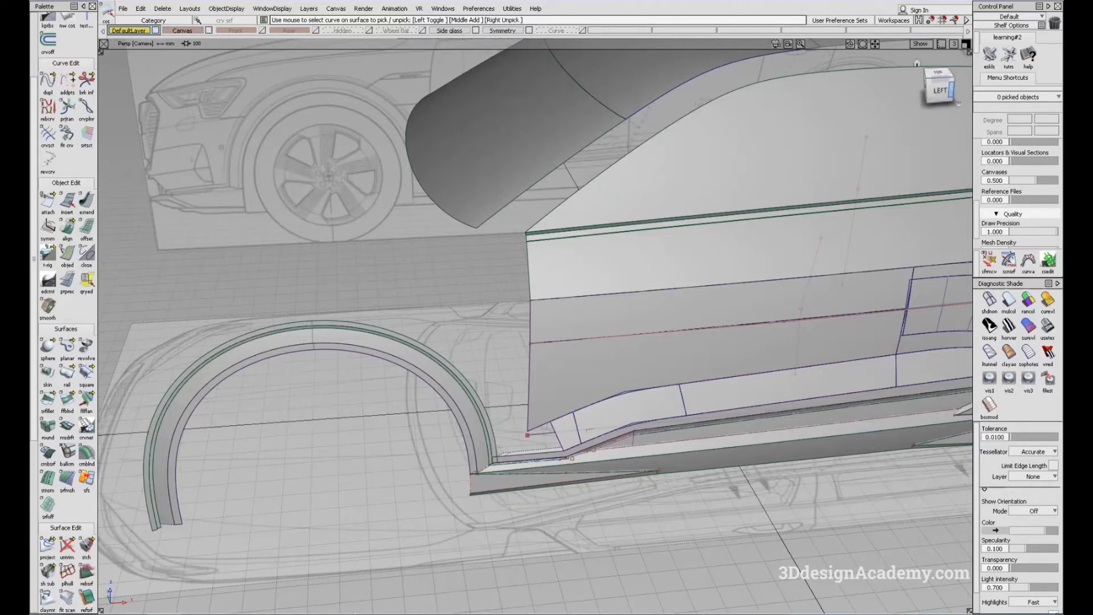
key(alt+Tab)
double_click(651, 60)
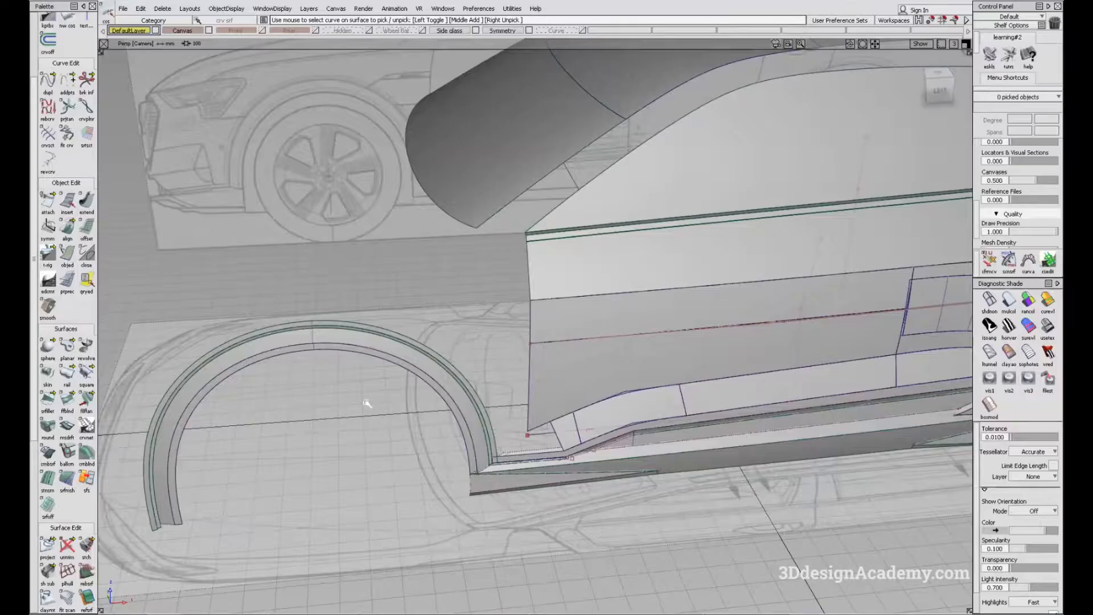
alt+shift+drag(366, 398, 664, 305)
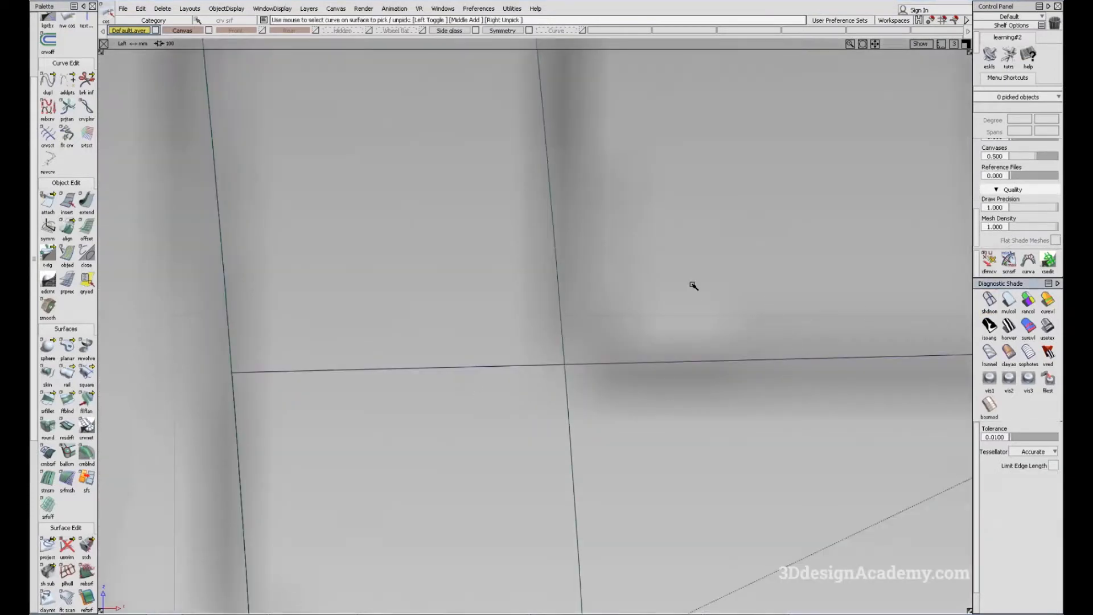
alt+shift+right_drag(693, 285, 566, 290)
alt+shift+middle_drag(566, 291, 588, 295)
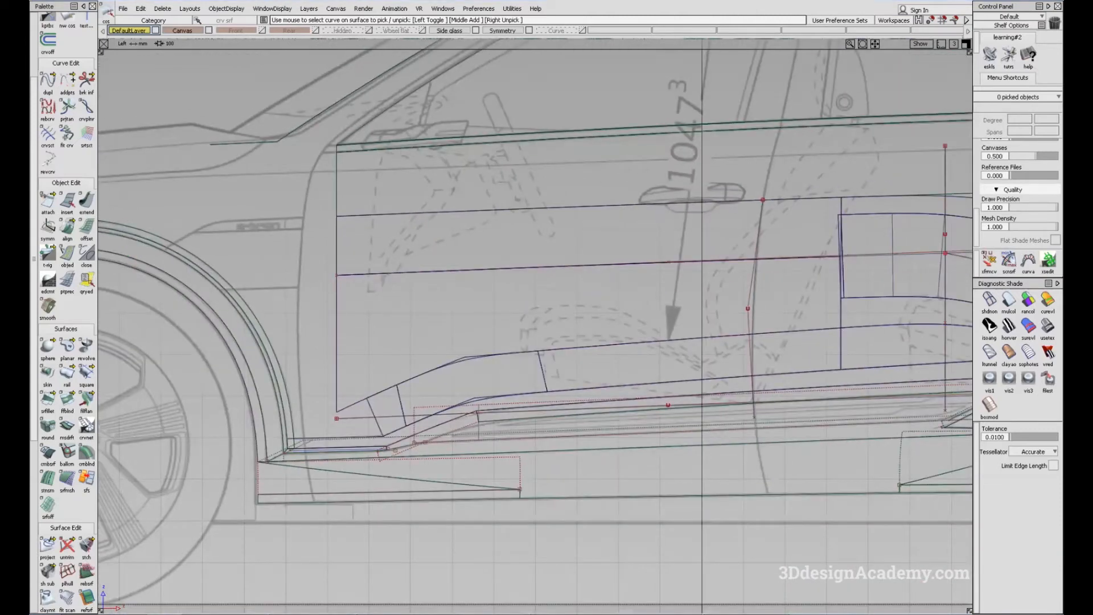
alt+shift+middle_drag(522, 335, 639, 348)
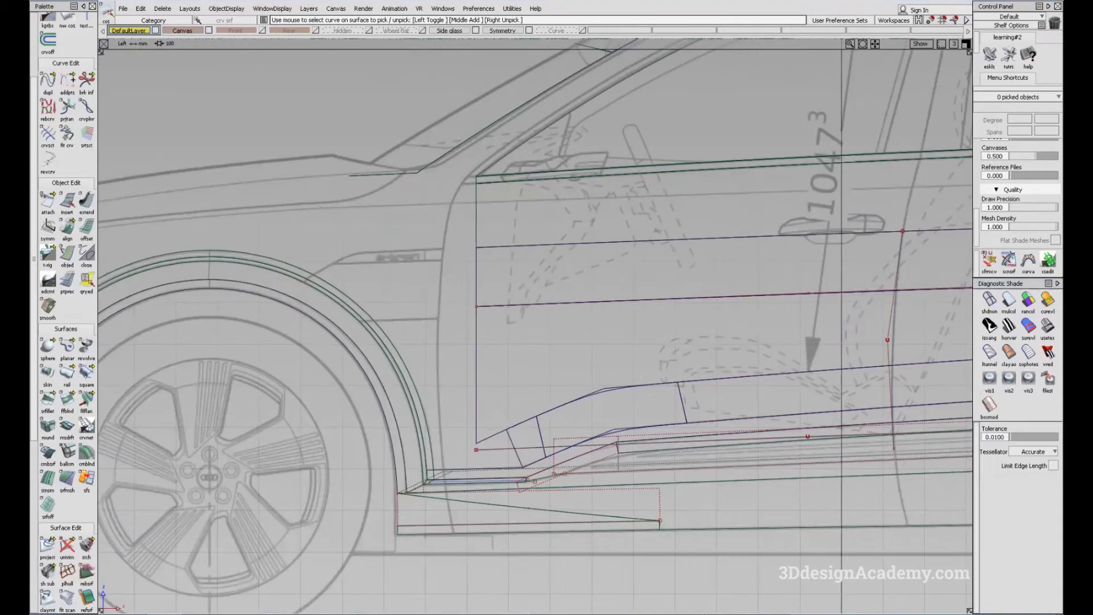
alt+shift+middle_drag(669, 329, 689, 337)
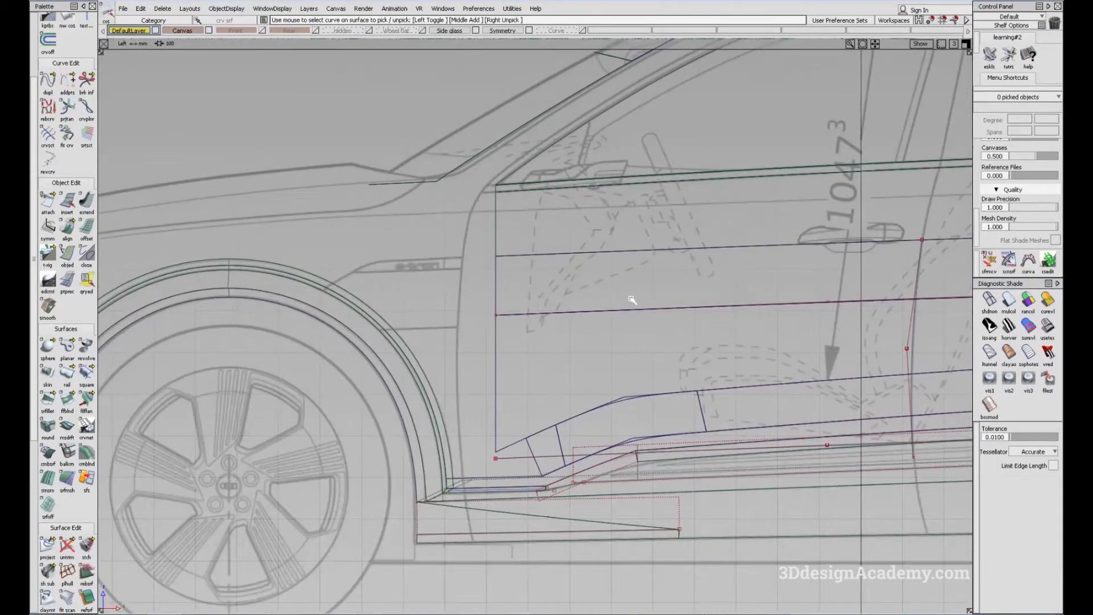
alt+shift+middle_drag(632, 305, 582, 292)
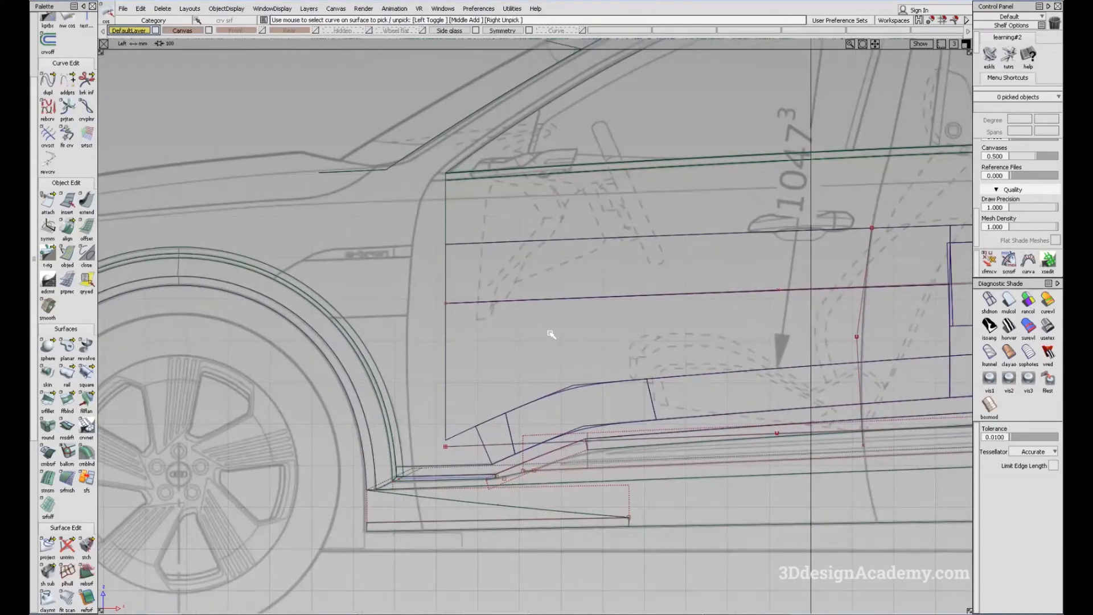
double_click(87, 200)
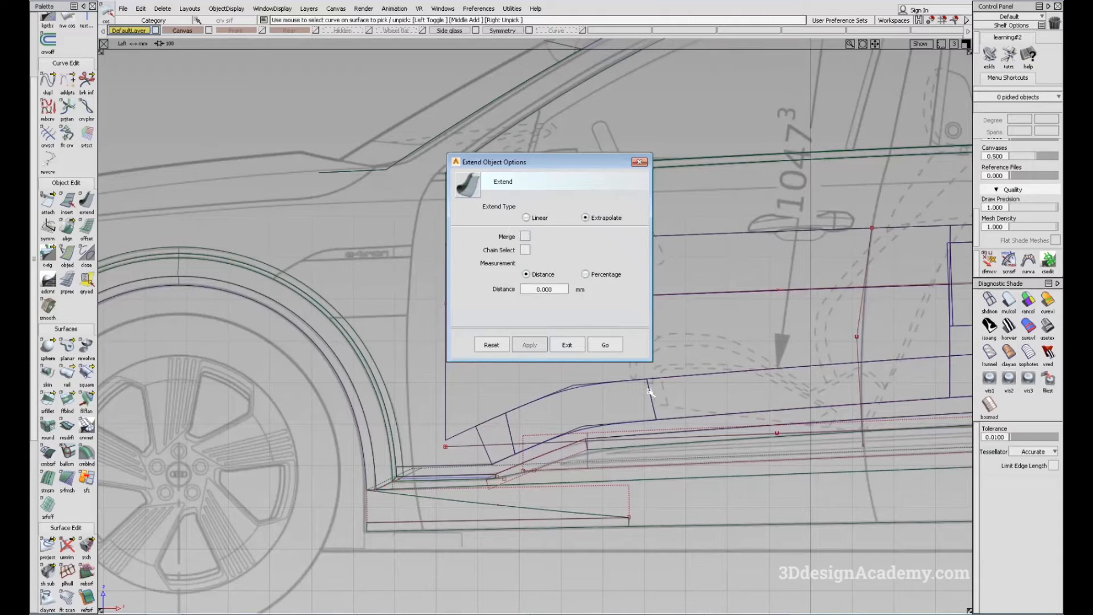
click(605, 344)
click(581, 307)
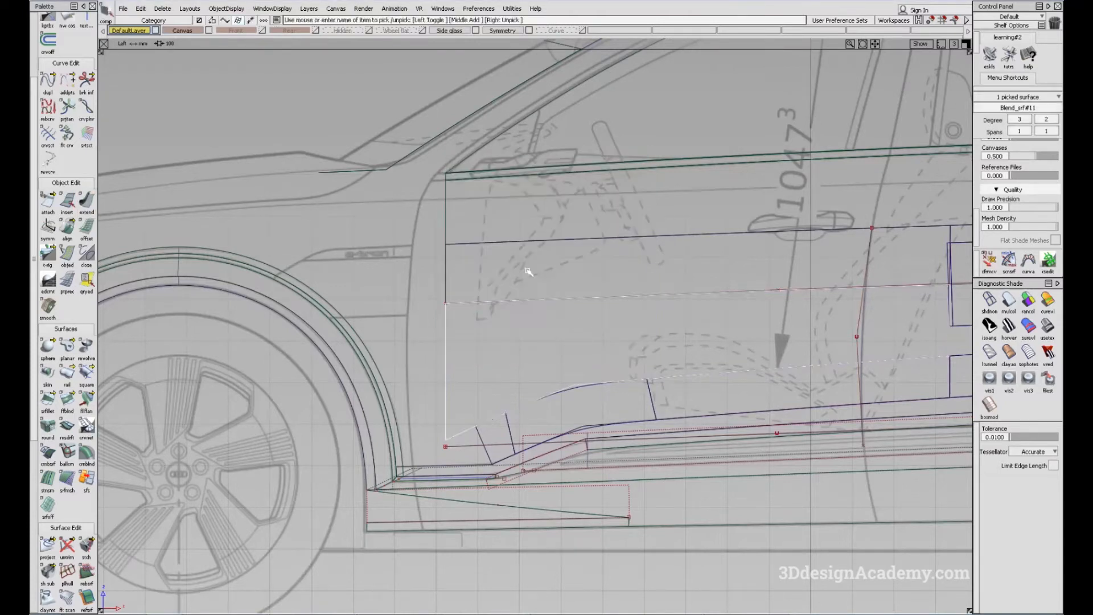
click(567, 319)
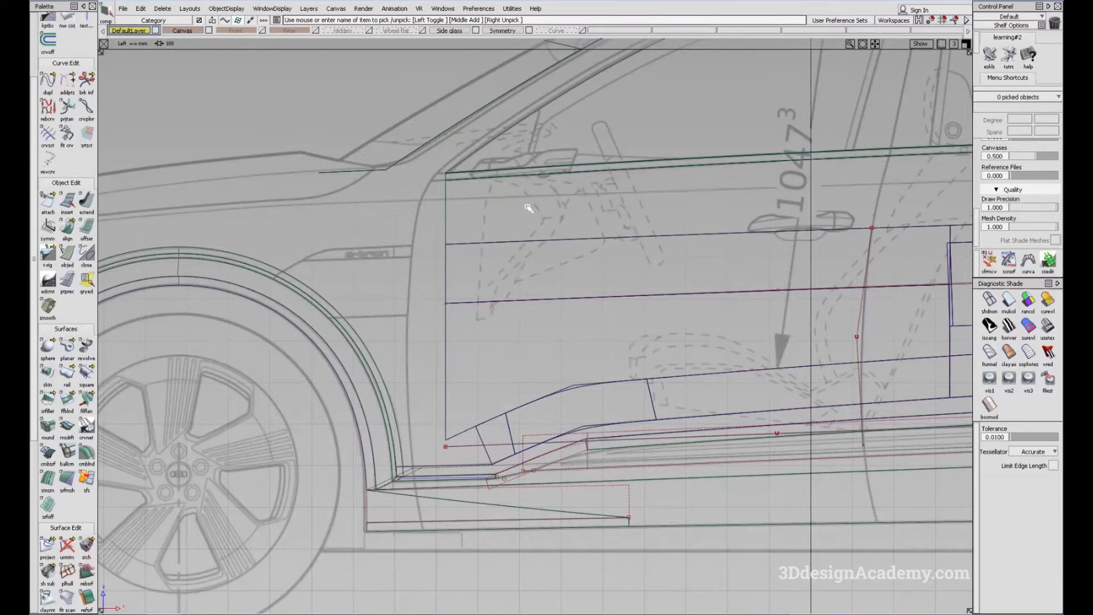
ctrl+shift+drag(565, 319, 538, 242)
ctrl+shift+drag(568, 414, 495, 310)
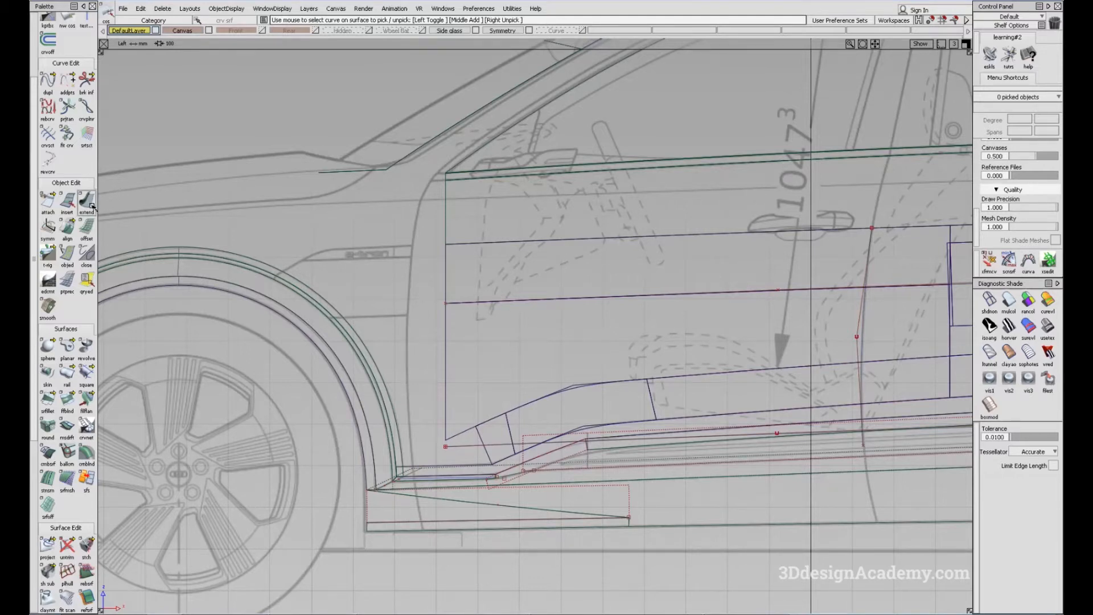
- Try to insert a span across the lower door side surface at the bend in its lower edge
alt+shift+middle_drag(518, 262, 508, 283)
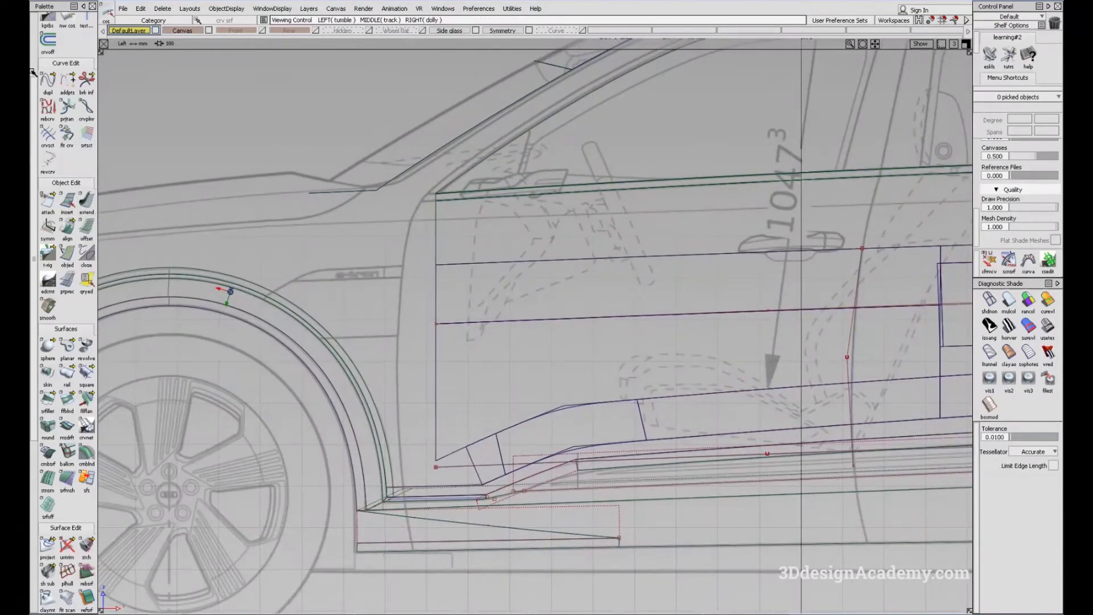
scroll(68, 268, up, 3)
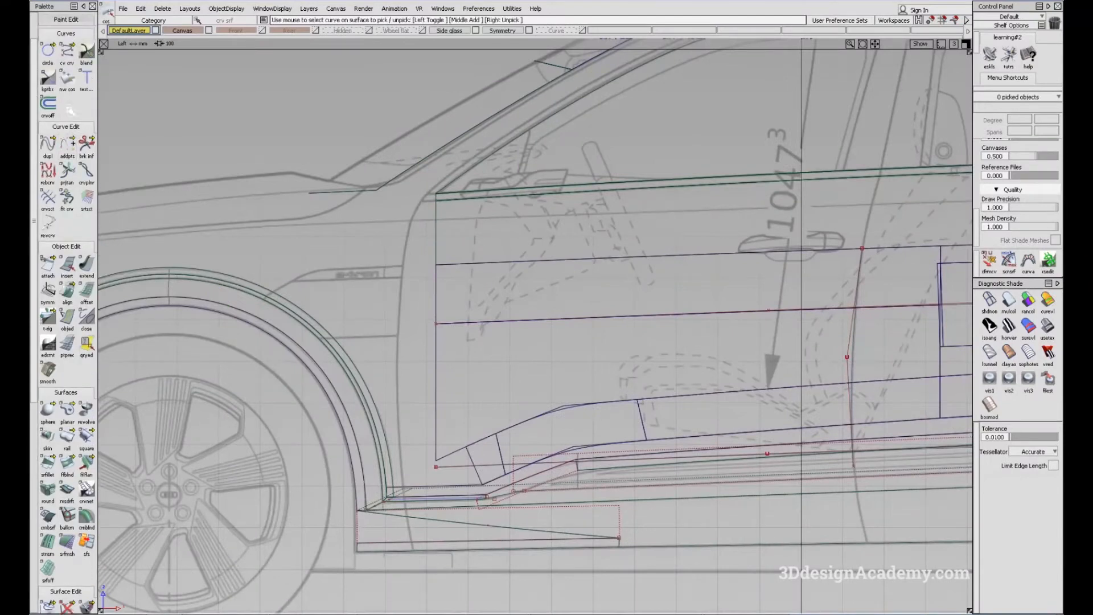
double_click(67, 266)
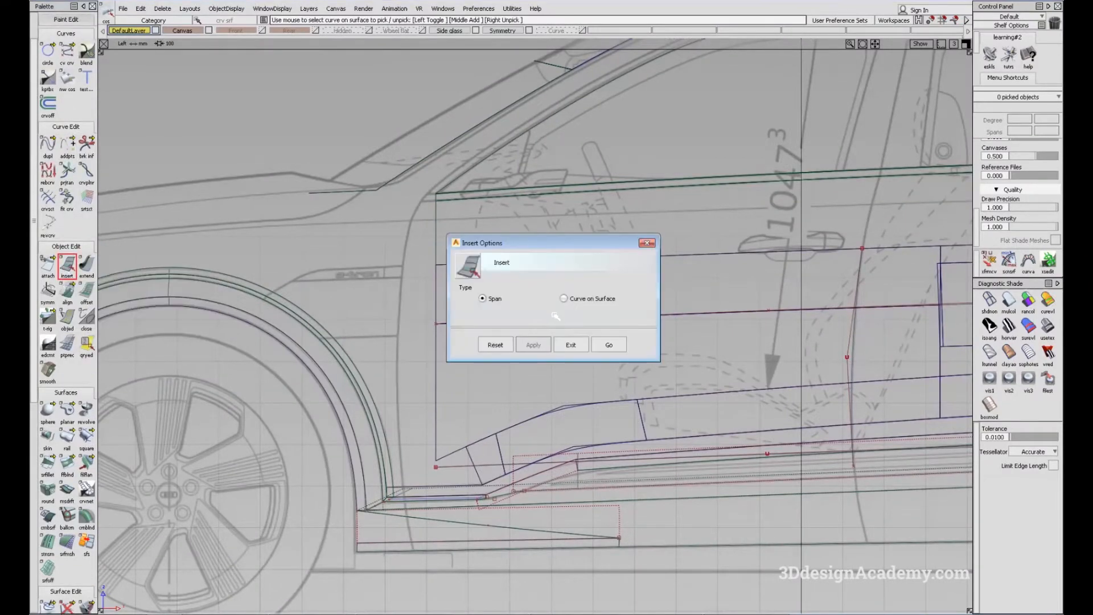
click(610, 345)
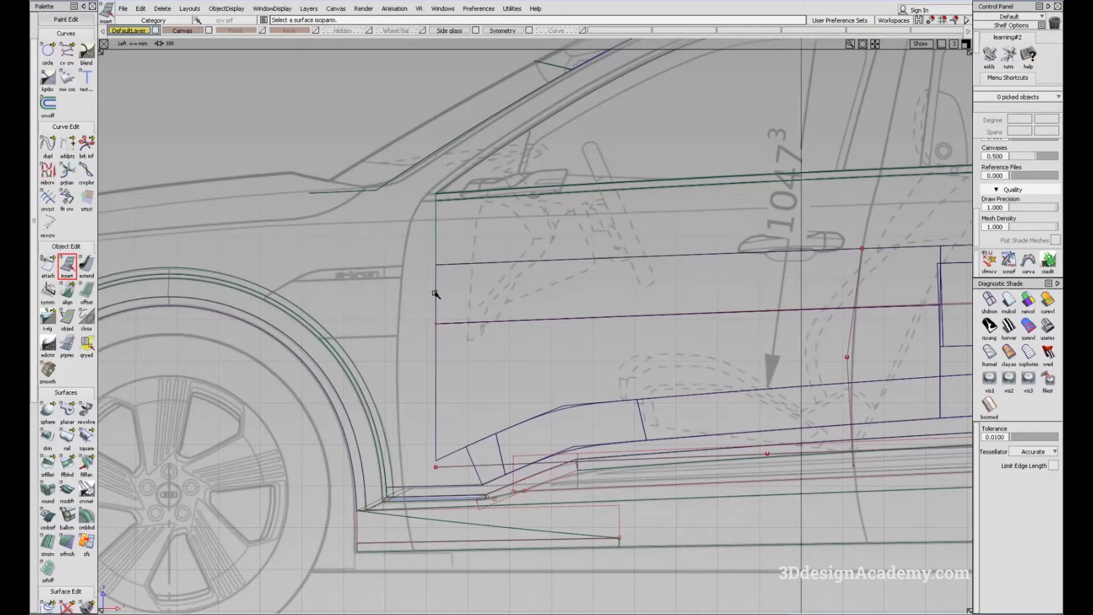
drag(449, 298, 557, 305)
click(578, 424)
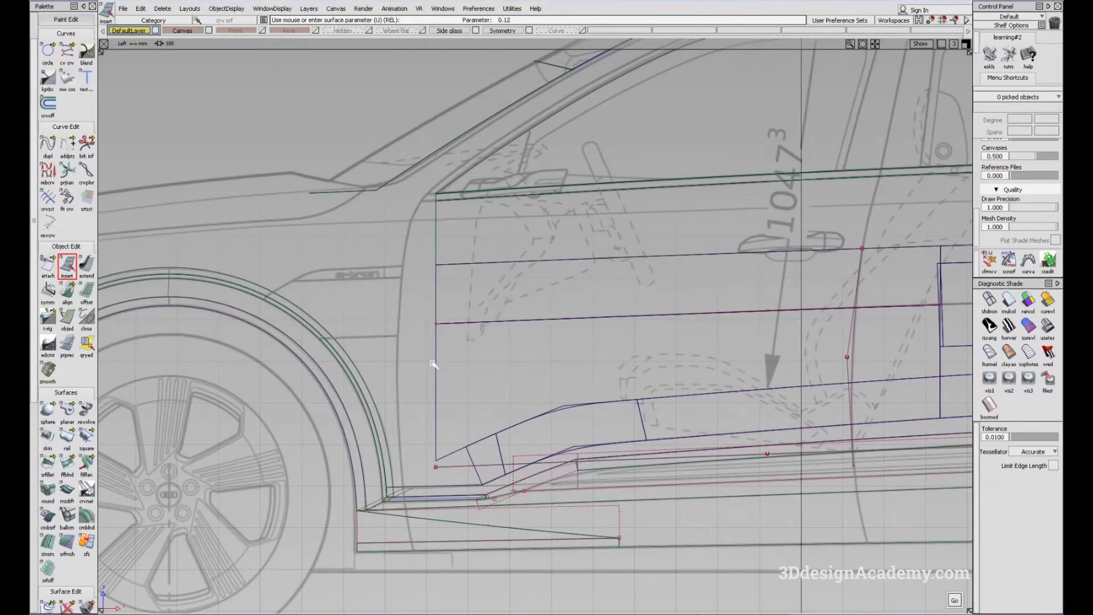
drag(567, 410, 561, 408)
alt+shift+right_drag(560, 411, 619, 392)
drag(596, 380, 582, 384)
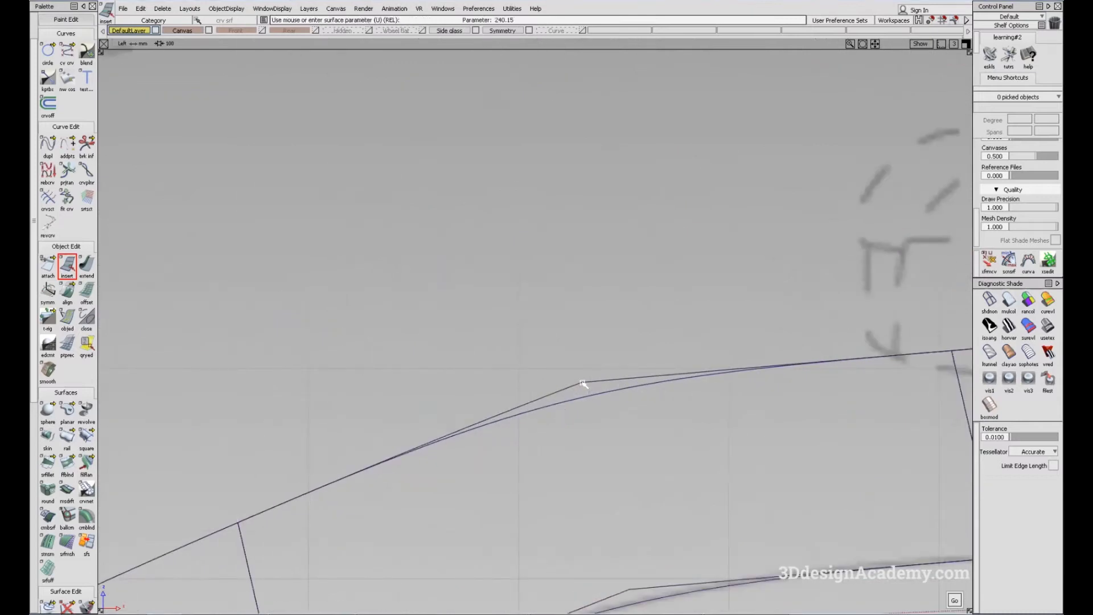
alt+shift+right_drag(584, 383, 529, 365)
alt+shift+right_drag(520, 406, 573, 410)
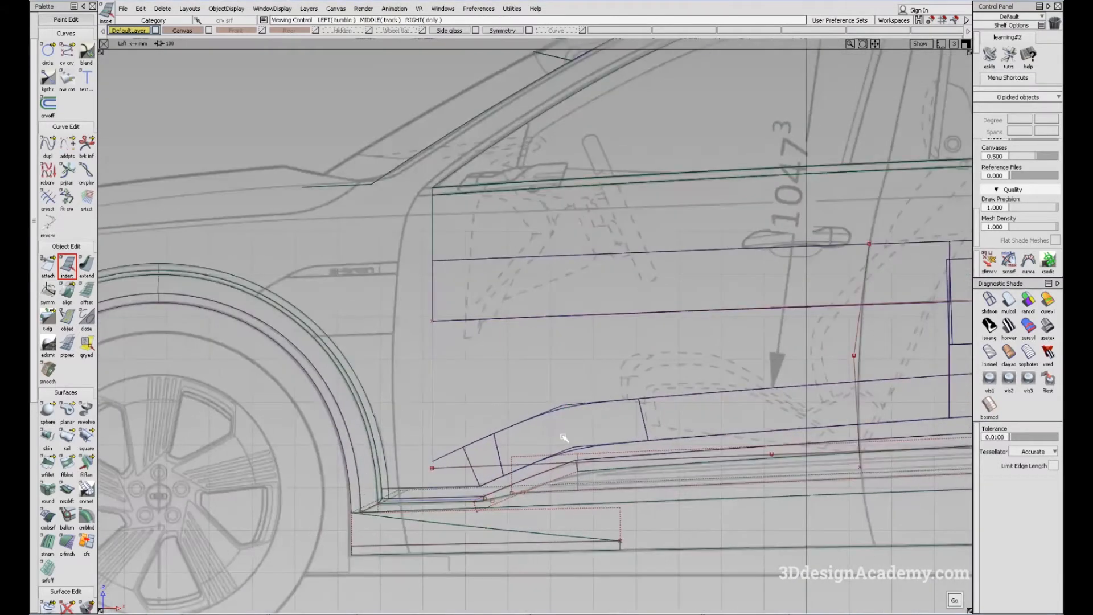
- Extend the front edges of the lower and upper door side surfaces by about -308 mm, back to the lower edge's bend, using Extrapolate without Merge
double_click(86, 264)
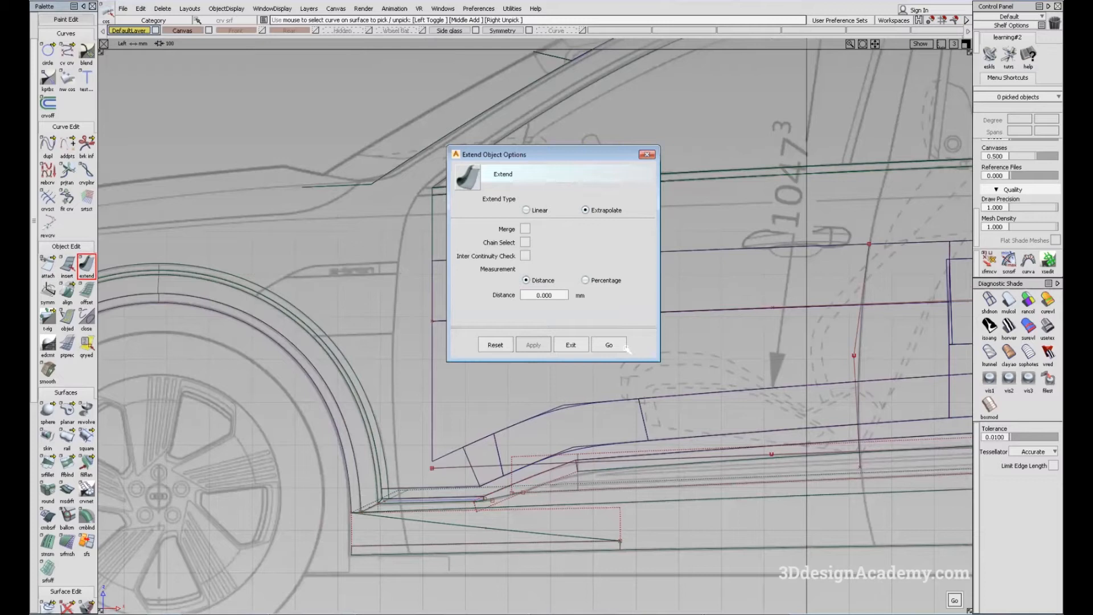
click(610, 345)
click(434, 361)
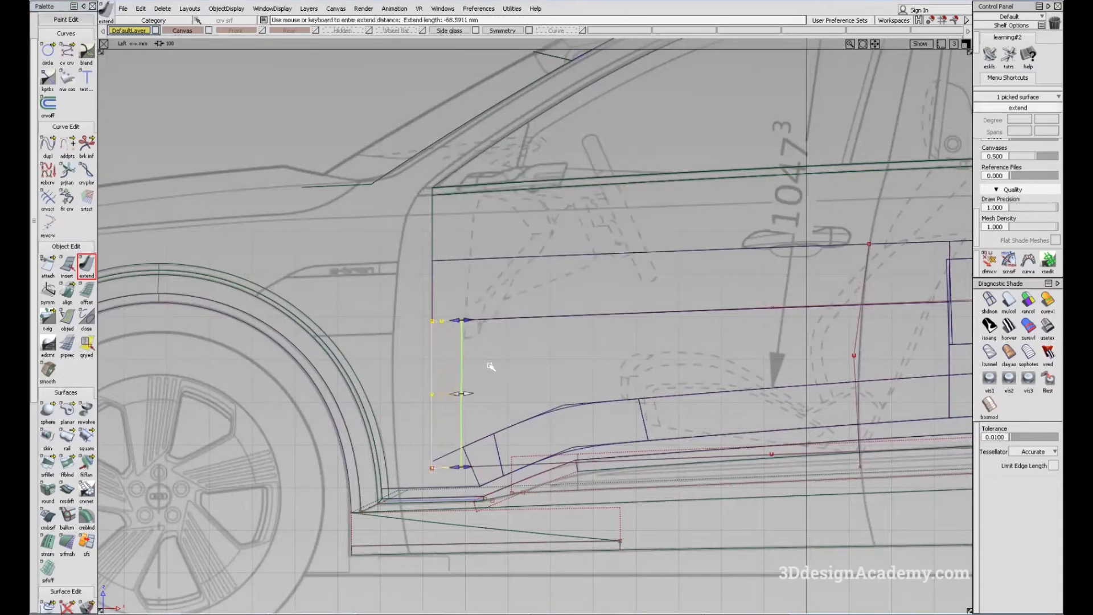
drag(555, 407, 567, 407)
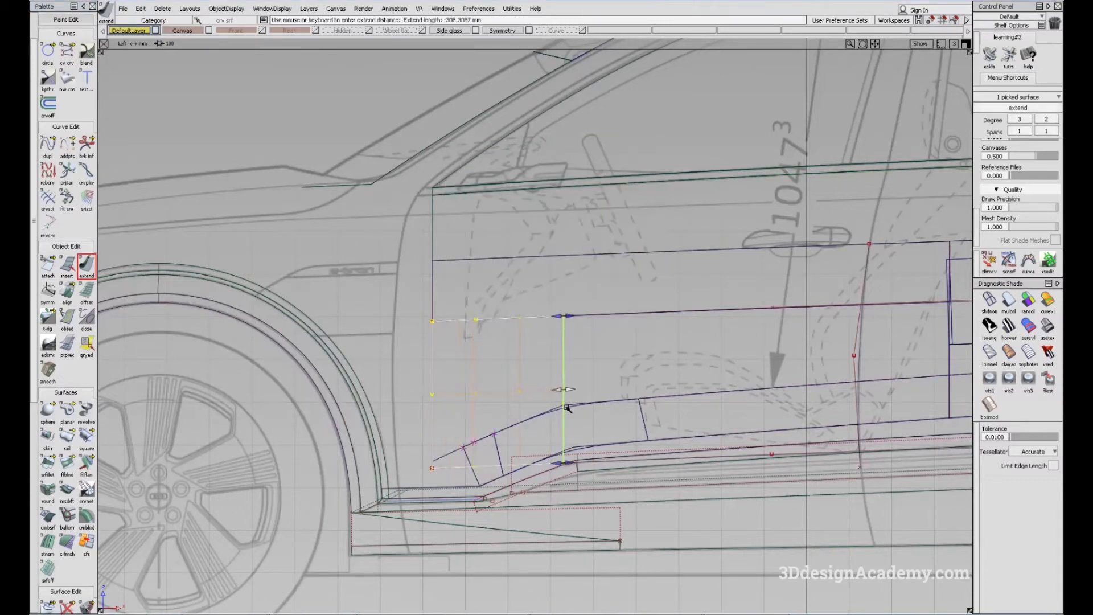
click(433, 289)
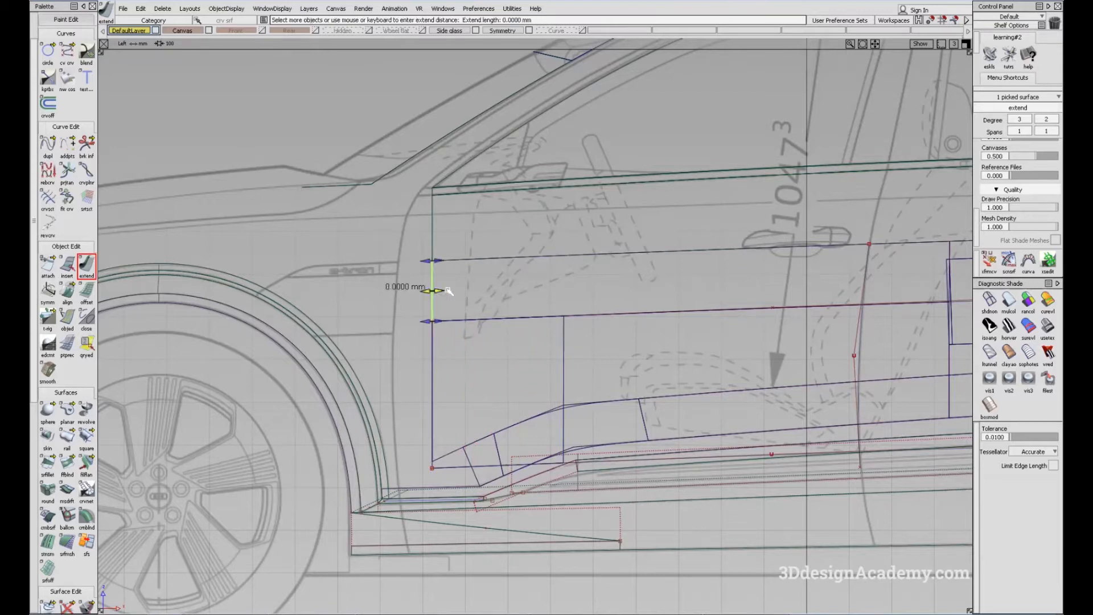
drag(564, 329, 562, 393)
- Turn on Merge for Extend and lengthen the lower and upper front door side segments forward by about 287.5 mm
click(87, 265)
double_click(87, 265)
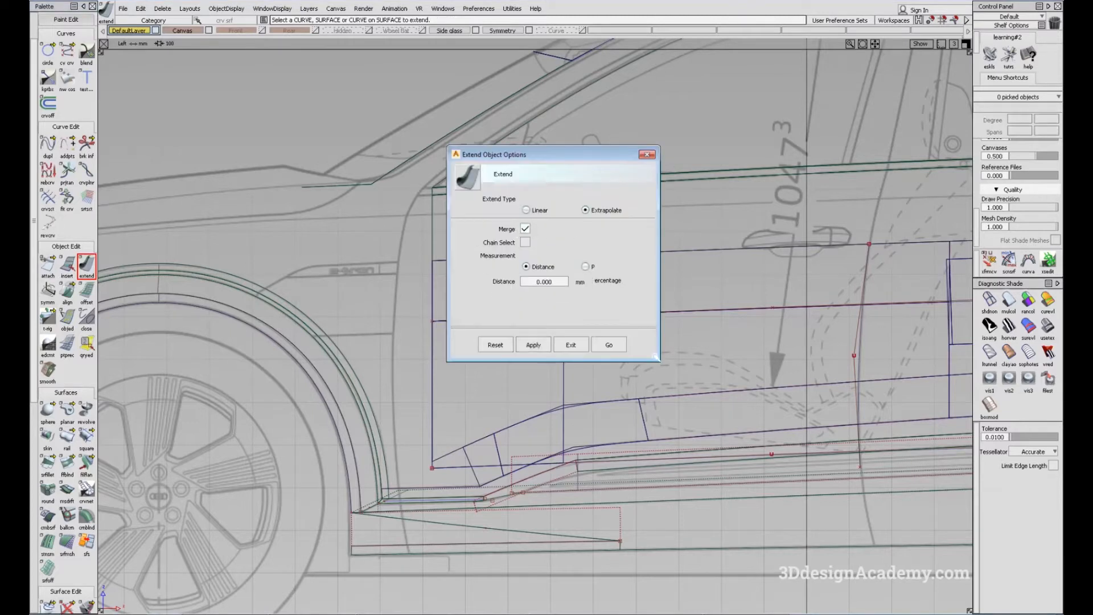
click(608, 344)
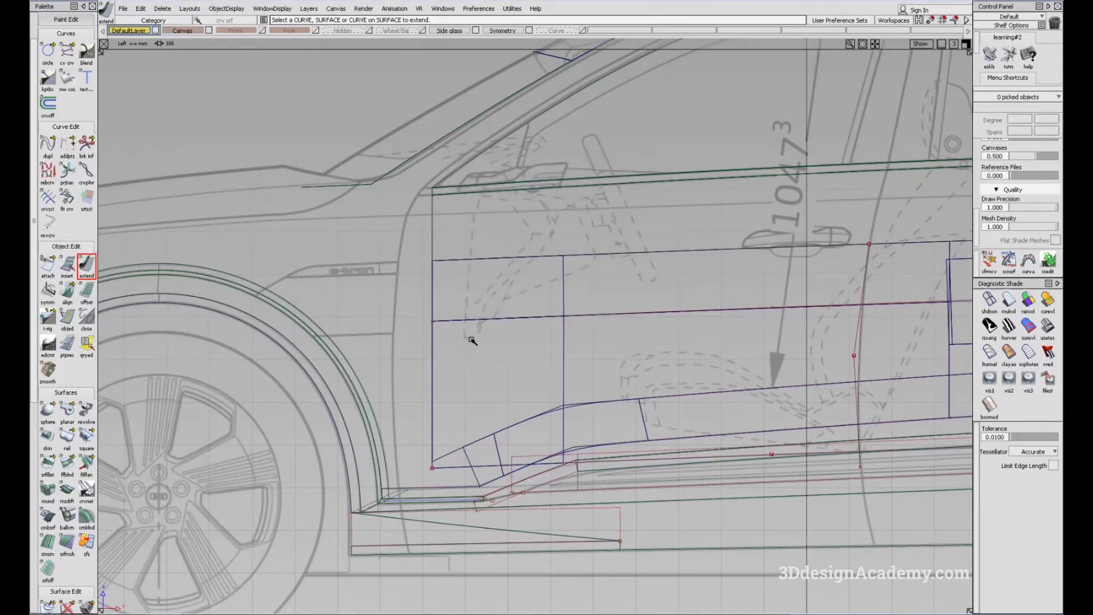
click(434, 359)
click(505, 379)
drag(482, 375, 222, 397)
click(428, 283)
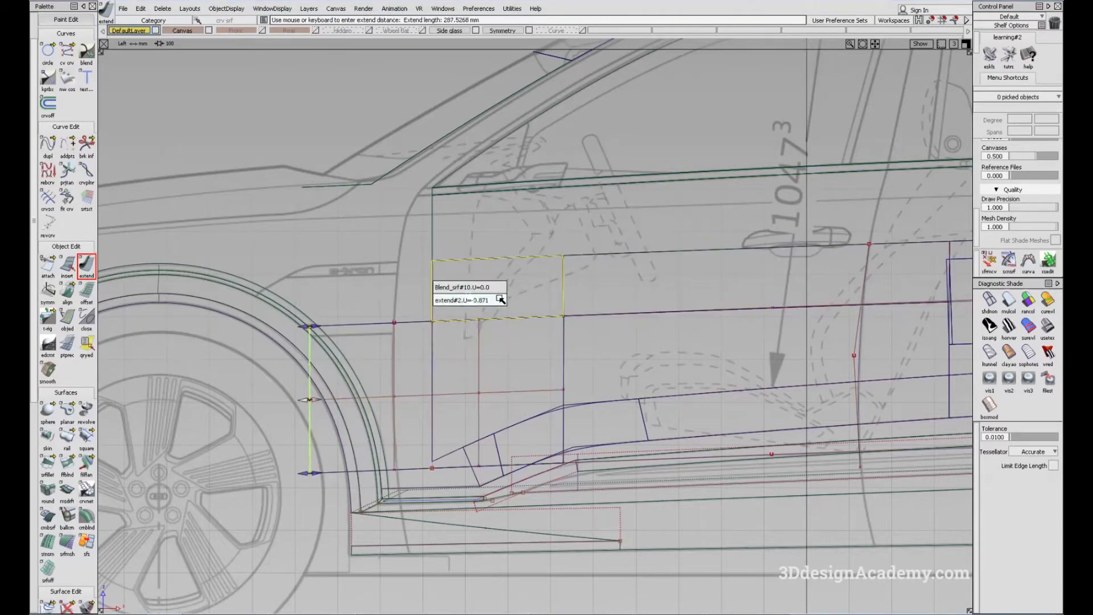
click(498, 302)
drag(409, 322, 269, 352)
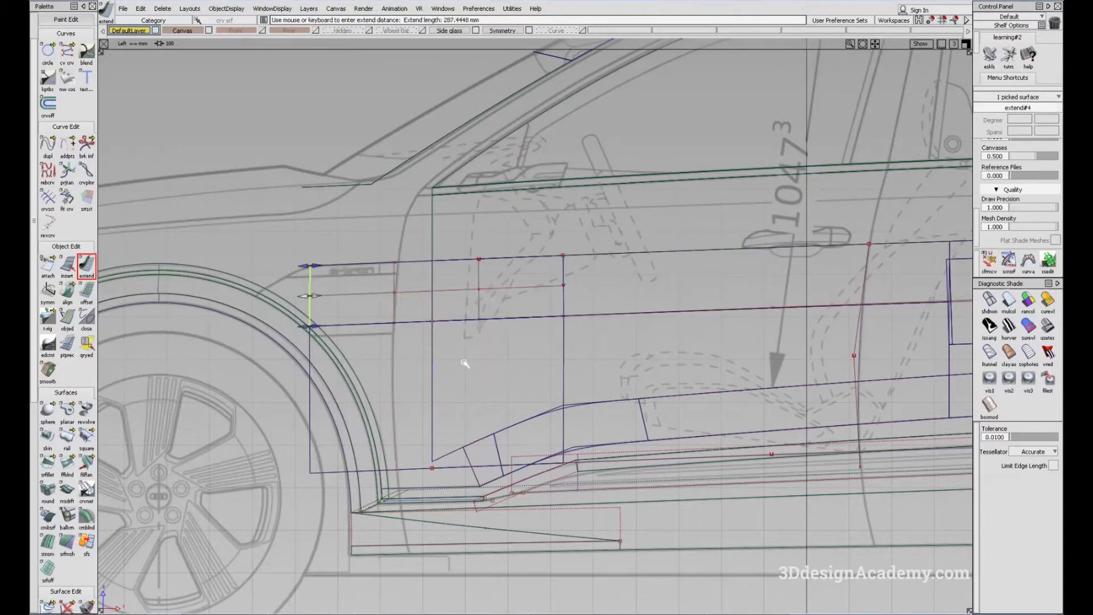
ctrl+shift+drag(464, 361, 627, 261)
- Examine the lengthened front segments against the front wheel arch in a shaded perspective view
key(F8)
alt+shift+drag(732, 298, 542, 327)
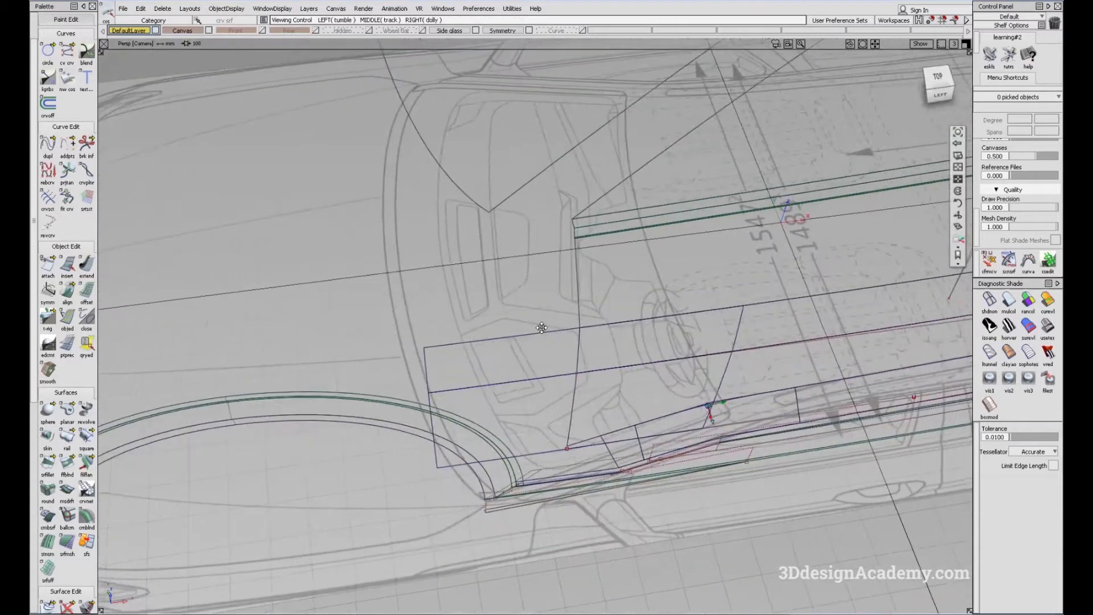
alt+shift+middle_drag(541, 327, 433, 291)
ctrl+shift+drag(629, 419, 613, 308)
click(1047, 327)
alt+shift+drag(695, 542, 667, 460)
key(alt+m)
mouse_move(602, 475)
alt+shift+mouse_down()
mouse_move(620, 405)
mouse_move(630, 427)
mouse_move(583, 328)
mouse_move(615, 373)
mouse_move(556, 349)
alt+shift+mouse_up()
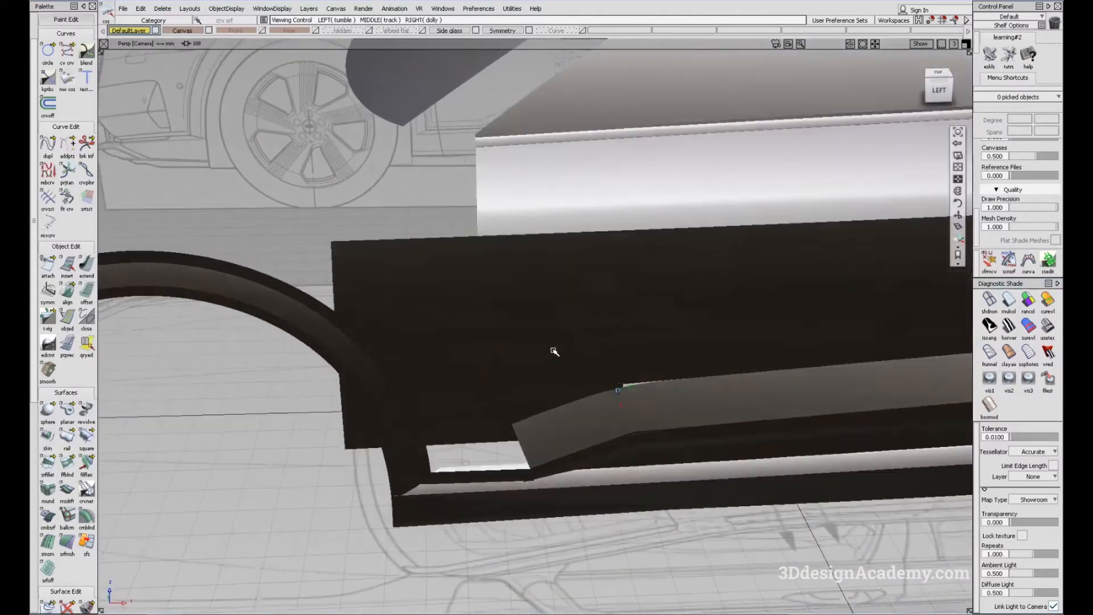
- Extend both front door side segments further forward past the wheel arch edge, lining up the upper segment's front end with the lower one's
ctrl+shift+right_drag(479, 425, 433, 280)
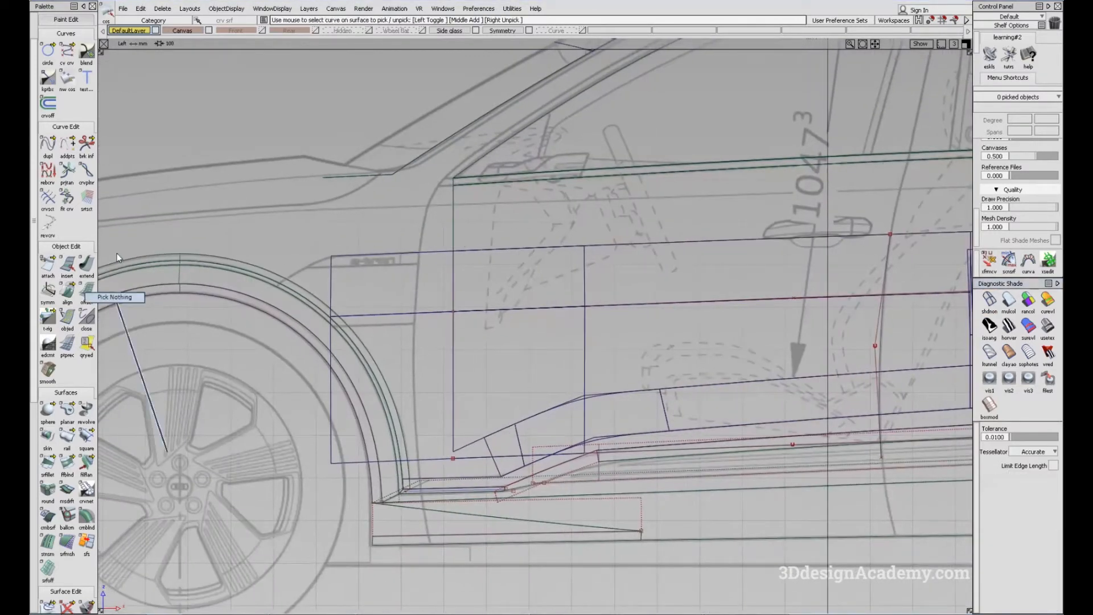
double_click(87, 263)
click(608, 344)
alt+shift+middle_drag(331, 403, 377, 358)
drag(374, 353, 292, 349)
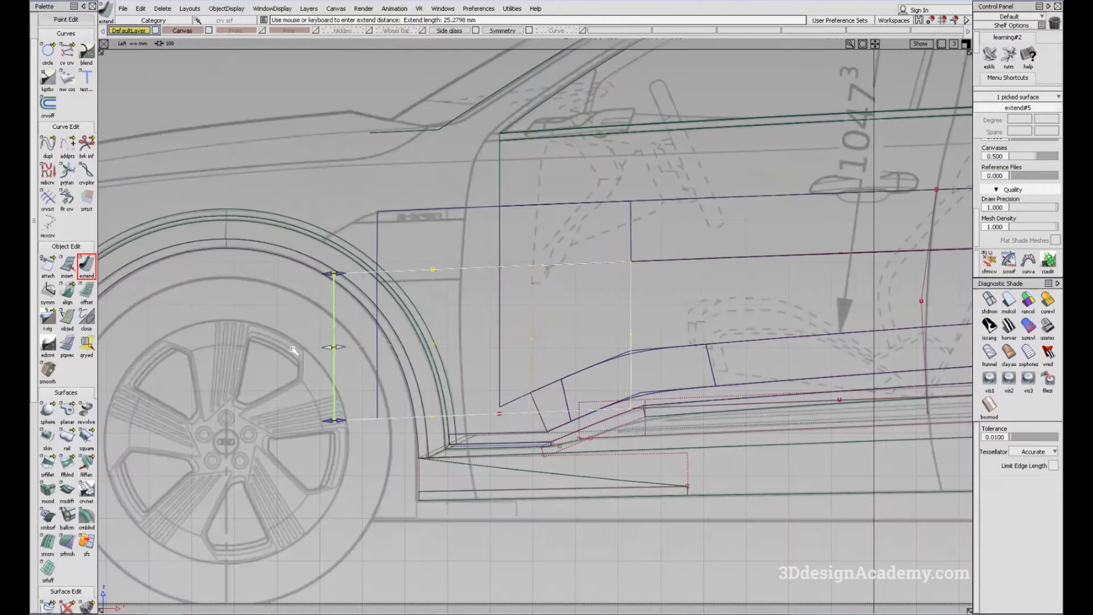
drag(377, 241, 297, 260)
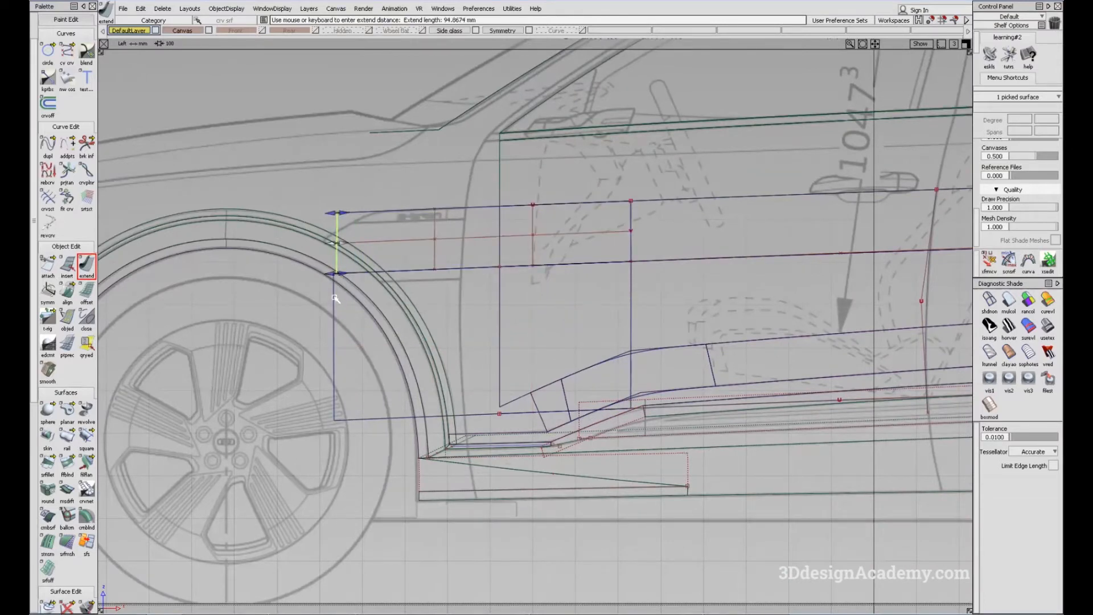
ctrl+alt+click(335, 298)
ctrl+shift+drag(522, 368, 643, 217)
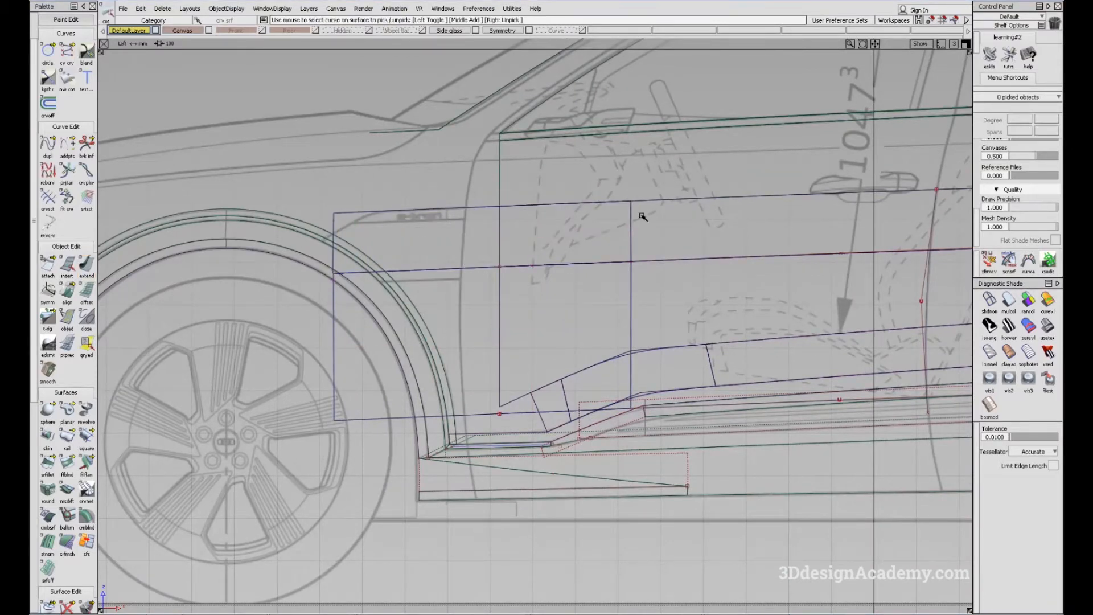
- Inspect the shaded door side surfaces from several angles around the front wheel arch and sill transition
key(F8)
alt+shift+drag(655, 336, 619, 405)
ctrl+shift+drag(647, 362, 672, 455)
click(1009, 353)
click(1011, 303)
mouse_move(573, 447)
alt+shift+mouse_down()
mouse_move(473, 336)
mouse_move(422, 366)
alt+shift+mouse_up()
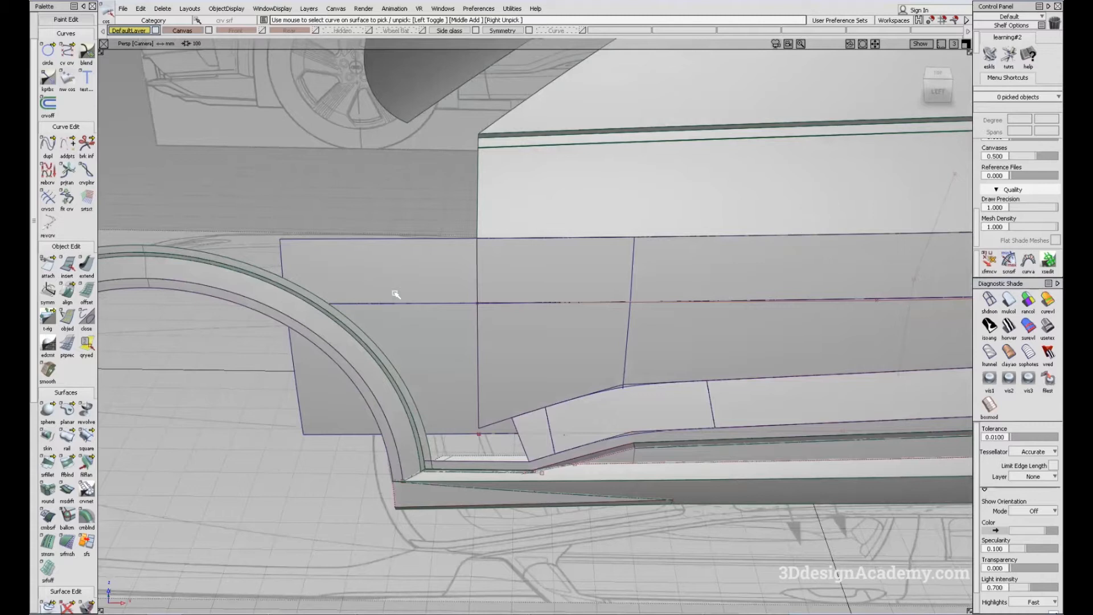
alt+shift+drag(395, 294, 341, 284)
alt+shift+drag(374, 329, 703, 417)
alt+shift+middle_drag(703, 418, 566, 358)
alt+shift+drag(566, 358, 569, 324)
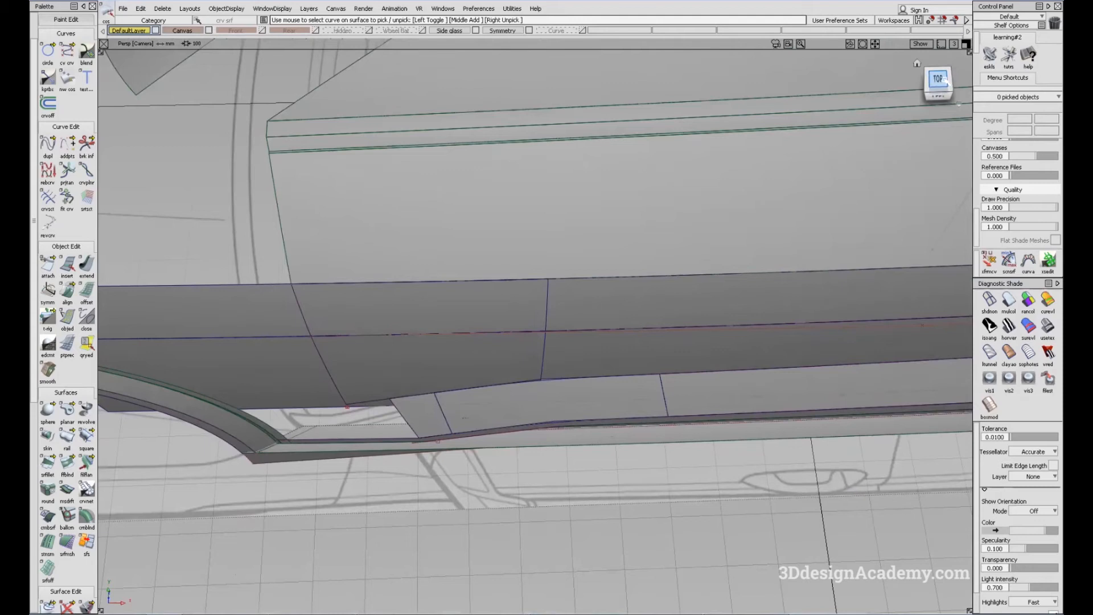
- View the model from the top and consult the reference side photo of the car in Windows Photo Viewer
click(944, 81)
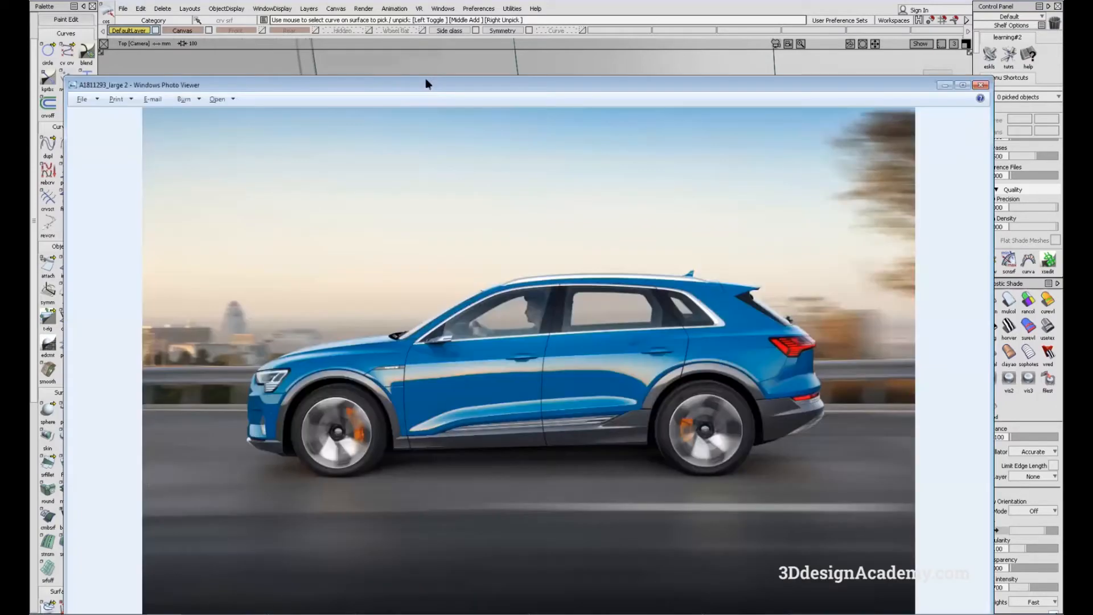
double_click(425, 80)
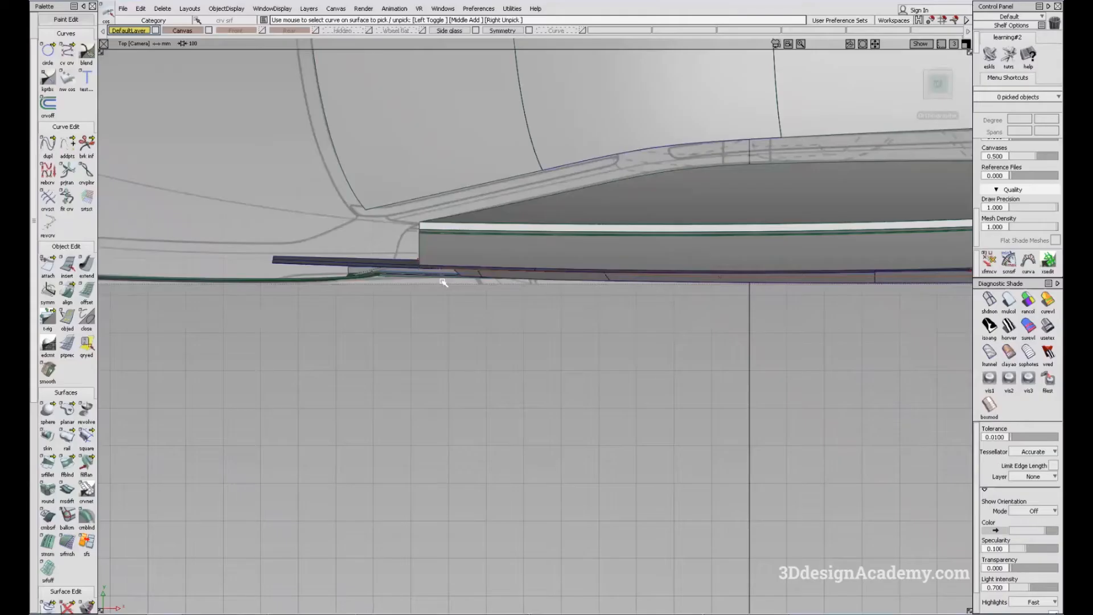
alt+shift+right_drag(467, 279, 461, 339)
alt+shift+middle_drag(461, 340, 526, 382)
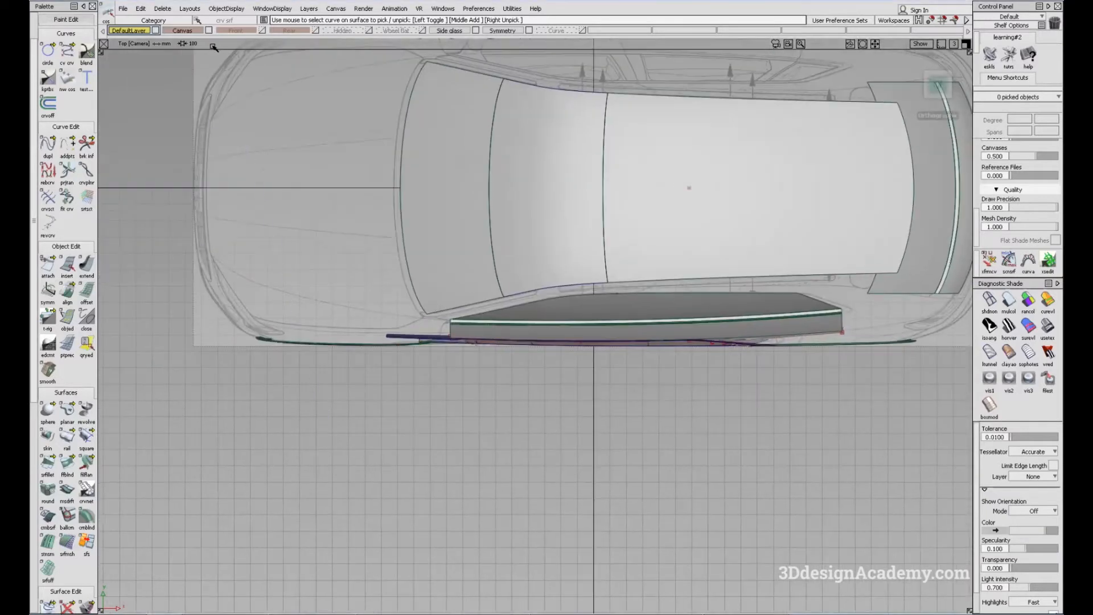
- Make the Canvas layer active, select the top-view blueprint and hide all unselected objects
click(196, 30)
drag(178, 228, 203, 247)
click(229, 8)
click(255, 73)
alt+shift+drag(413, 342, 452, 333)
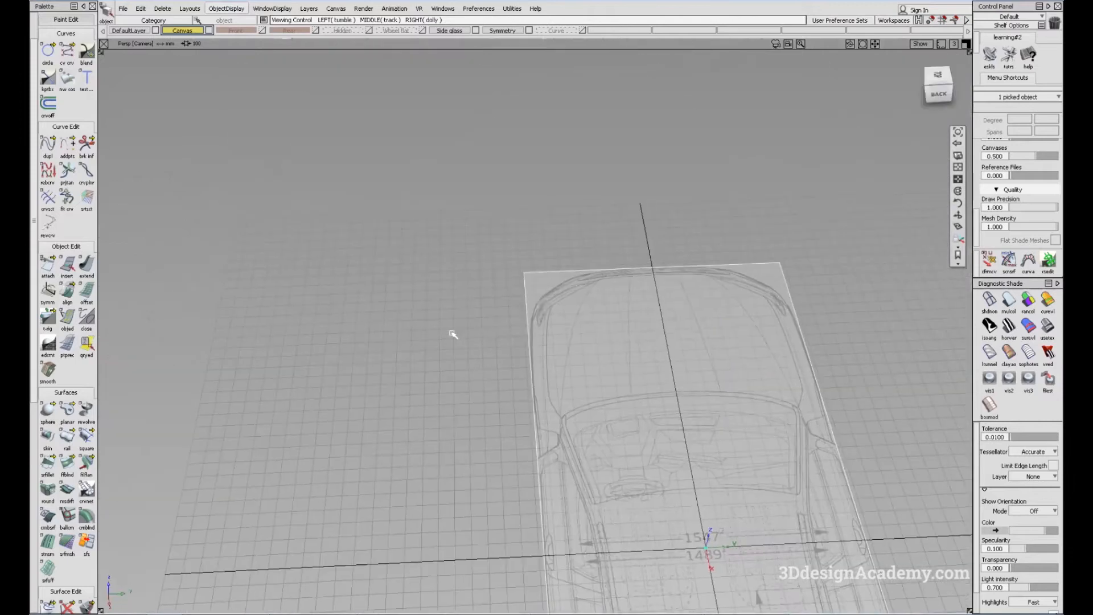
- Examine the body side line on the top-view blueprint and show all hidden objects again
key(F5)
alt+shift+drag(575, 293, 491, 343)
alt+shift+right_drag(491, 343, 575, 393)
ctrl+shift+drag(647, 474, 622, 334)
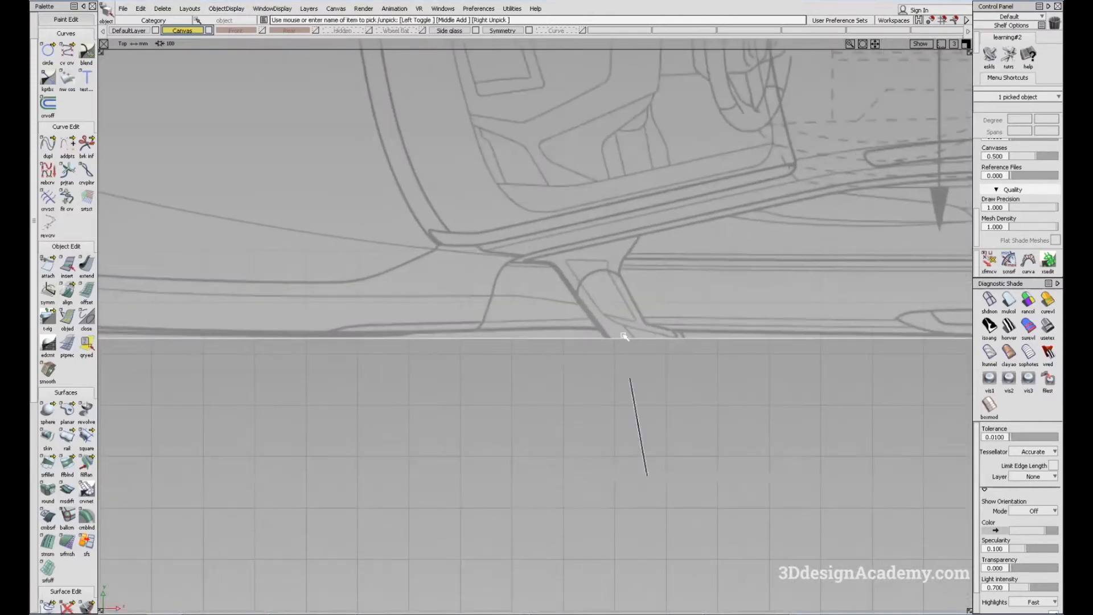
click(574, 329)
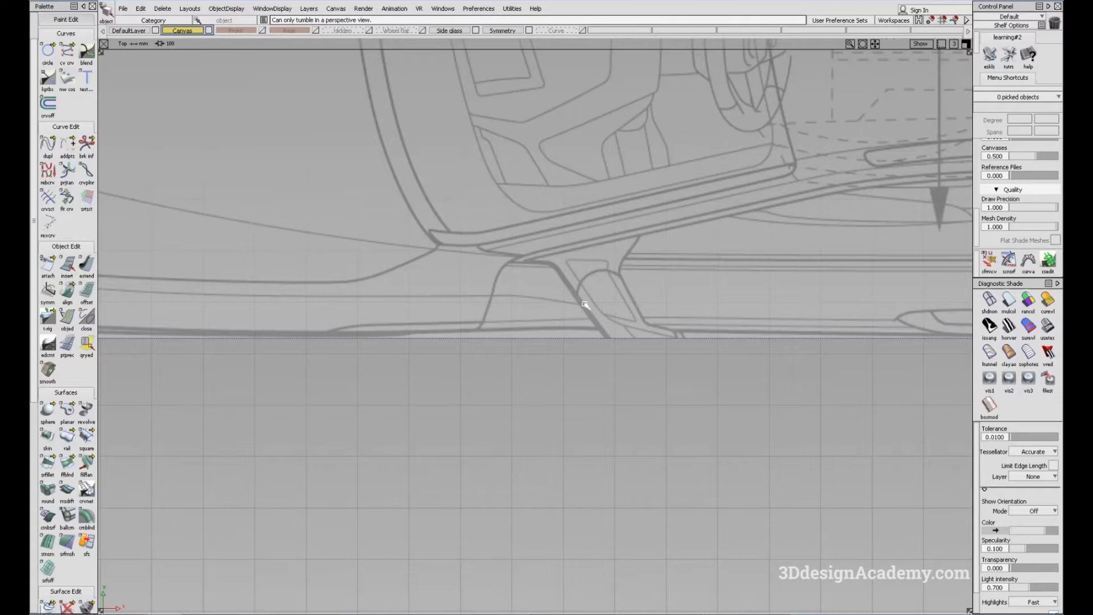
key(F5)
alt+shift+drag(552, 322, 433, 310)
click(226, 9)
click(224, 38)
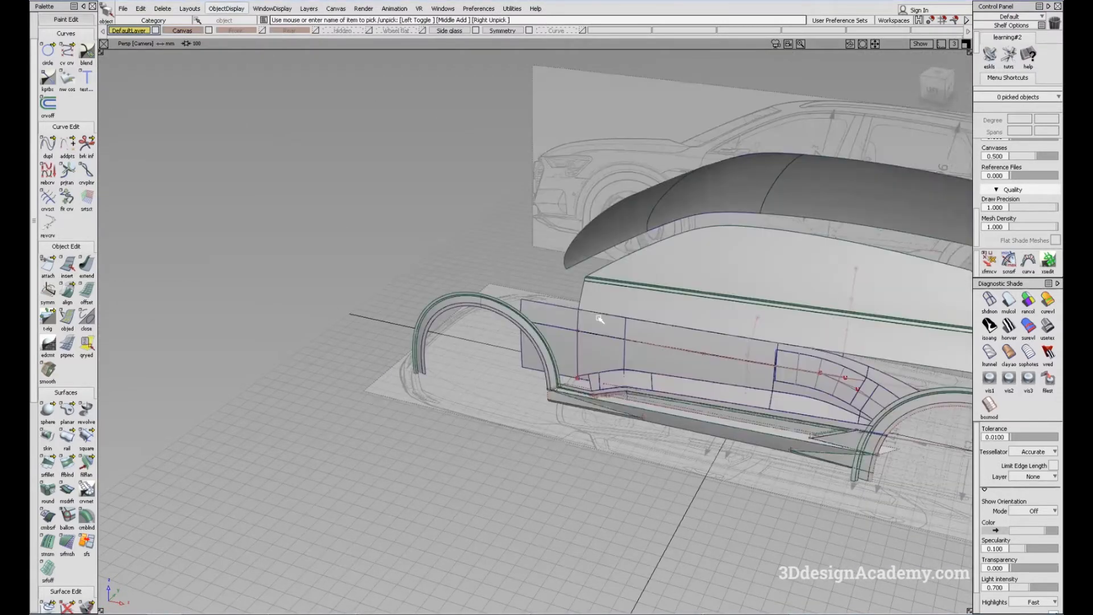
- Inspect the front extensions of the door side surfaces around the wheel arch from several angles
alt+shift+drag(600, 318, 620, 346)
alt+shift+right_drag(620, 346, 630, 296)
alt+shift+drag(629, 295, 400, 321)
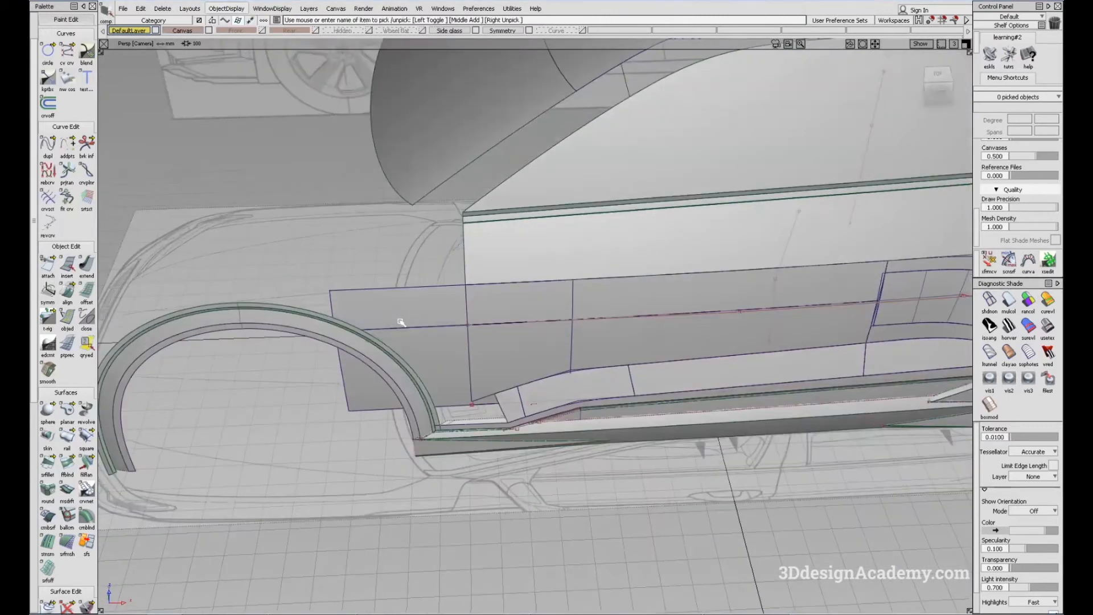
click(401, 321)
alt+shift+right_drag(400, 320, 495, 301)
alt+shift+drag(495, 300, 531, 415)
ctrl+shift+drag(532, 415, 471, 232)
alt+shift+drag(735, 253, 554, 268)
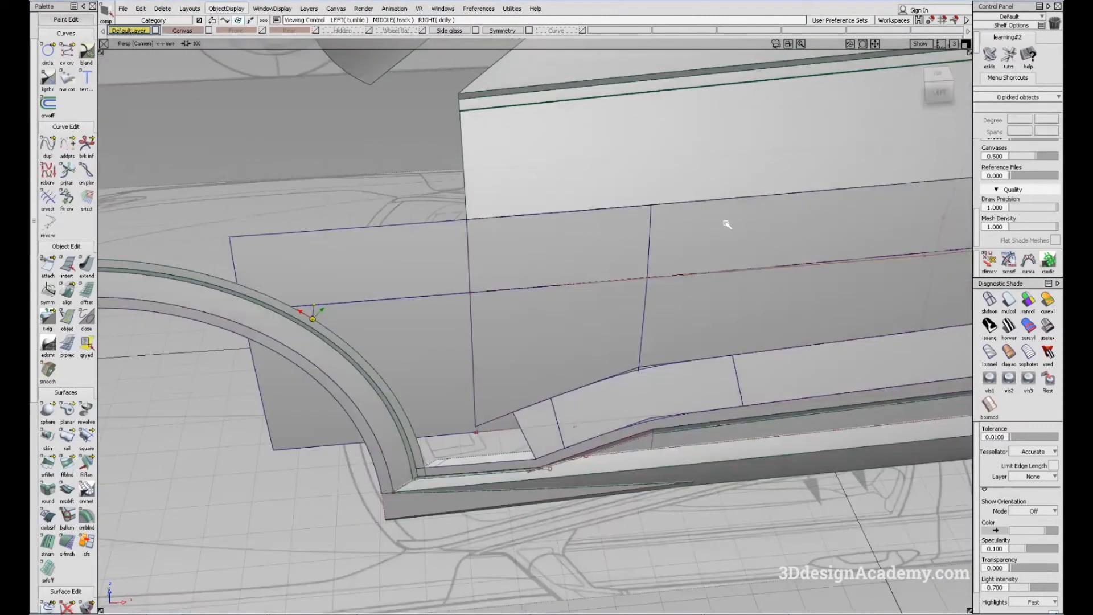
alt+shift+drag(600, 261, 565, 306)
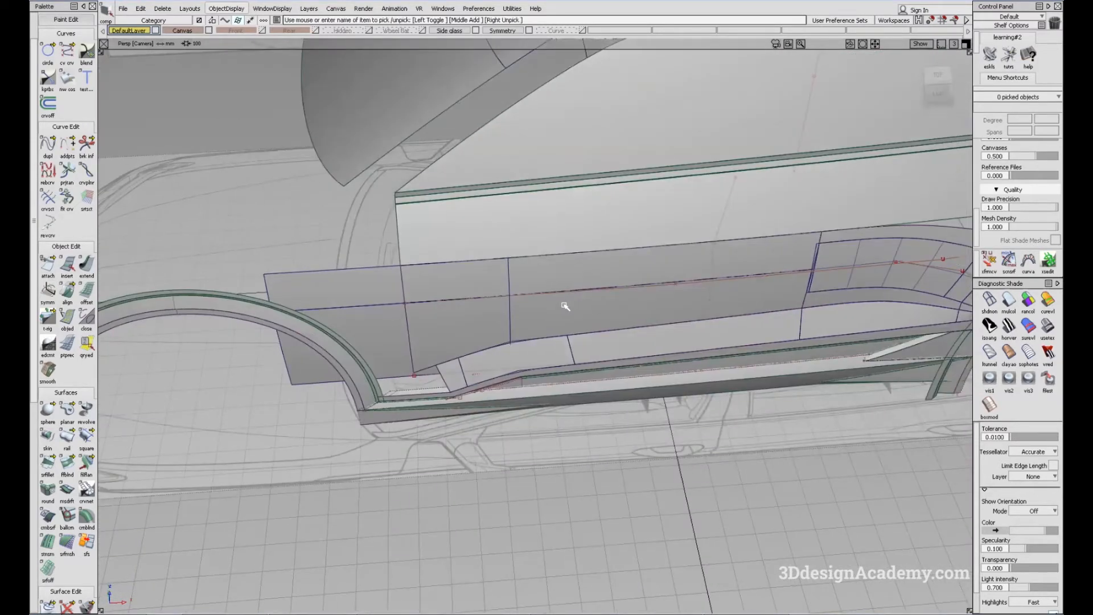
mouse_move(507, 290)
alt+shift+mouse_down()
mouse_move(531, 271)
mouse_move(524, 244)
alt+shift+mouse_up()
ctrl+shift+drag(762, 364, 781, 433)
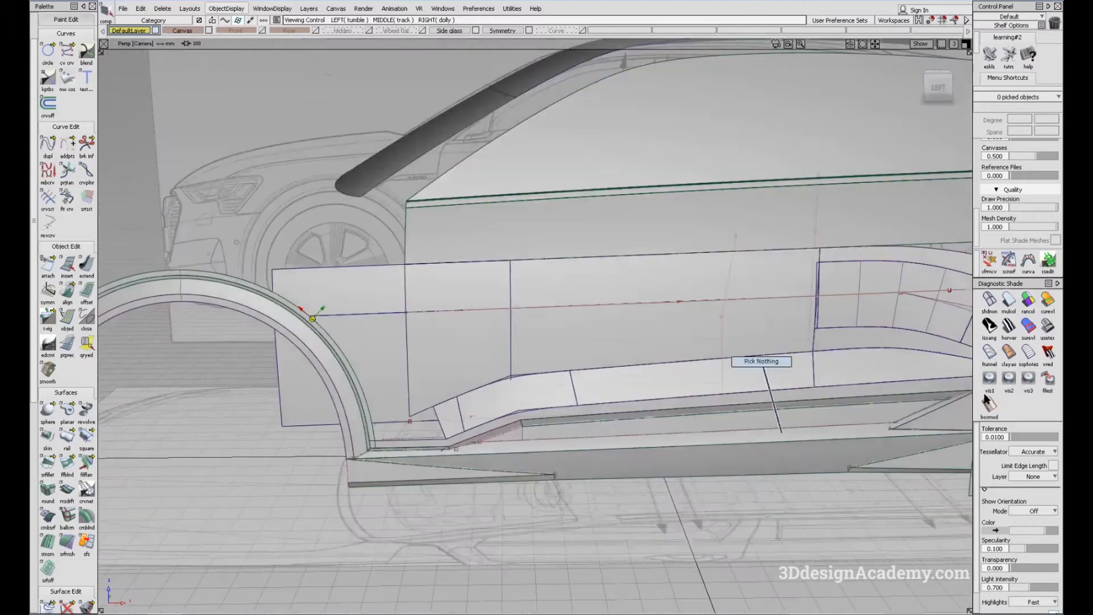
- Shade the model with the Showroom reflection map and examine the highlights along the front door side
click(1047, 328)
alt+shift+drag(451, 423, 459, 373)
ctrl+shift+drag(579, 383, 518, 332)
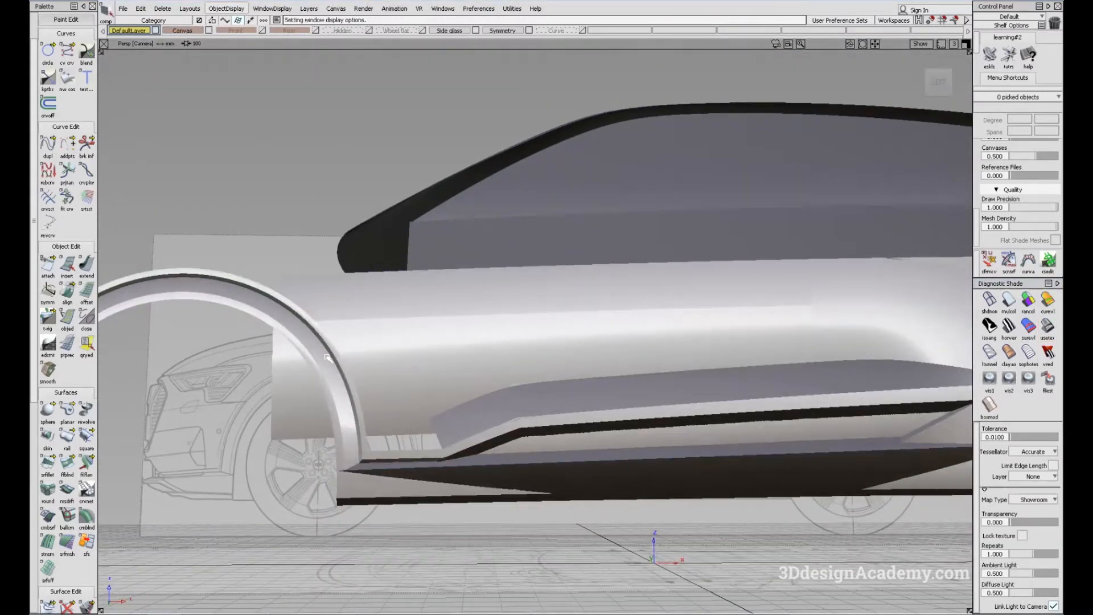
alt+shift+click(313, 319)
mouse_move(501, 273)
alt+shift+mouse_down()
mouse_move(444, 291)
mouse_move(583, 300)
mouse_move(557, 265)
alt+shift+mouse_up()
ctrl+shift+drag(516, 390, 447, 325)
scroll(449, 328, up, 5)
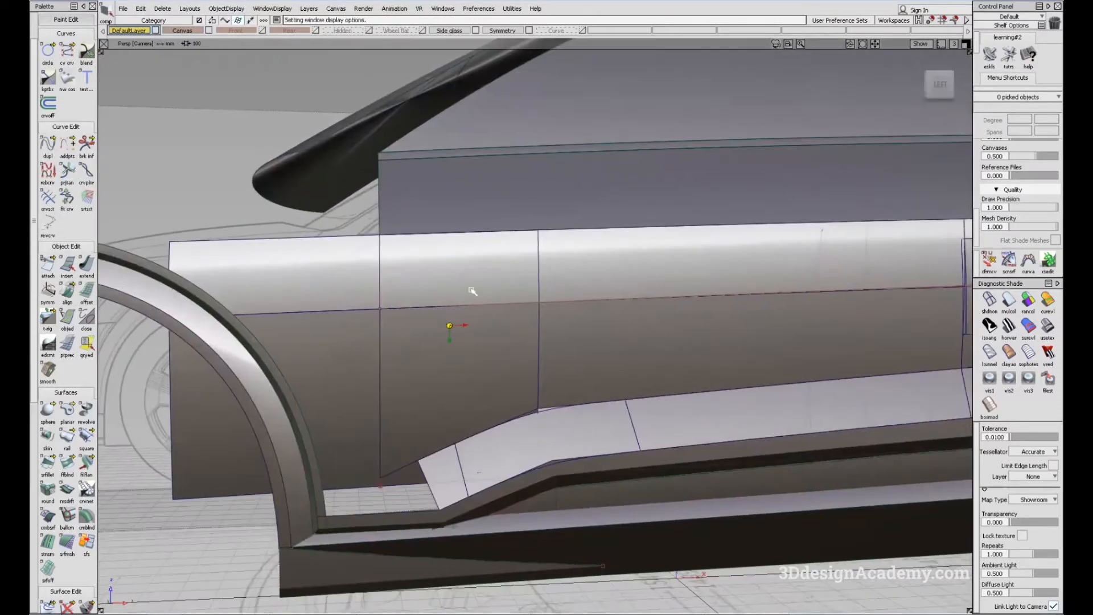
- Try a monorail surface using the lower door side's vertical boundary as generation curve and the front extension's upper edge as rail
click(67, 436)
click(843, 280)
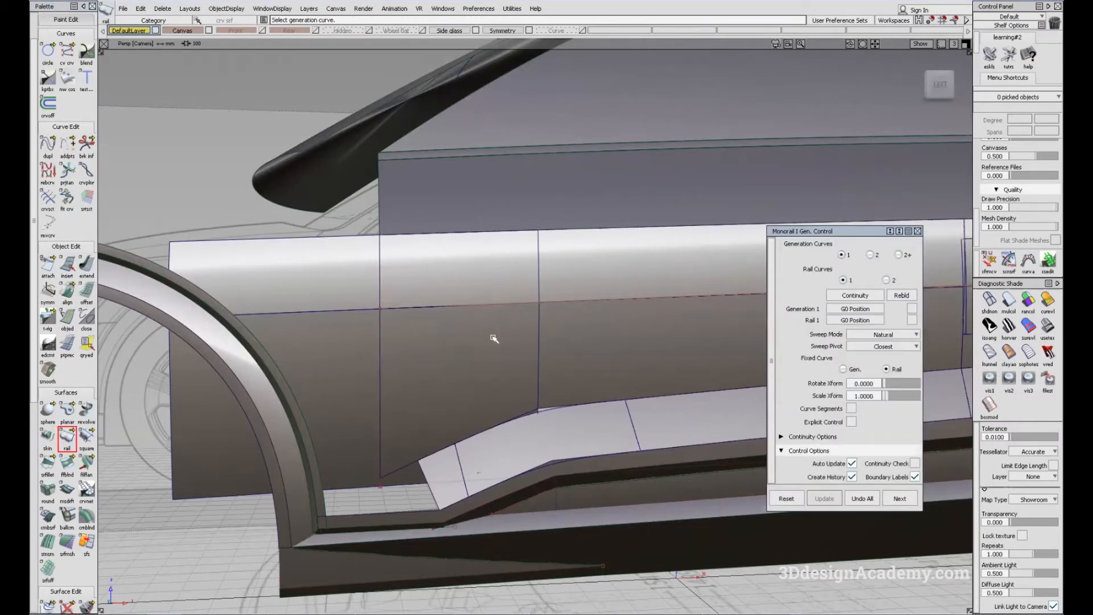
click(540, 320)
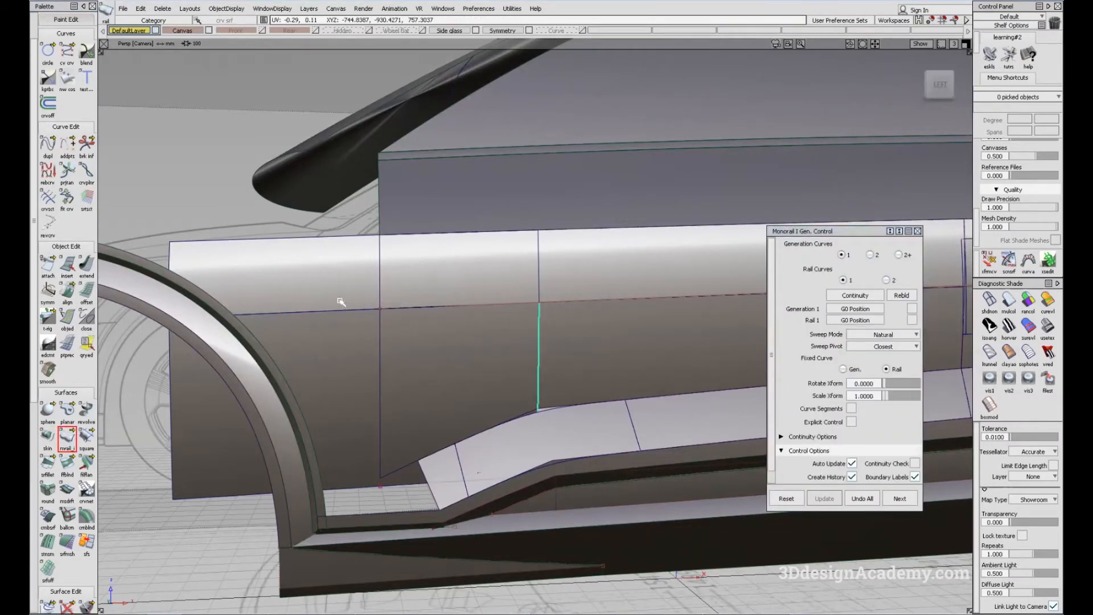
click(339, 311)
click(367, 332)
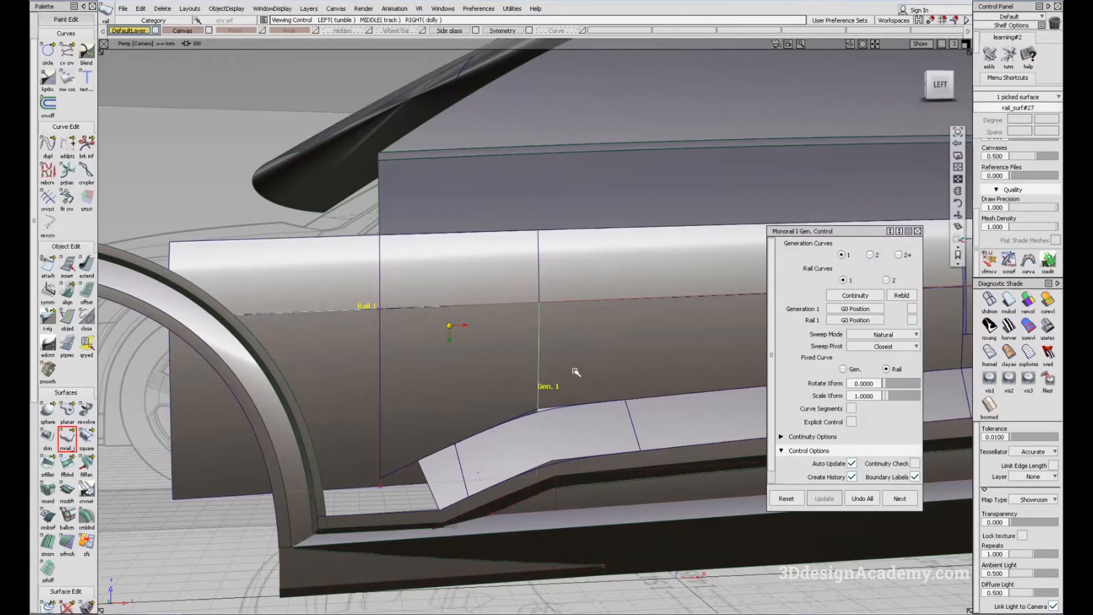
alt+shift+drag(575, 371, 723, 377)
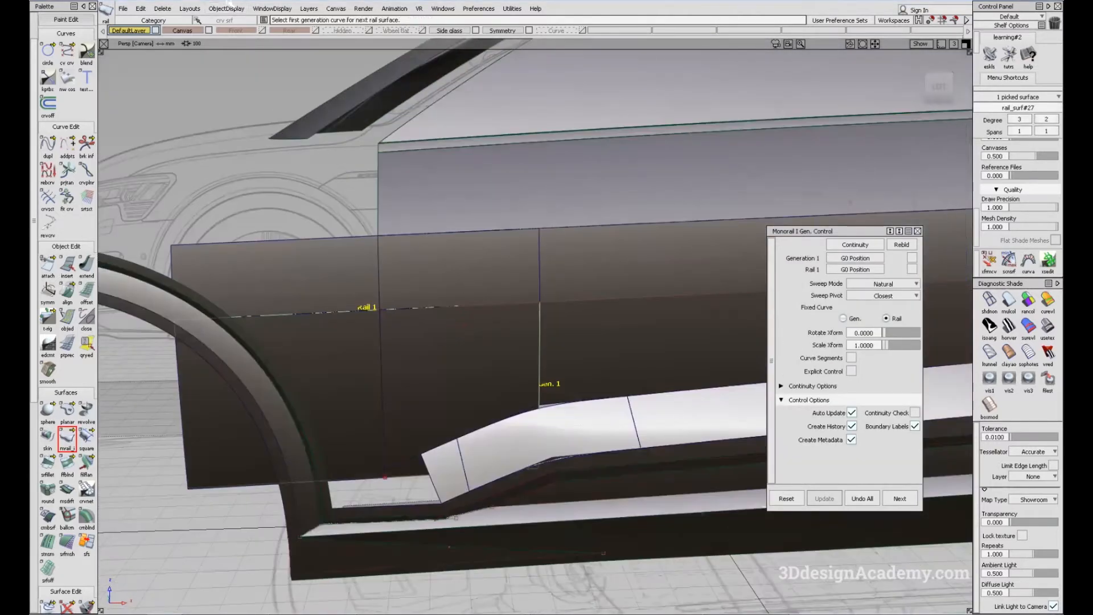
- Isolate the door side surfaces and examine the rail surface's reflections from several angles
ctrl+shift+drag(672, 263, 610, 345)
click(242, 9)
click(248, 77)
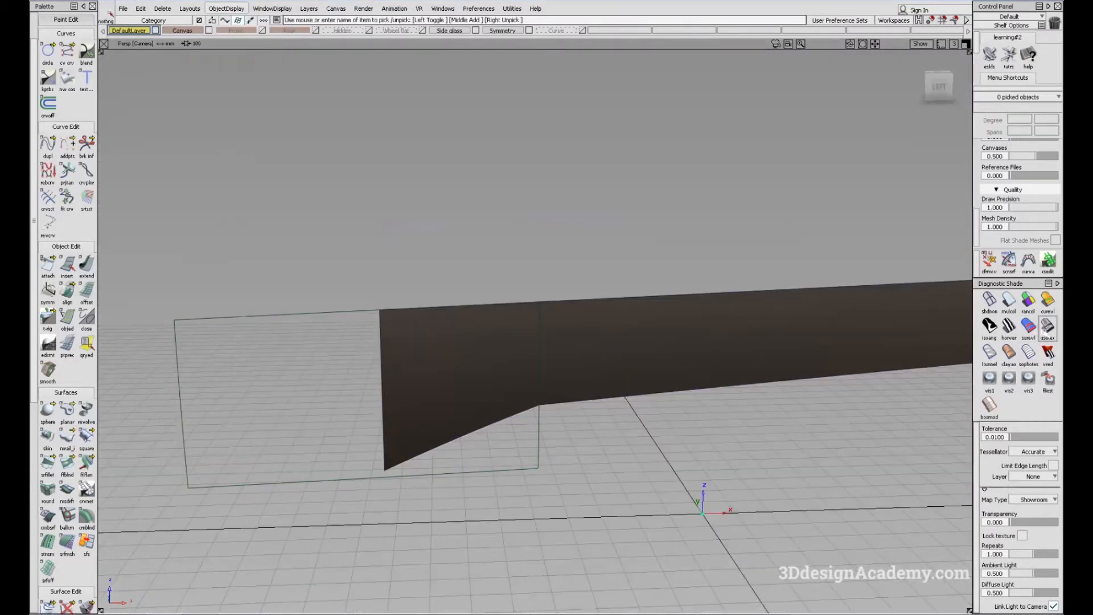
click(1046, 332)
alt+shift+drag(484, 256, 478, 424)
ctrl+shift+right_drag(480, 427, 497, 456)
mouse_move(498, 456)
alt+shift+mouse_down()
mouse_move(453, 429)
mouse_move(529, 405)
alt+shift+mouse_up()
alt+shift+right_drag(530, 406, 508, 419)
mouse_move(509, 419)
alt+shift+mouse_down()
mouse_move(520, 372)
mouse_move(495, 378)
mouse_move(509, 349)
alt+shift+mouse_up()
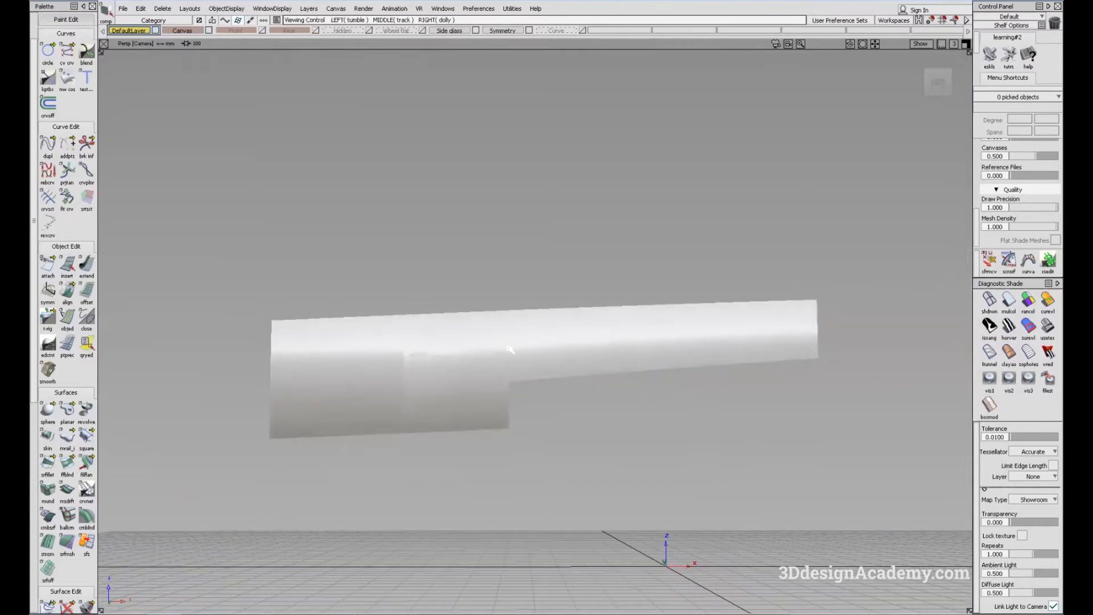
- Delete the trial rail surface at the front and show all hidden objects again
mouse_move(443, 362)
alt+shift+mouse_down()
mouse_move(422, 342)
mouse_move(385, 346)
alt+shift+mouse_up()
ctrl+shift+right_drag(386, 347, 406, 376)
ctrl+shift+drag(429, 304, 361, 367)
click(286, 439)
key(Delete)
click(242, 10)
click(240, 35)
- Duplicate the upper edge of the lower front extension surface as a separate curve
alt+shift+drag(314, 326, 279, 342)
alt+shift+right_drag(278, 341, 310, 349)
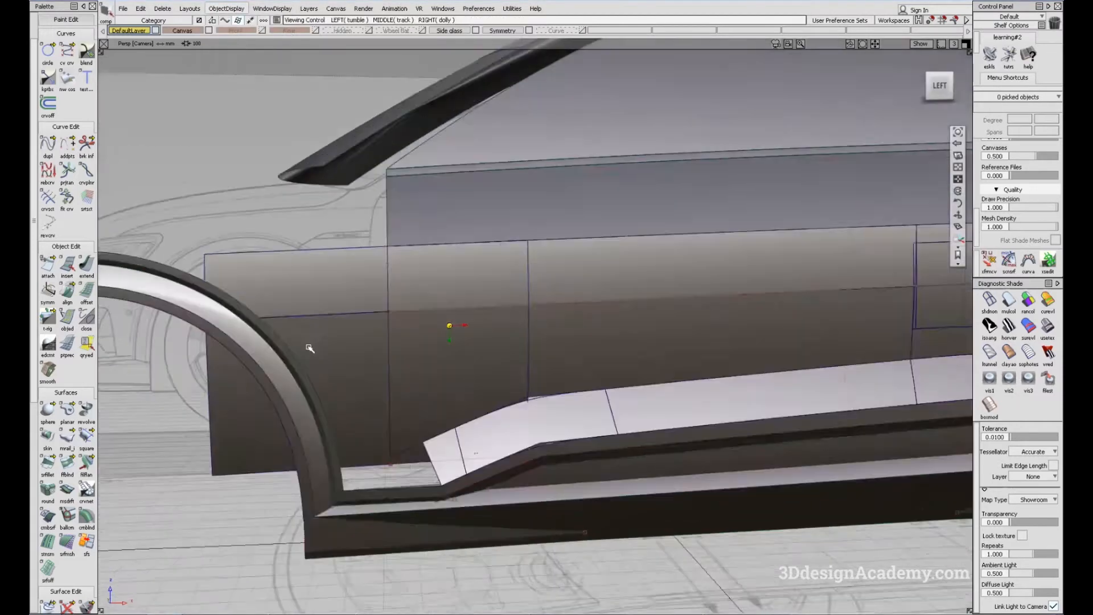
alt+shift+drag(310, 349, 271, 332)
alt+shift+middle_drag(271, 331, 310, 346)
alt+shift+click(296, 333)
alt+shift+right_drag(297, 334, 337, 307)
alt+shift+drag(337, 308, 286, 305)
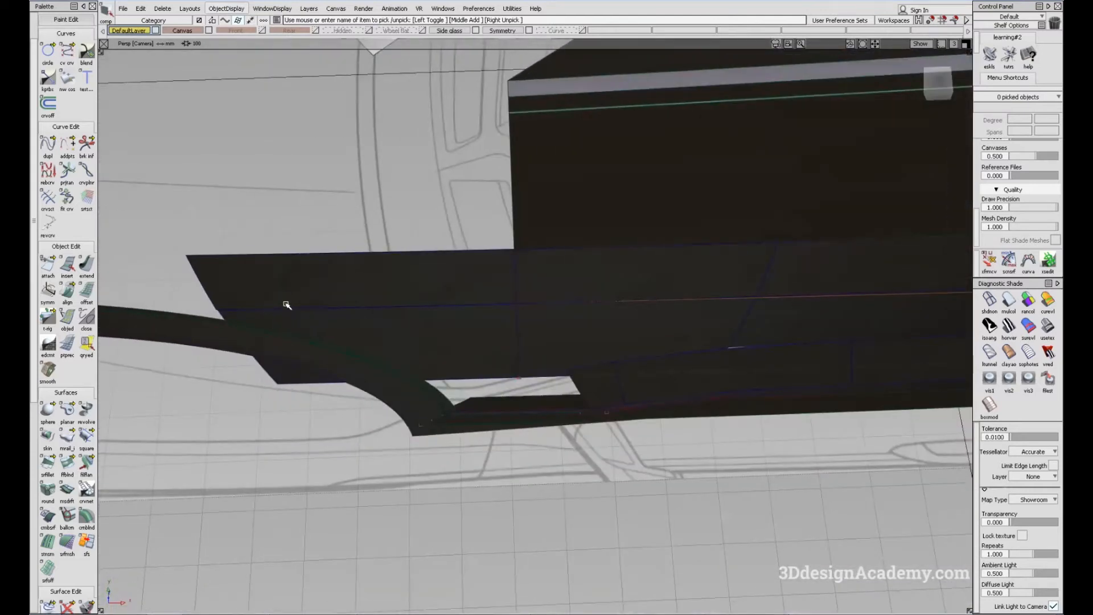
alt+shift+drag(339, 334, 329, 256)
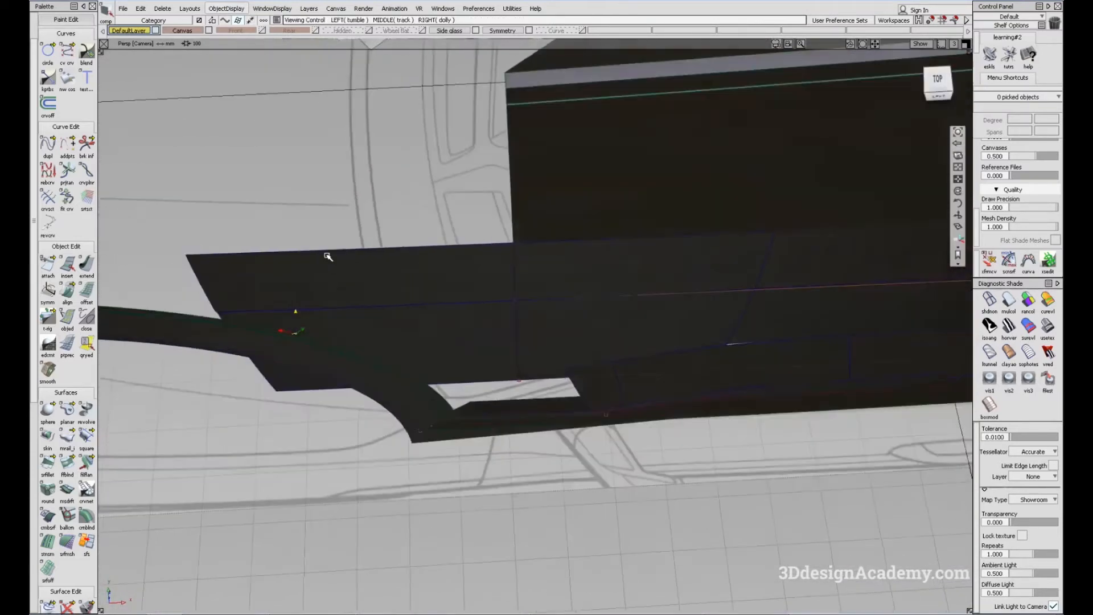
ctrl+shift+drag(142, 134, 33, 149)
click(48, 145)
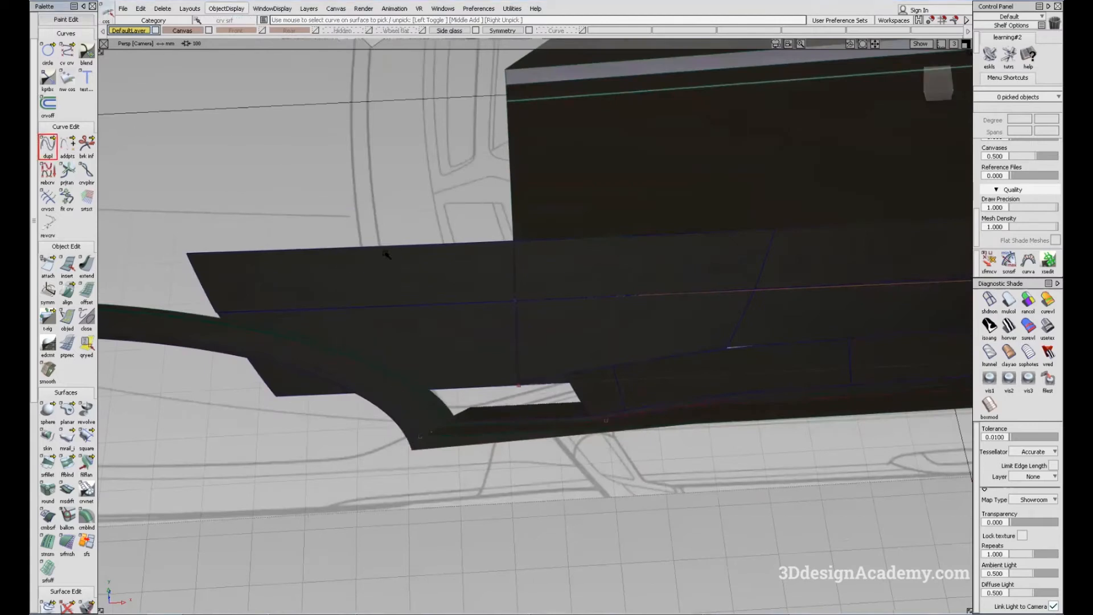
click(367, 310)
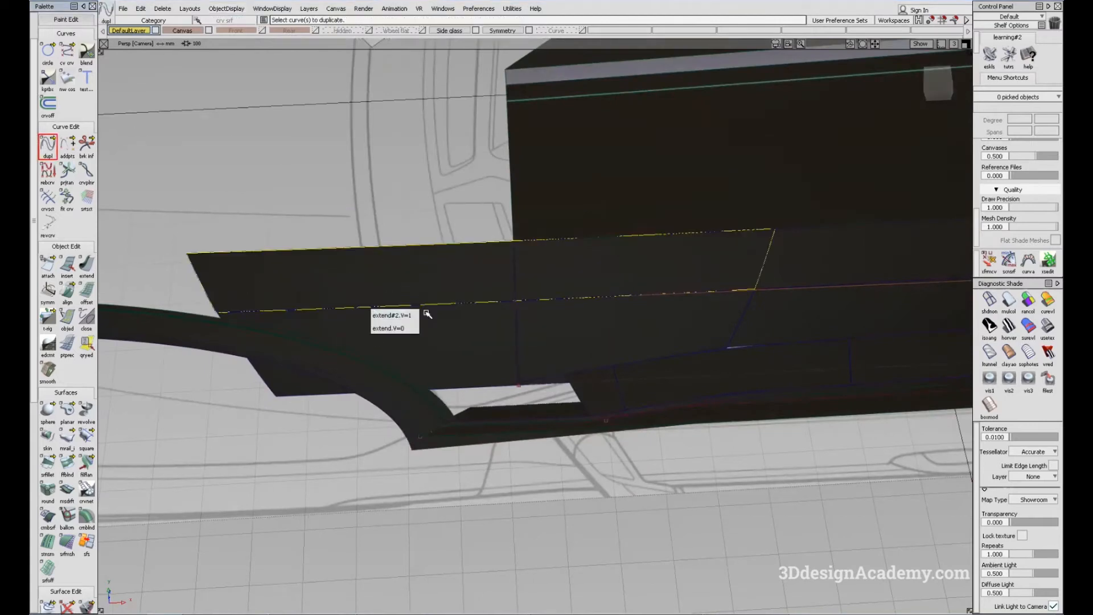
click(402, 329)
- Stretch the duplicated curve's front end outward in the top view, bringing it closer to the blueprint's body side line
alt+shift+drag(295, 359, 398, 449)
click(122, 164)
drag(68, 145, 126, 143)
click(268, 321)
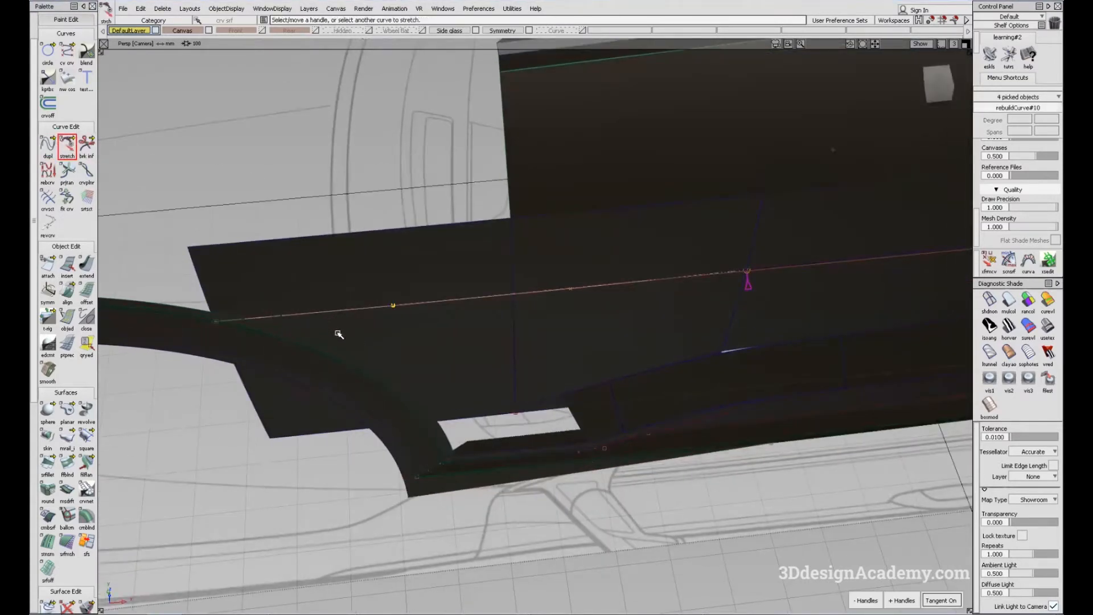
key(F5)
alt+shift+right_drag(310, 309, 404, 344)
right_drag(412, 384, 424, 409)
click(912, 325)
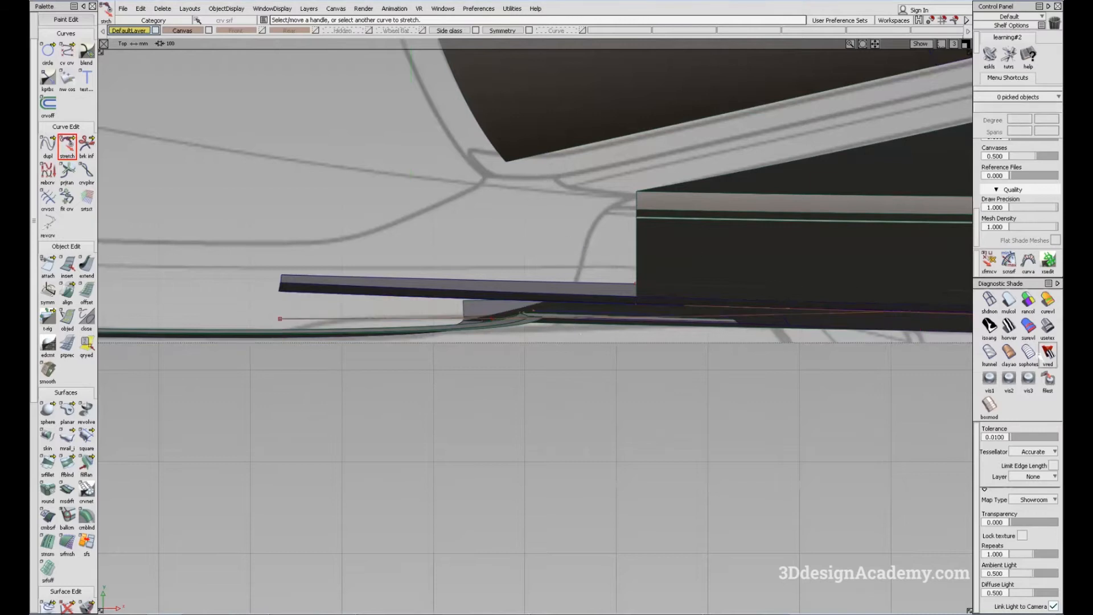
- Return to the perspective view with multi-colour shading and check the stretched curve against the extension surfaces
key(F8)
click(1008, 301)
mouse_move(493, 404)
alt+shift+mouse_down()
mouse_move(477, 349)
mouse_move(515, 431)
alt+shift+mouse_up()
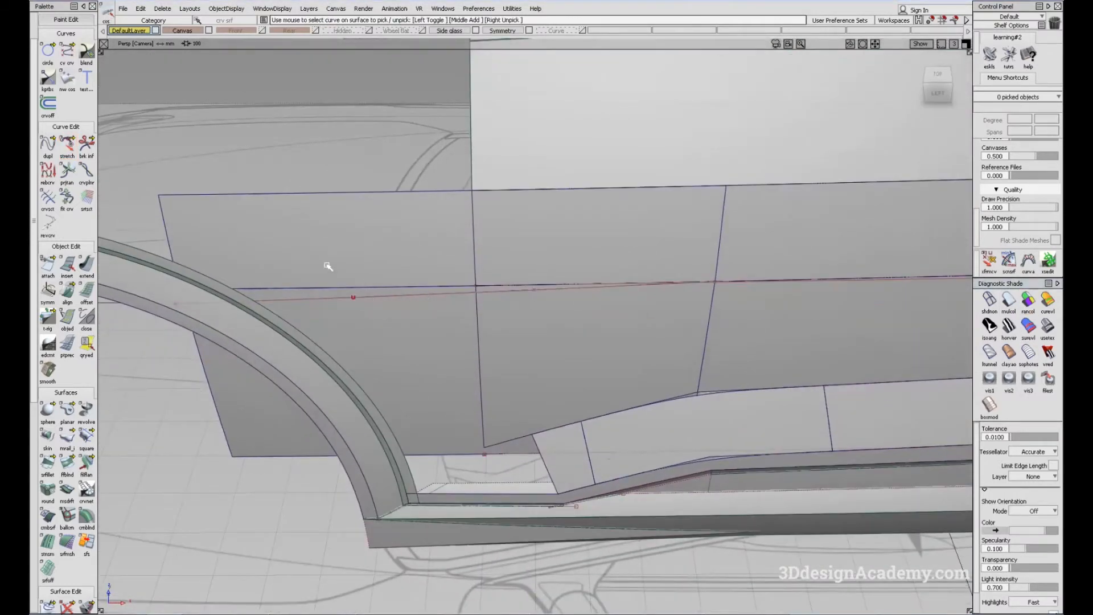
alt+shift+drag(405, 292, 396, 360)
ctrl+shift+drag(294, 284, 239, 204)
- Align the lower front extension's upper edge to the stretched curve with G0 continuity, blending on and 2 extra CV rows
click(70, 295)
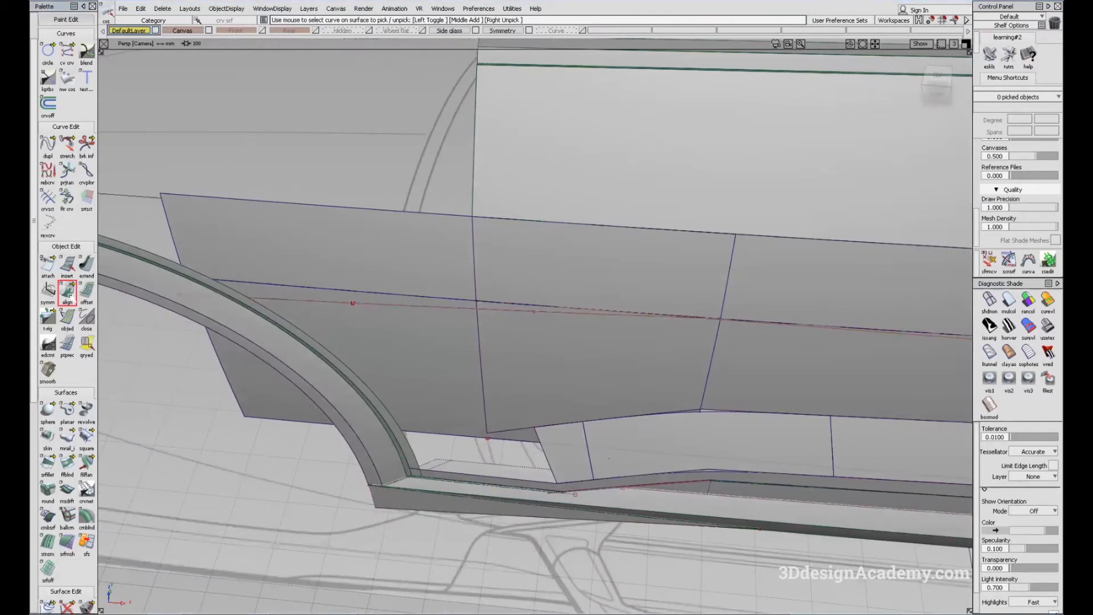
alt+shift+drag(512, 320, 490, 299)
click(376, 289)
click(431, 307)
click(410, 301)
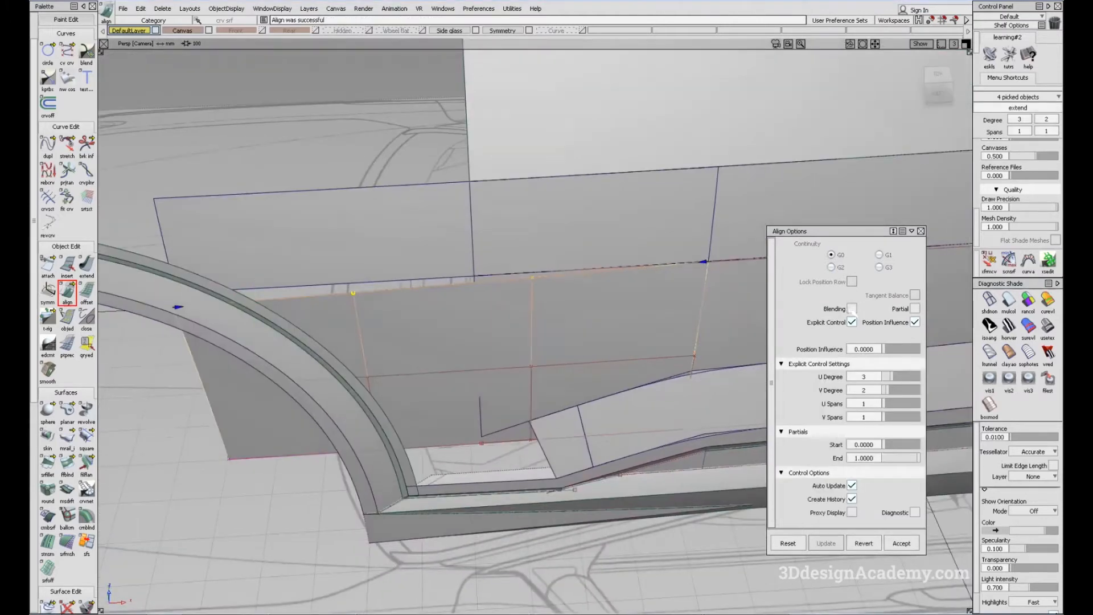
click(851, 308)
drag(885, 377, 891, 377)
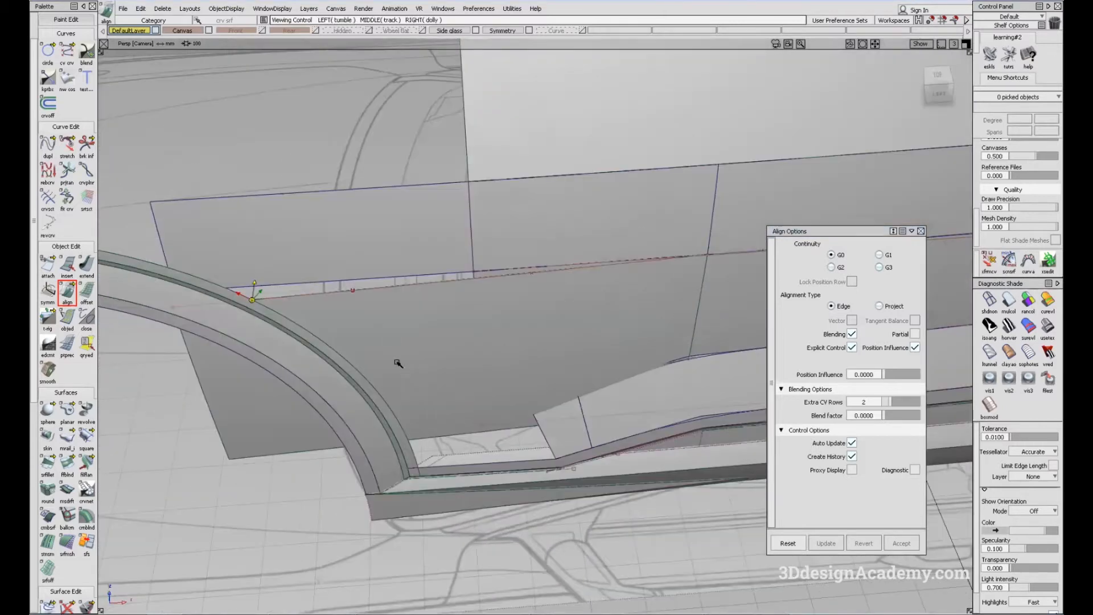
- Align the upper front extension's lower edge to the adjusted lower surface with G0 continuity and blending, and check the result
click(362, 281)
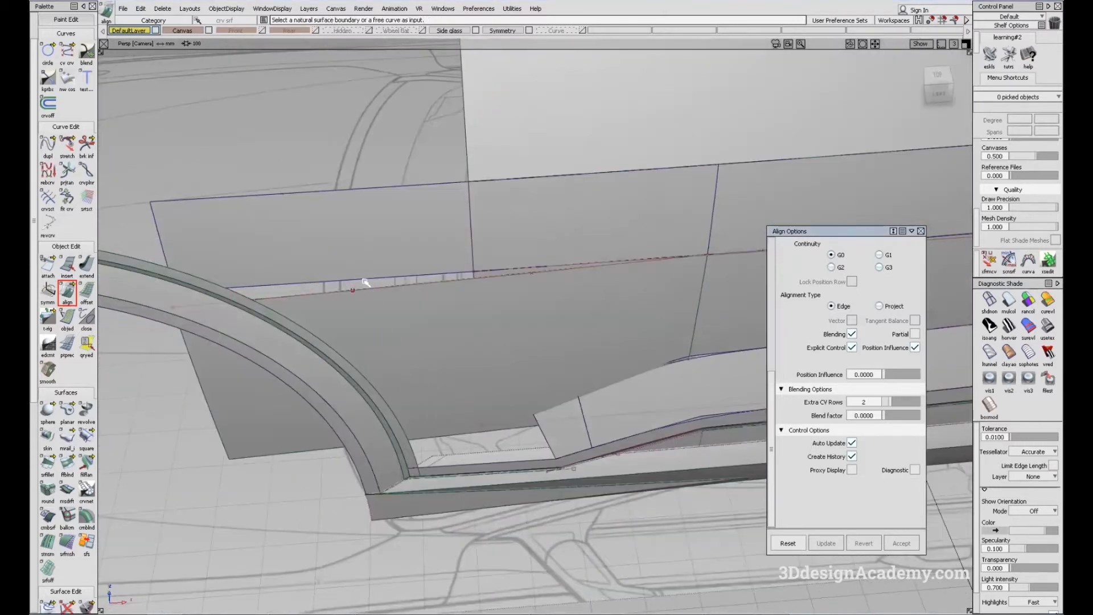
click(367, 291)
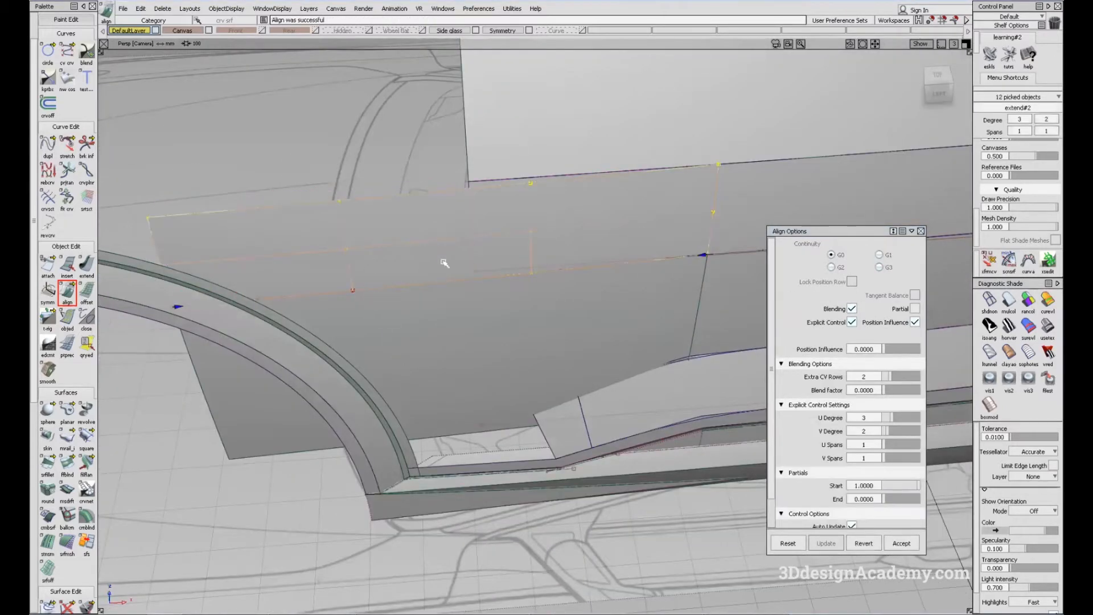
alt+shift+drag(476, 250, 462, 336)
alt+shift+drag(409, 268, 357, 366)
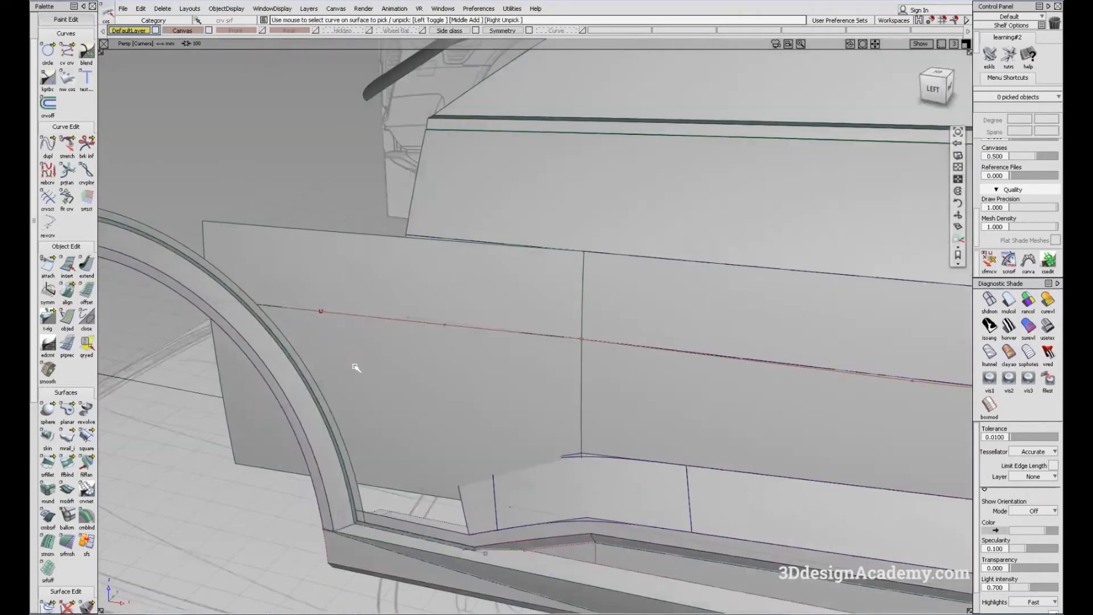
alt+shift+right_drag(299, 291, 292, 378)
alt+shift+drag(293, 378, 142, 219)
alt+shift+drag(310, 309, 442, 313)
alt+shift+right_drag(441, 313, 349, 314)
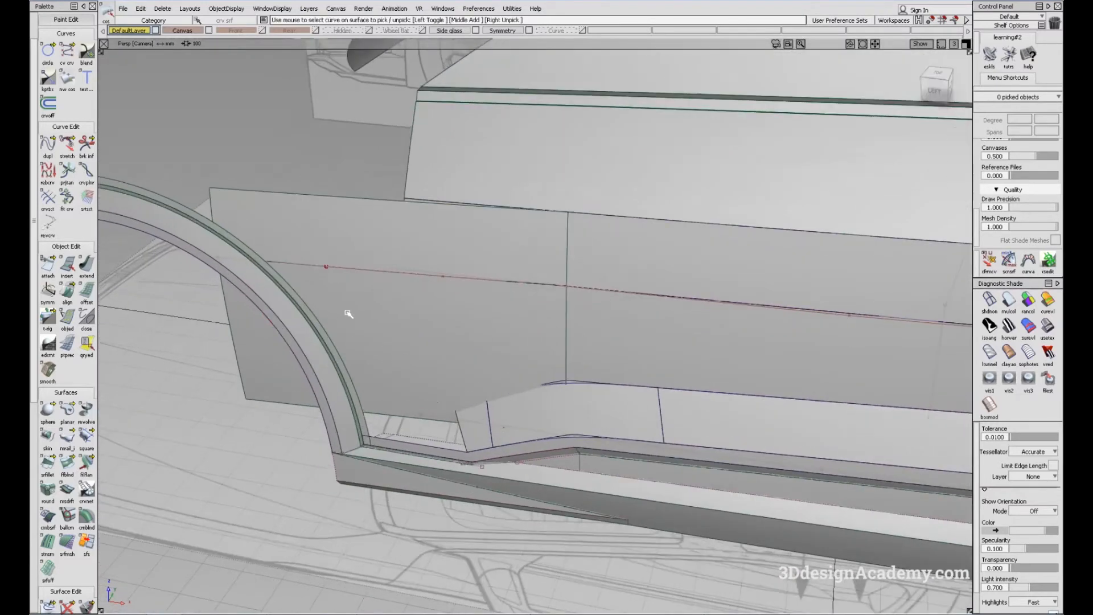
alt+shift+drag(337, 322, 381, 339)
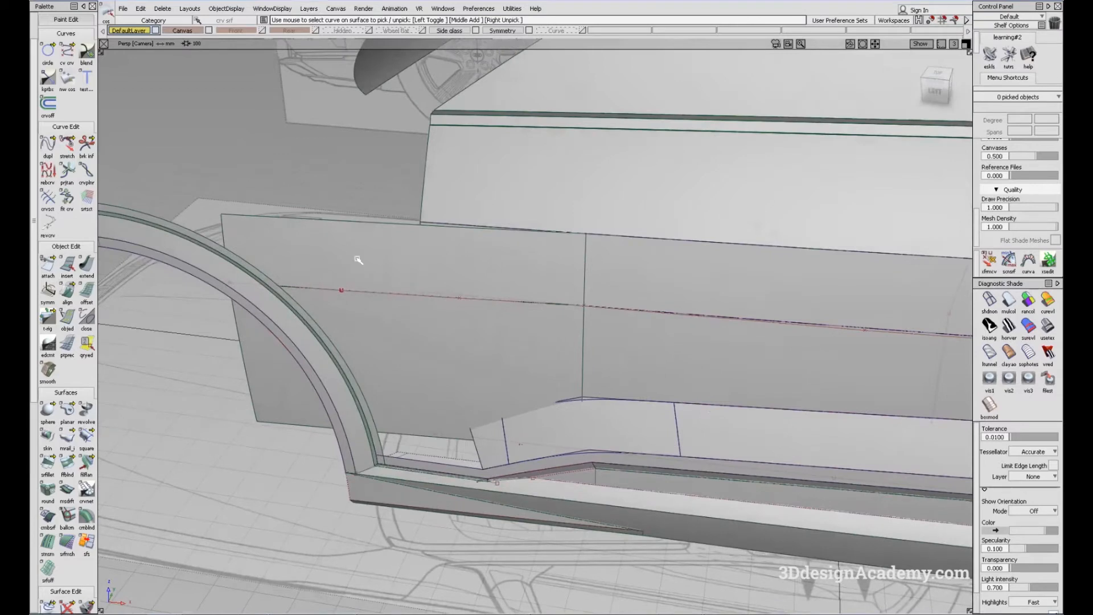
- Build a multi-surface draft from the front wheel arch's outer edge along Y, with a 0 draft angle and a length of 127.2395
click(67, 491)
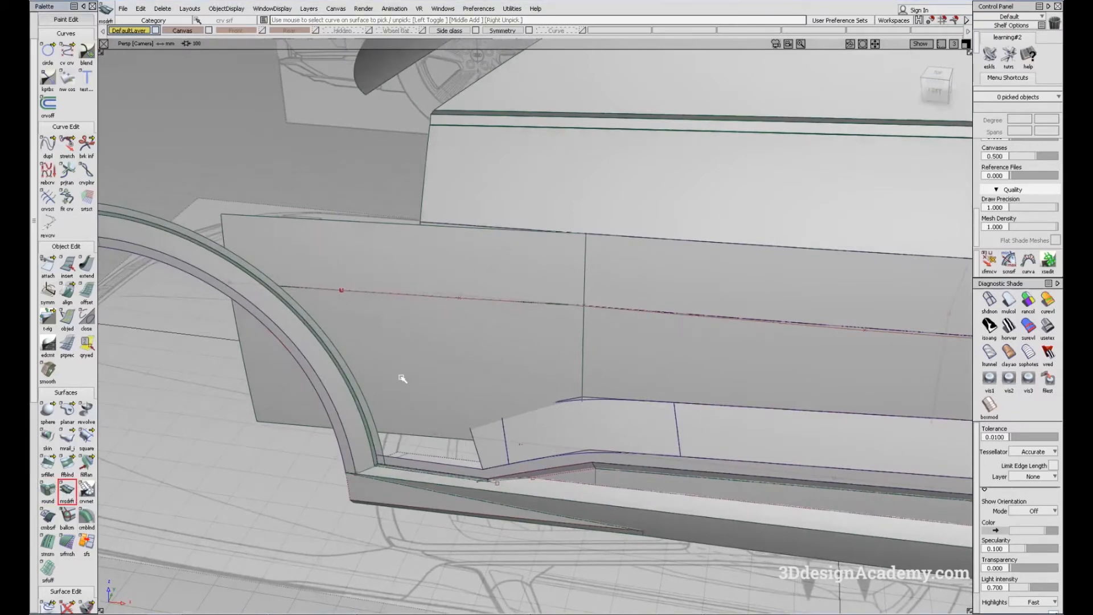
click(349, 367)
alt+shift+drag(378, 361, 265, 233)
click(197, 172)
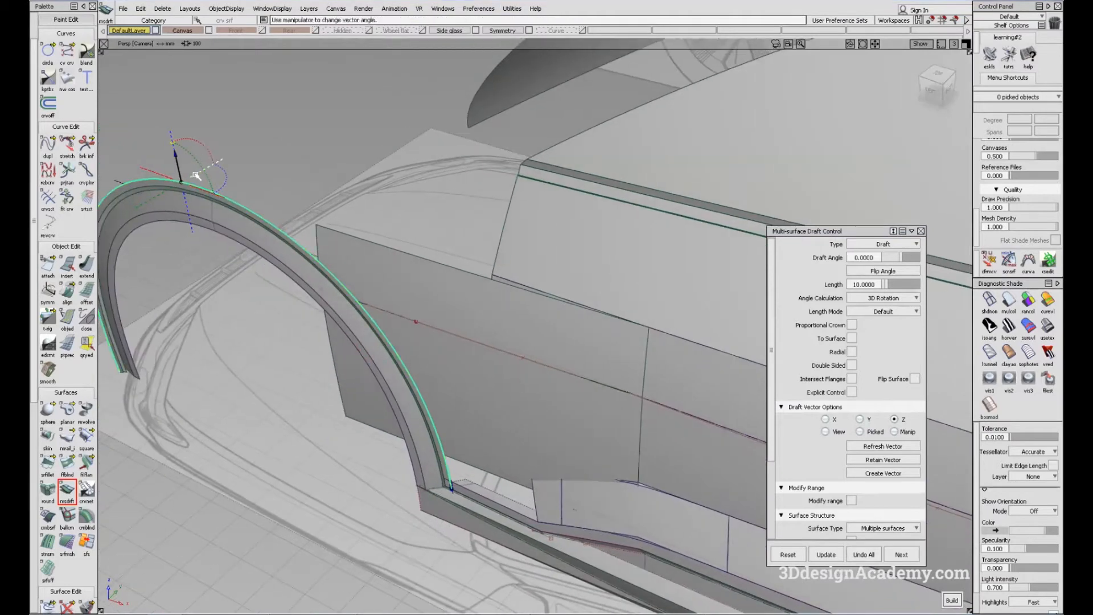
key(space)
alt+shift+drag(573, 534, 497, 483)
alt+shift+drag(555, 509, 516, 390)
click(1025, 301)
click(1009, 300)
alt+shift+drag(533, 447, 489, 441)
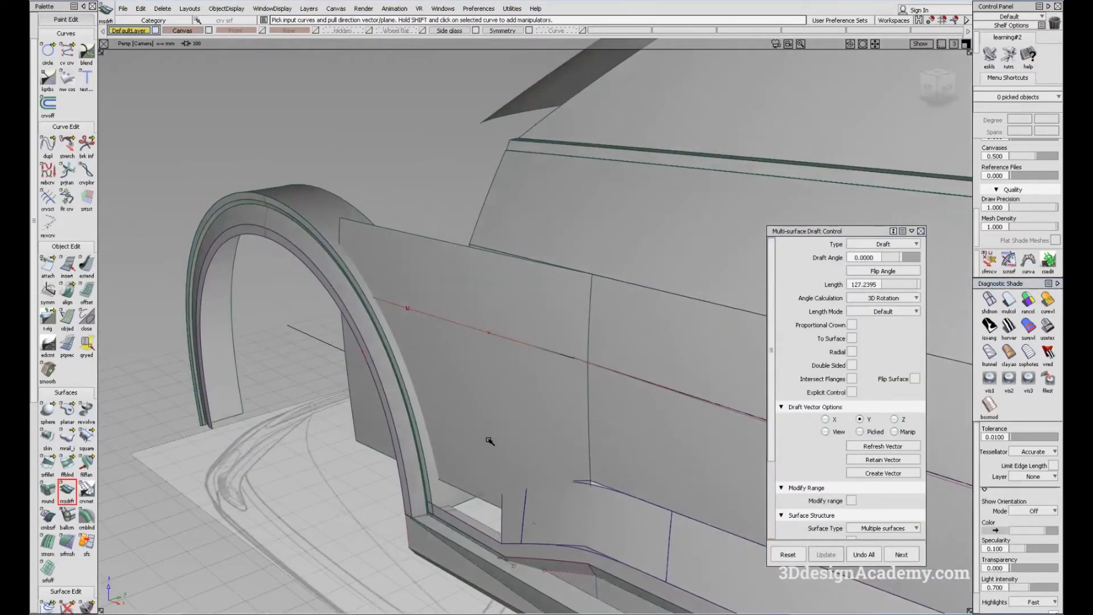
alt+shift+drag(489, 441, 389, 404)
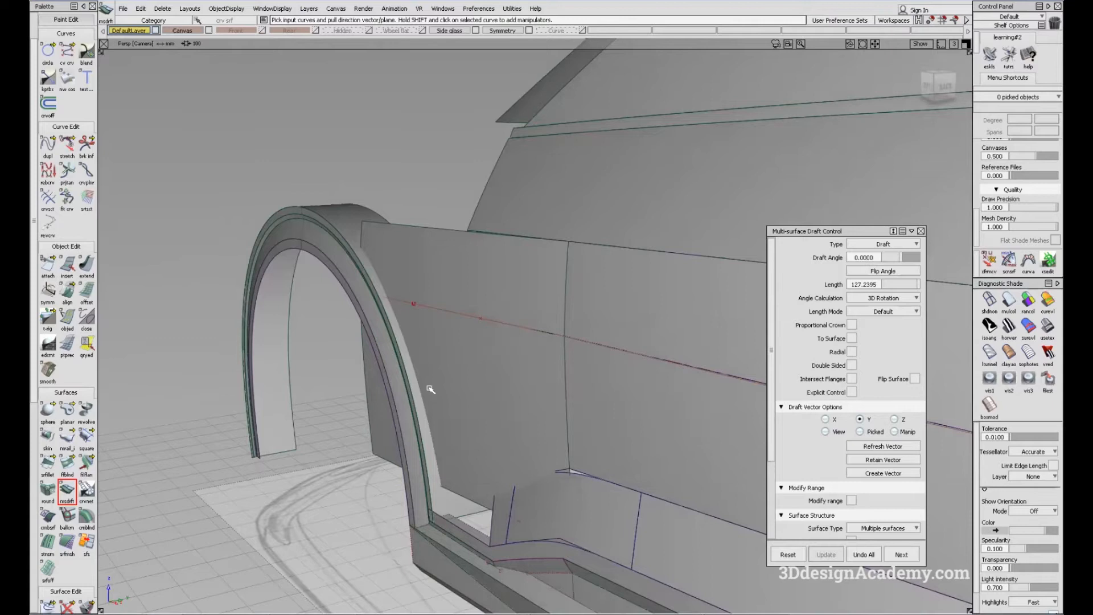
- Examine the draft surface and the front extension surfaces around the front wheel arch from several angles
alt+shift+drag(387, 297, 450, 335)
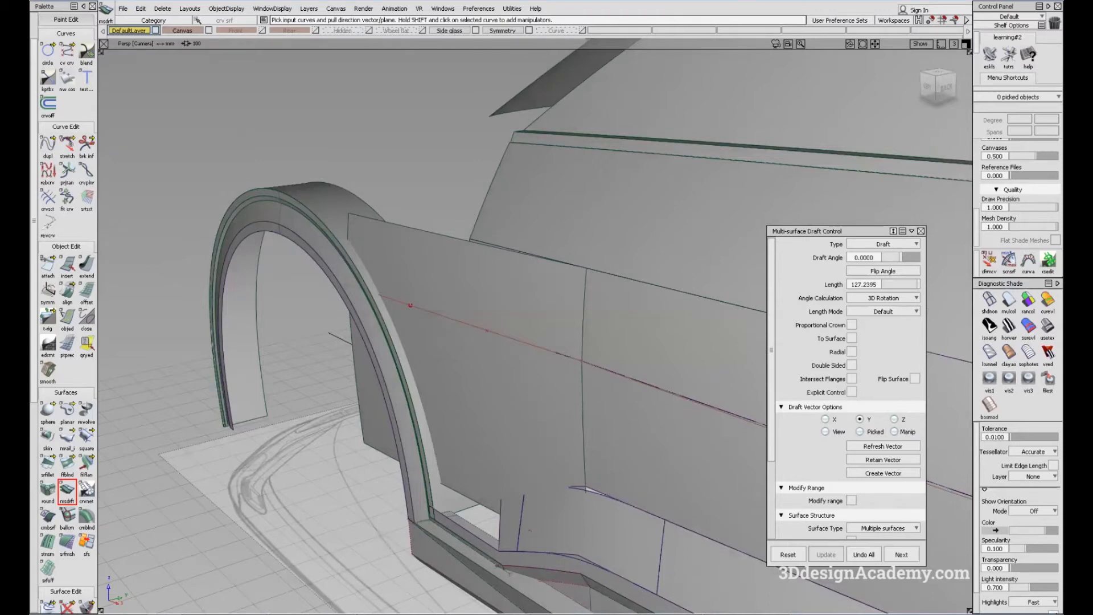
key(alt+Tab)
double_click(601, 119)
alt+shift+drag(462, 414, 417, 458)
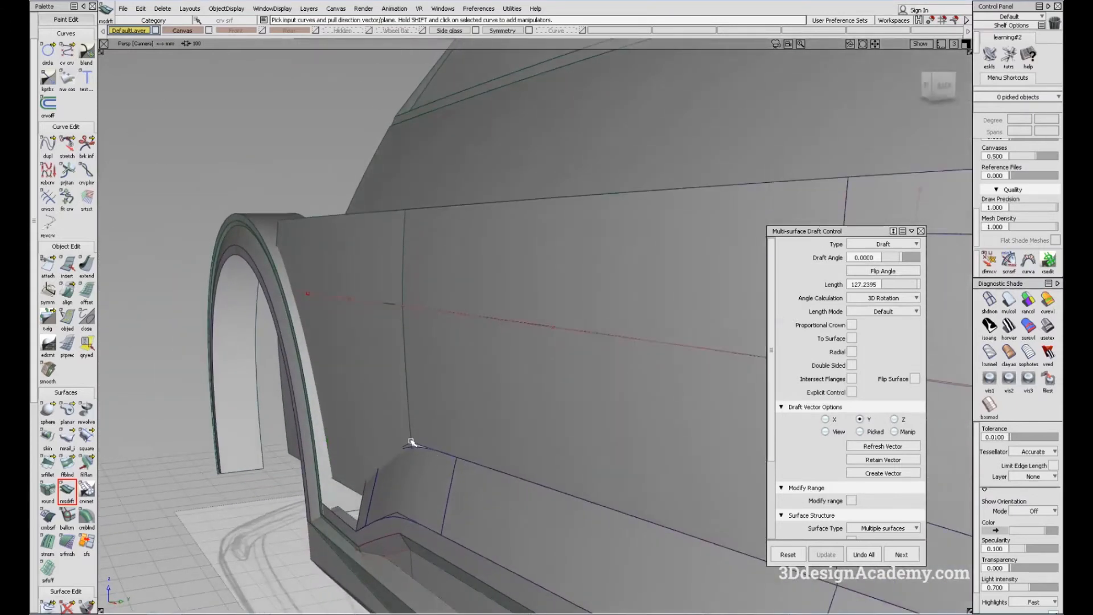
alt+shift+drag(338, 461, 434, 447)
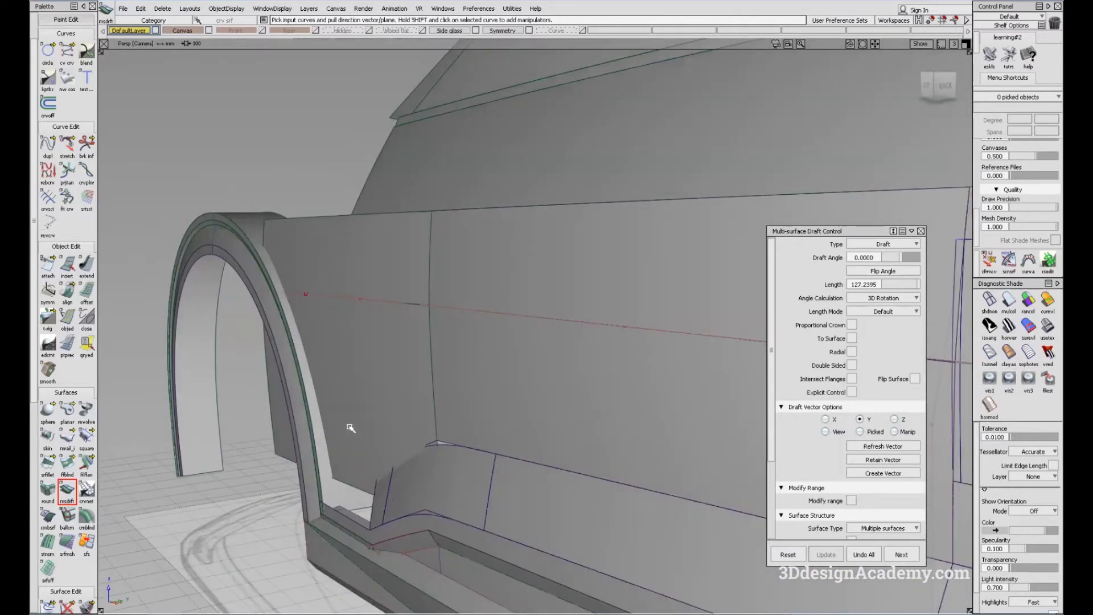
alt+shift+drag(351, 457, 392, 440)
alt+shift+drag(313, 306, 424, 354)
alt+shift+drag(311, 347, 418, 348)
ctrl+shift+drag(419, 347, 395, 392)
- Show the lower front extension's CVs and check the highlight flow from the door side into the extensions with showroom shading
click(414, 389)
ctrl+shift+right_drag(351, 356, 431, 420)
alt+shift+drag(444, 420, 578, 419)
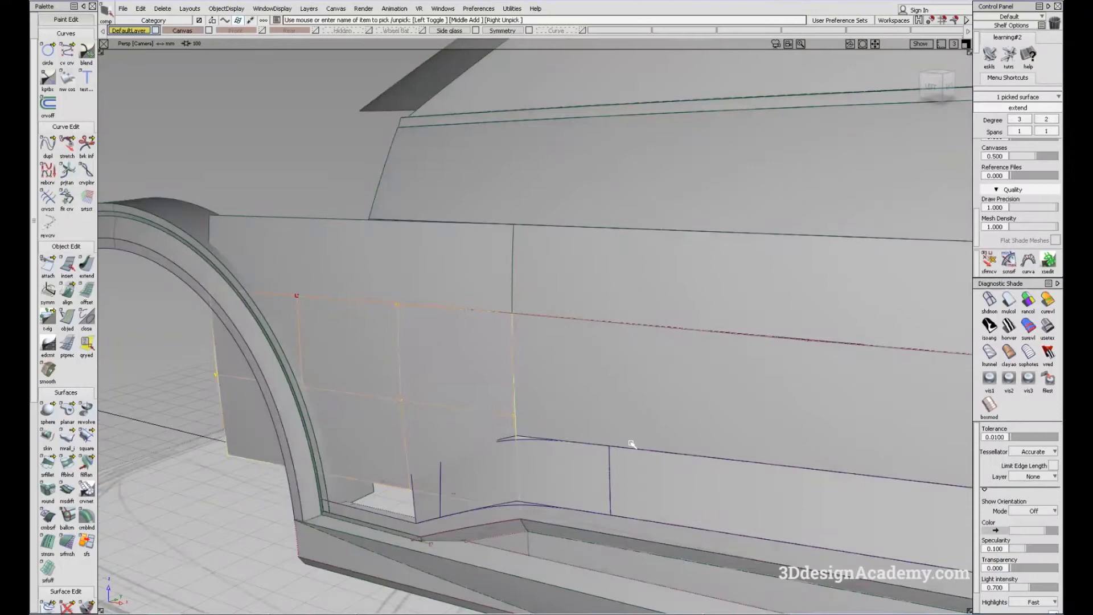
alt+shift+drag(560, 461, 501, 345)
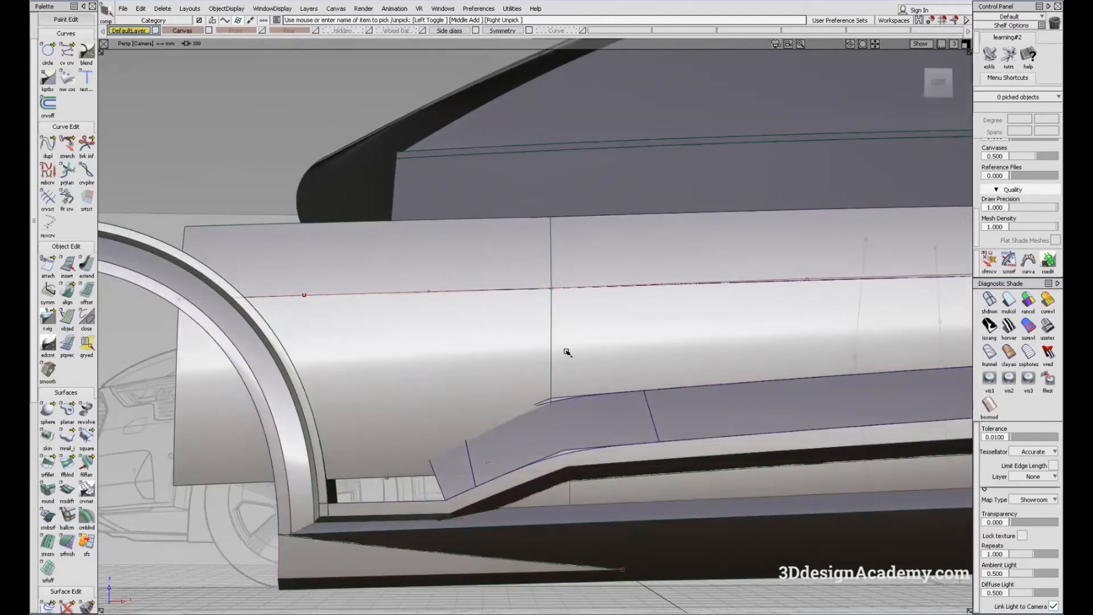
alt+shift+drag(442, 399, 513, 378)
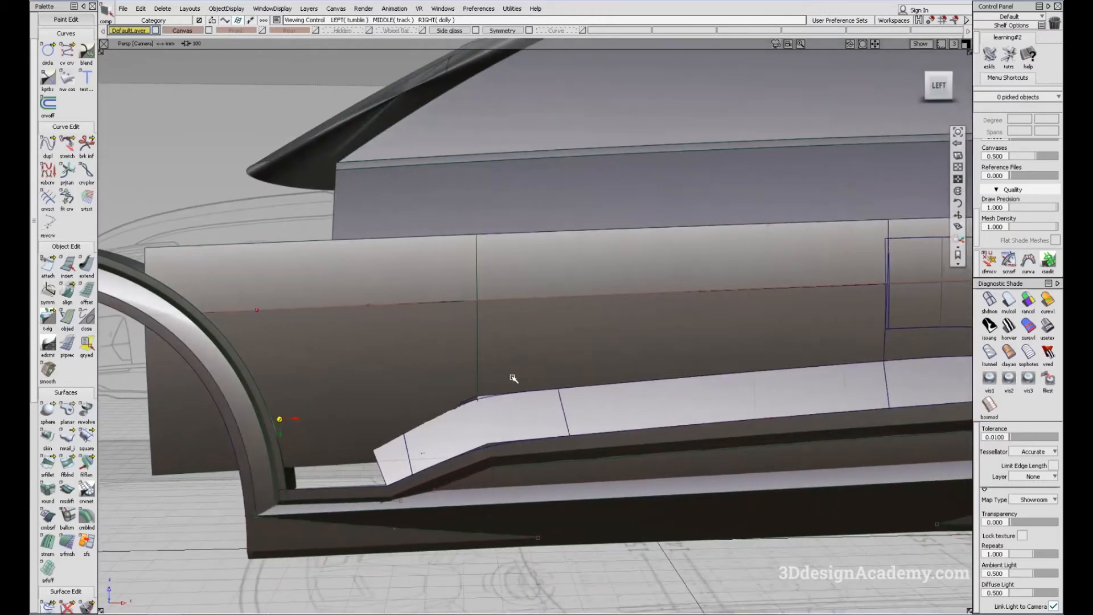
alt+shift+drag(502, 335, 610, 410)
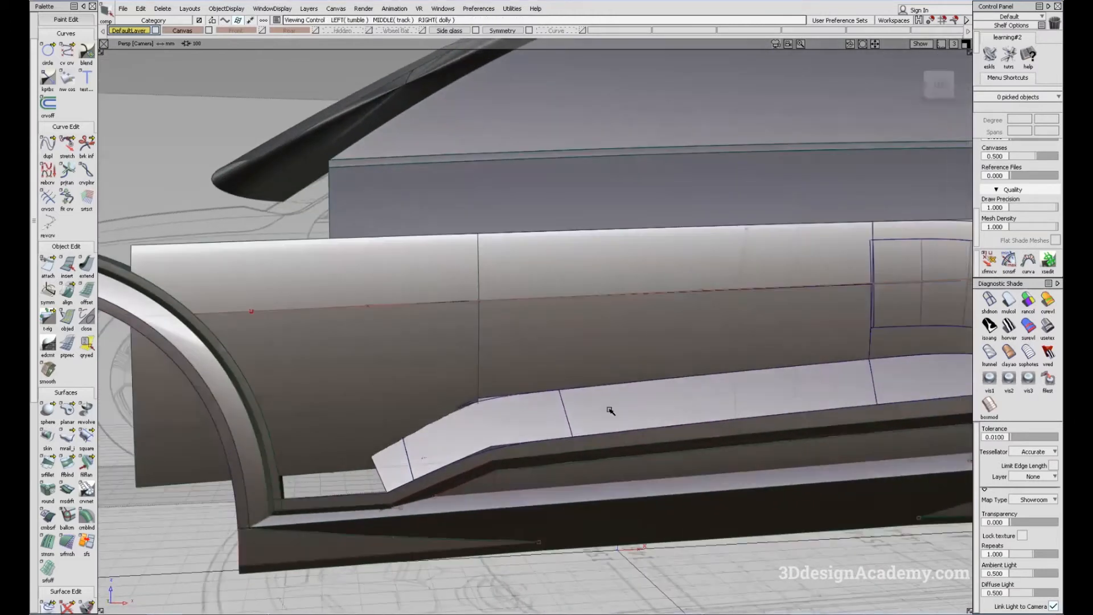
mouse_move(764, 328)
alt+shift+mouse_down()
mouse_move(705, 317)
mouse_move(687, 271)
mouse_move(626, 285)
alt+shift+mouse_up()
- Delete the upper and lower front extension surfaces between the door side and the front wheel arch
ctrl+shift+drag(721, 226, 663, 299)
click(569, 322)
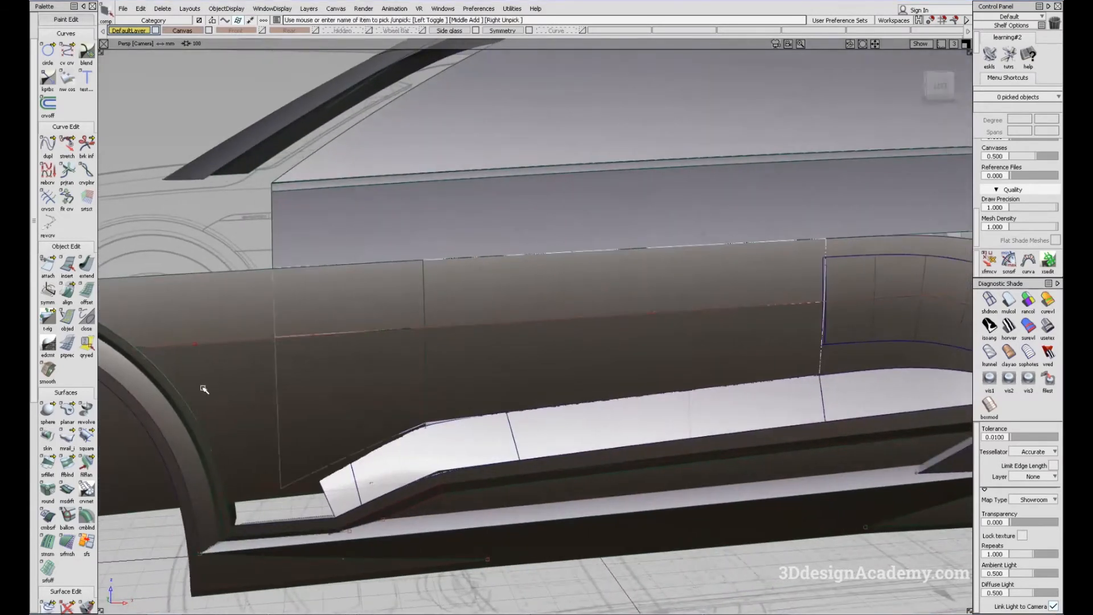
alt+shift+drag(204, 390, 283, 439)
click(271, 349)
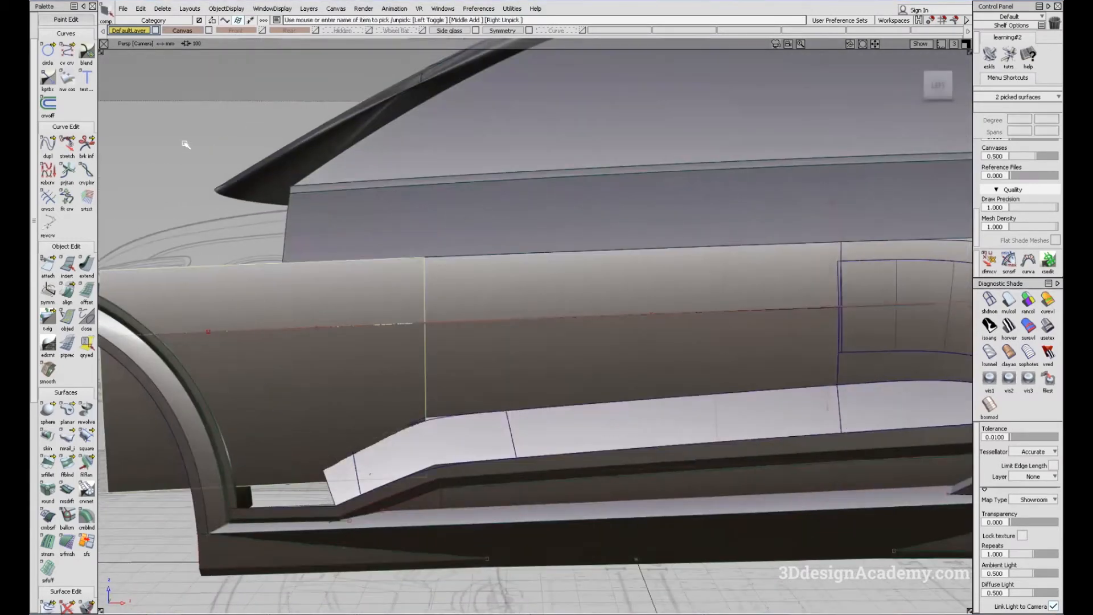
click(251, 334)
key(Delete)
alt+shift+drag(542, 383, 619, 457)
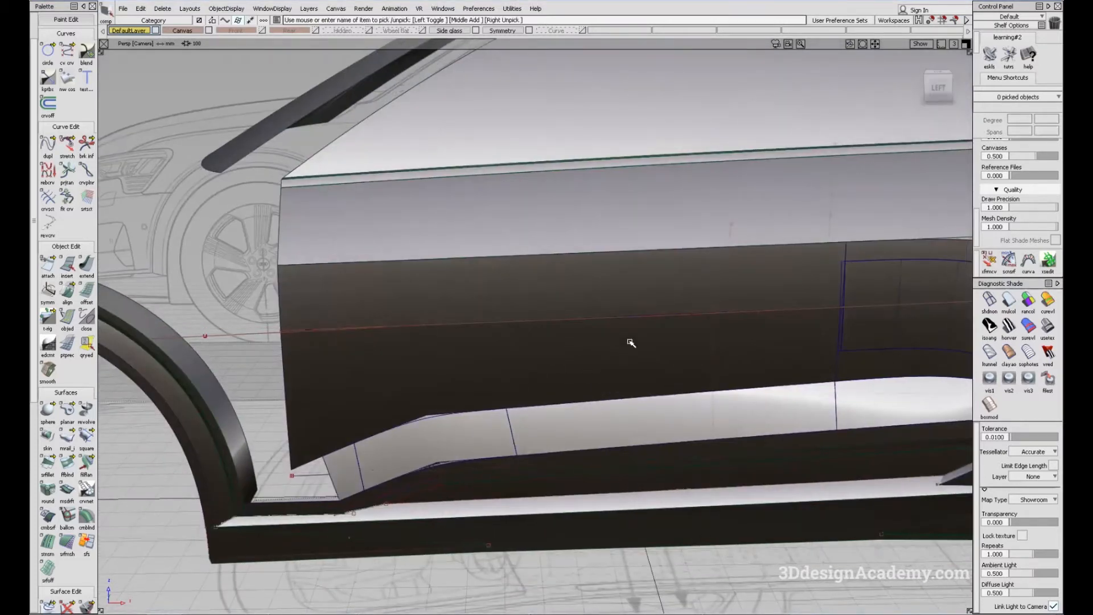
- Select the lower door side surface, check it in the top view and inspect the model in unshaded perspective
click(584, 372)
key(F5)
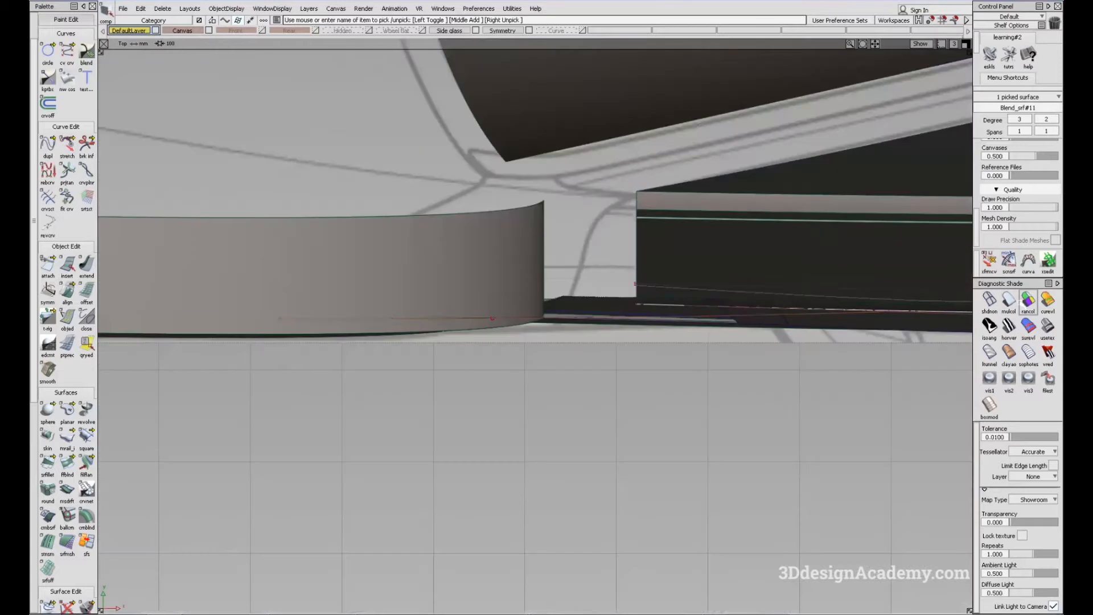
alt+shift+right_drag(732, 361, 309, 376)
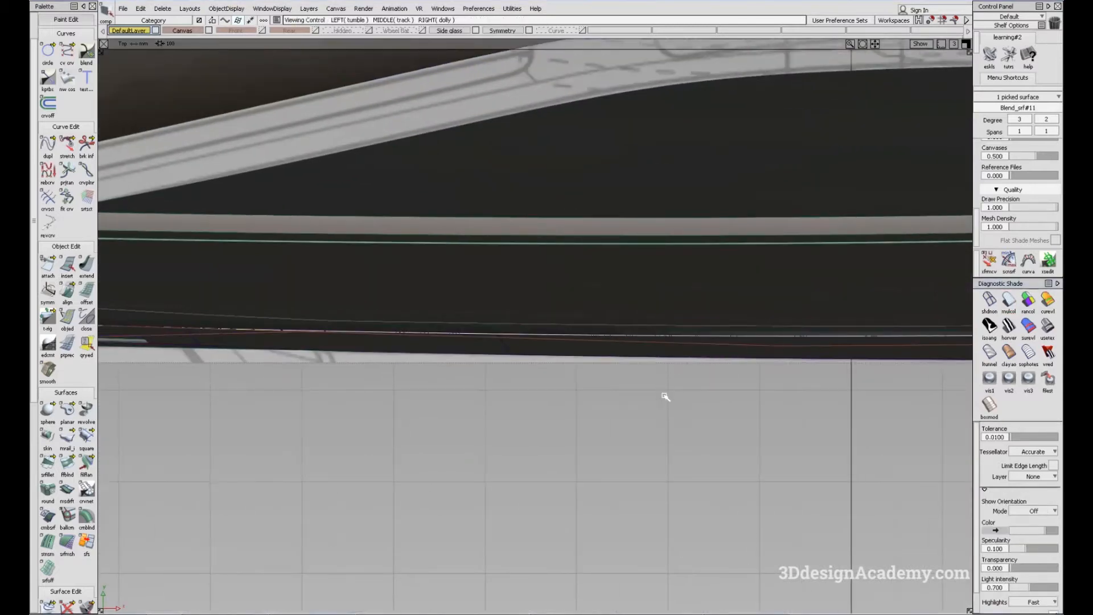
key(F8)
alt+shift+drag(378, 397, 627, 486)
click(894, 370)
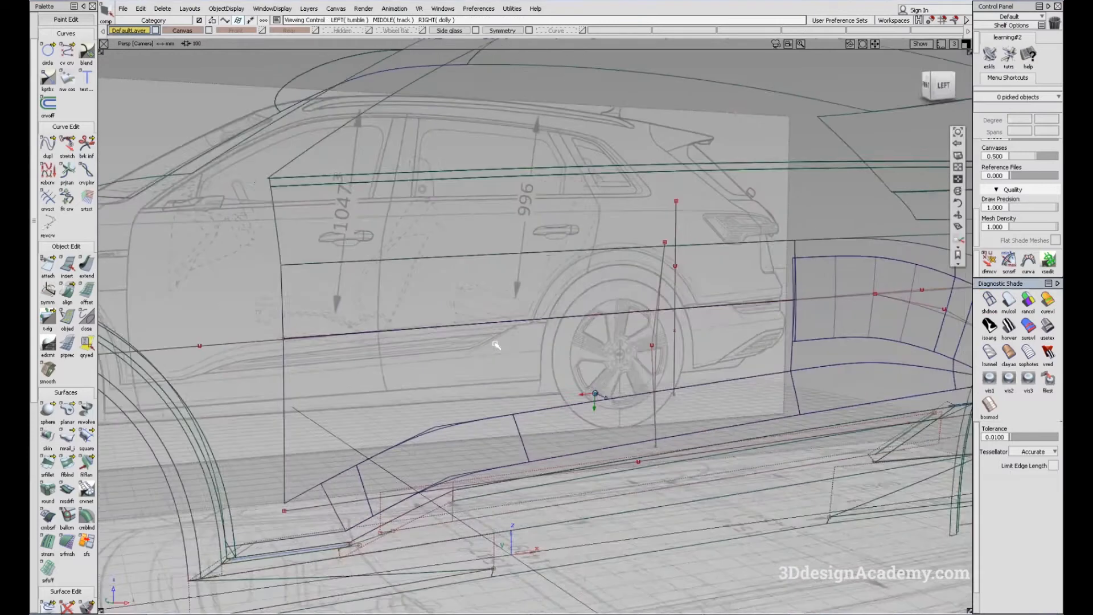
alt+shift+drag(495, 342, 585, 395)
alt+shift+right_drag(586, 395, 535, 422)
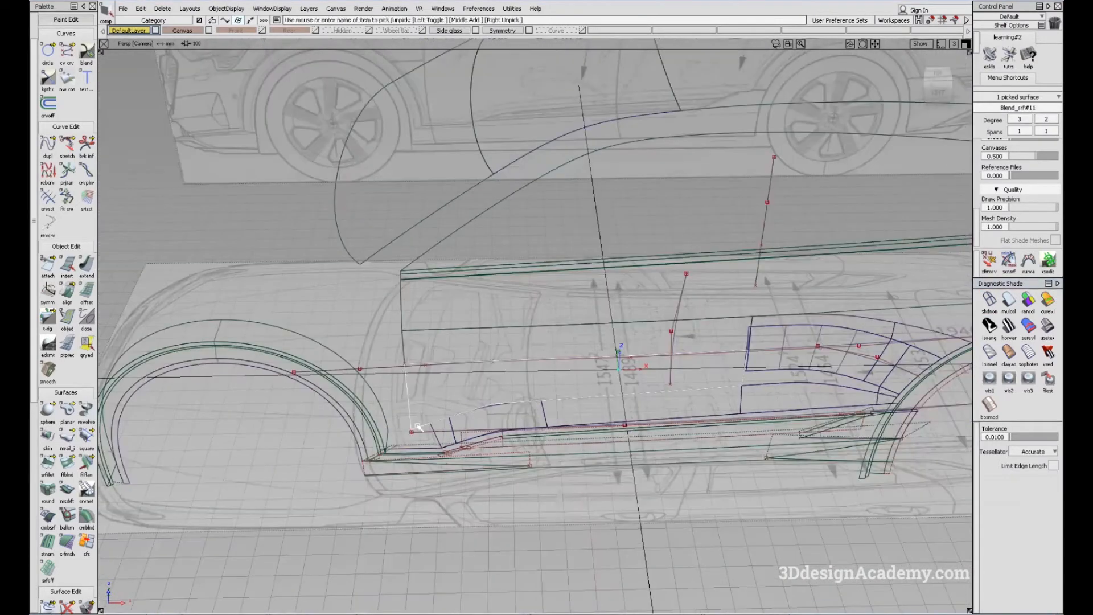
- Isolate the lower door side surface with the top-view canvas and compare its outline with the blueprint in the top view
click(193, 32)
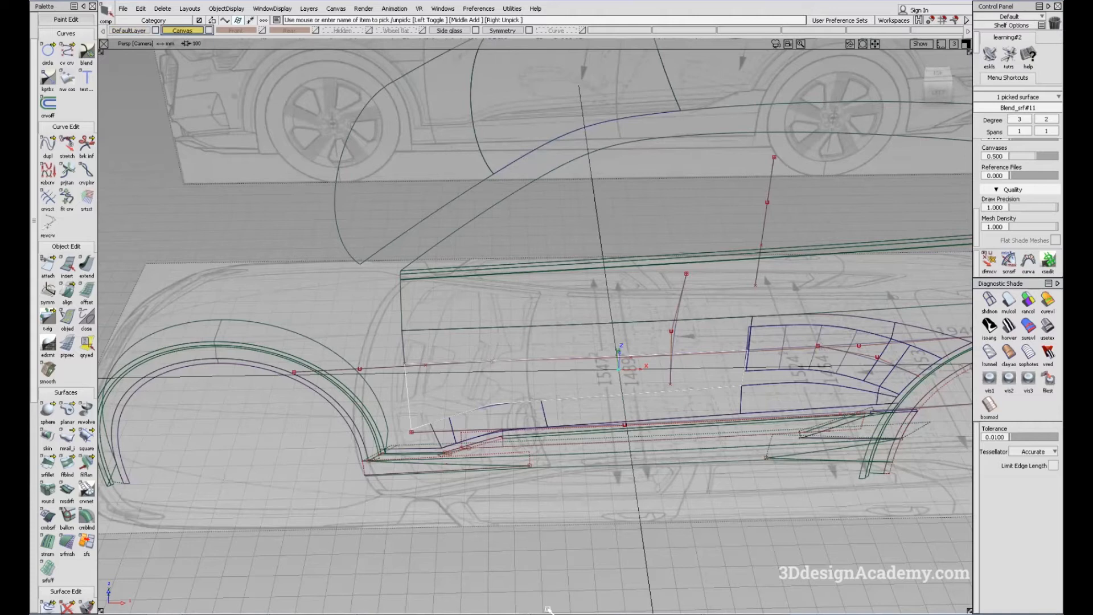
click(593, 452)
click(243, 10)
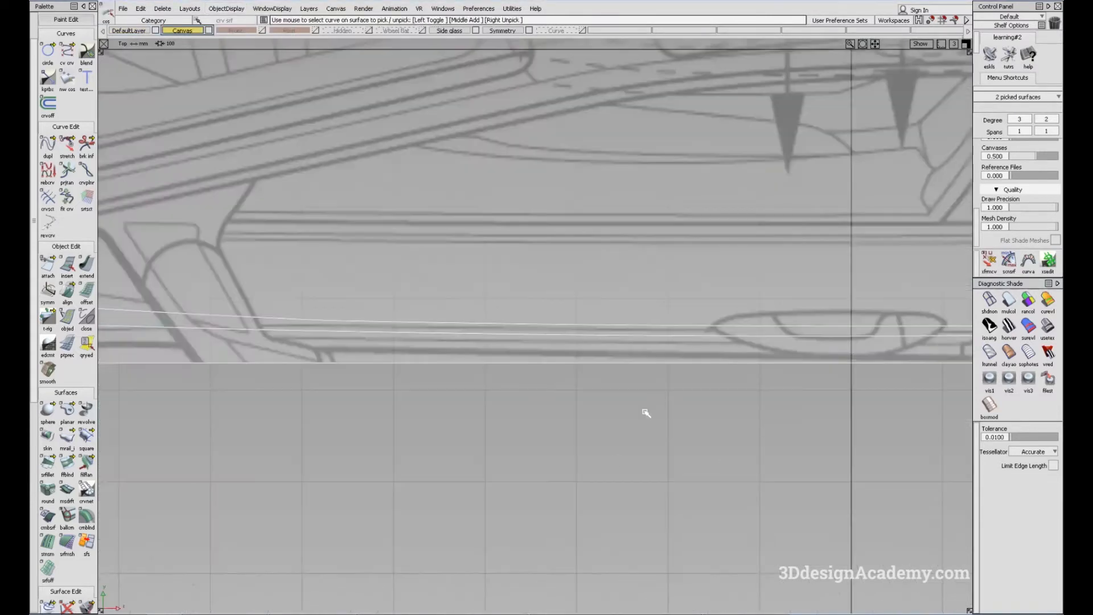
click(668, 328)
alt+shift+middle_drag(665, 330, 327, 353)
alt+shift+right_drag(626, 348, 549, 362)
alt+shift+middle_drag(435, 355, 593, 347)
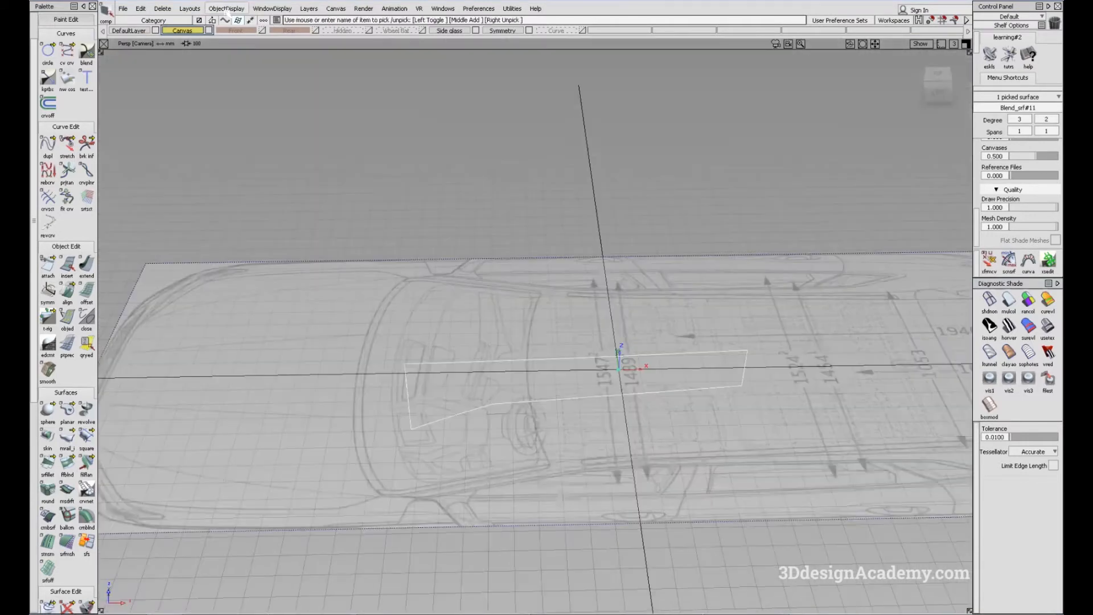
- Make all objects visible again and isolate the upper and lower door side surfaces together with the top-view canvas
click(226, 9)
click(225, 33)
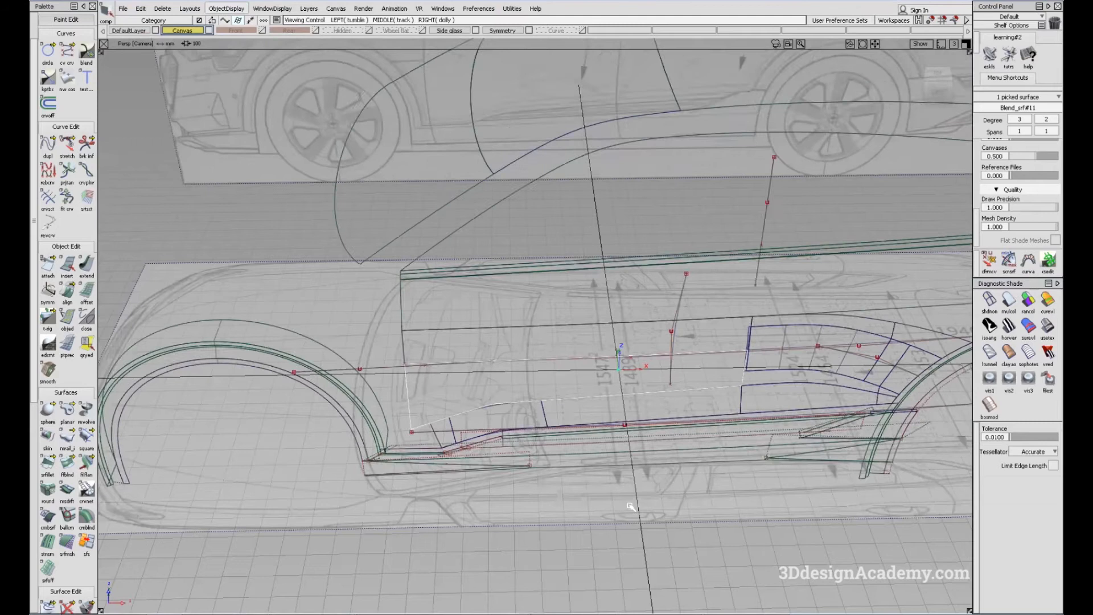
alt+shift+drag(630, 507, 677, 319)
click(596, 345)
click(626, 302)
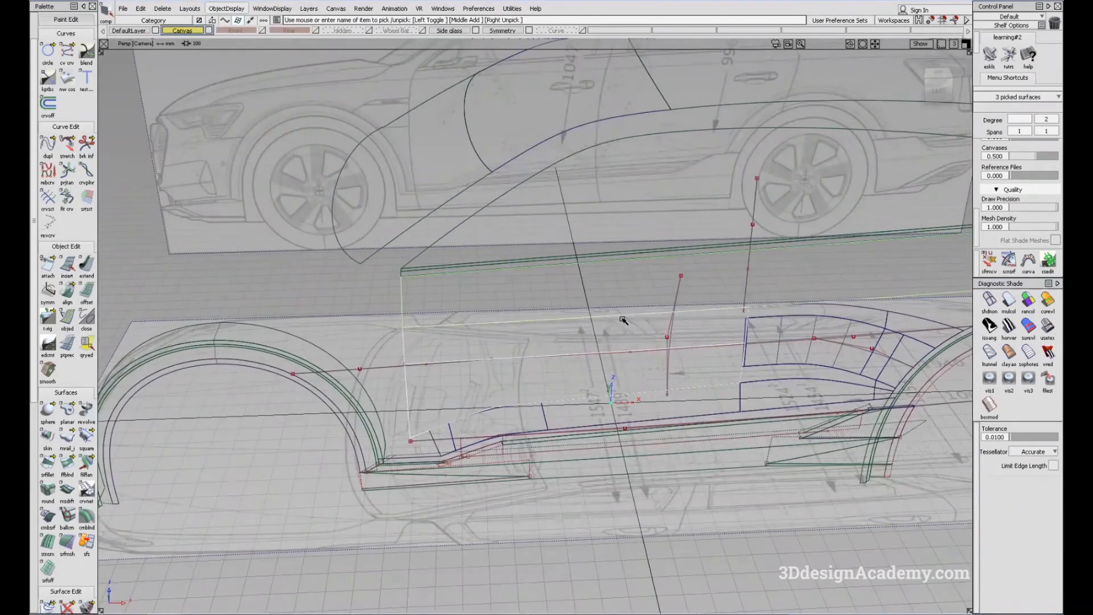
click(643, 259)
click(624, 321)
click(621, 332)
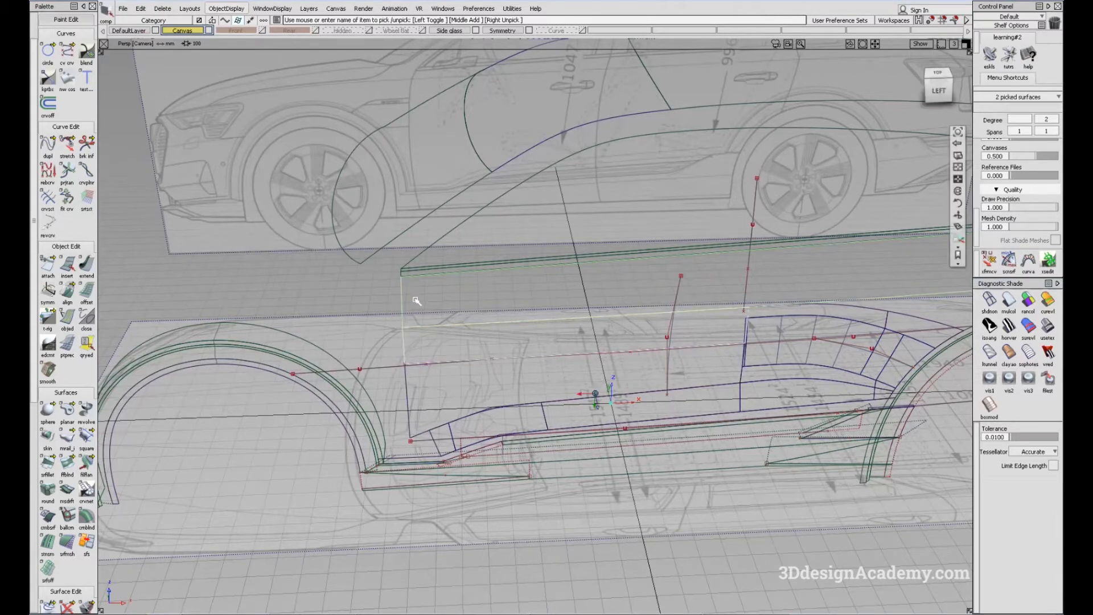
alt+shift+drag(415, 298, 148, 99)
click(232, 10)
click(248, 73)
- Compare the plan curvature of both door side surfaces with the blueprint along their full length in the top view
key(F5)
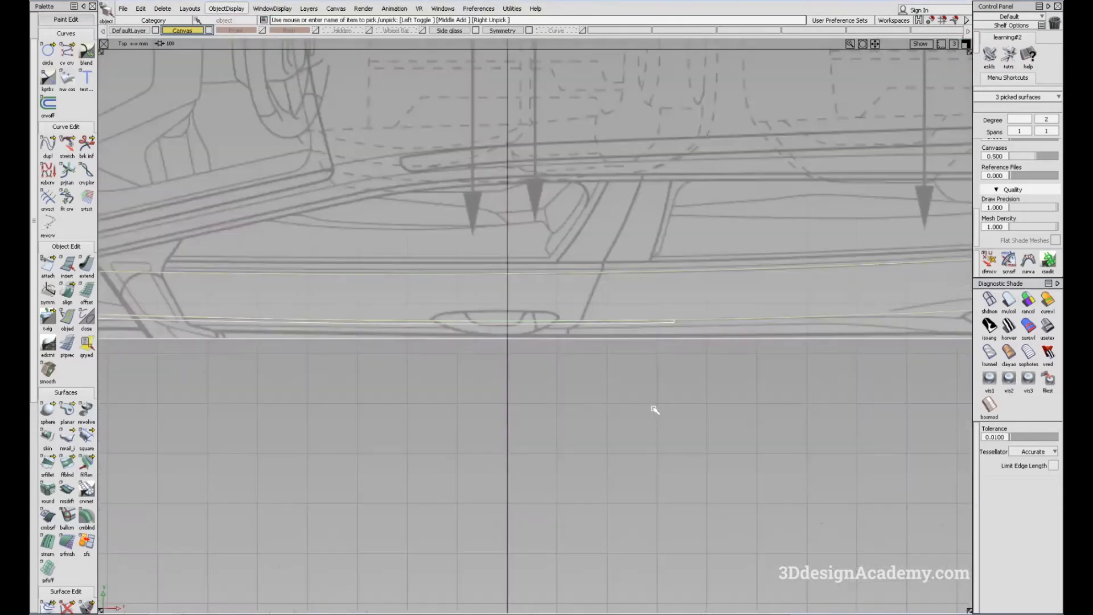
click(640, 375)
alt+shift+middle_drag(396, 378, 342, 376)
alt+shift+right_drag(688, 337, 341, 380)
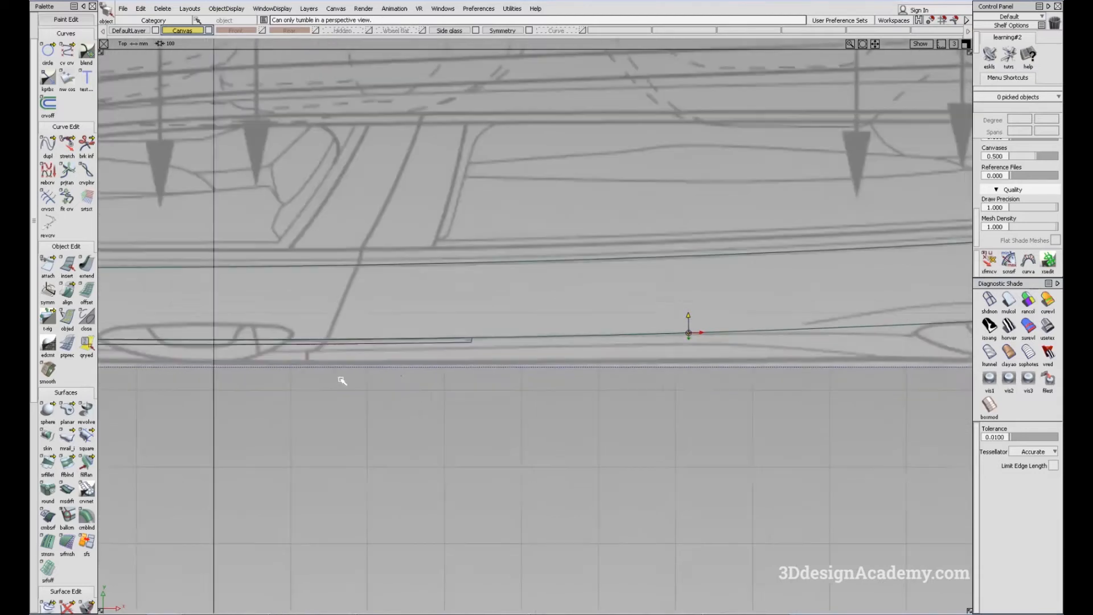
alt+shift+middle_drag(342, 380, 555, 325)
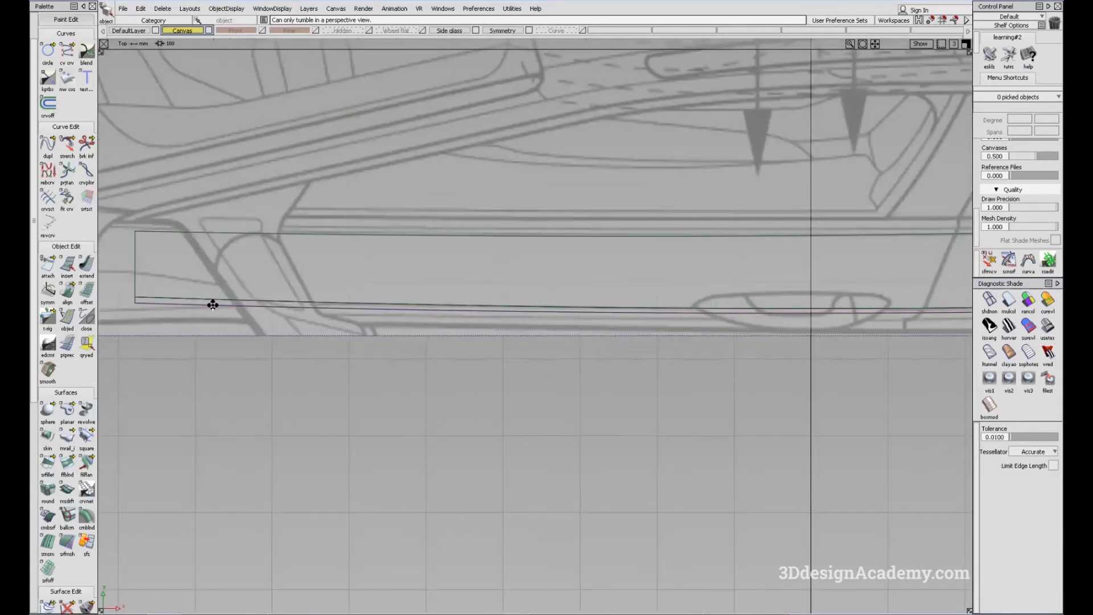
alt+shift+middle_drag(212, 305, 310, 312)
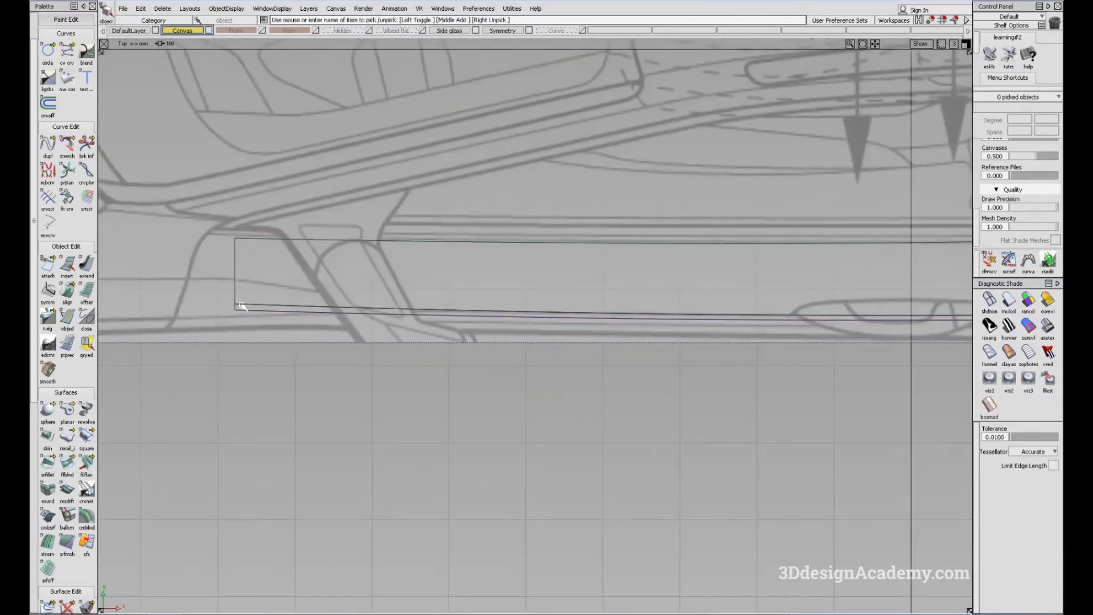
alt+shift+right_drag(341, 328, 251, 353)
key(F8)
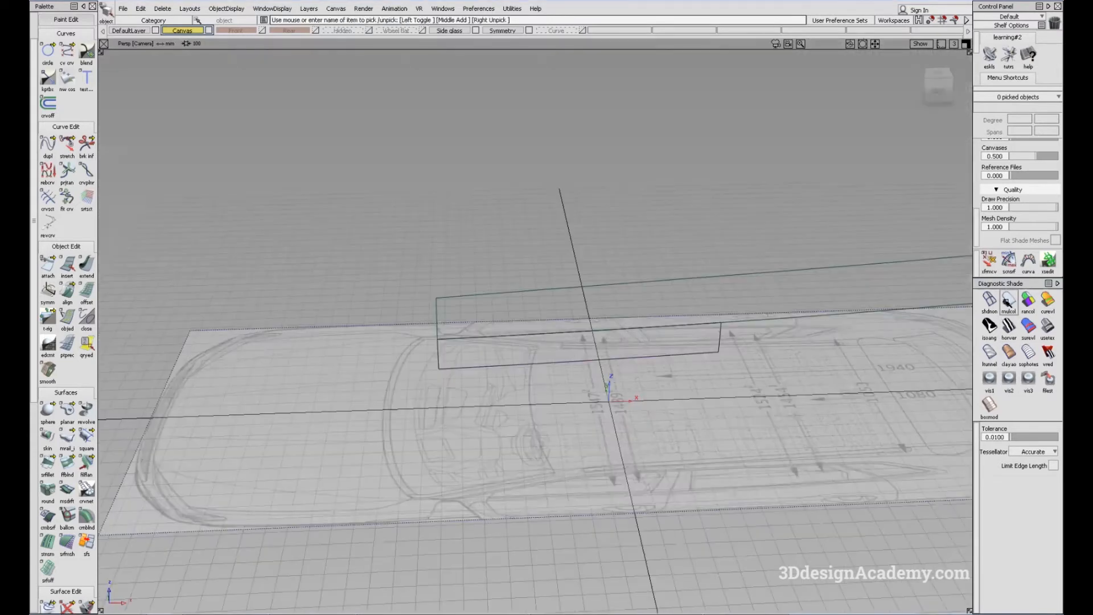
- Apply multi-colour shading to the upper and lower door side surfaces and inspect them in the perspective view
click(1007, 302)
alt+shift+drag(609, 347, 610, 356)
ctrl+shift+drag(631, 344, 692, 432)
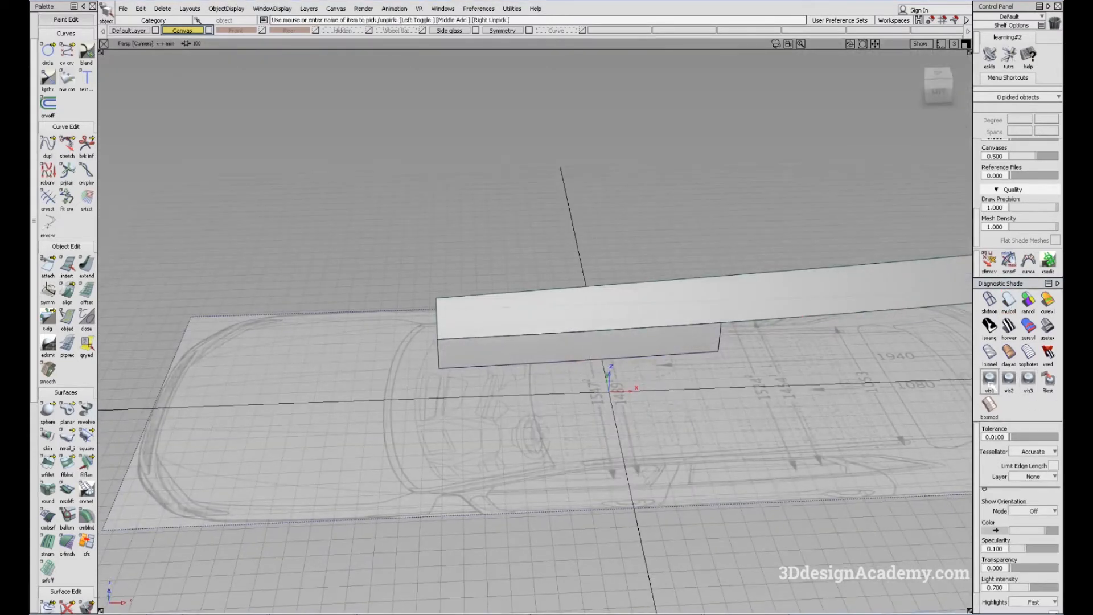
alt+shift+drag(633, 335, 702, 290)
click(702, 290)
mouse_move(584, 265)
ctrl+shift+mouse_down()
mouse_move(672, 349)
mouse_move(651, 312)
ctrl+shift+mouse_up()
ctrl+shift+drag(569, 302, 637, 363)
- Query the construction history of the door side surfaces to review the G0 alignment options along their shared edge
ctrl+shift+drag(595, 504, 347, 50)
ctrl+shift+drag(610, 335, 566, 331)
click(566, 332)
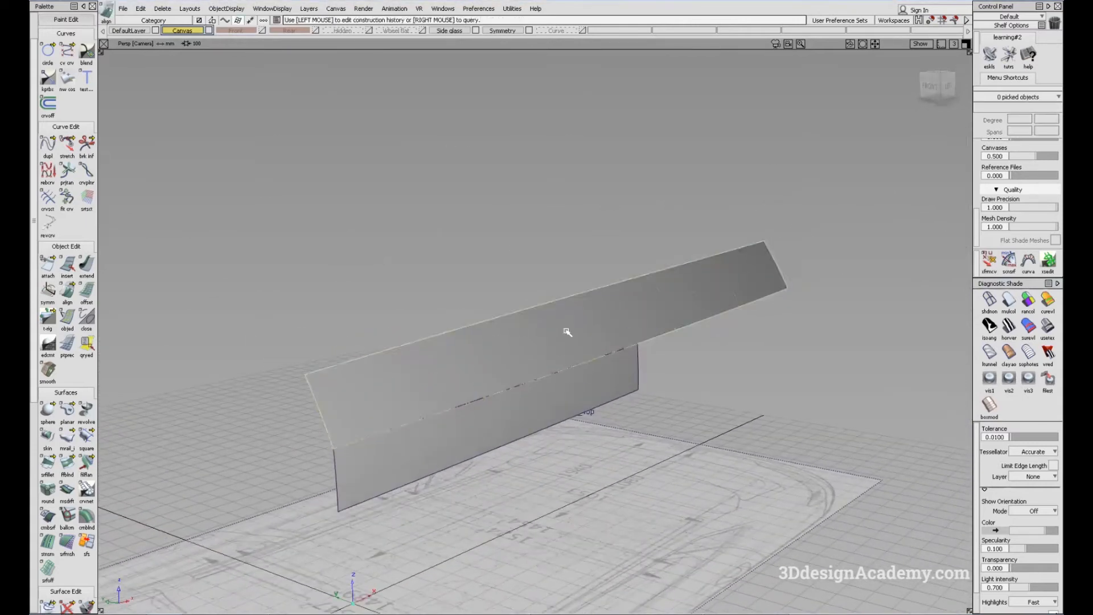
alt+shift+middle_drag(567, 332, 378, 317)
alt+shift+drag(378, 317, 399, 333)
ctrl+shift+drag(468, 488, 437, 395)
alt+shift+middle_drag(397, 400, 424, 386)
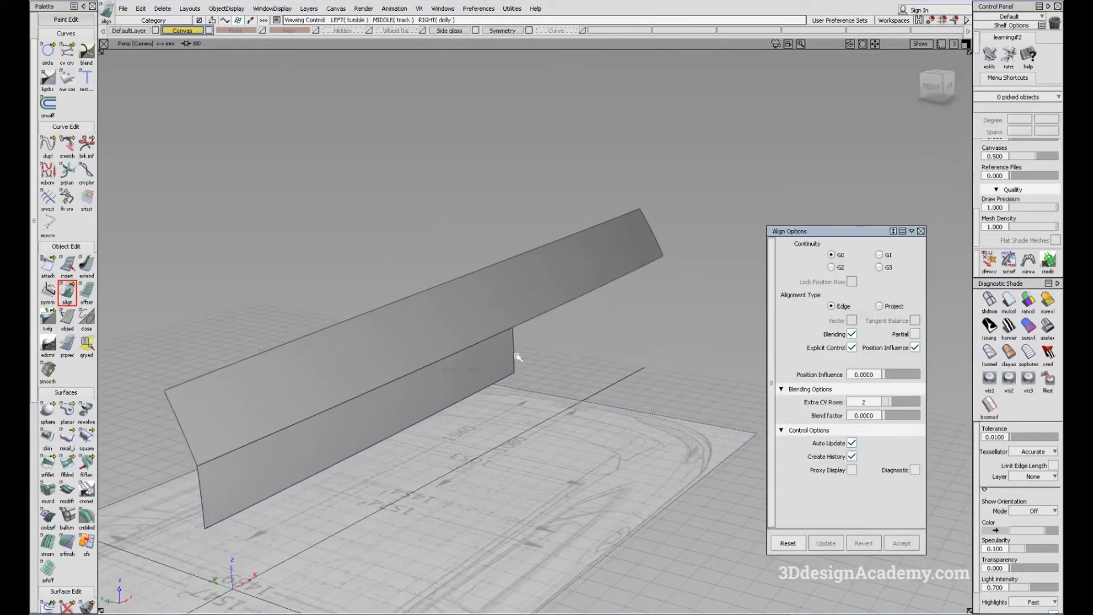
- Show the lower door side surface's CVs and try to move the surface slightly to check its shape
ctrl+shift+drag(517, 361, 491, 382)
click(490, 381)
alt+shift+middle_drag(484, 383, 561, 311)
alt+shift+right_drag(561, 310, 629, 303)
ctrl+shift+right_drag(472, 329, 457, 366)
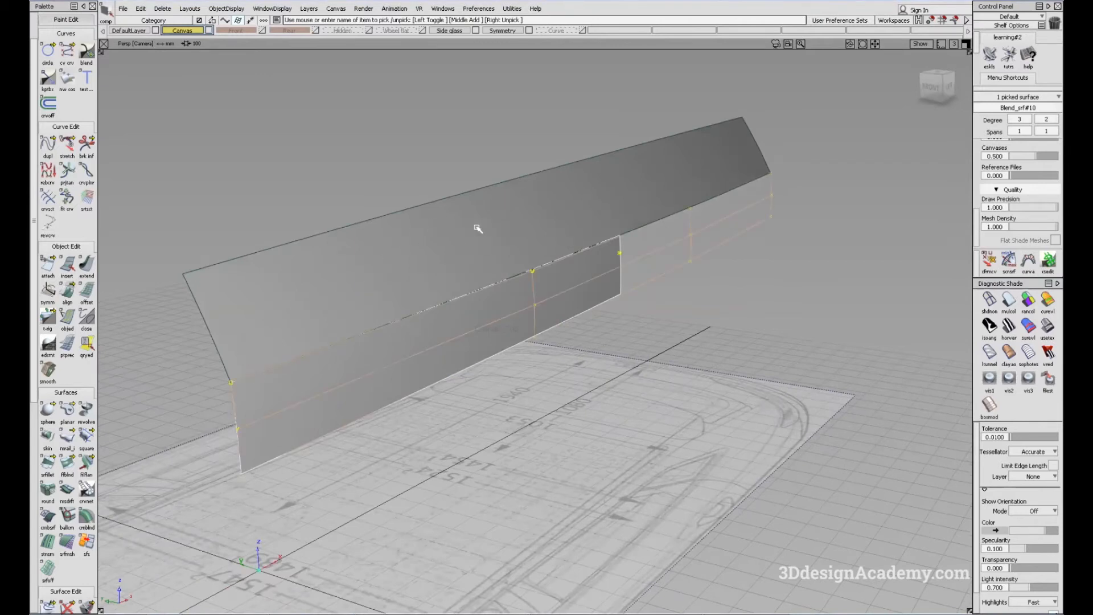
ctrl+shift+drag(639, 361, 638, 348)
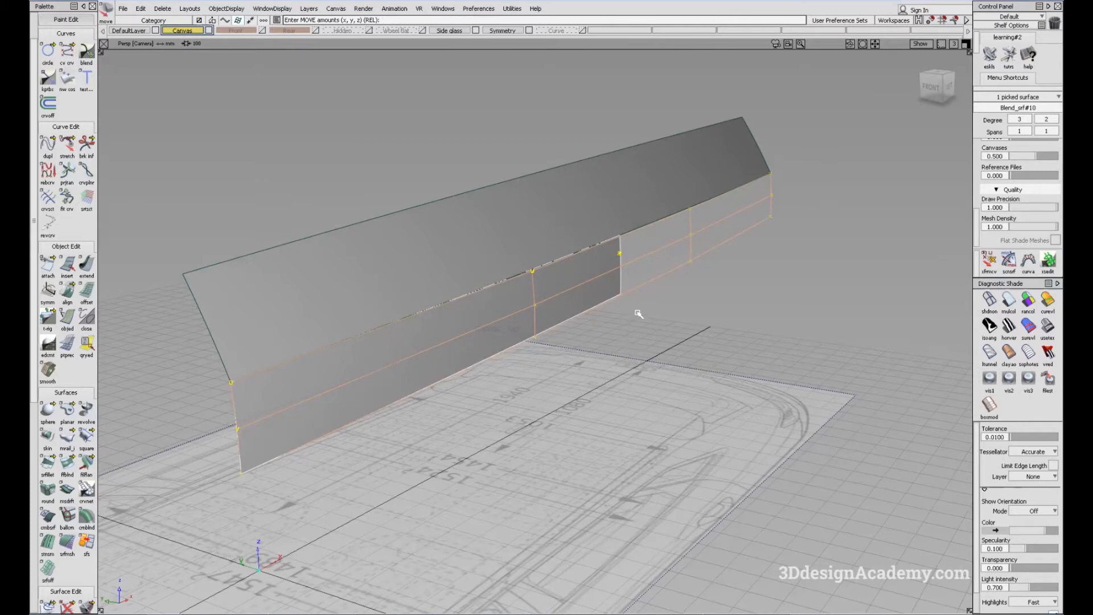
middle_drag(642, 312, 642, 309)
mouse_move(581, 256)
alt+shift+mouse_down()
mouse_move(614, 298)
mouse_move(617, 282)
alt+shift+mouse_up()
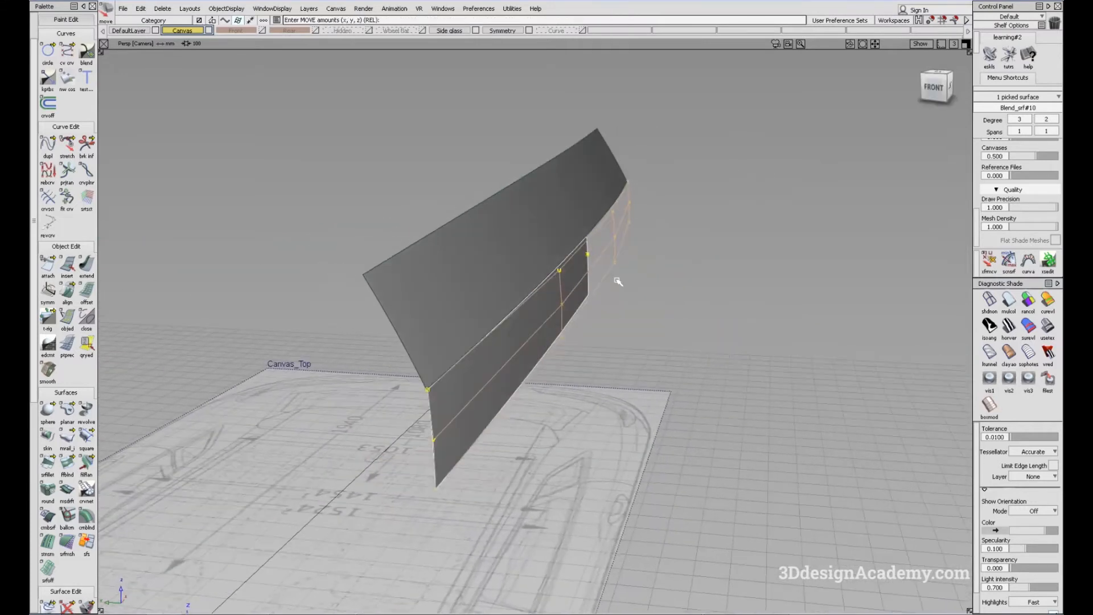
- Deselect the lower door side surface and make all hidden objects visible again
ctrl+shift+drag(601, 323, 542, 118)
alt+shift+drag(513, 242, 393, 31)
click(228, 10)
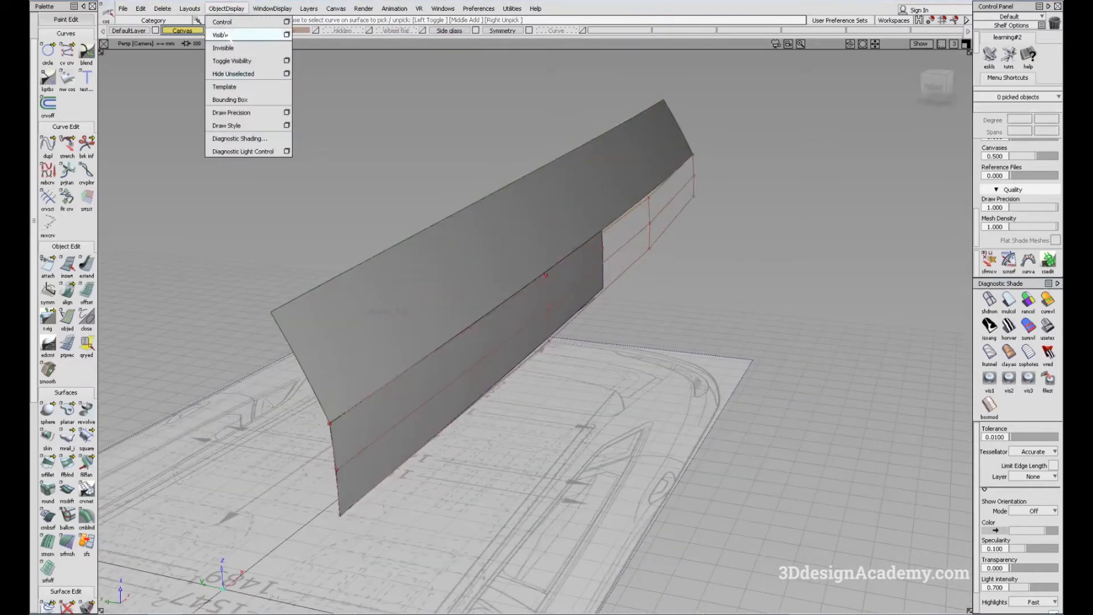
click(229, 36)
- Show the Curve layer and slightly move the curve along the edge shared by the upper and lower door side surfaces
ctrl+shift+drag(568, 256, 585, 15)
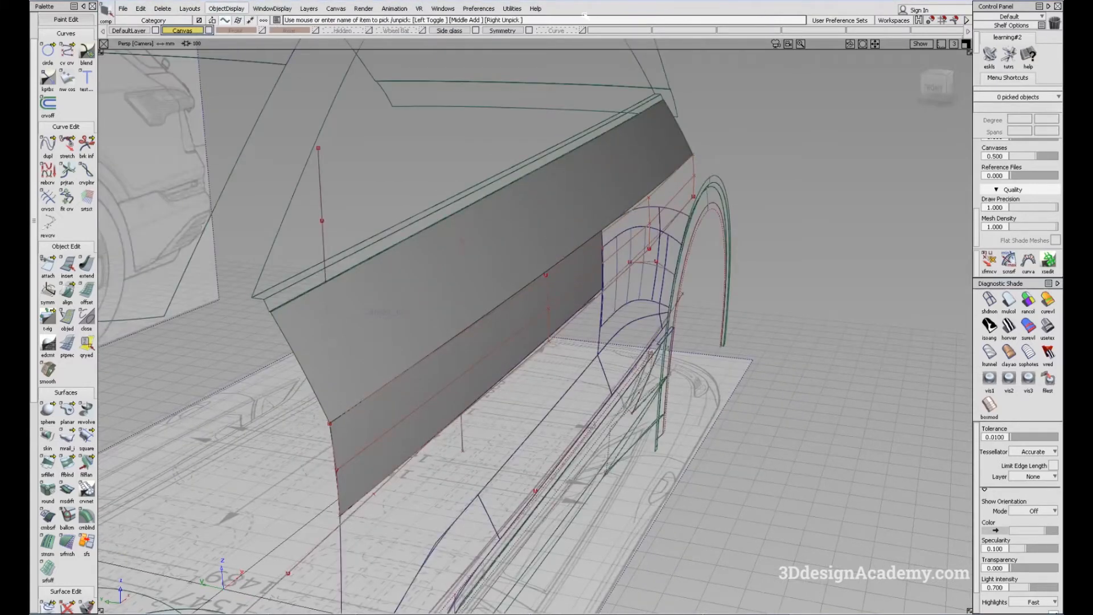
click(583, 30)
click(568, 260)
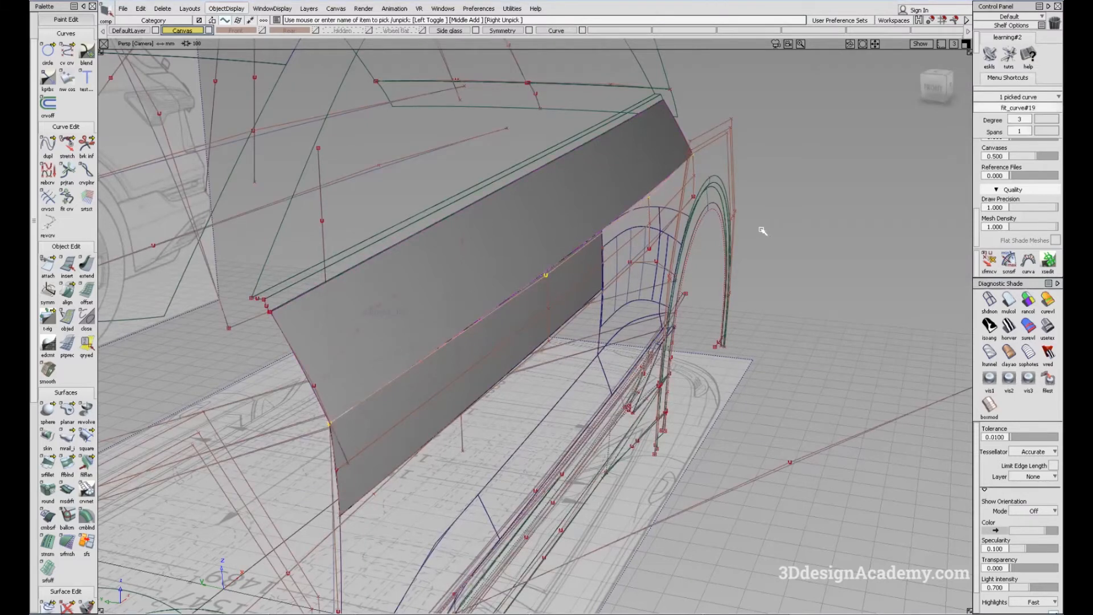
key(w)
middle_drag(788, 241, 792, 241)
- Add a second door side curve to the selection and hide all unselected objects in the top view
alt+shift+right_drag(515, 295, 529, 325)
alt+shift+drag(530, 324, 572, 311)
key(F5)
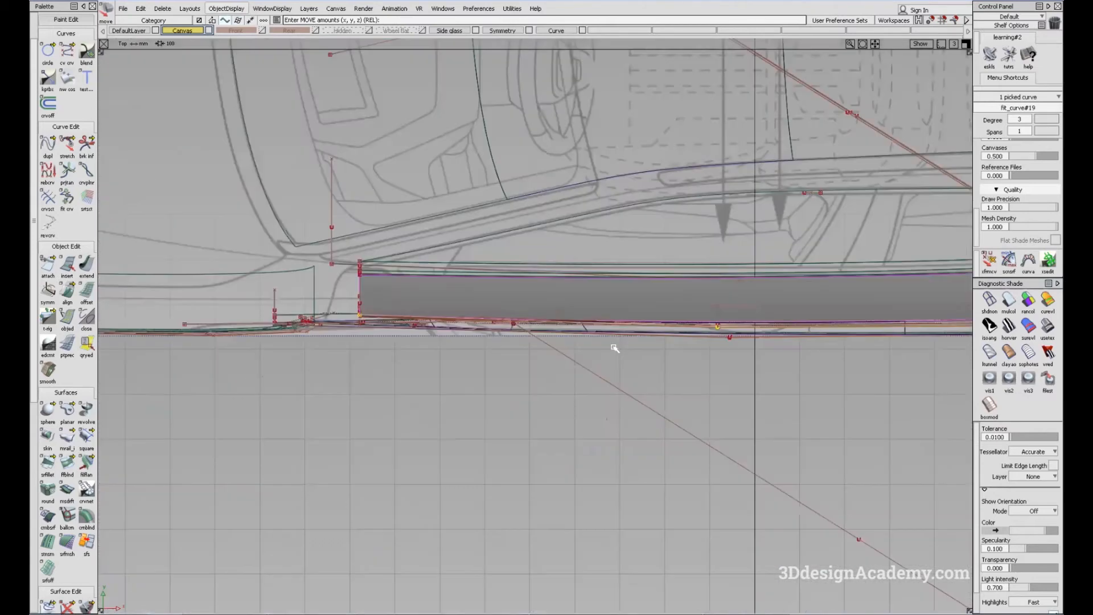
alt+shift+middle_drag(396, 334, 518, 356)
ctrl+shift+drag(554, 276, 549, 334)
click(504, 357)
click(235, 8)
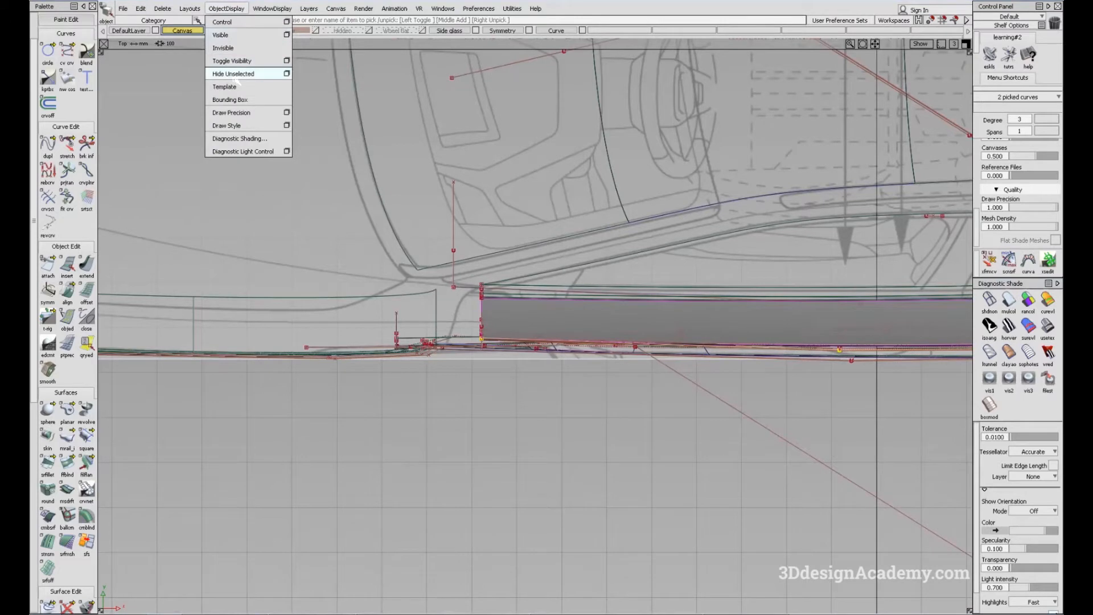
click(245, 75)
alt+shift+middle_drag(826, 375, 593, 380)
alt+shift+middle_drag(782, 371, 603, 351)
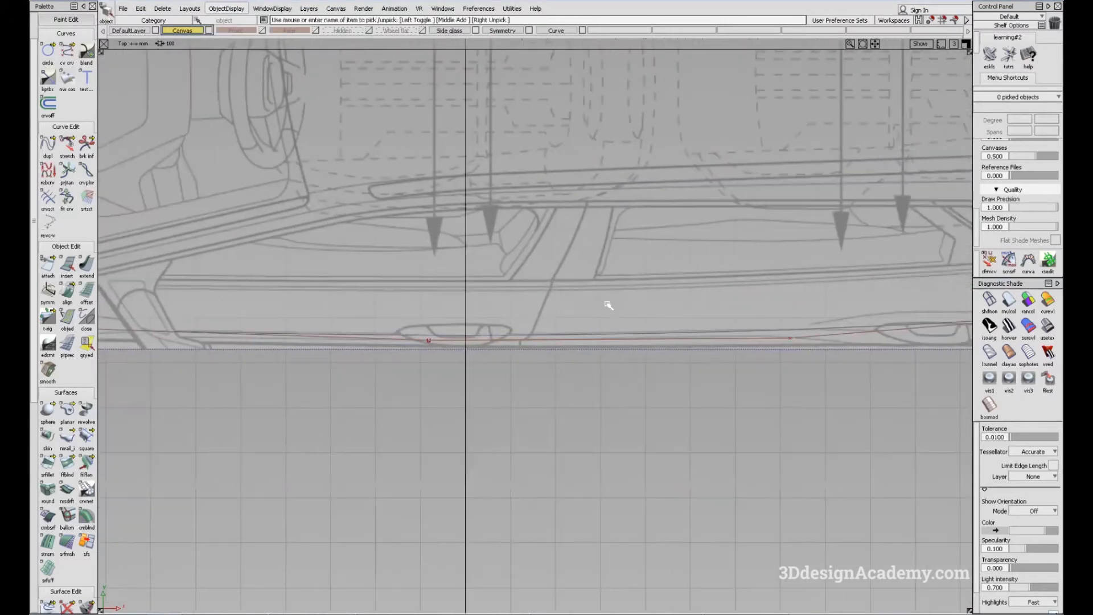
- Fine-tune the shared edge curve in the top view by moving it about 0.68 mm along Y
ctrl+shift+drag(607, 305, 706, 393)
click(558, 340)
alt+shift+right_drag(560, 340, 740, 338)
ctrl+shift+drag(510, 452, 514, 428)
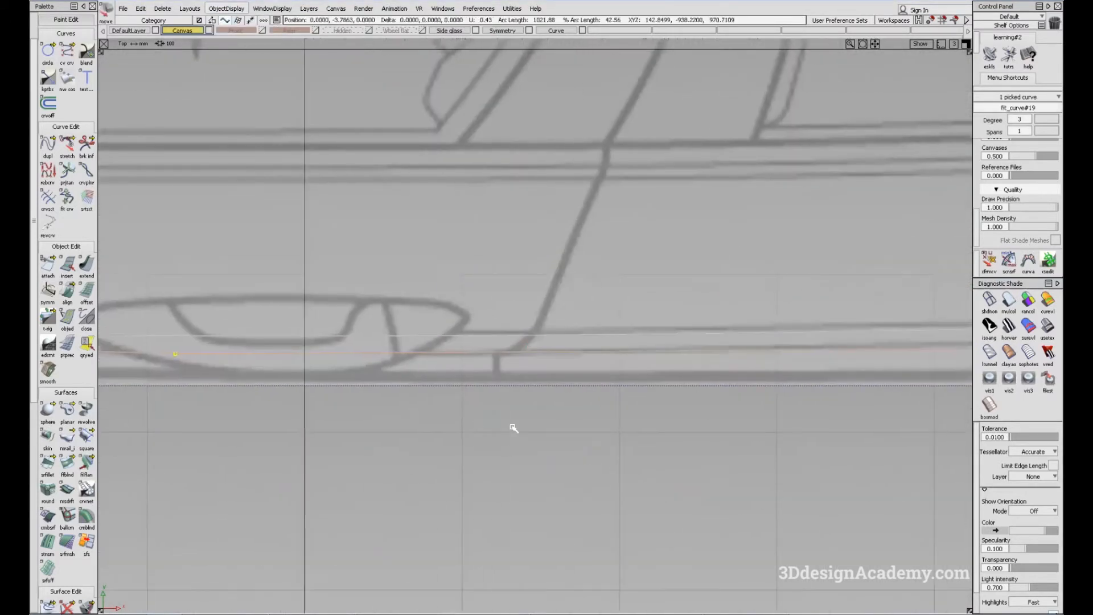
right_drag(512, 426, 513, 425)
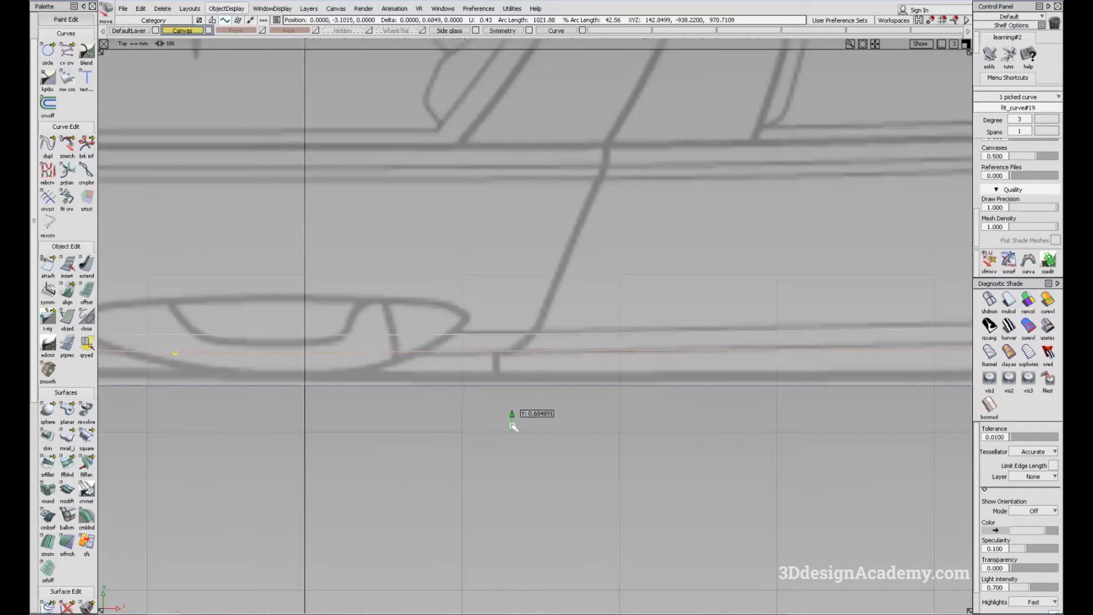
alt+shift+right_drag(680, 354, 307, 352)
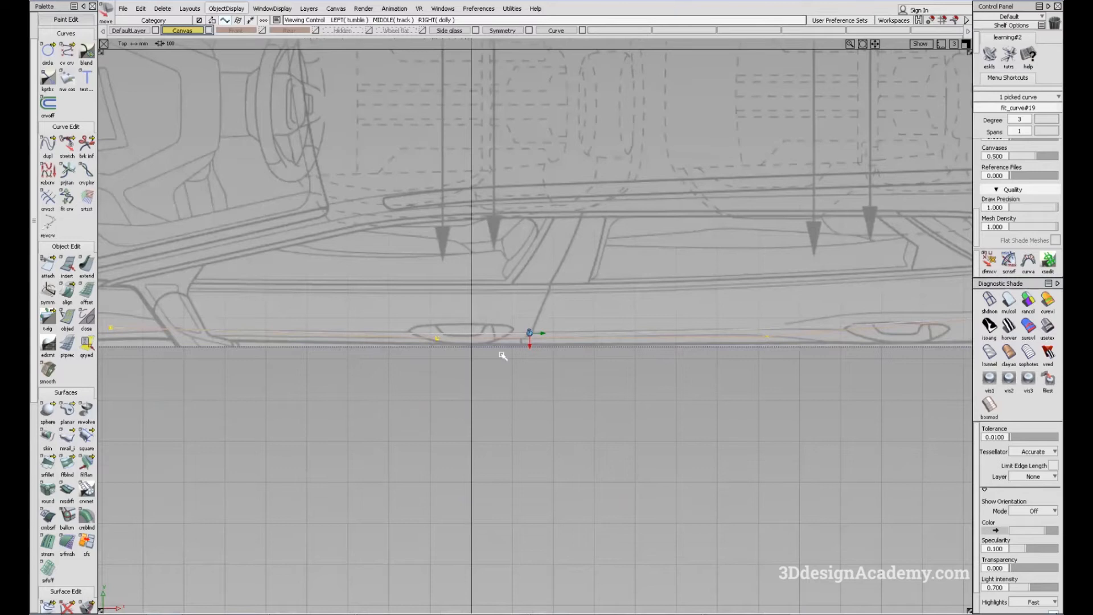
alt+shift+middle_drag(502, 356, 589, 364)
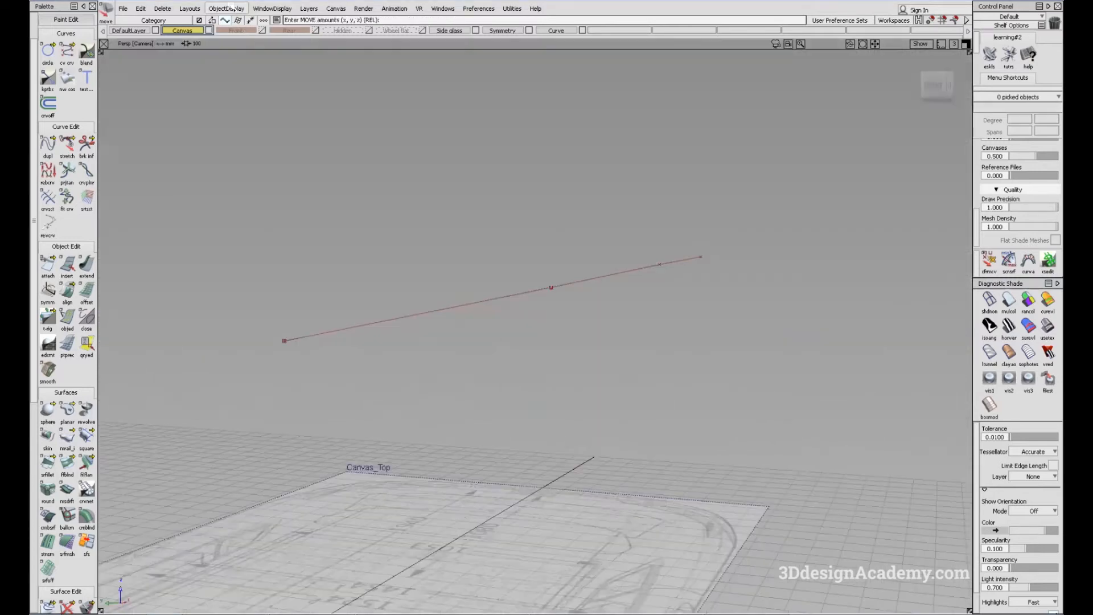
- Make all hidden objects visible again and pick the blend surface directly below the shared edge
click(227, 8)
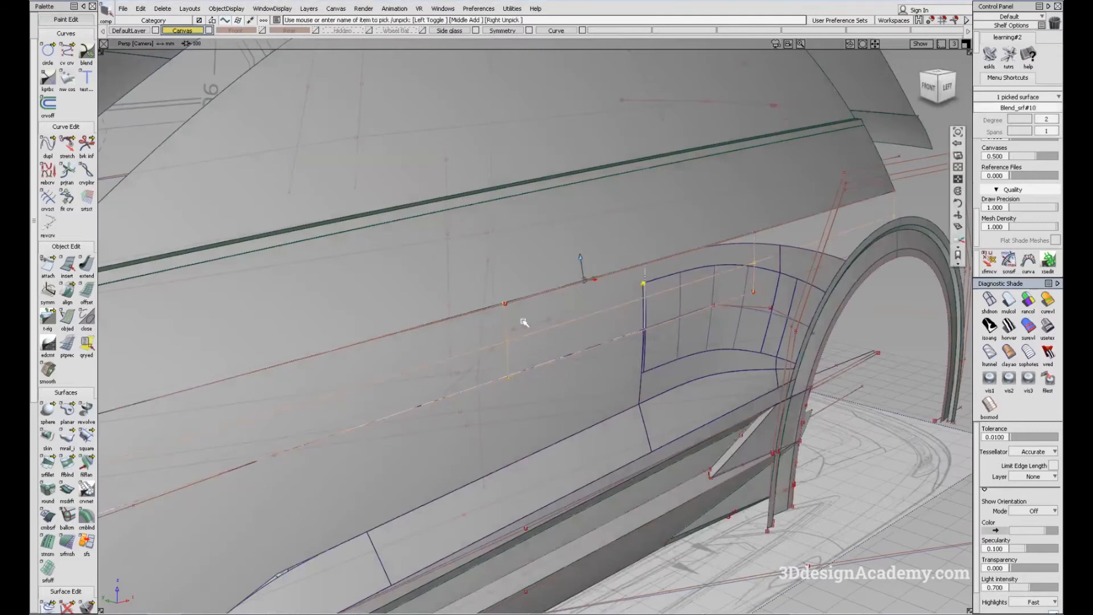
alt+shift+right_drag(519, 317, 591, 266)
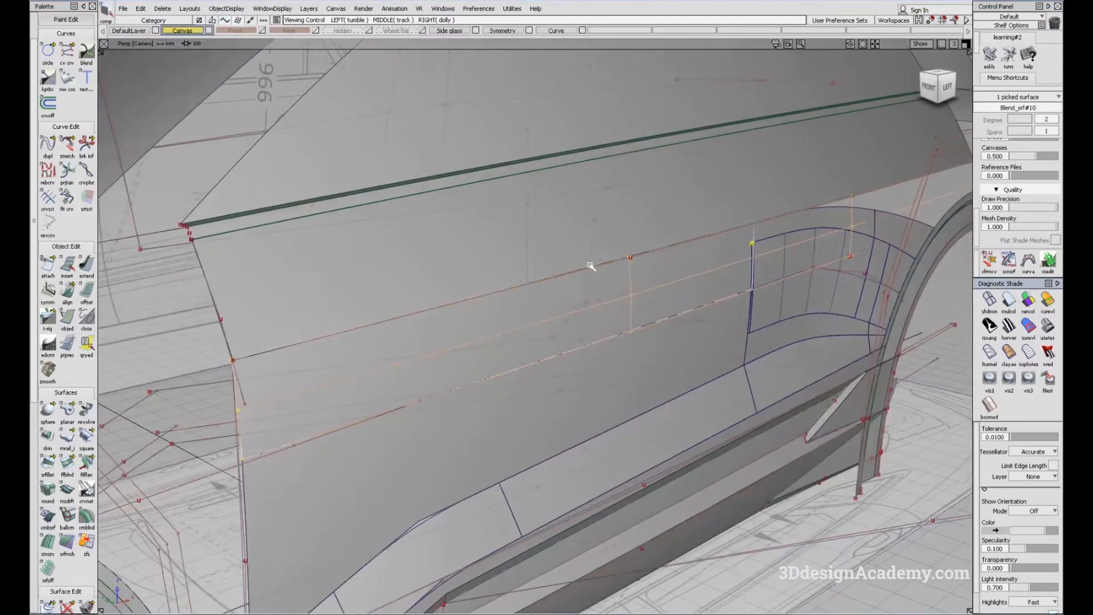
alt+shift+drag(337, 386, 316, 368)
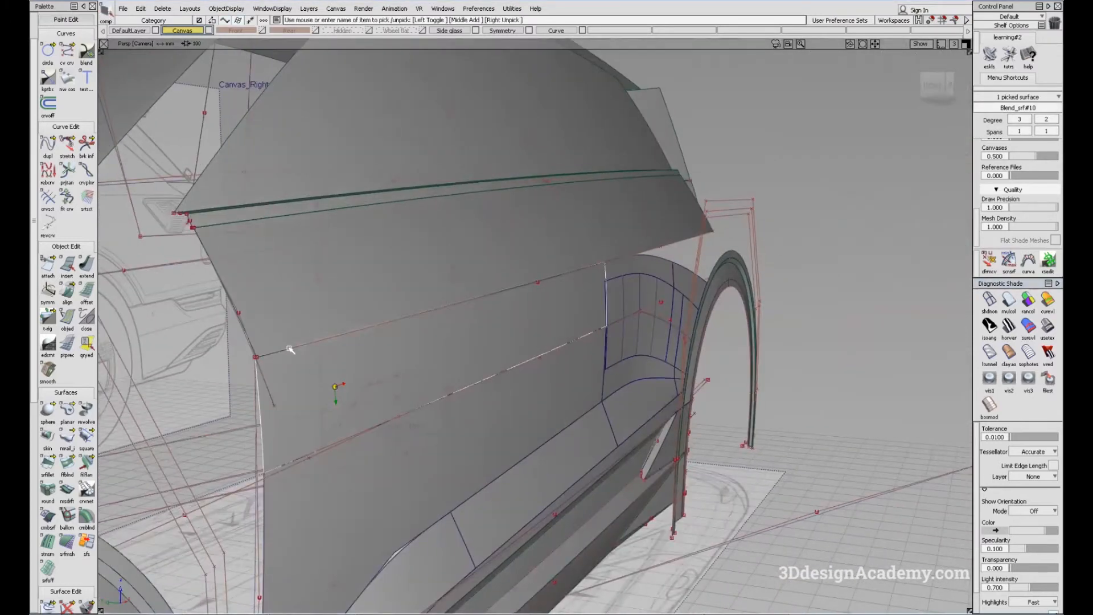
alt+shift+right_drag(291, 349, 213, 358)
alt+shift+middle_drag(212, 358, 359, 357)
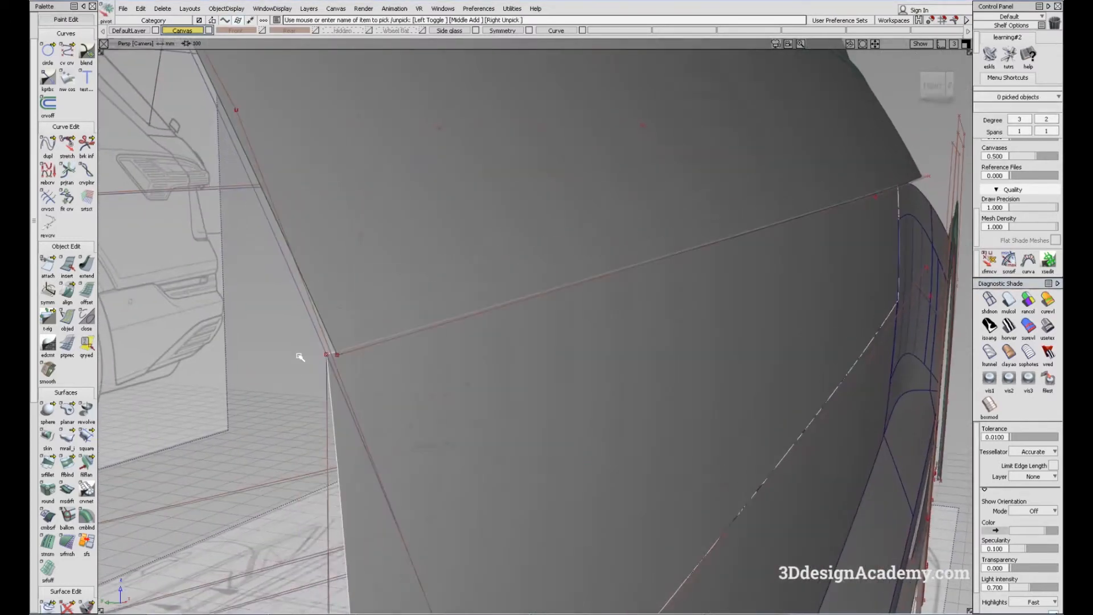
- Set the blend surface's pivot at its upper front corner and snap the surface to the end of the shared edge curve
alt+shift+right_drag(620, 352, 741, 307)
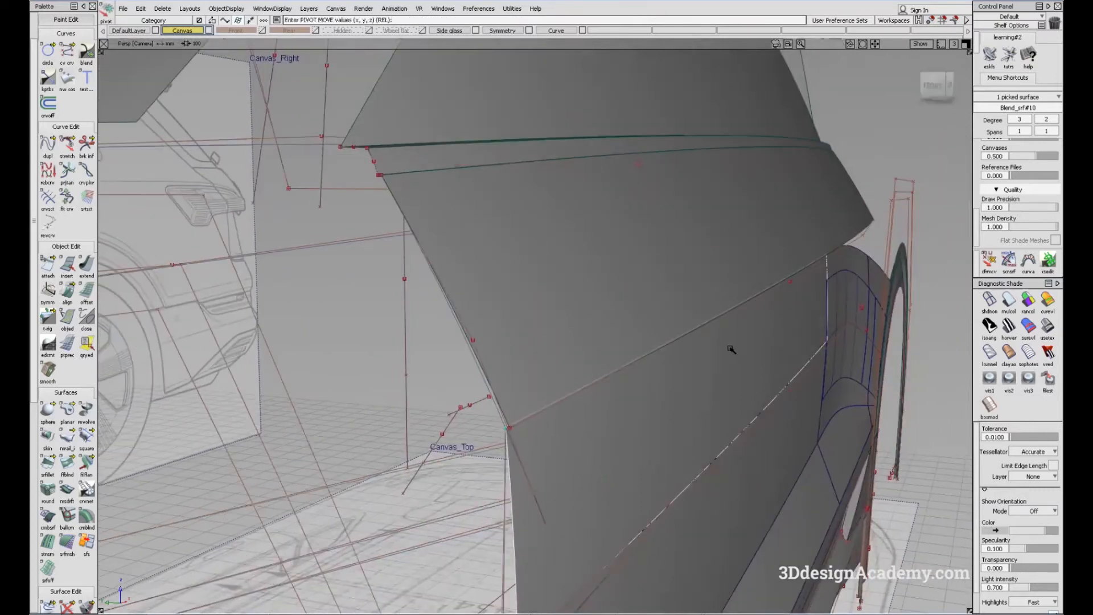
mouse_move(508, 428)
alt+shift+mouse_down()
mouse_move(559, 410)
mouse_move(249, 488)
mouse_move(657, 367)
mouse_move(501, 402)
mouse_move(388, 396)
alt+shift+mouse_up()
alt+shift+click(373, 400)
ctrl+shift+middle_drag(434, 476, 408, 407)
ctrl+click(402, 410)
alt+shift+right_drag(621, 412, 793, 212)
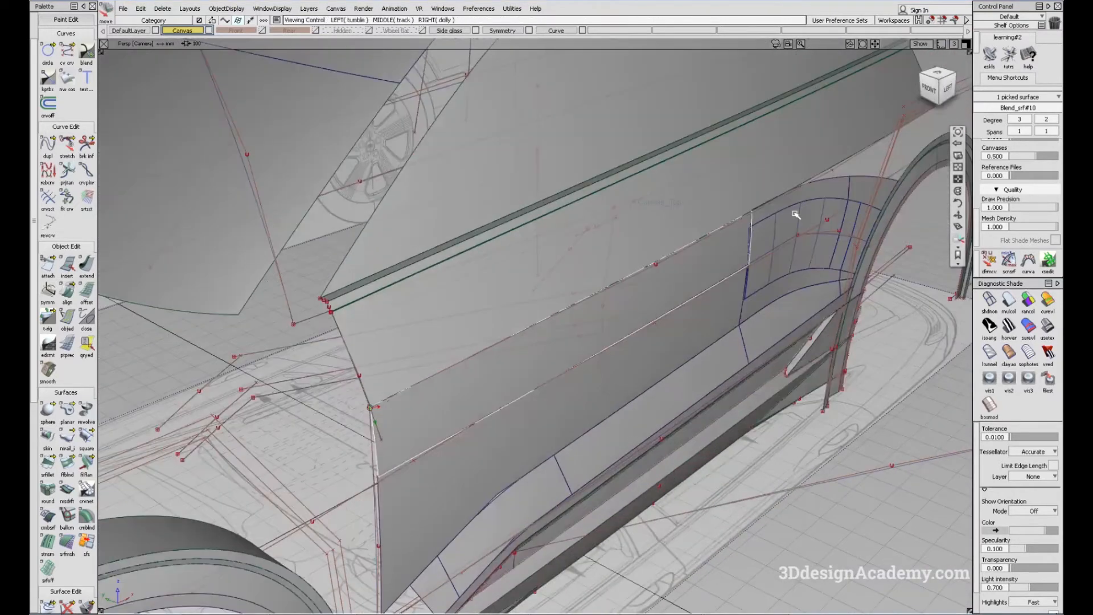
- Deselect the moved blend surface and pick the trimmed lower door side surface beneath it
alt+shift+drag(883, 128, 603, 424)
ctrl+shift+drag(549, 493, 541, 446)
alt+shift+middle_drag(558, 432, 568, 417)
alt+shift+drag(568, 417, 523, 404)
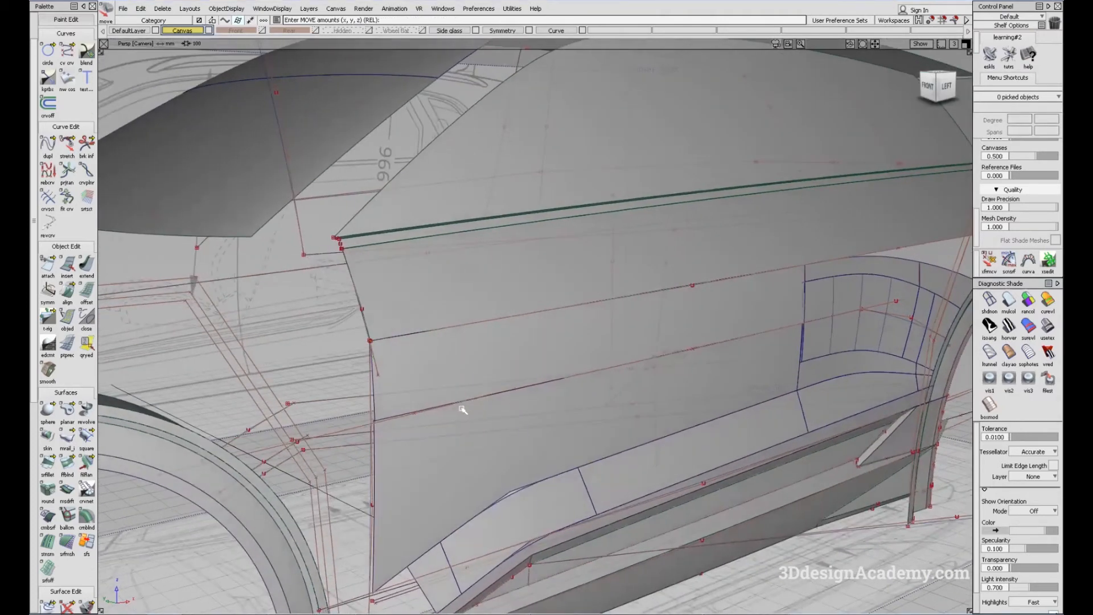
alt+shift+click(458, 409)
alt+shift+right_drag(514, 390, 527, 398)
alt+shift+middle_drag(527, 398, 525, 373)
alt+shift+drag(525, 373, 596, 377)
click(545, 420)
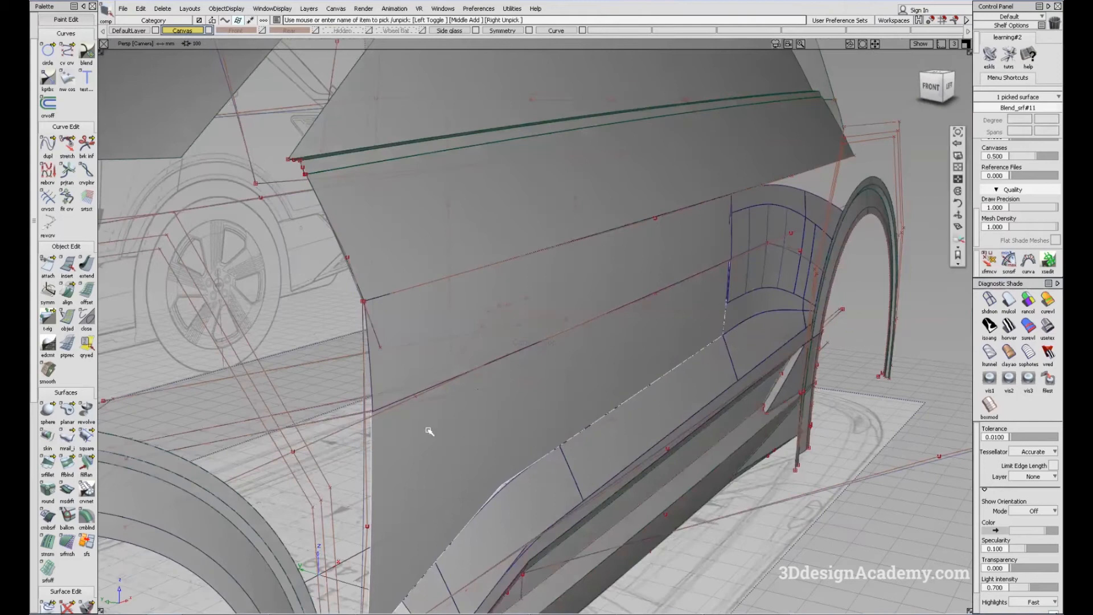
- Set the lower door side surface's pivot at its upper front corner and snap the surface to the blend surface's corner
alt+shift+click(386, 407)
alt+shift+right_drag(386, 406, 504, 373)
alt+shift+right_drag(285, 495, 263, 503)
alt+shift+middle_drag(263, 504, 552, 405)
alt+shift+middle_drag(683, 319, 587, 402)
alt+shift+right_drag(586, 402, 588, 411)
ctrl+shift+middle_drag(379, 489, 432, 436)
ctrl+click(472, 403)
ctrl+shift+middle_drag(504, 435, 486, 377)
ctrl+click(481, 402)
- Extend the lower door side surface from its front edge past the front wheel arch, using Extrapolate with Merge off
alt+shift+right_drag(669, 390, 597, 383)
alt+shift+drag(598, 383, 704, 421)
alt+shift+right_drag(703, 422, 430, 487)
alt+shift+drag(552, 406, 464, 455)
click(83, 266)
double_click(83, 266)
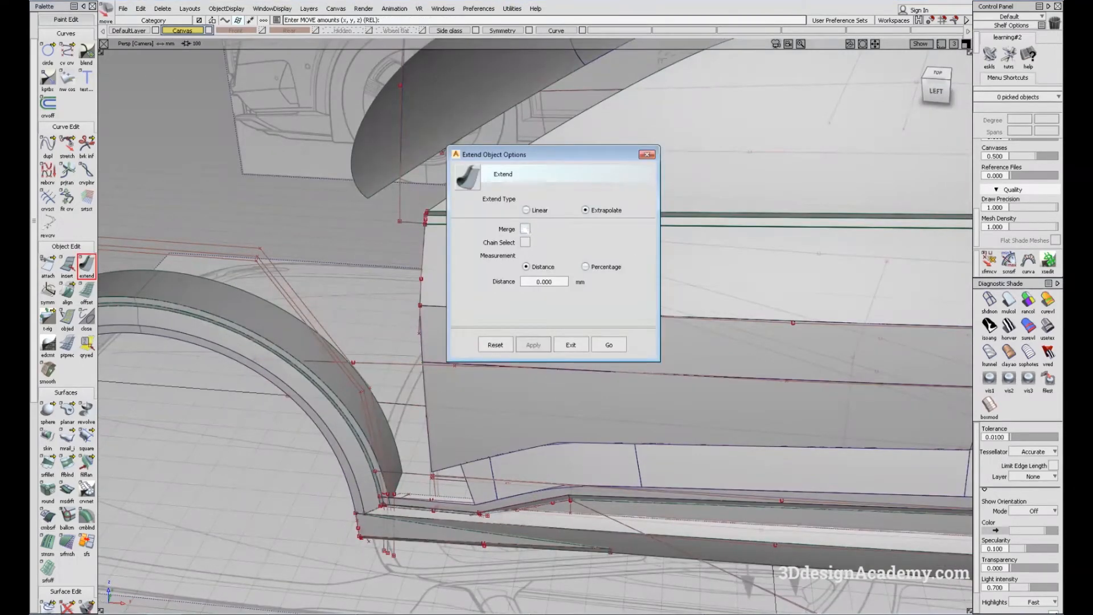
click(622, 340)
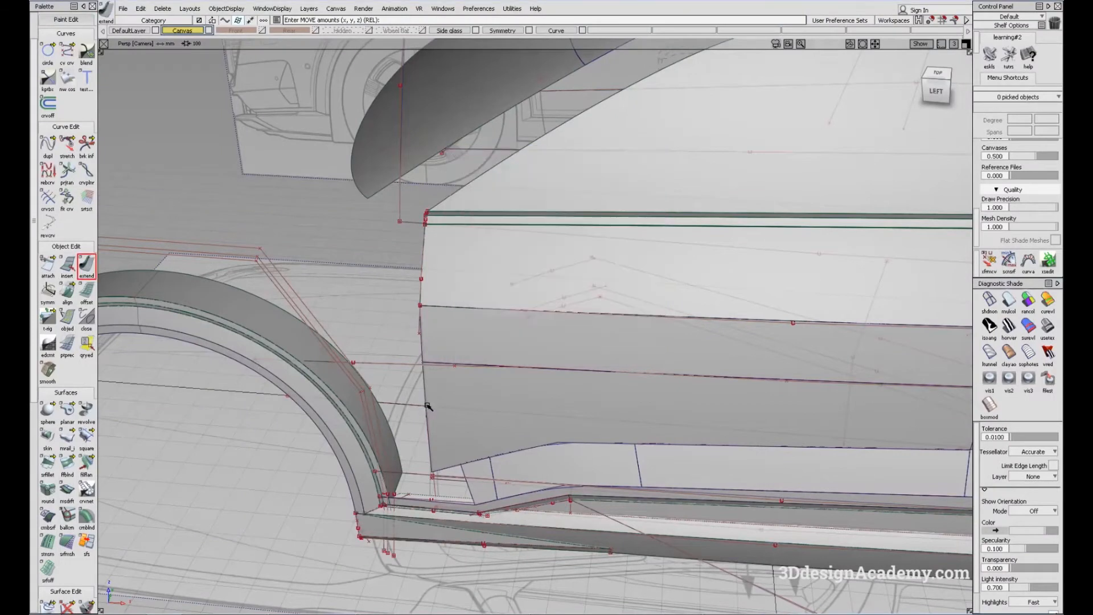
click(428, 406)
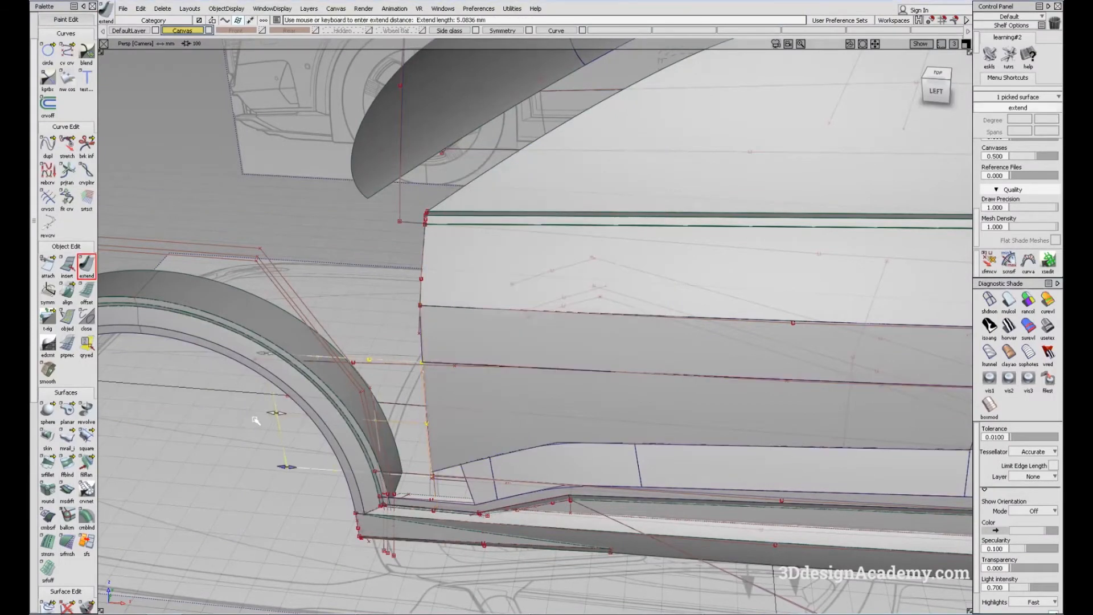
drag(256, 421, 254, 421)
- Set the front extension surface's degree to 2 and deselect it
alt+shift+right_drag(415, 404, 905, 172)
click(1028, 119)
click(1027, 168)
ctrl+shift+drag(481, 390, 235, 301)
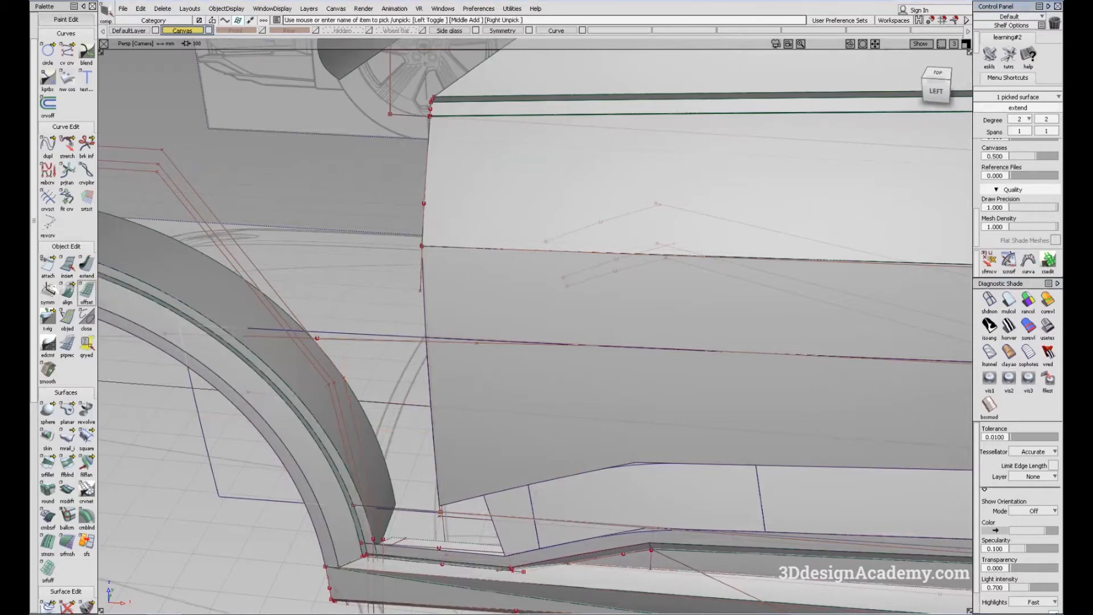
- Align the front extension surface to the lower door side surface's front edge with G2 continuity
double_click(67, 294)
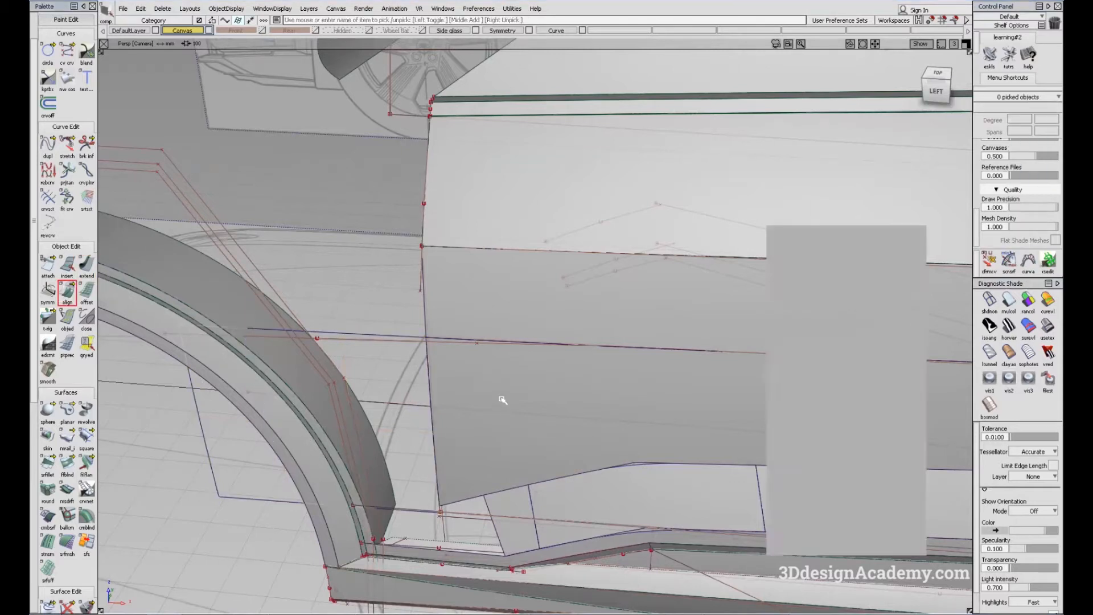
click(452, 412)
click(430, 399)
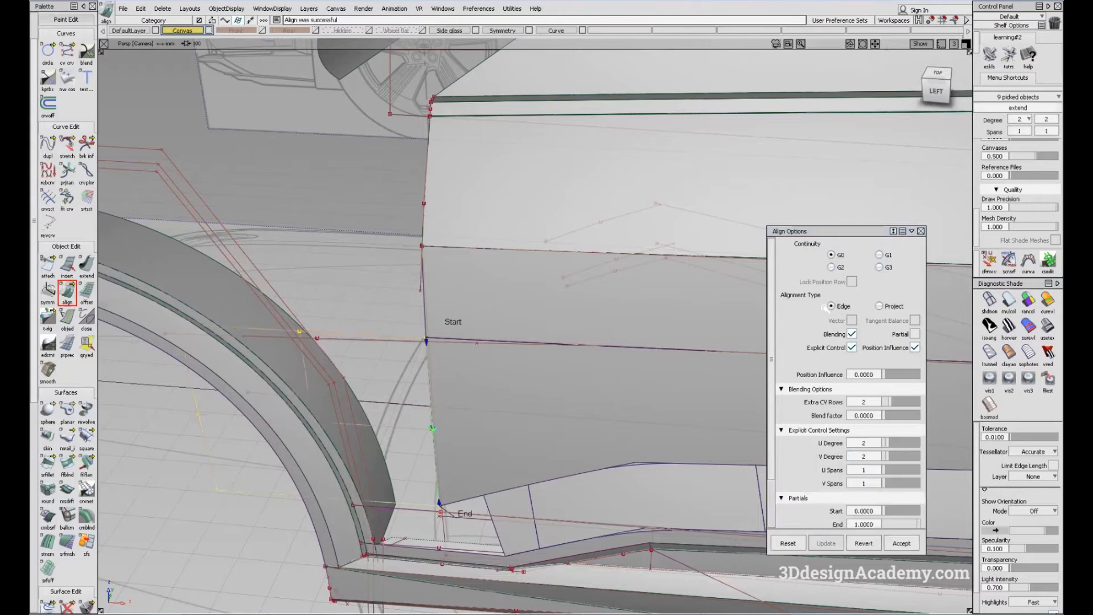
click(832, 267)
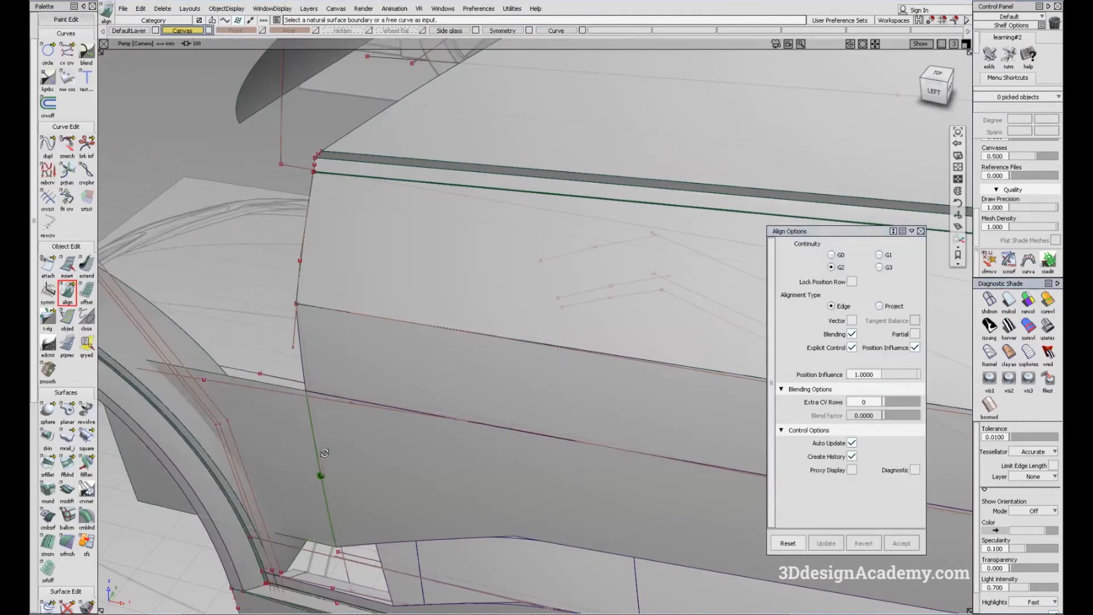
- Examine the transition from the lower door side surface to its front extension from several angles, with and without curves displayed
alt+shift+middle_drag(443, 414, 546, 348)
alt+shift+drag(547, 347, 415, 383)
key(ctrl+z)
mouse_move(541, 463)
alt+shift+mouse_down()
mouse_move(377, 413)
mouse_move(478, 397)
mouse_move(524, 461)
alt+shift+mouse_up()
key(alt+t)
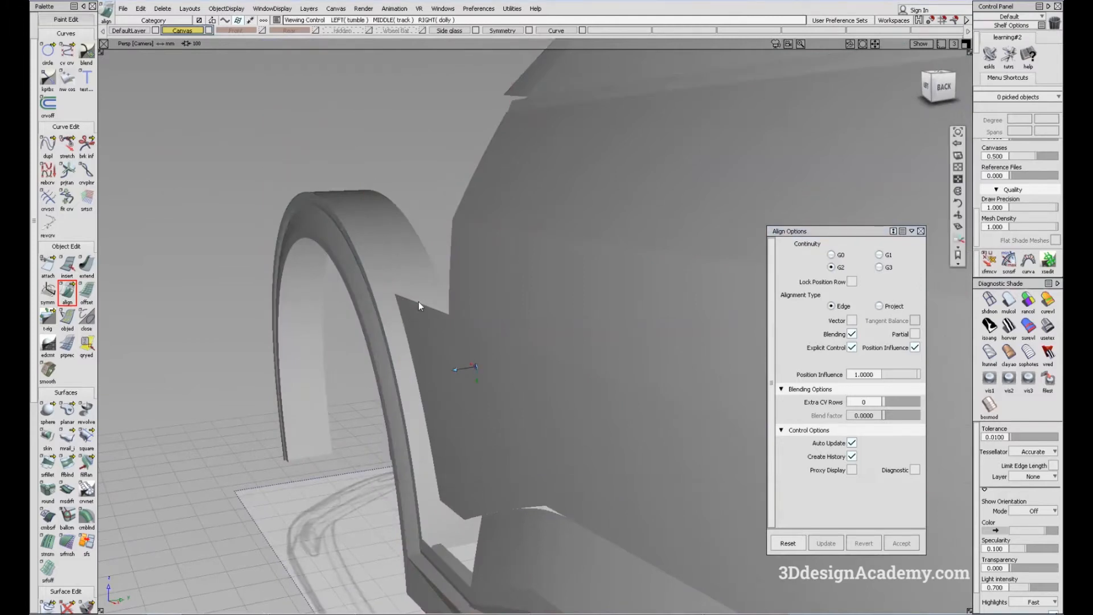
ctrl+shift+right_drag(578, 479, 463, 416)
alt+shift+drag(527, 473, 483, 455)
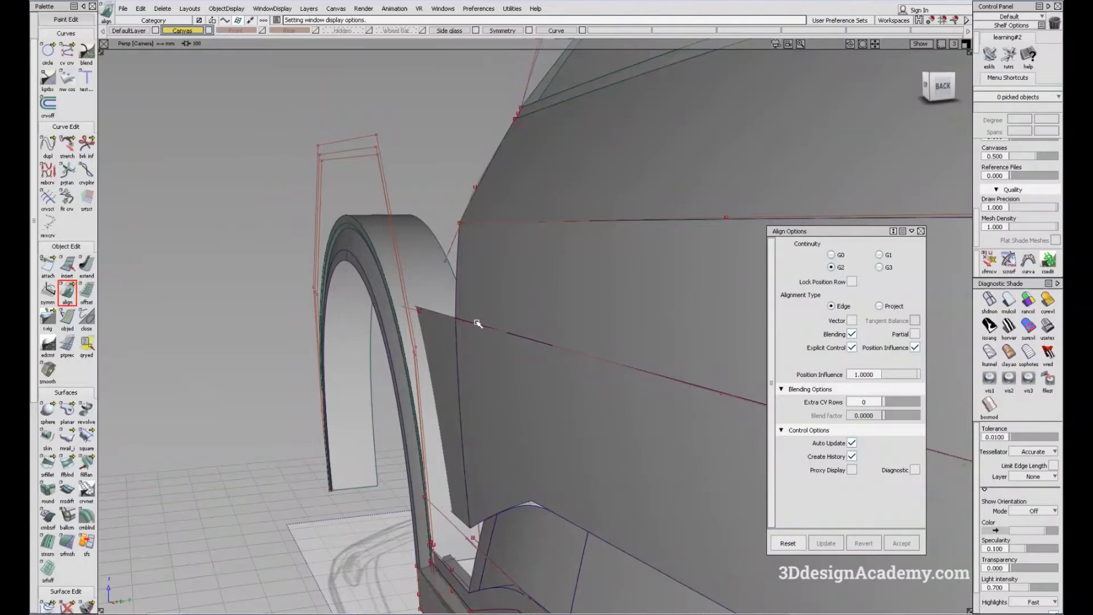
alt+shift+drag(530, 384, 563, 390)
ctrl+shift+drag(488, 361, 552, 427)
alt+shift+drag(484, 409, 660, 432)
alt+shift+middle_drag(523, 397, 596, 320)
alt+shift+click(495, 365)
mouse_move(385, 418)
alt+shift+right_down()
mouse_move(430, 401)
mouse_move(413, 372)
alt+shift+right_up()
mouse_move(413, 372)
alt+shift+mouse_down()
mouse_move(454, 415)
mouse_move(444, 415)
mouse_move(493, 382)
alt+shift+mouse_up()
ctrl+shift+drag(490, 501, 433, 353)
alt+shift+right_drag(512, 342, 467, 364)
alt+shift+middle_drag(504, 352, 483, 367)
alt+shift+drag(489, 367, 473, 368)
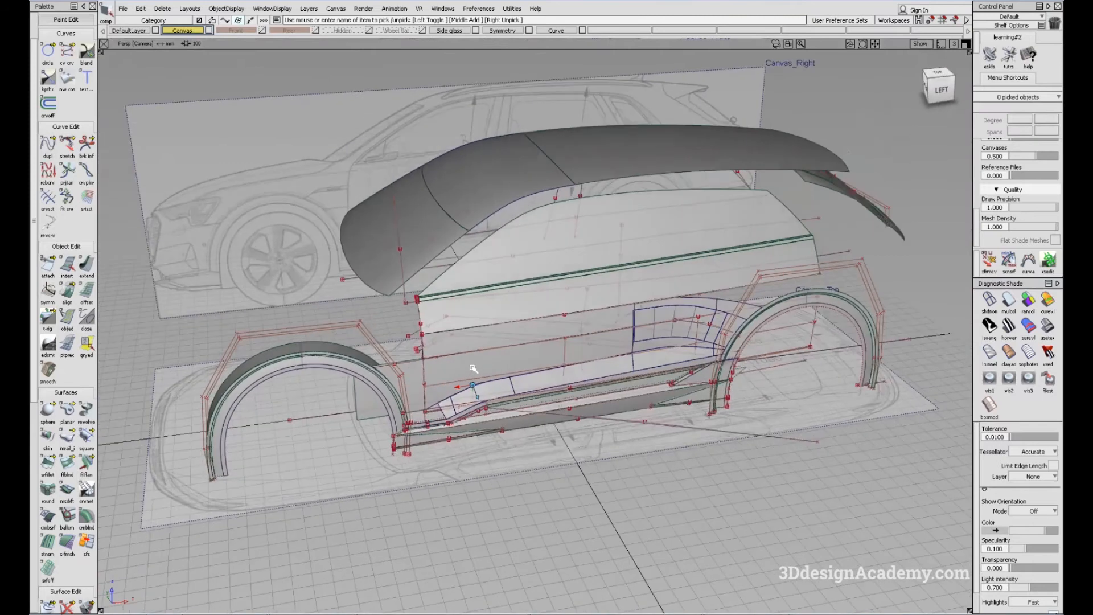
click(989, 260)
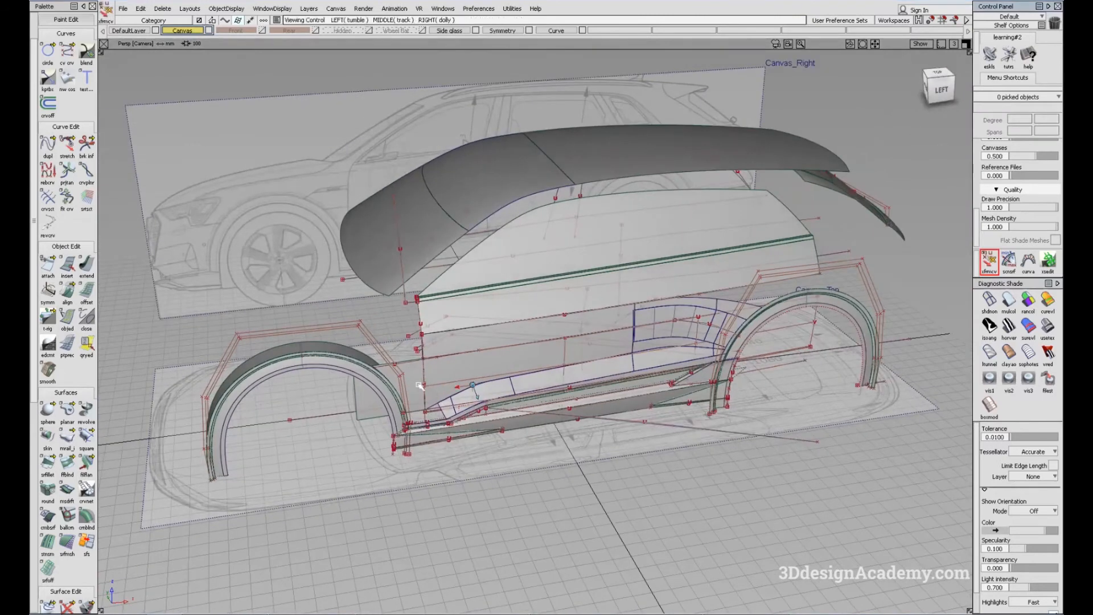
scroll(517, 352, up, 5)
alt+shift+right_drag(518, 352, 524, 398)
alt+shift+drag(498, 432, 513, 420)
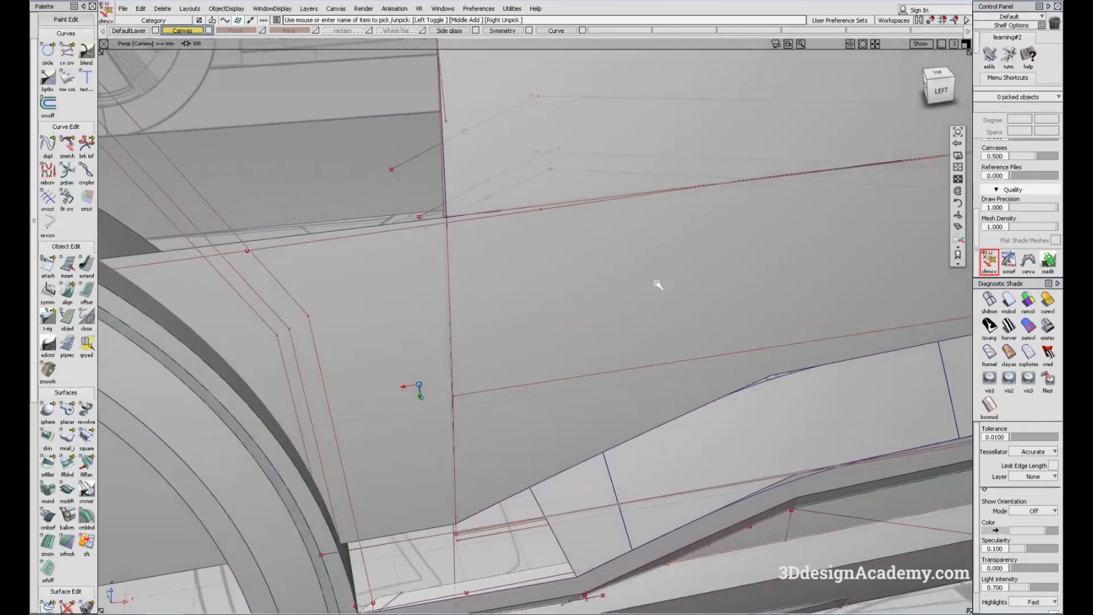
- Untrim the lower door side surface above the sill
ctrl+shift+drag(656, 286, 602, 365)
click(594, 403)
alt+shift+middle_drag(594, 403, 503, 371)
mouse_move(503, 370)
alt+shift+mouse_down()
mouse_move(444, 366)
mouse_move(383, 446)
alt+shift+mouse_up()
scroll(378, 456, up, 2)
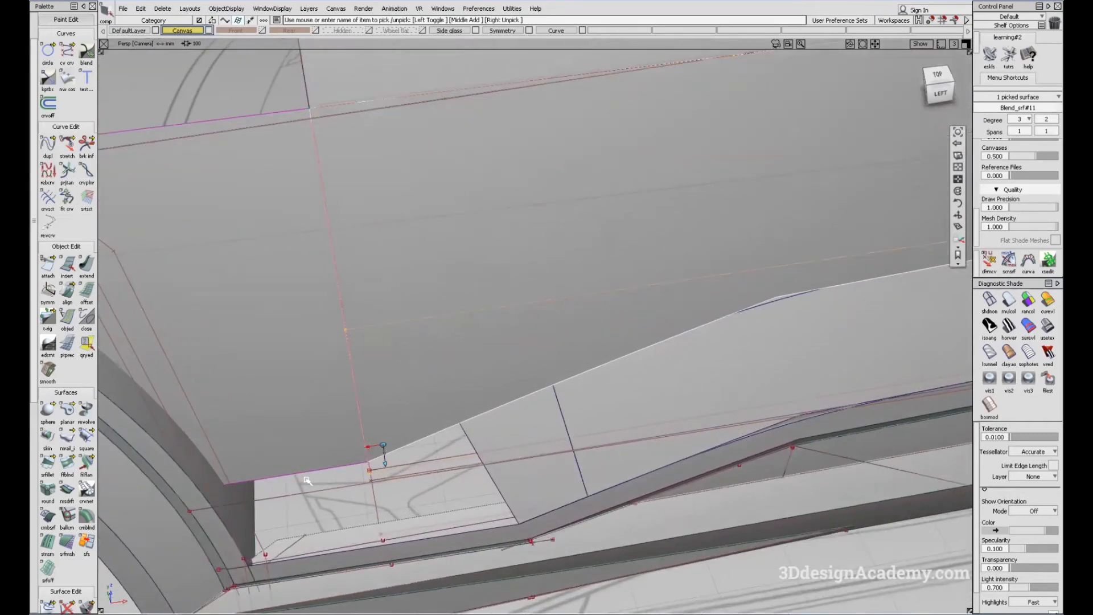
click(67, 606)
click(451, 391)
click(448, 362)
scroll(414, 467, up, 3)
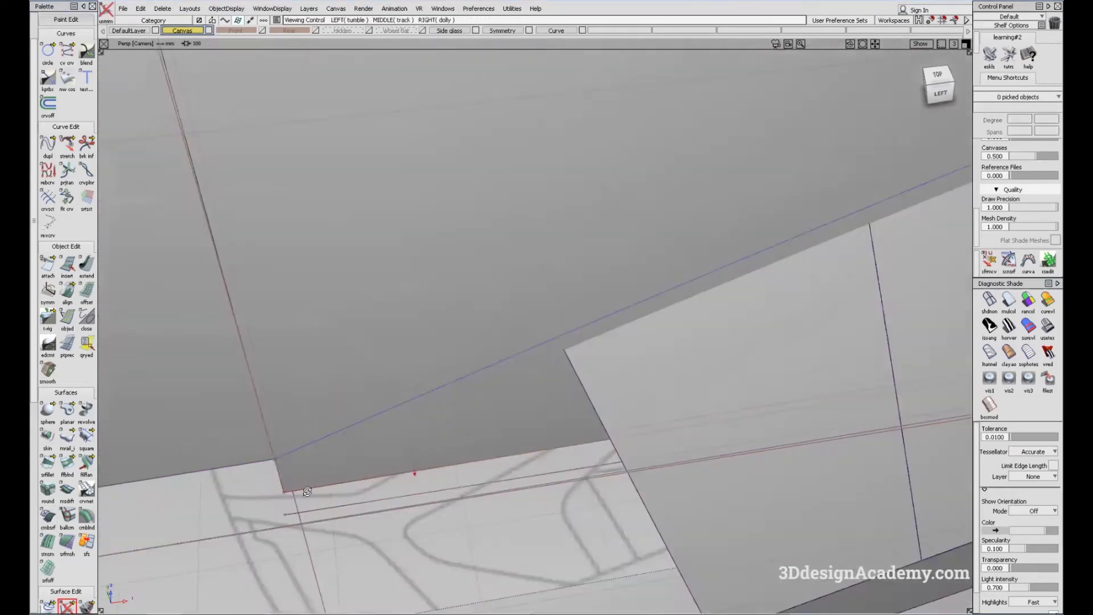
alt+shift+drag(413, 468, 291, 459)
- Isolate the untrimmed lower door side surface and its lower edge curve by hiding all unselected objects
ctrl+shift+drag(290, 458, 345, 514)
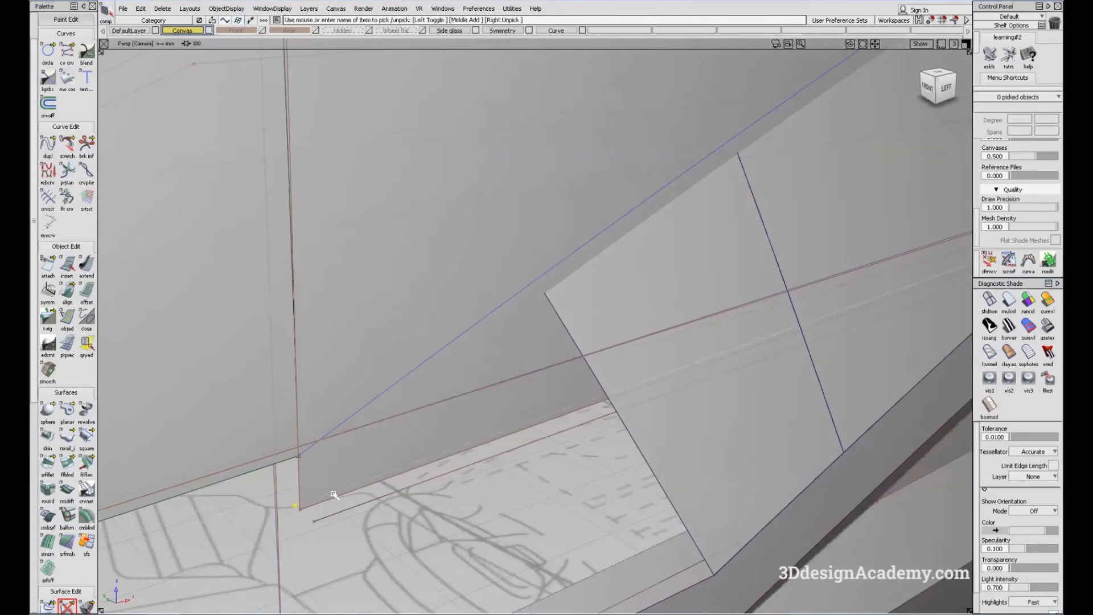
click(334, 495)
click(292, 507)
ctrl+shift+middle_drag(251, 528, 286, 496)
alt+shift+right_drag(427, 469, 370, 467)
alt+shift+drag(556, 400, 569, 387)
ctrl+shift+drag(581, 353, 608, 317)
click(604, 343)
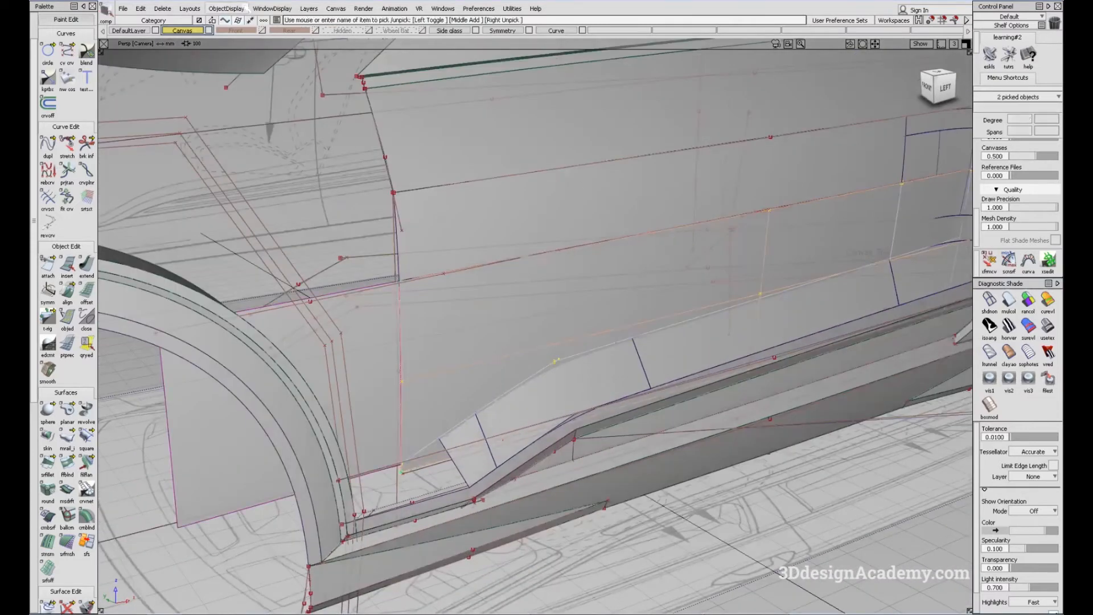
click(272, 9)
click(245, 74)
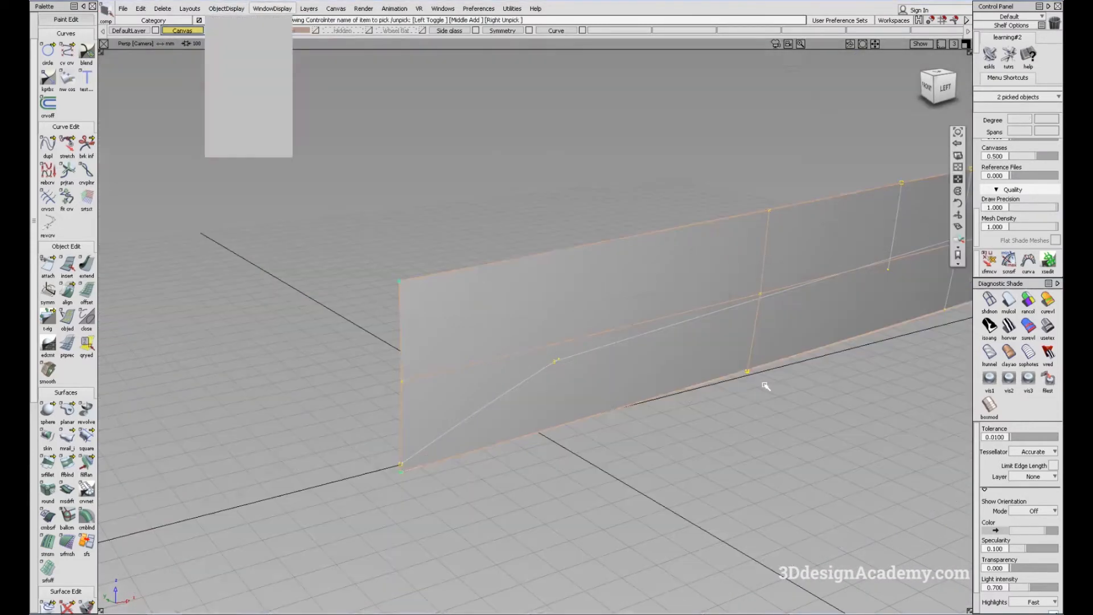
- Inspect the isolated lower door side surface against its lower edge curve and show all hidden objects again
alt+shift+drag(727, 334, 531, 415)
alt+shift+right_drag(532, 415, 588, 459)
ctrl+shift+drag(589, 459, 537, 285)
drag(595, 315, 680, 393)
alt+shift+middle_drag(370, 377, 444, 378)
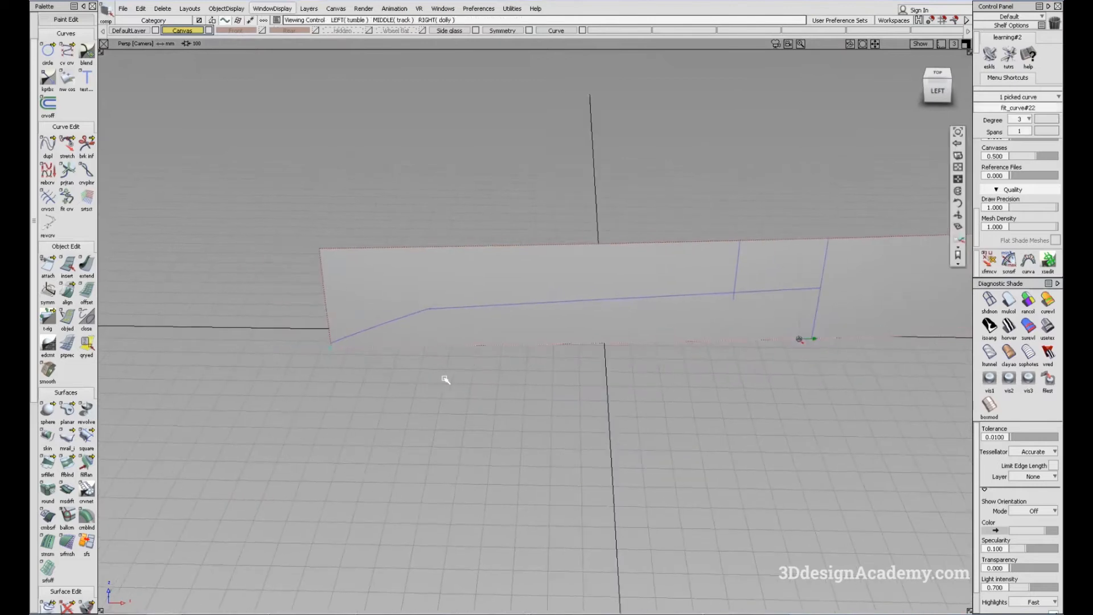
alt+shift+drag(444, 378, 373, 363)
alt+shift+right_drag(449, 411, 352, 417)
alt+shift+middle_drag(199, 429, 344, 398)
ctrl+shift+drag(339, 461, 283, 193)
click(226, 8)
click(225, 35)
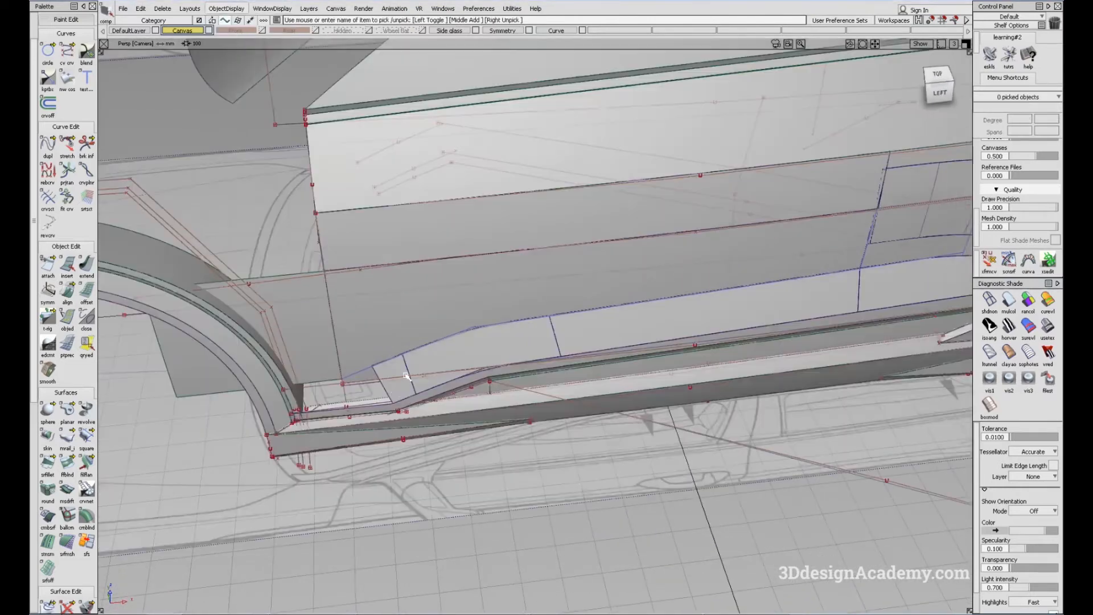
- Move the front end point of the lower edge curve slightly outward along the Y axis
alt+shift+right_drag(423, 354, 147, 439)
alt+shift+middle_drag(146, 439, 797, 381)
alt+shift+middle_drag(148, 465, 652, 423)
alt+shift+middle_drag(283, 434, 401, 413)
mouse_move(444, 356)
alt+shift+right_down()
mouse_move(404, 376)
mouse_move(381, 361)
mouse_move(434, 334)
mouse_move(441, 378)
alt+shift+right_up()
click(442, 354)
alt+shift+drag(441, 354, 414, 383)
ctrl+shift+middle_drag(414, 383, 439, 404)
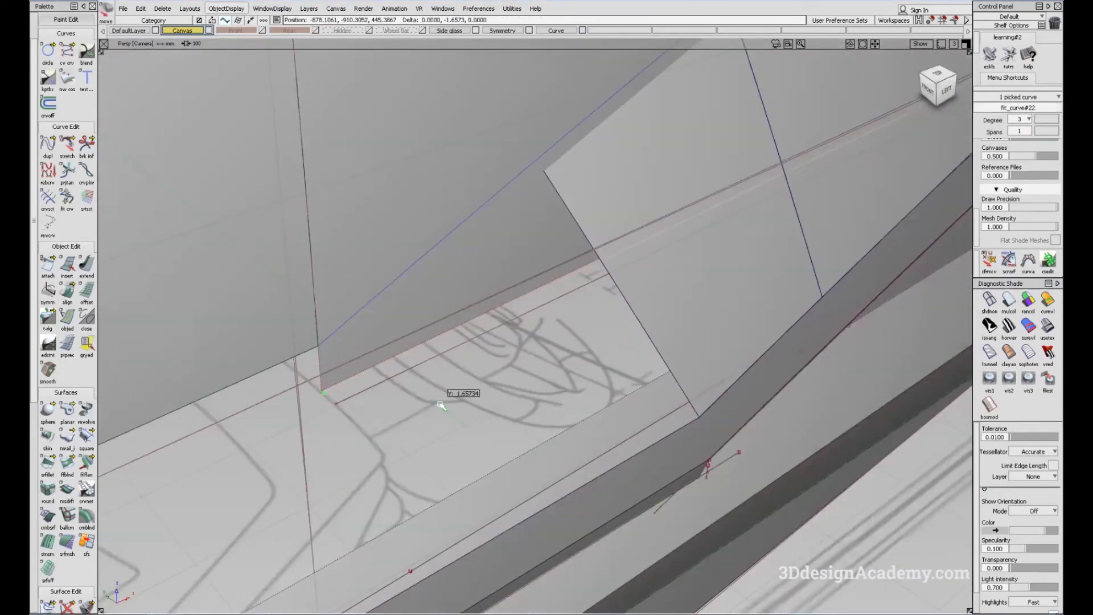
alt+shift+drag(421, 371, 412, 450)
ctrl+shift+drag(412, 452, 307, 267)
- Try to align the lower door side surface's bottom edge to its lower edge curve with G2 continuity
click(66, 291)
click(410, 354)
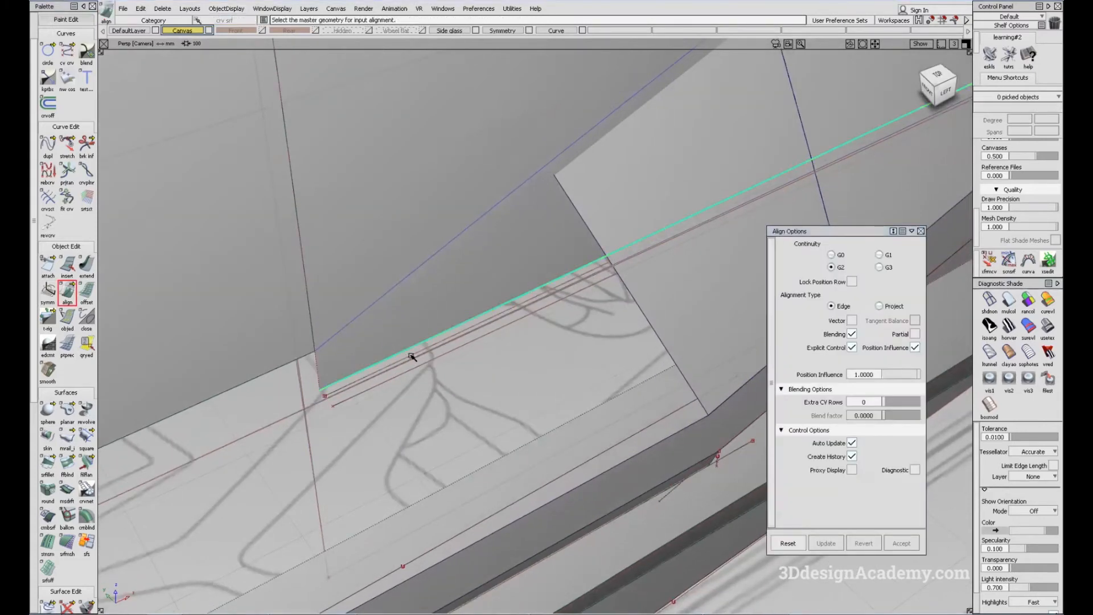
click(410, 357)
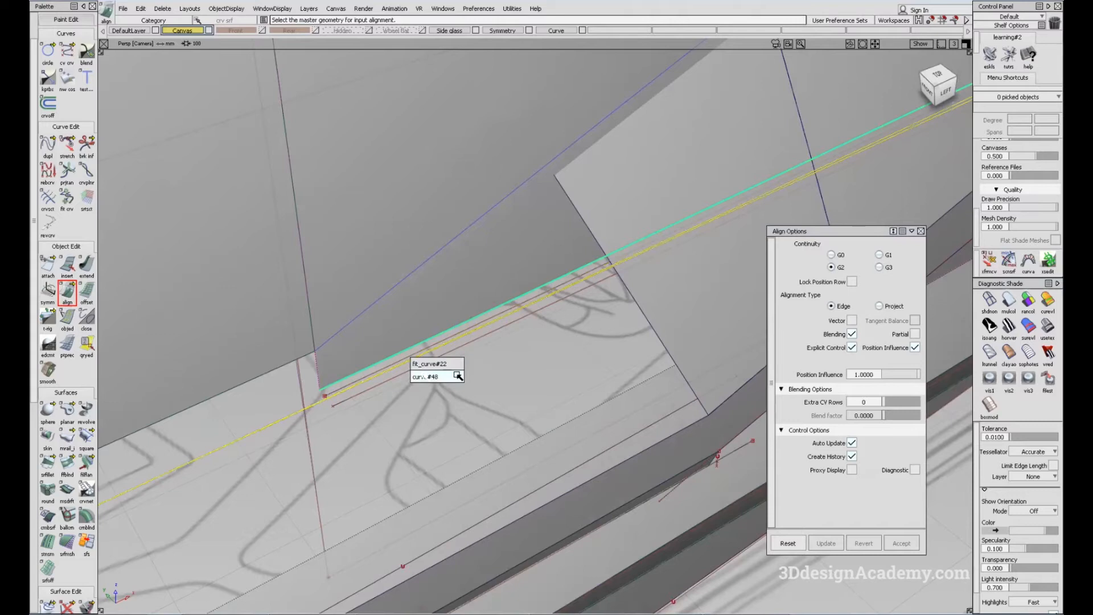
click(458, 363)
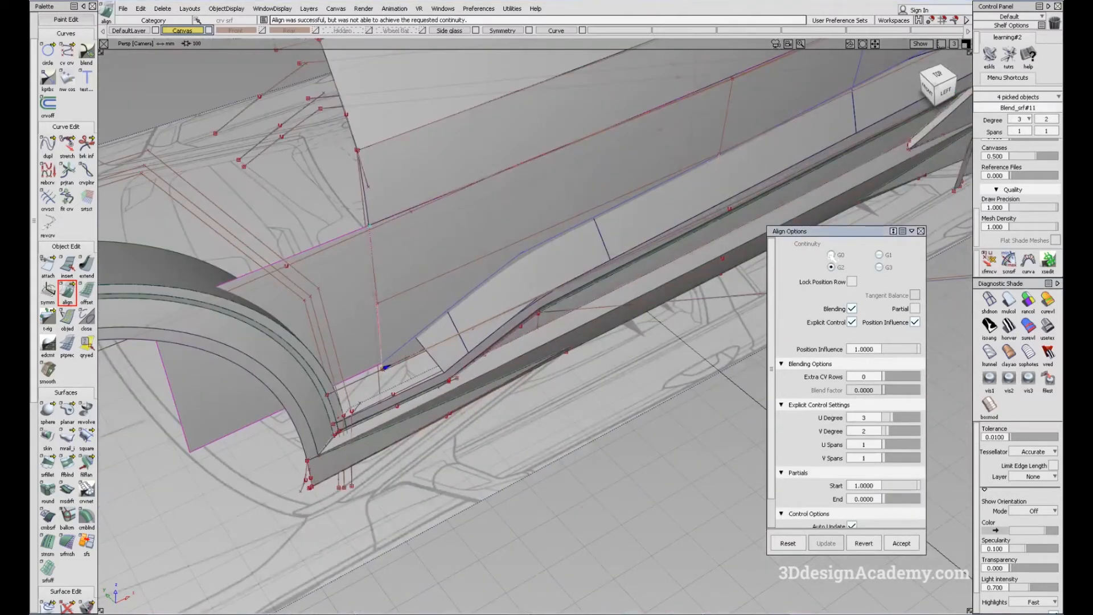
click(871, 545)
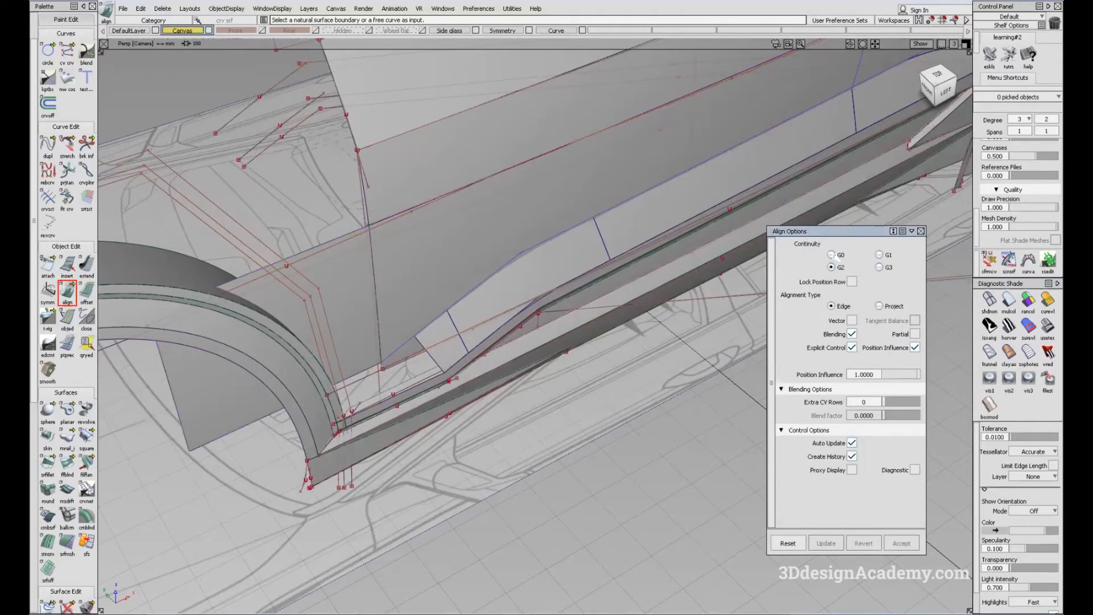
- Align the lower door side surface's bottom edge to its lower edge curve with G0 continuity, 1 extra CV row and blend factor 1
click(832, 255)
alt+shift+right_drag(351, 367, 497, 364)
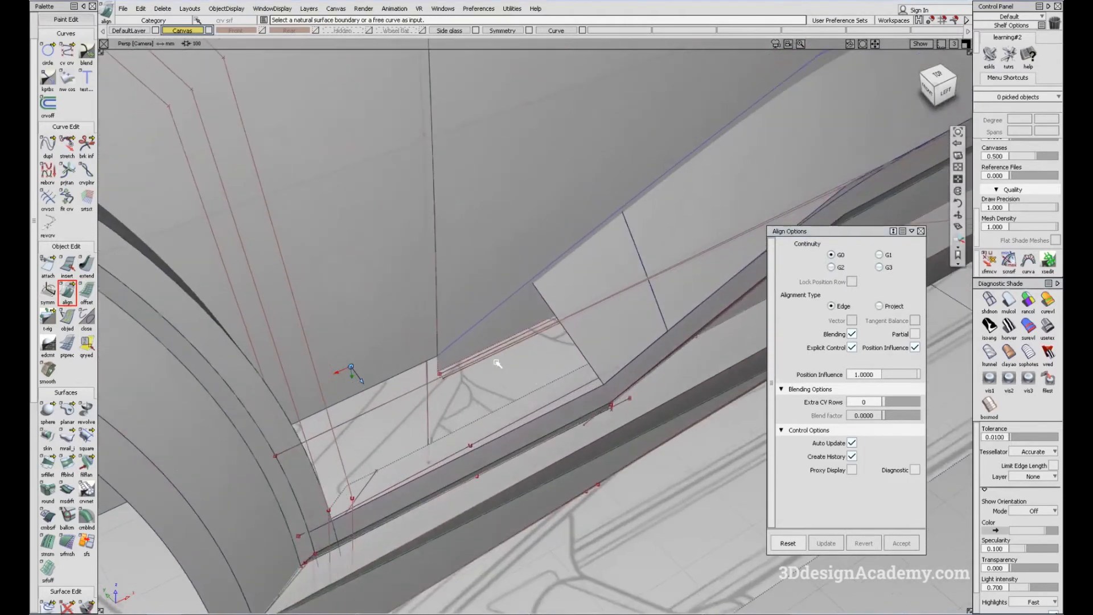
alt+shift+scroll(487, 349, up, 5)
click(491, 345)
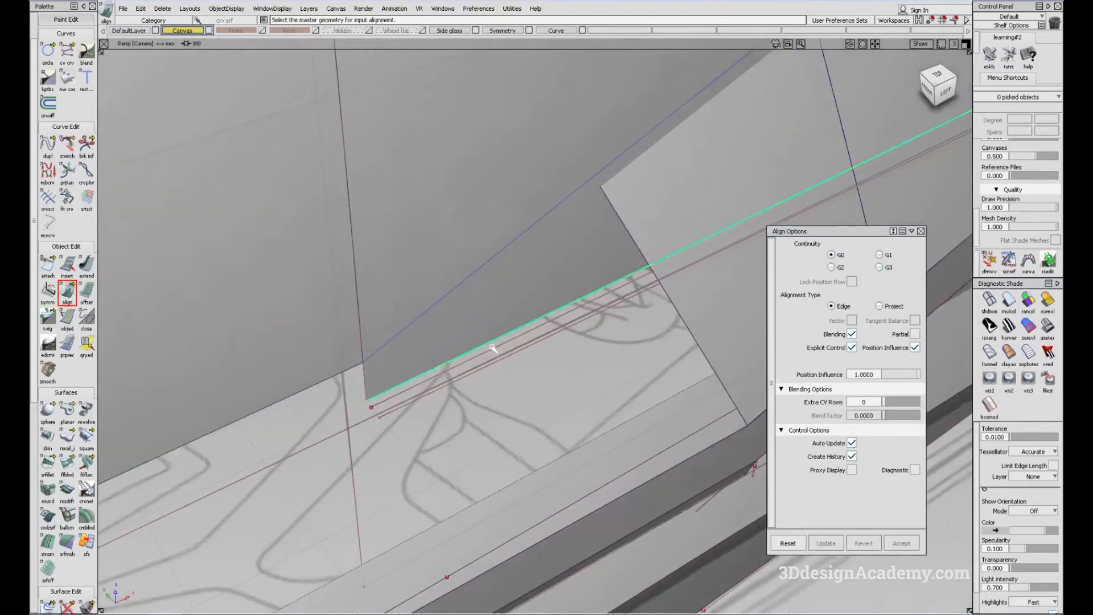
click(494, 351)
alt+shift+right_drag(597, 318, 900, 383)
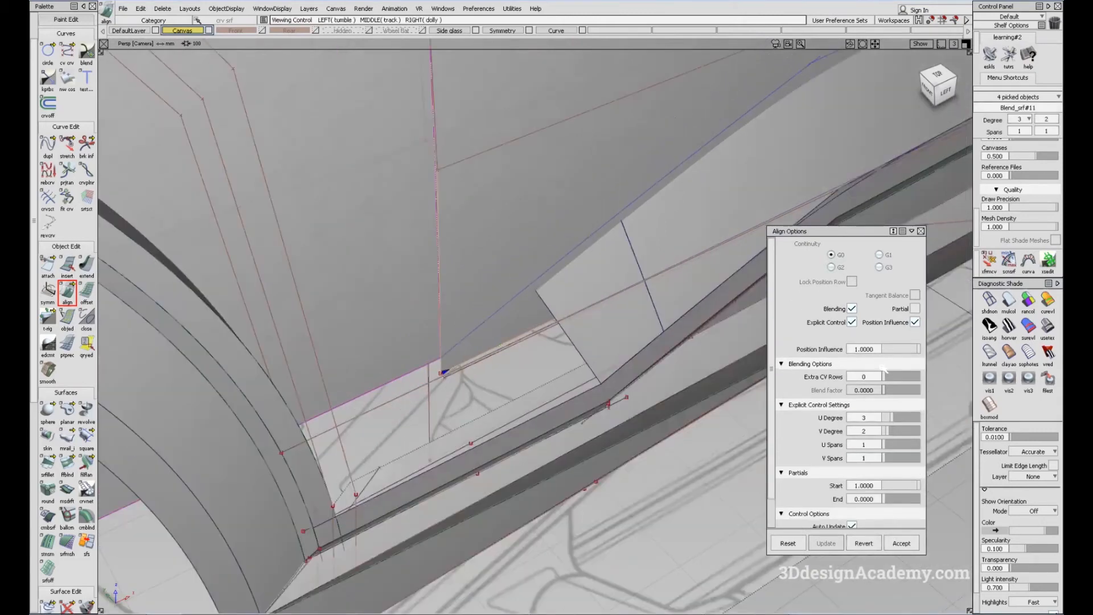
click(887, 378)
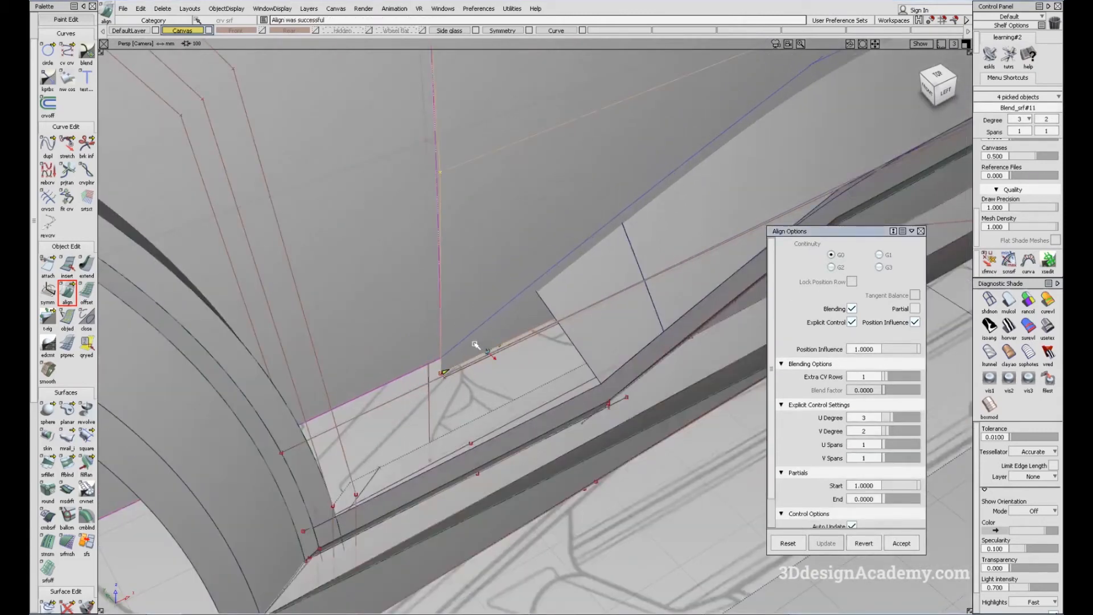
drag(901, 395, 962, 387)
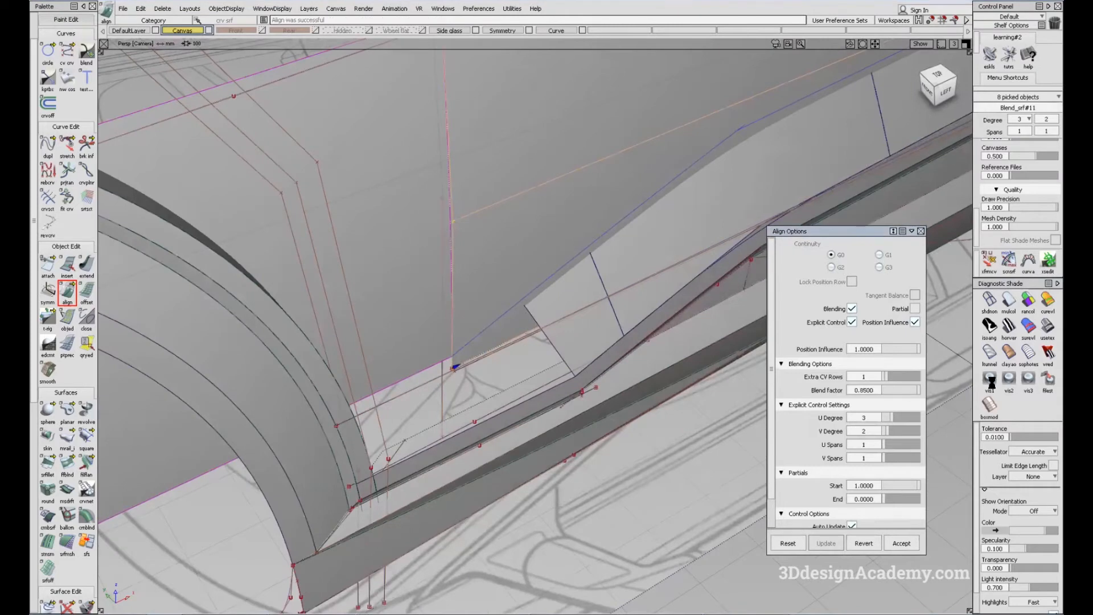
alt+shift+drag(611, 261, 612, 181)
alt+shift+middle_drag(871, 68, 722, 136)
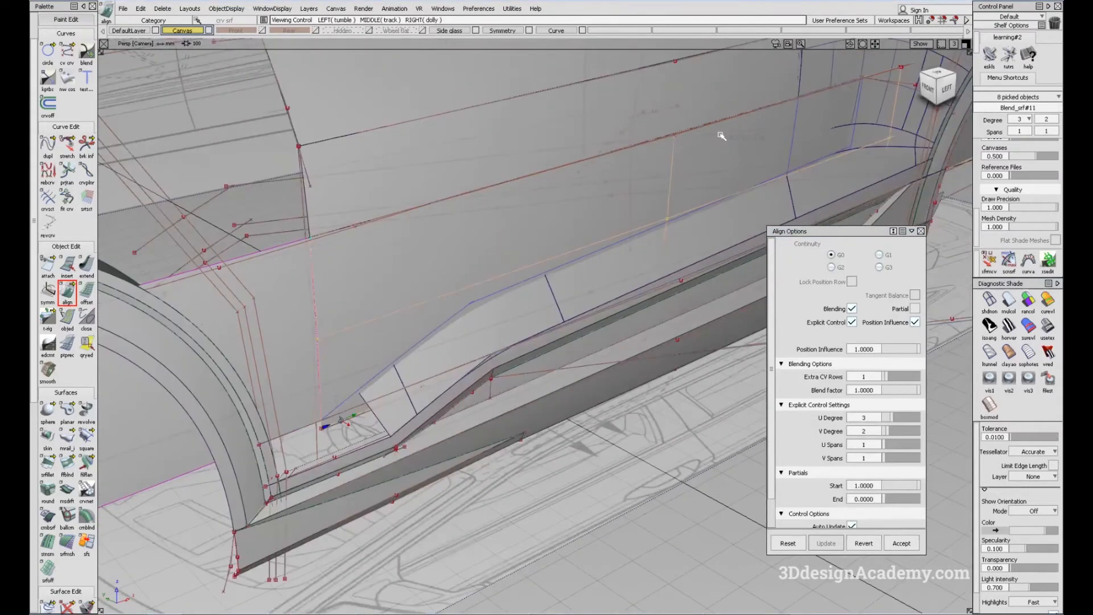
alt+shift+drag(444, 369, 365, 413)
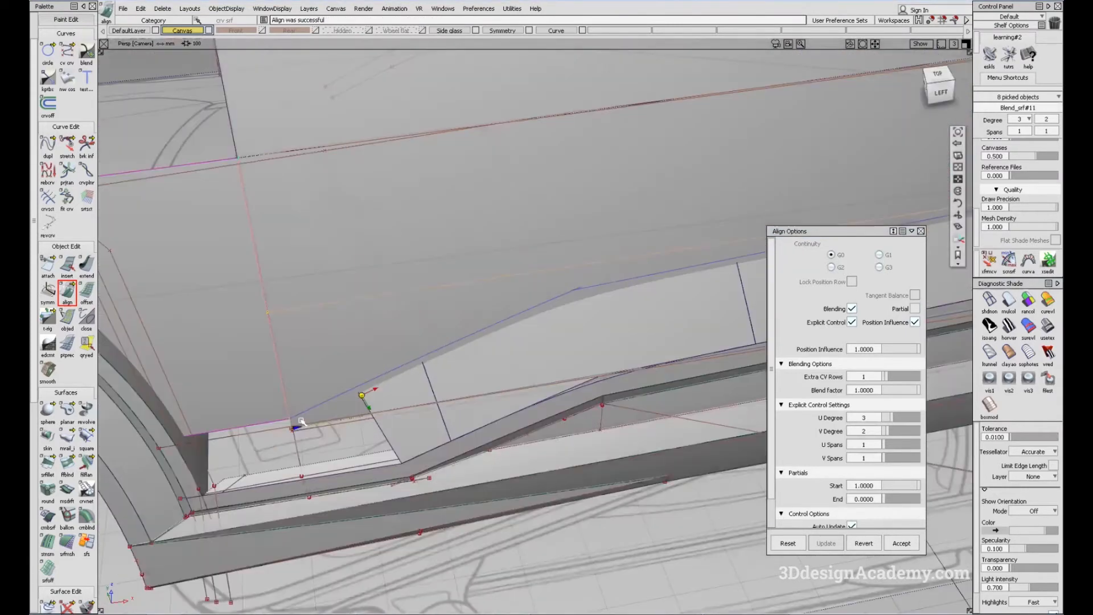
- Nudge the lower edge curve's front end point slightly further outward along the Y axis near the wheel arch
click(310, 444)
mouse_move(307, 417)
alt+shift+right_down()
mouse_move(339, 390)
mouse_move(359, 407)
alt+shift+right_up()
alt+shift+drag(359, 407, 334, 456)
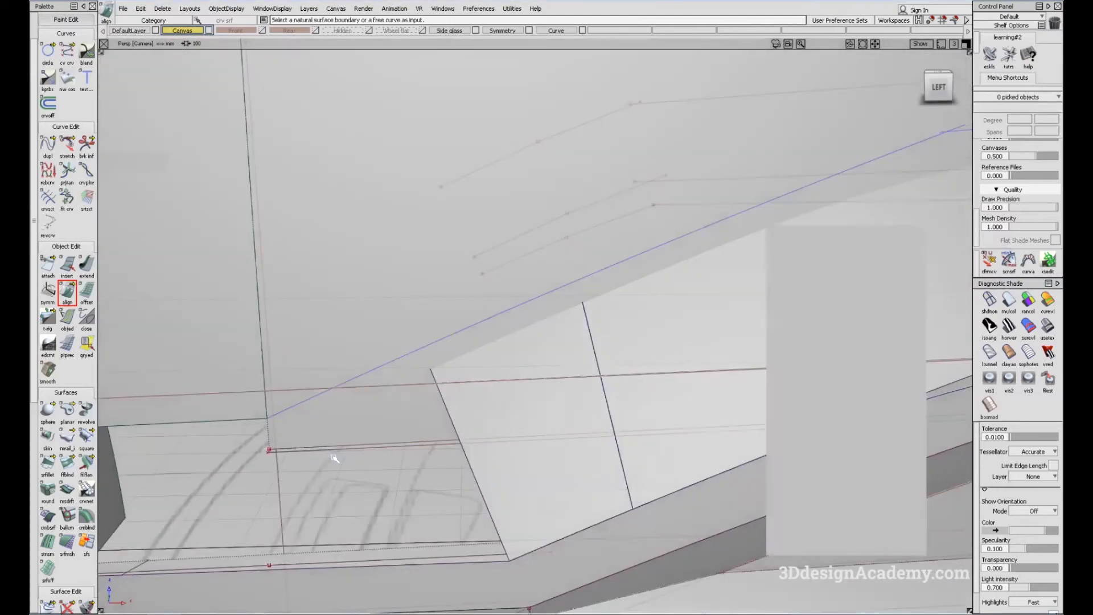
click(338, 446)
click(358, 453)
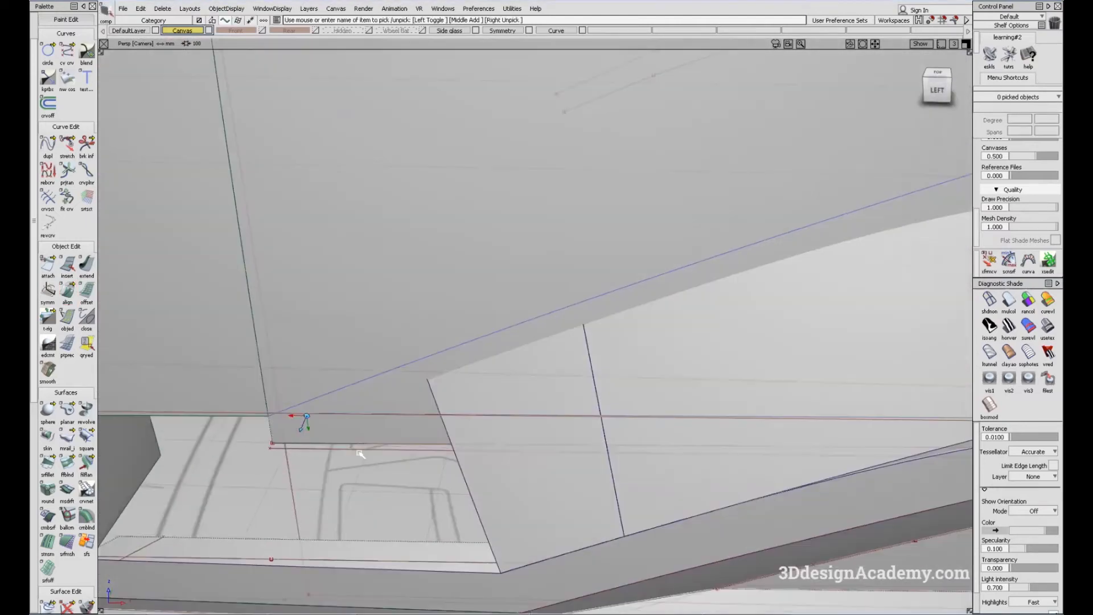
click(321, 443)
alt+shift+middle_drag(320, 443, 563, 402)
alt+shift+right_drag(564, 403, 715, 388)
alt+shift+drag(715, 388, 508, 362)
key(alt+m)
alt+shift+drag(479, 420, 508, 429)
key(alt+m)
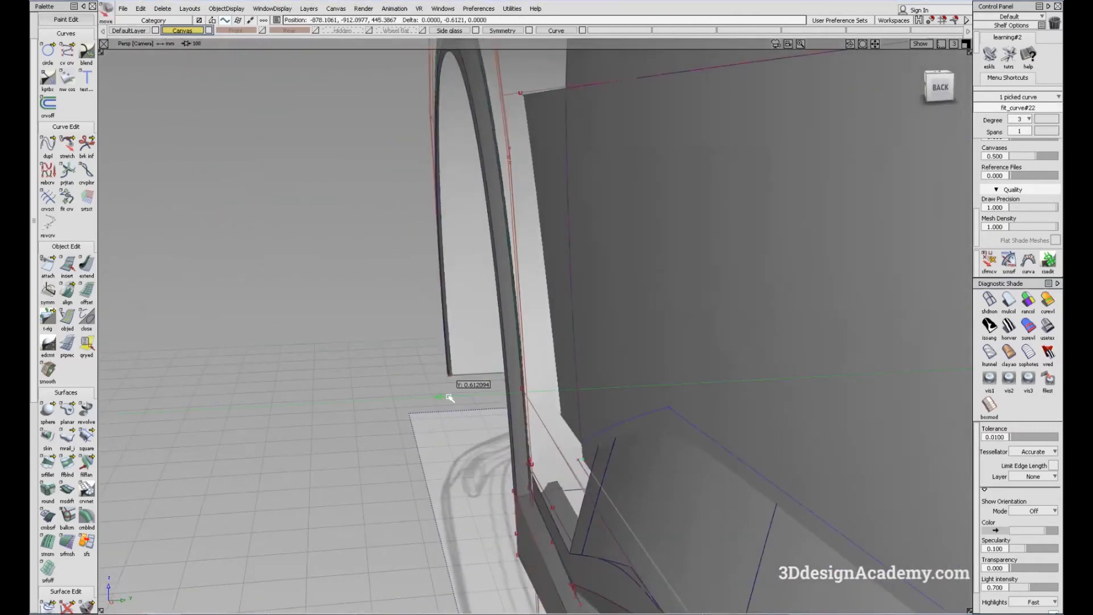
middle_drag(448, 397, 448, 395)
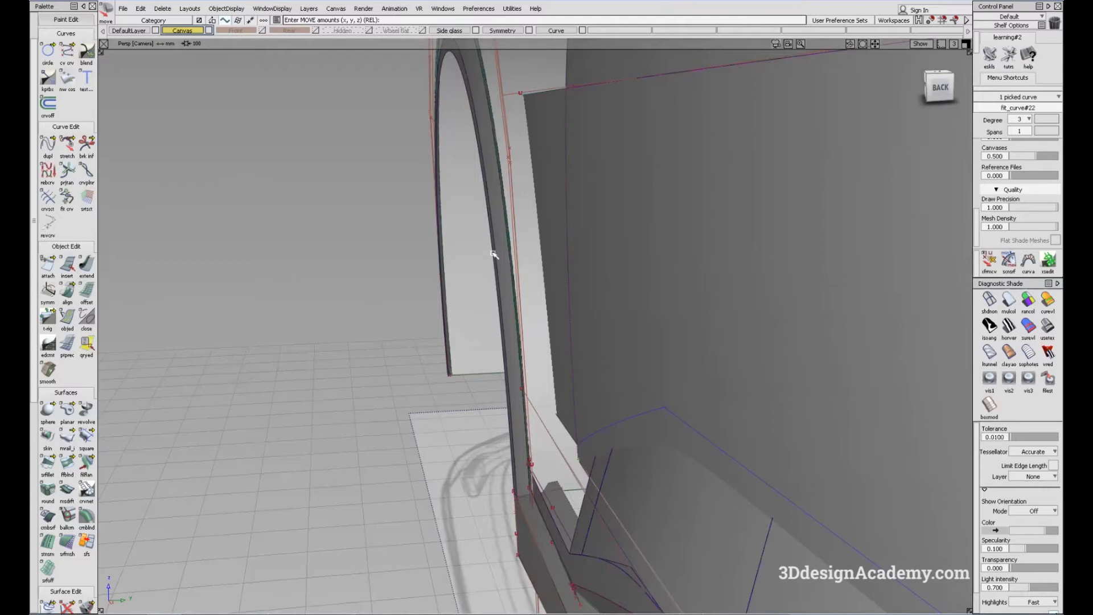
- Examine the lower door side's silhouette beside the front wheel arch from the rear, with and without curves and control points displayed
ctrl+shift+drag(555, 375, 477, 322)
alt+shift+drag(477, 327, 440, 314)
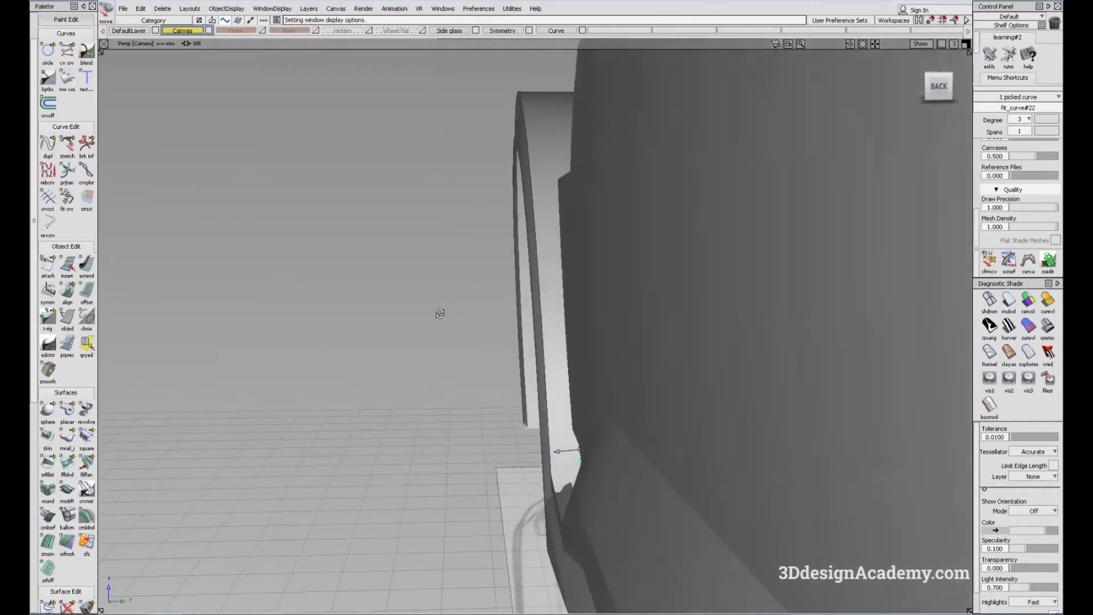
ctrl+shift+drag(540, 403, 463, 344)
alt+shift+drag(493, 400, 563, 452)
ctrl+shift+middle_drag(431, 433, 431, 419)
alt+shift+drag(571, 376, 506, 435)
ctrl+shift+right_drag(505, 435, 344, 379)
alt+shift+drag(344, 379, 357, 395)
alt+shift+drag(474, 415, 506, 375)
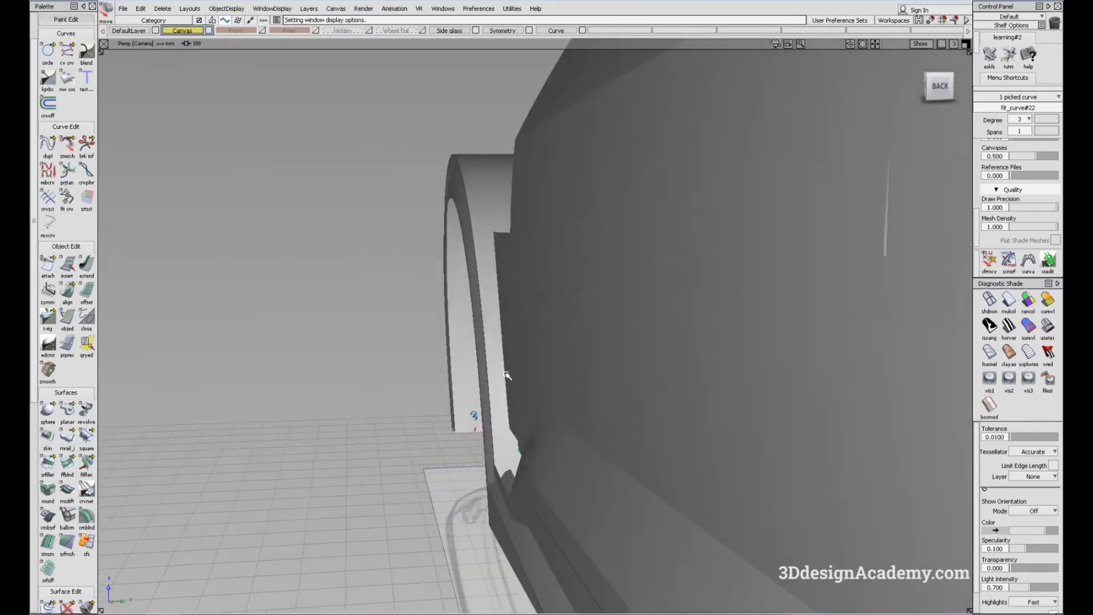
ctrl+shift+right_drag(416, 417, 391, 395)
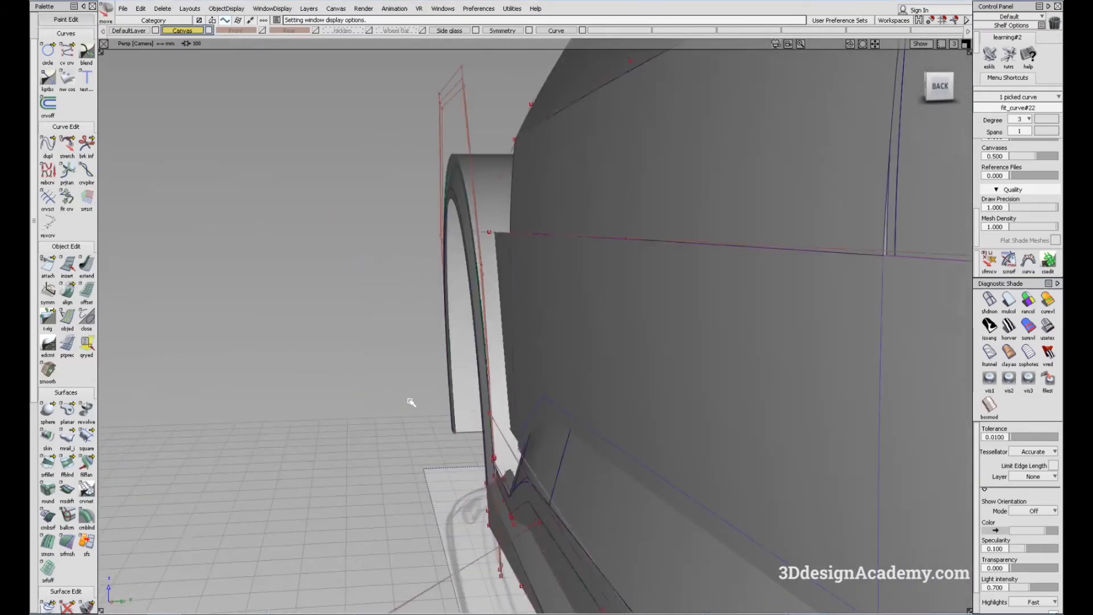
ctrl+shift+right_drag(428, 422, 425, 415)
mouse_move(424, 416)
alt+shift+mouse_down()
mouse_move(415, 403)
mouse_move(439, 406)
alt+shift+mouse_up()
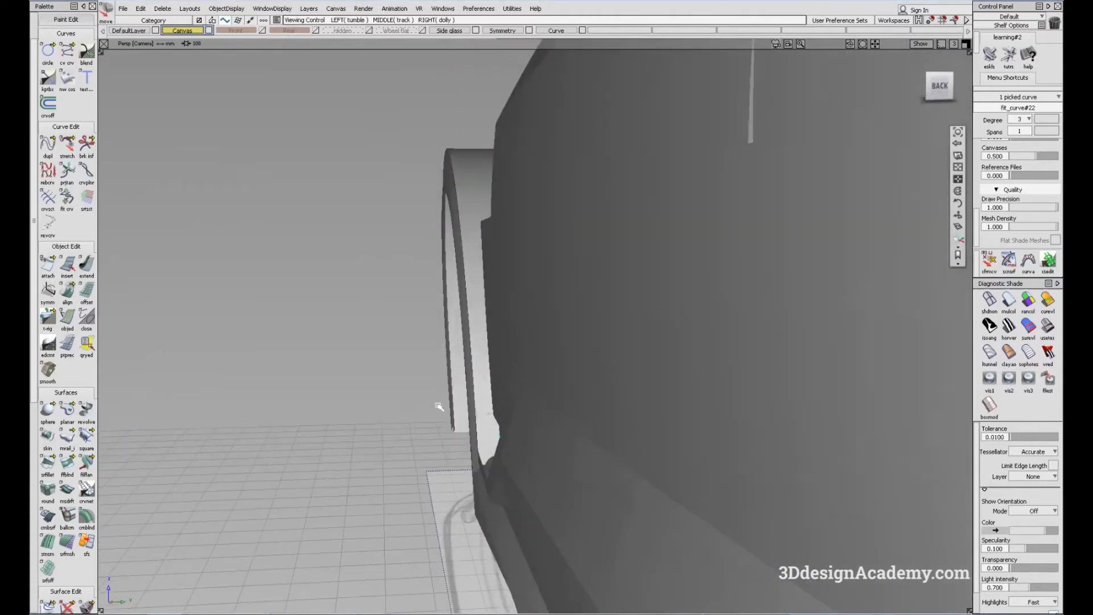
ctrl+shift+right_drag(506, 460, 480, 437)
alt+shift+drag(480, 437, 547, 442)
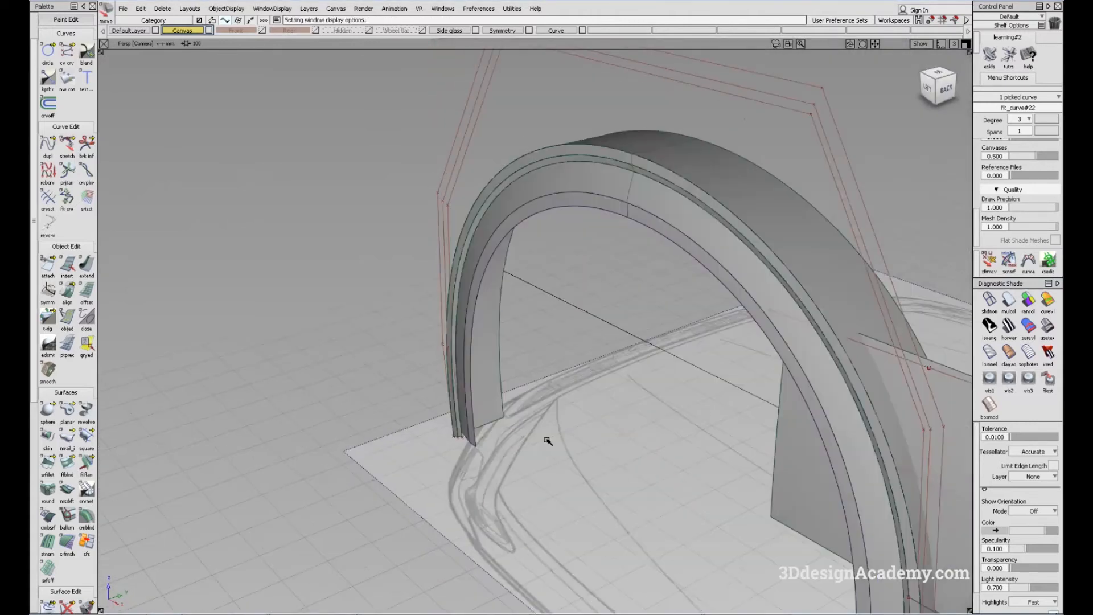
- Delete the front extension surface of the lower door side
alt+shift+middle_drag(546, 442, 180, 374)
alt+shift+right_drag(180, 374, 452, 432)
alt+shift+middle_drag(735, 418, 510, 388)
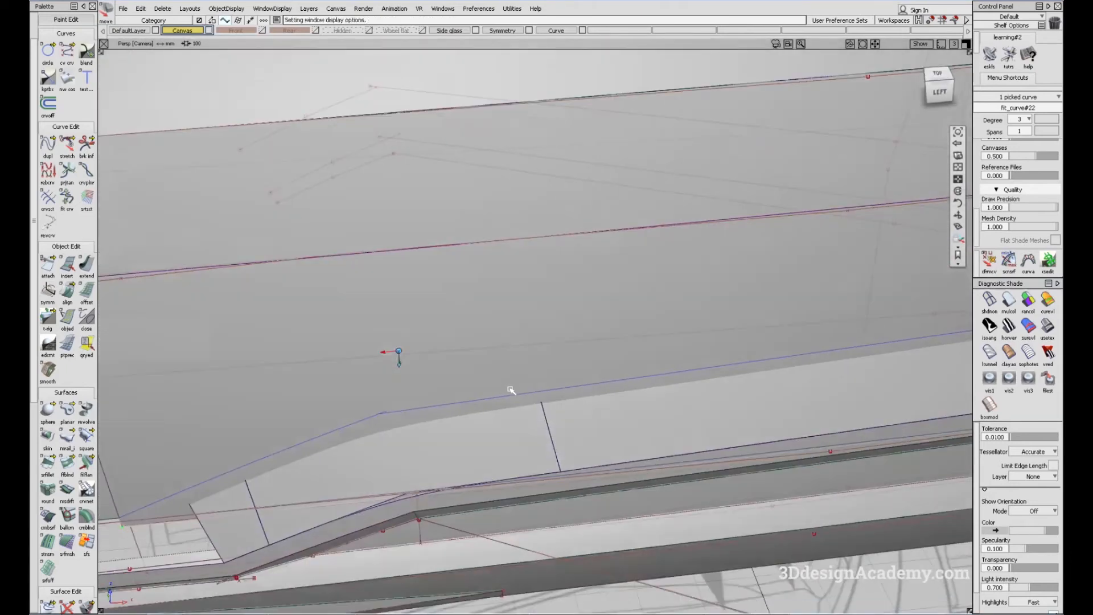
ctrl+shift+drag(510, 388, 632, 298)
alt+shift+drag(573, 359, 564, 363)
alt+shift+middle_drag(563, 364, 582, 352)
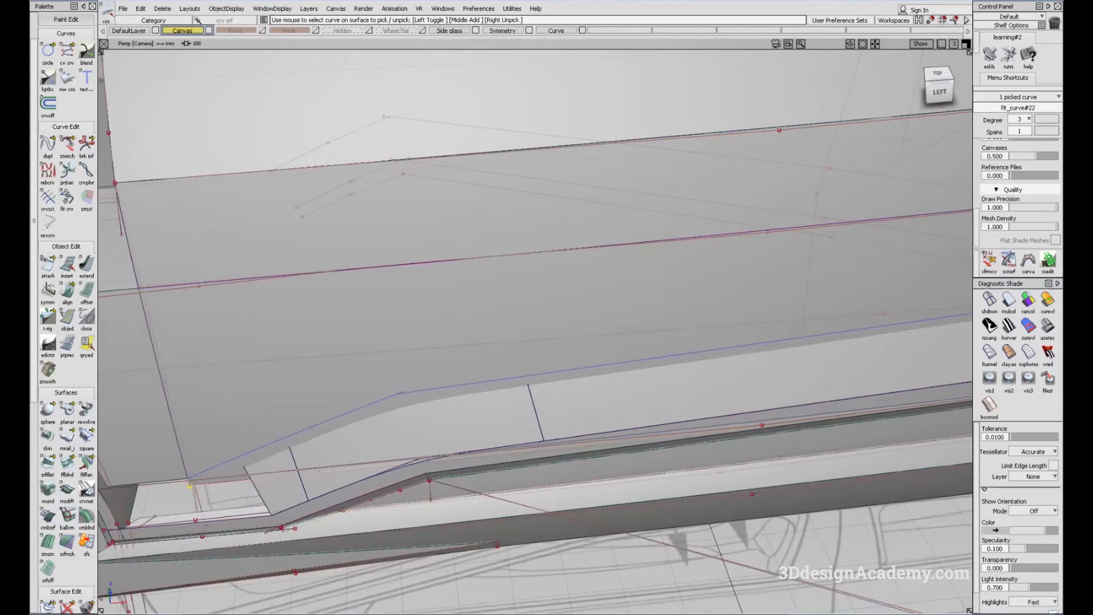
alt+shift+drag(339, 423, 324, 424)
alt+shift+middle_drag(324, 424, 393, 400)
ctrl+shift+drag(308, 387, 348, 235)
click(287, 329)
alt+shift+drag(291, 330, 312, 328)
key(Delete)
- Display the front door area and wheel arch in the left view with diagnostic shading turned off
click(460, 353)
key(F6)
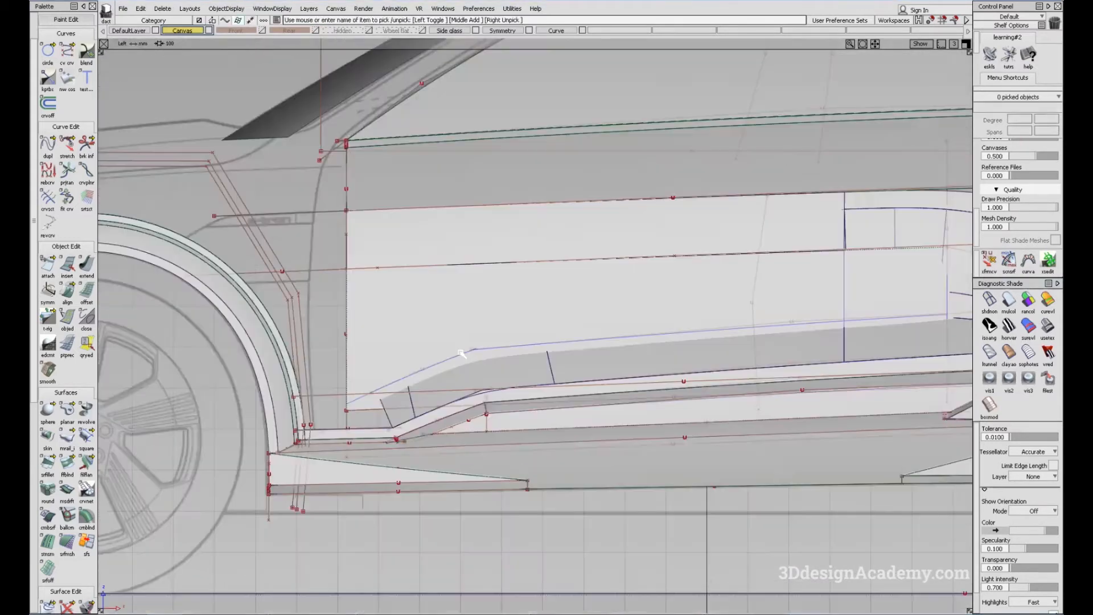
ctrl+shift+drag(527, 453, 511, 308)
click(989, 300)
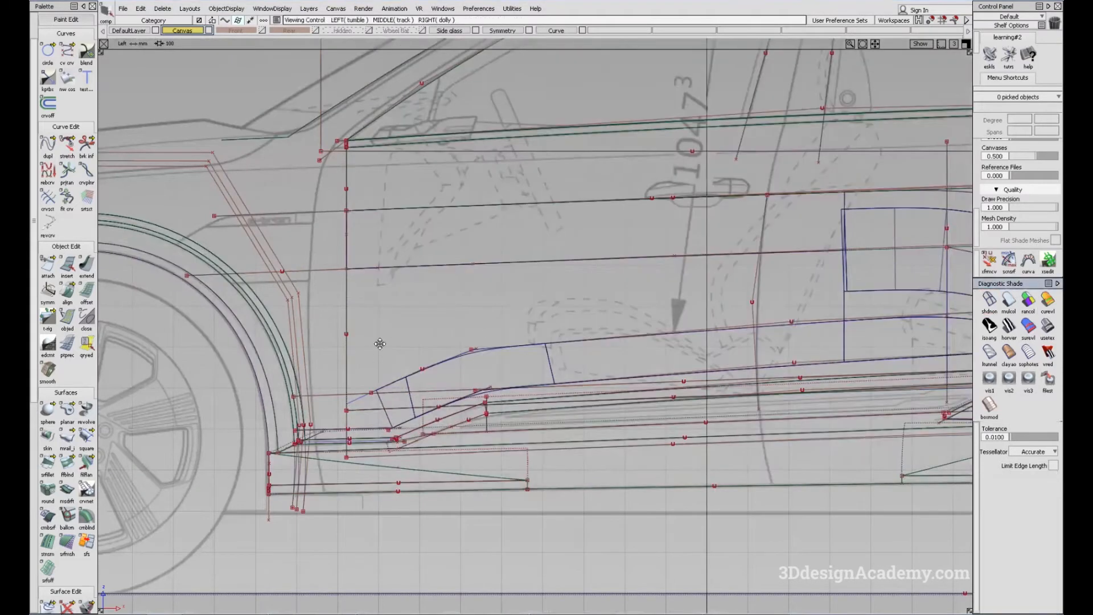
alt+shift+middle_drag(378, 342, 519, 390)
ctrl+shift+drag(648, 485, 573, 342)
alt+shift+middle_drag(631, 332, 552, 328)
ctrl+shift+drag(618, 417, 572, 341)
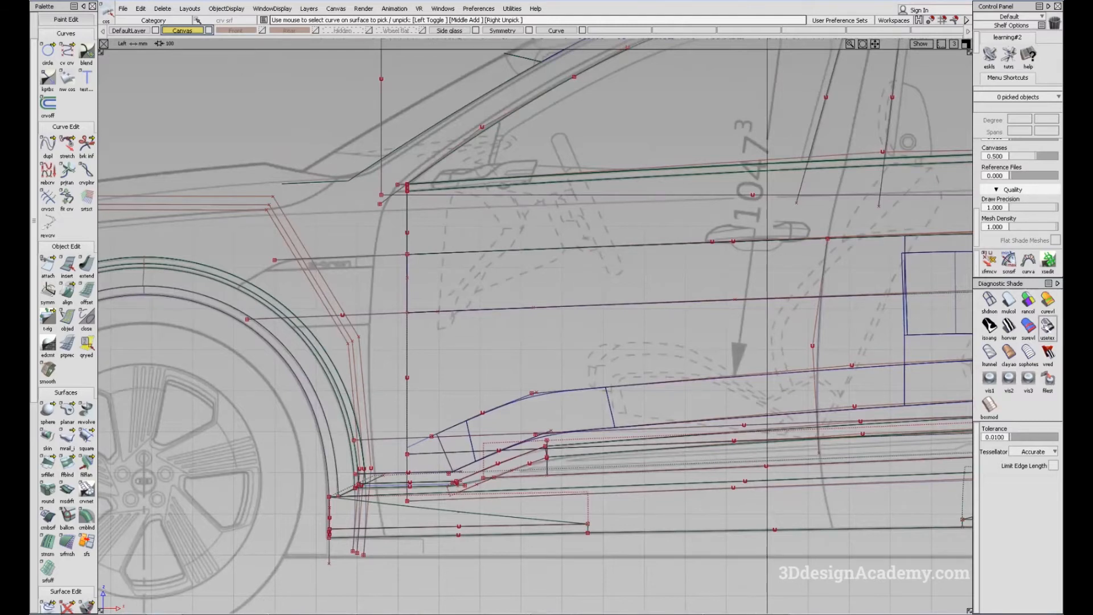
click(69, 266)
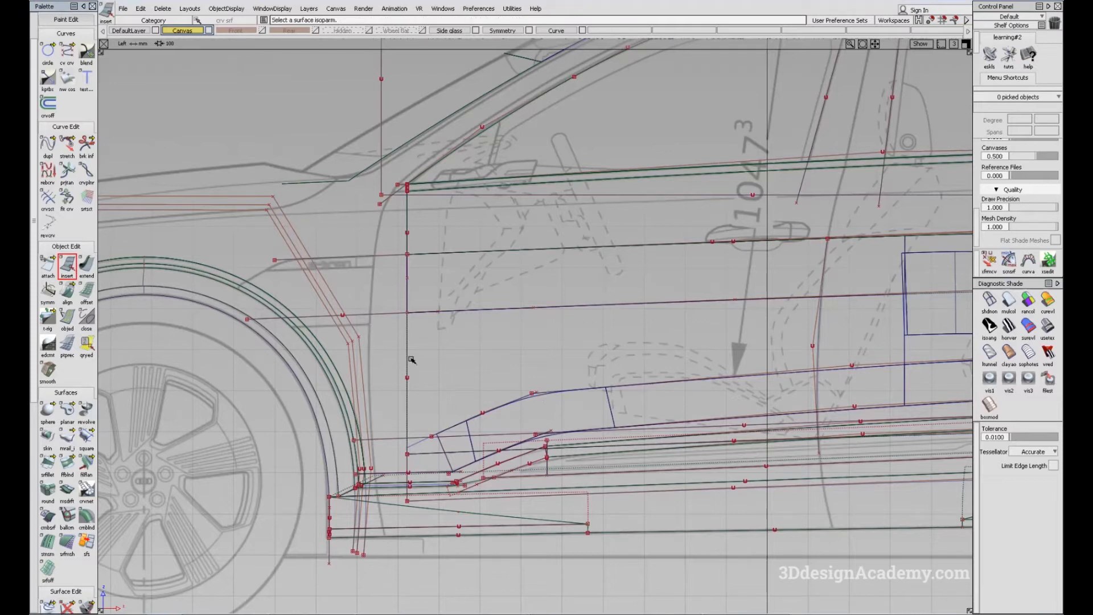
double_click(72, 265)
click(647, 345)
- Extend the lower door side surface's front edge rearward by about 310 mm as a separate patch, up to the bend in the sill
double_click(86, 264)
click(608, 345)
click(406, 356)
click(437, 359)
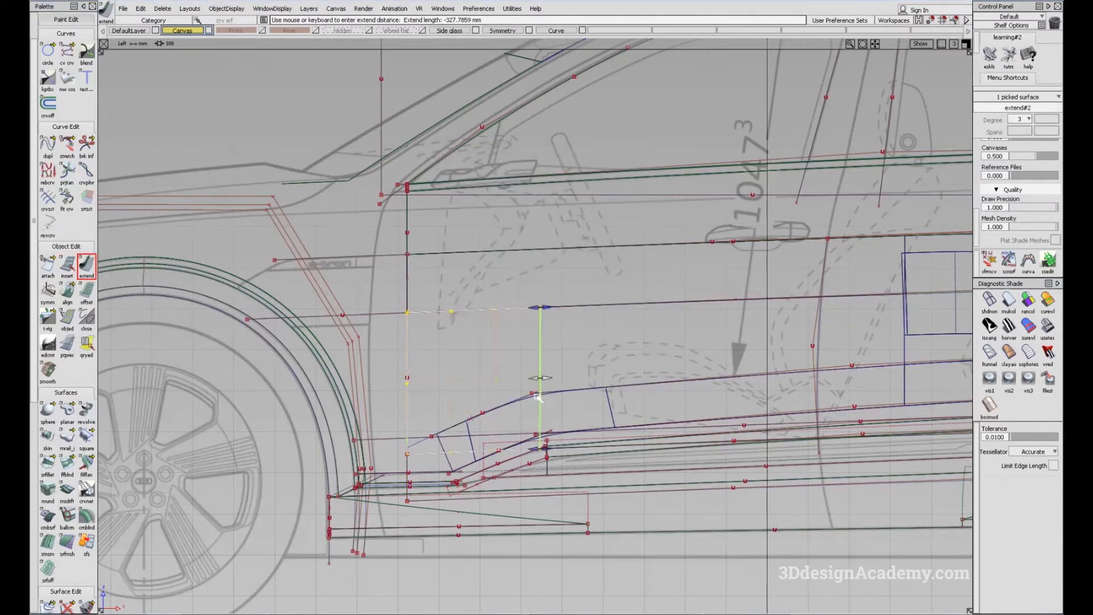
scroll(557, 396, up, 3)
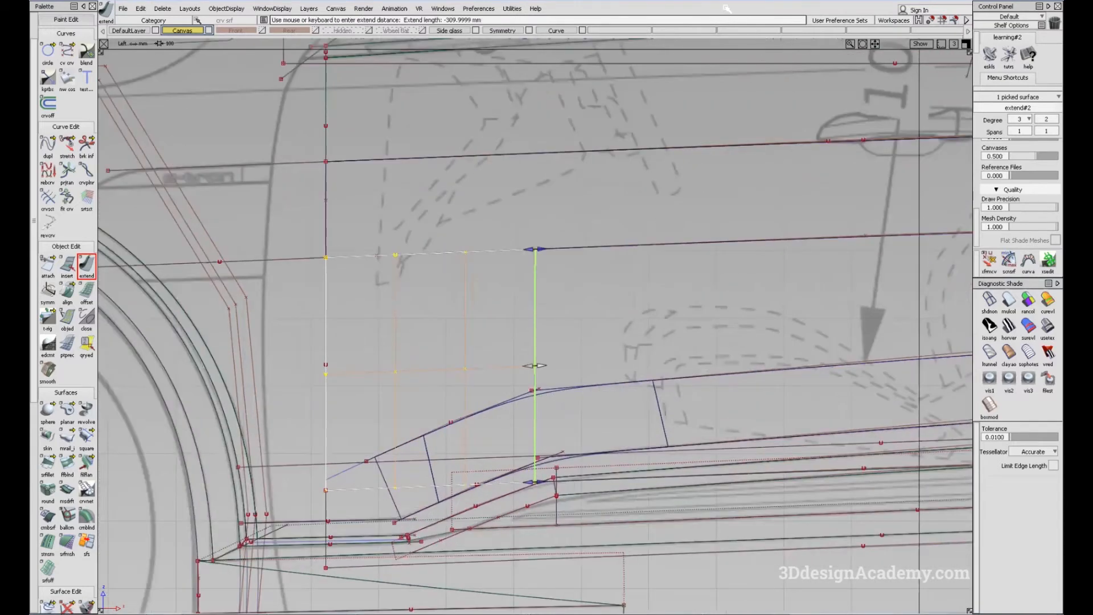
ctrl+shift+drag(395, 487, 349, 310)
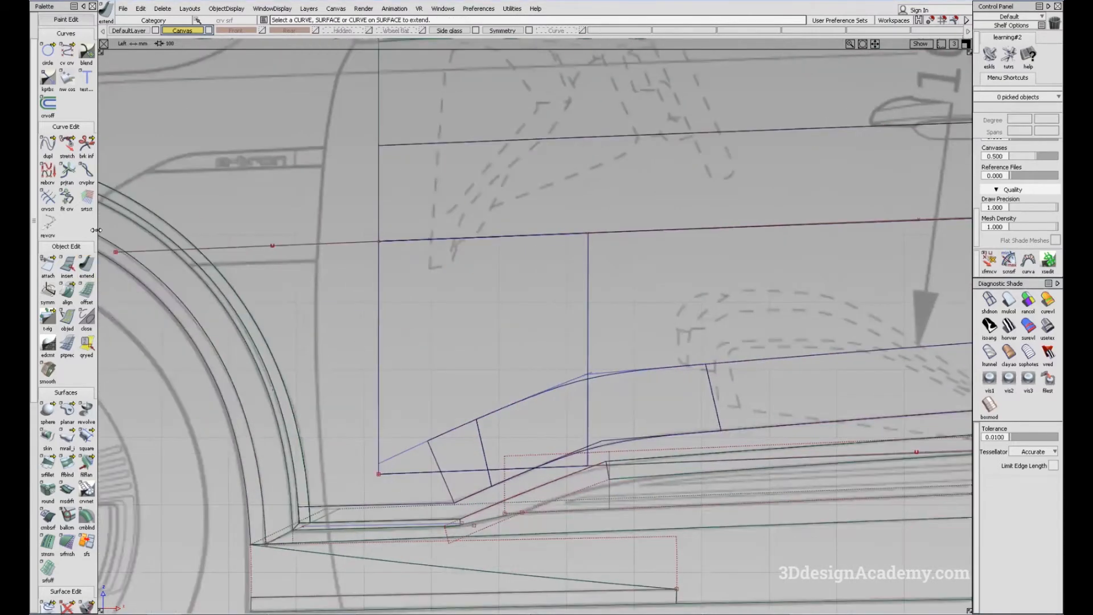
- Extend the patch's front edge about 390 mm forward across the front wheel arch, using the Extrapolate type with Merge enabled
double_click(88, 262)
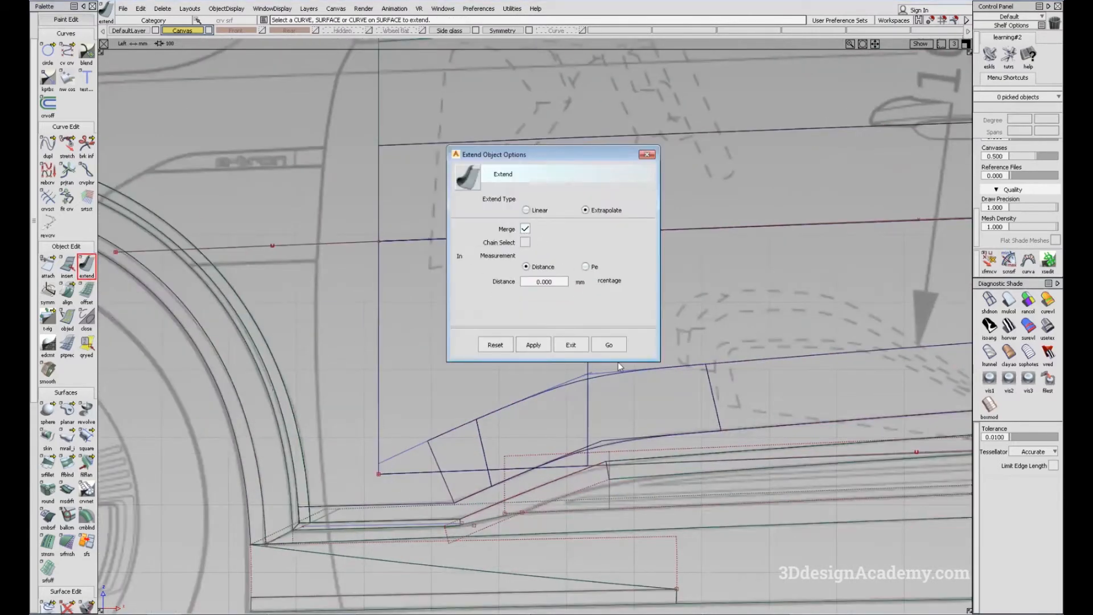
click(609, 344)
click(403, 359)
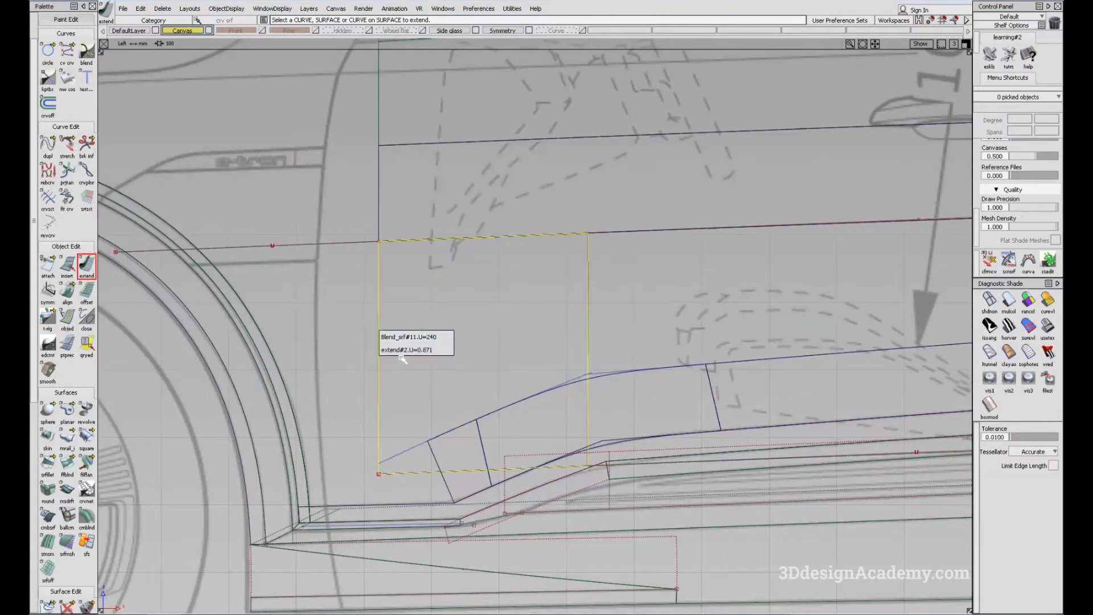
alt+shift+middle_drag(387, 264, 450, 337)
ctrl+shift+drag(489, 359, 438, 259)
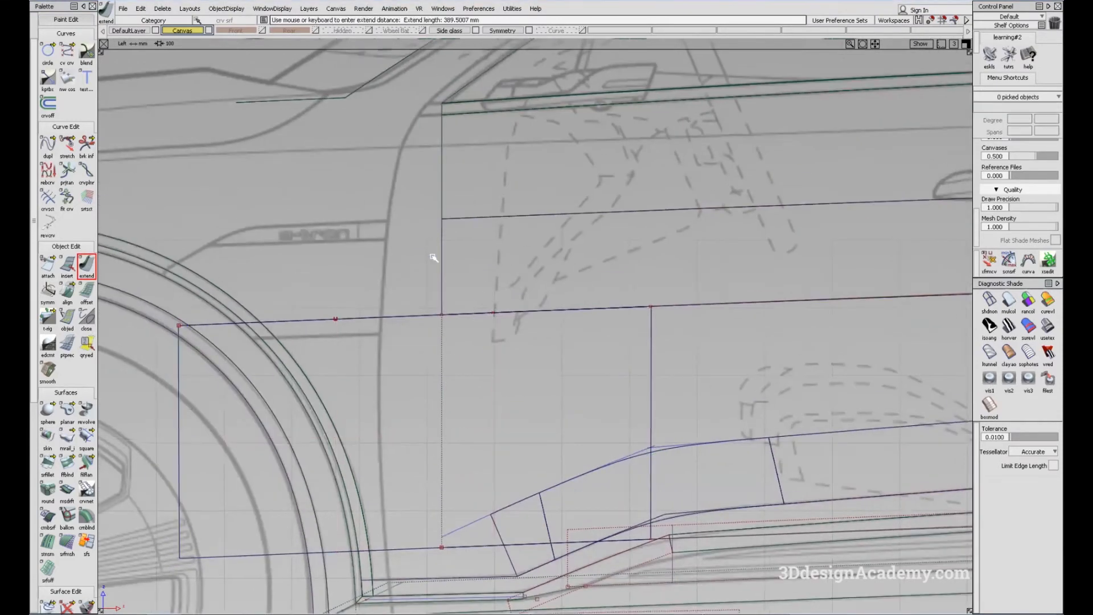
- Extend the middle door side surface's front edge rearward by about 310 mm as a separate patch, in line with the lower patch's rear edge
double_click(86, 266)
click(608, 343)
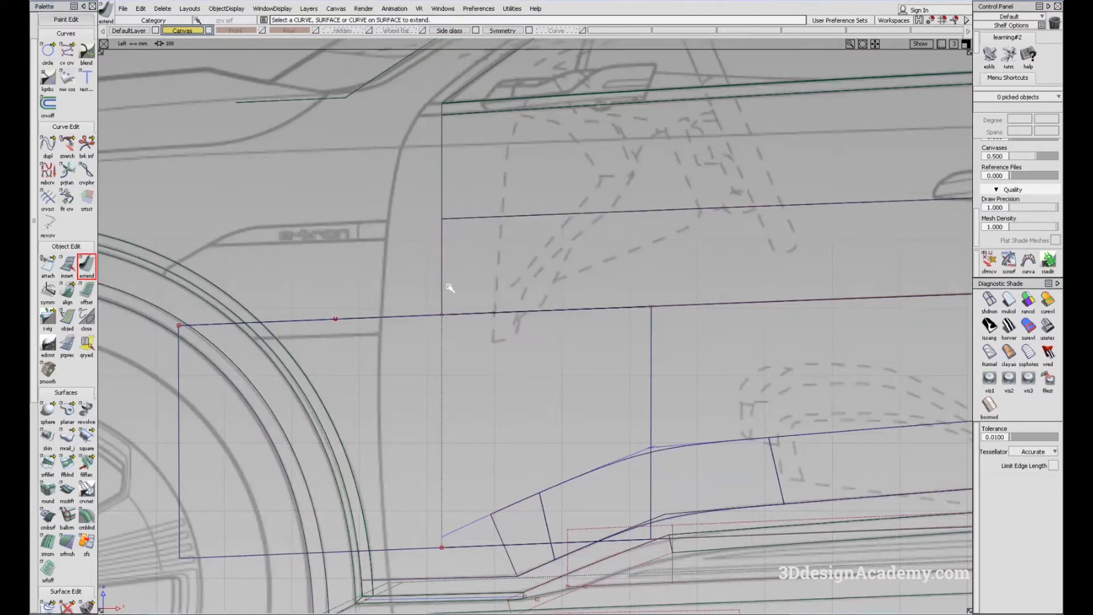
drag(446, 292, 654, 322)
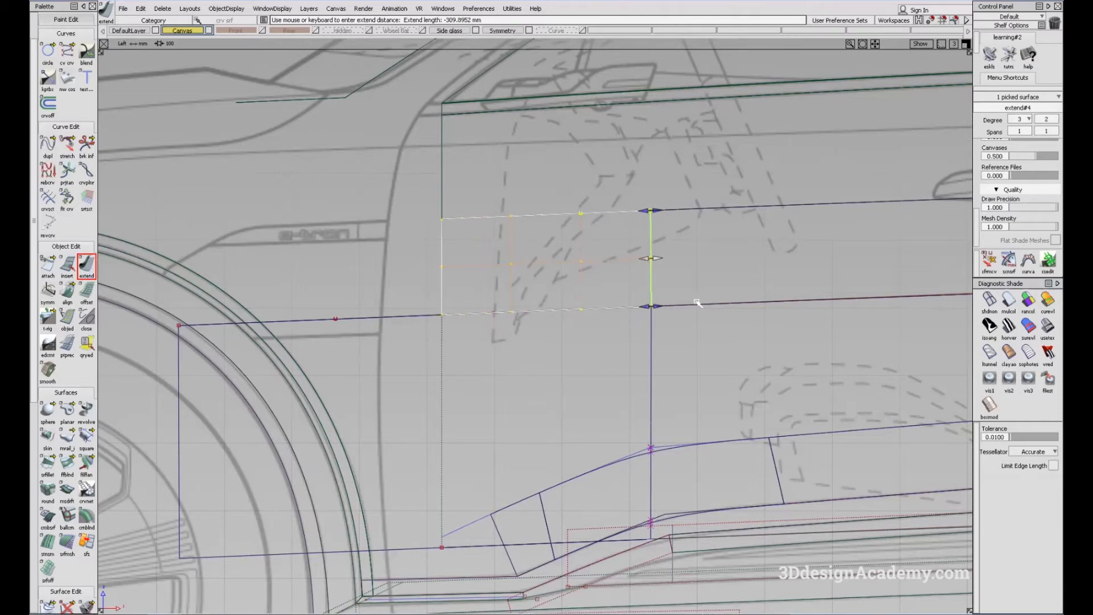
- Adjust the middle patch's rear edge by about 2.3 mm using Extrapolate with Merge off, snapping it to the lower patch's rear edge
alt+shift+right_drag(723, 307, 724, 344)
alt+shift+middle_drag(725, 344, 643, 322)
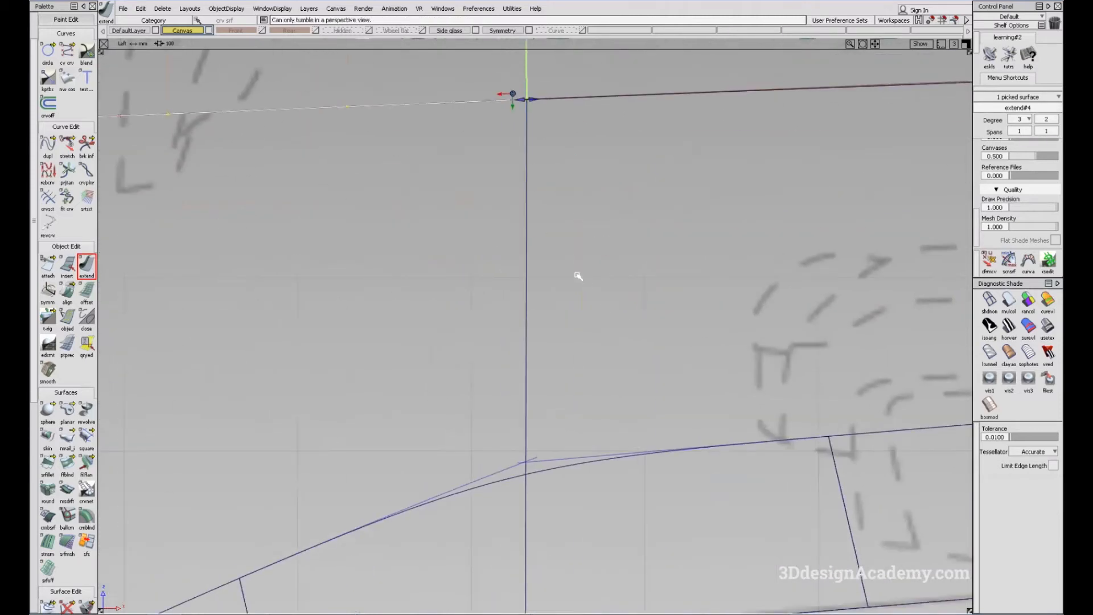
alt+shift+middle_drag(544, 353, 557, 268)
alt+shift+right_drag(516, 368, 610, 363)
click(70, 201)
click(80, 259)
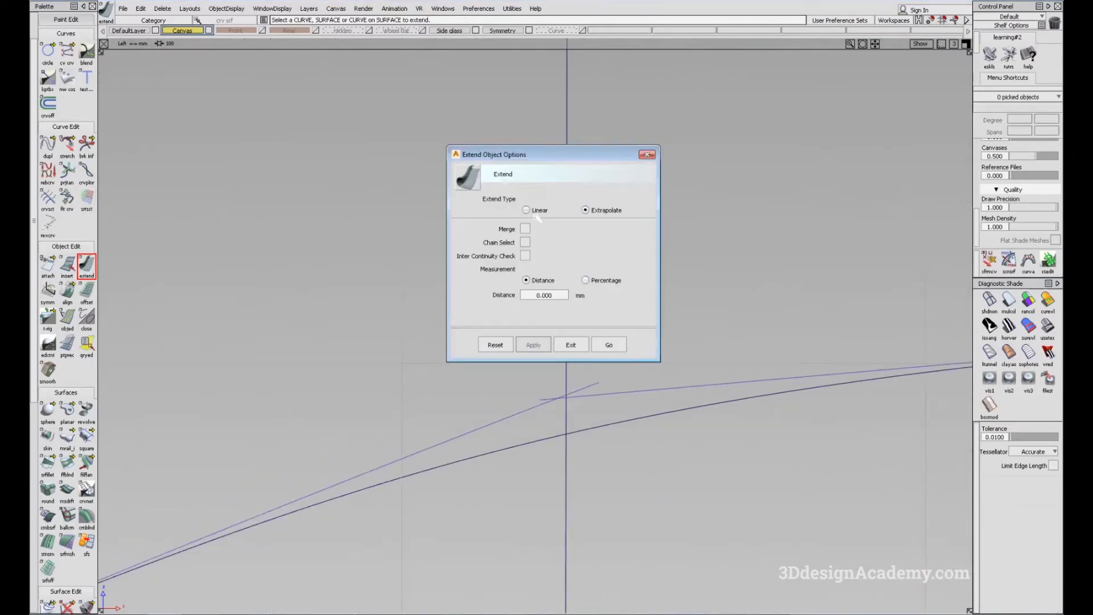
click(620, 345)
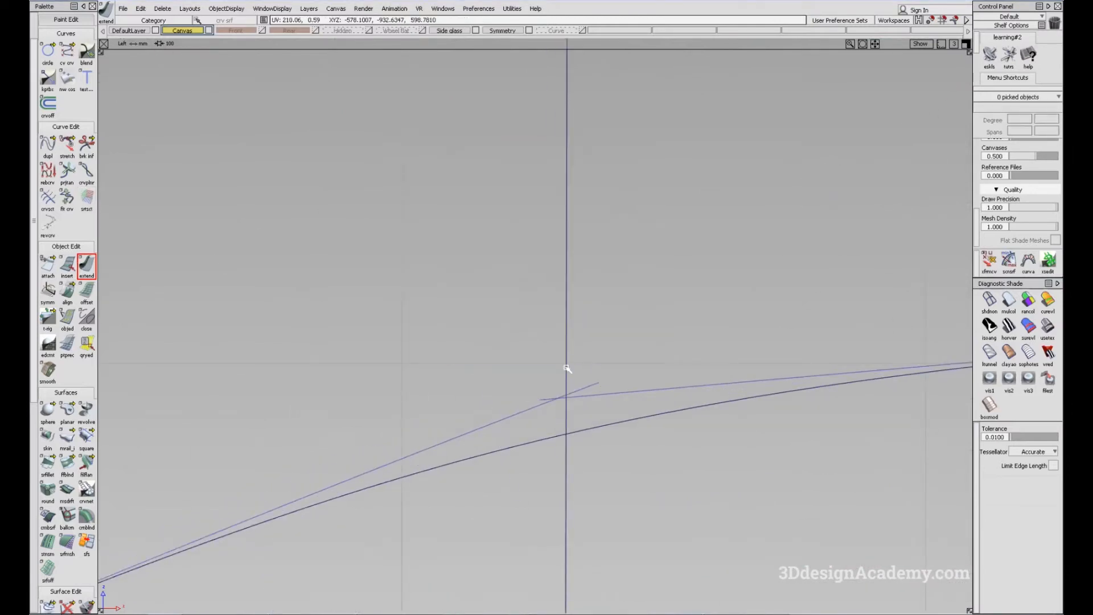
drag(582, 397, 559, 395)
alt+shift+right_drag(517, 368, 546, 391)
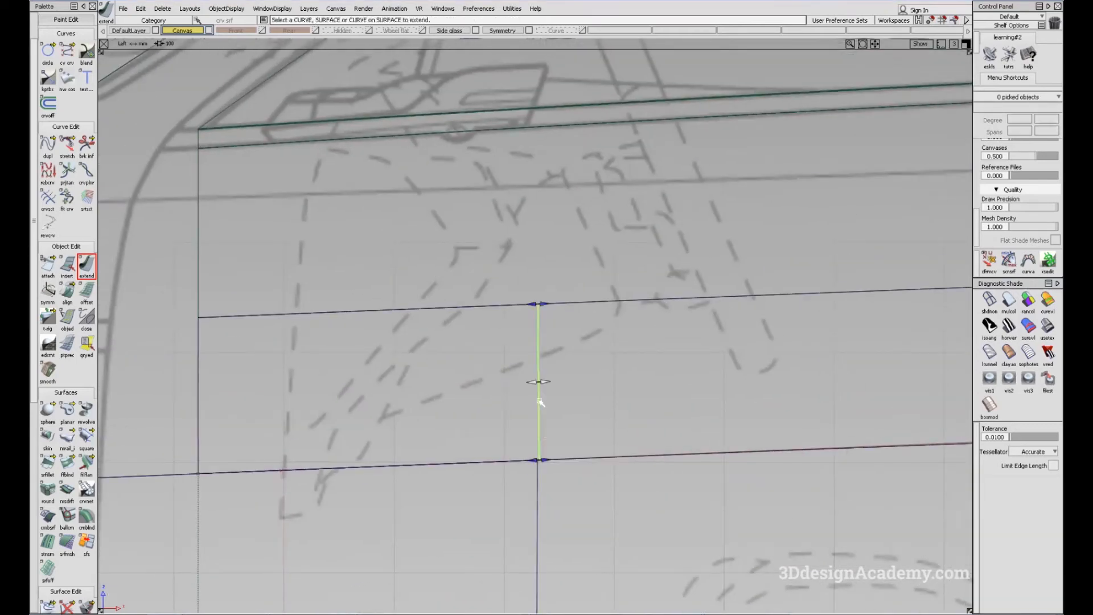
ctrl+alt+drag(538, 475, 537, 466)
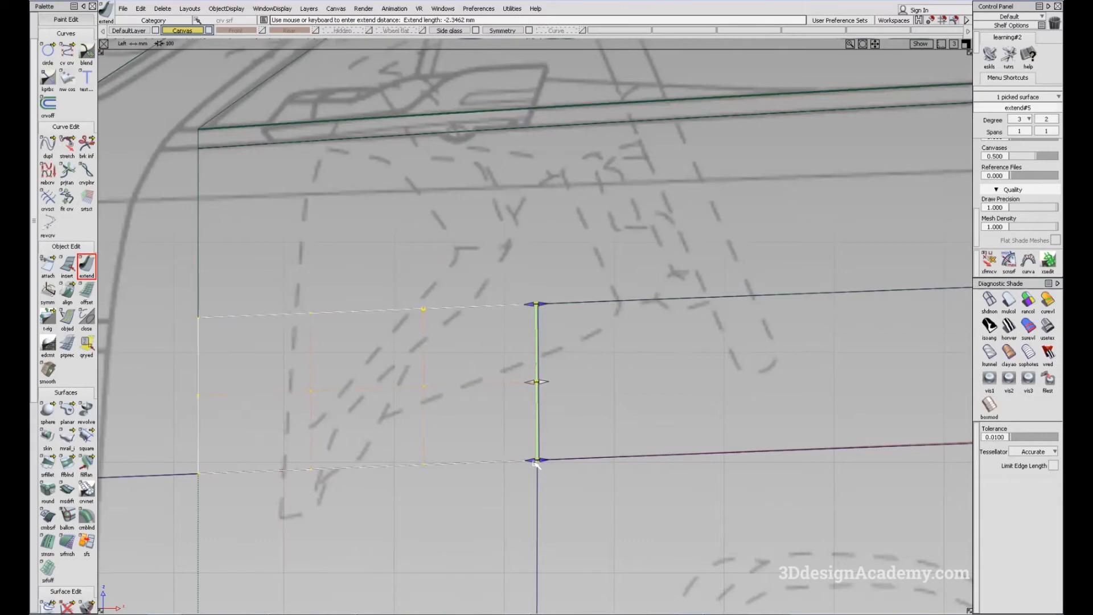
- Extend the middle patch's front edge forward across the front wheel arch, snapping it to the front end of the lower patch
ctrl+shift+drag(207, 419, 198, 357)
click(198, 357)
click(267, 381)
alt+shift+middle_drag(264, 443, 396, 354)
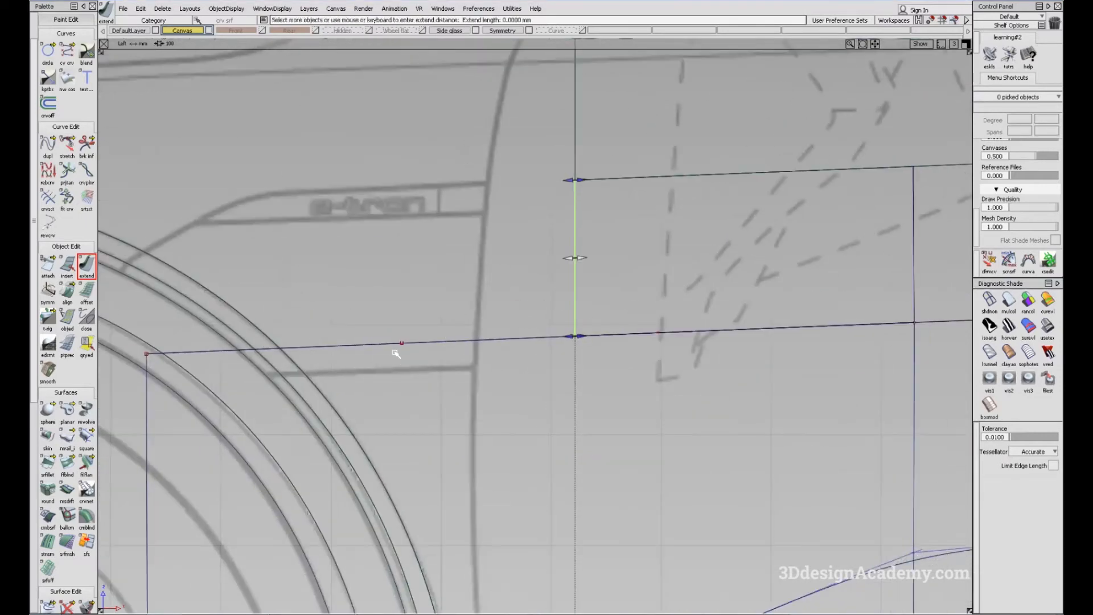
ctrl+alt+drag(394, 347, 146, 353)
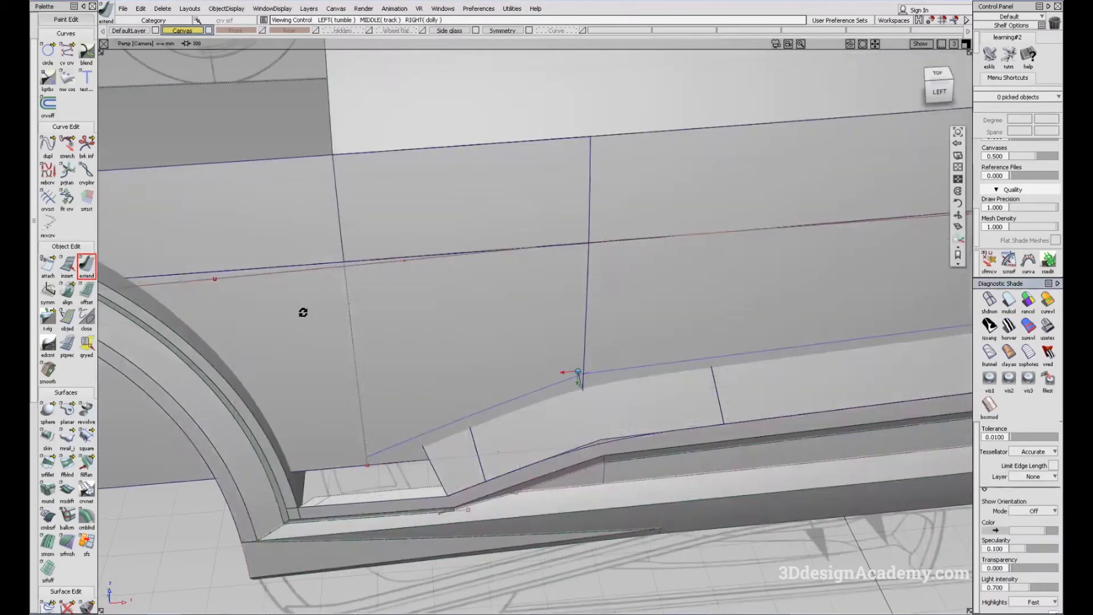
- Align the lower front patch's upper edge to the character-line curve with G0 continuity, 2 extra CV rows and a blend factor of 0
mouse_move(303, 310)
alt+shift+mouse_down()
mouse_move(381, 322)
mouse_move(327, 319)
mouse_move(404, 400)
alt+shift+mouse_up()
click(69, 293)
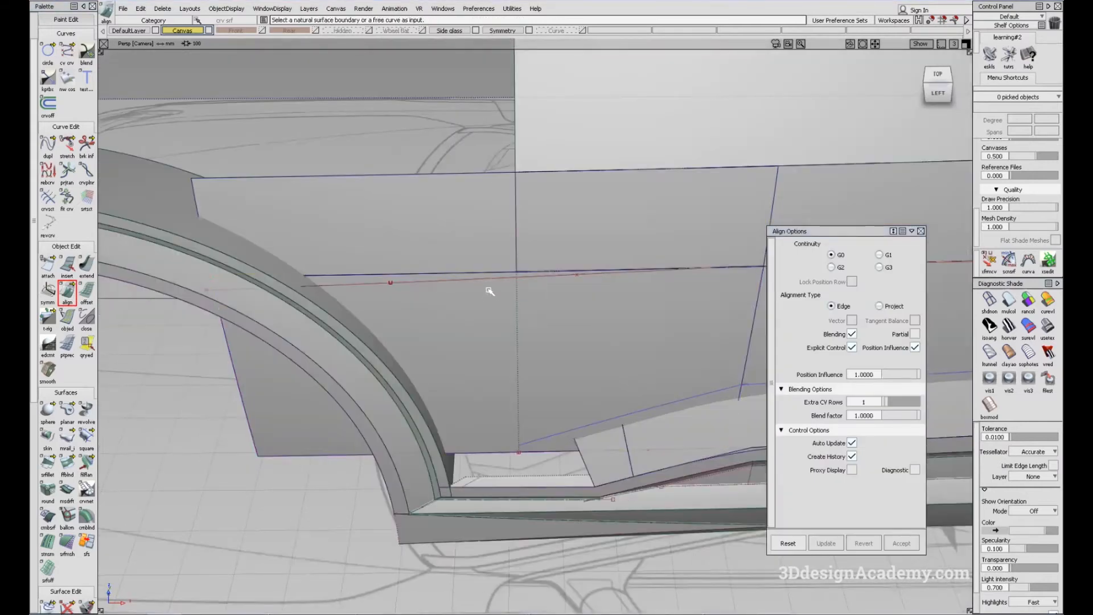
click(465, 281)
click(466, 281)
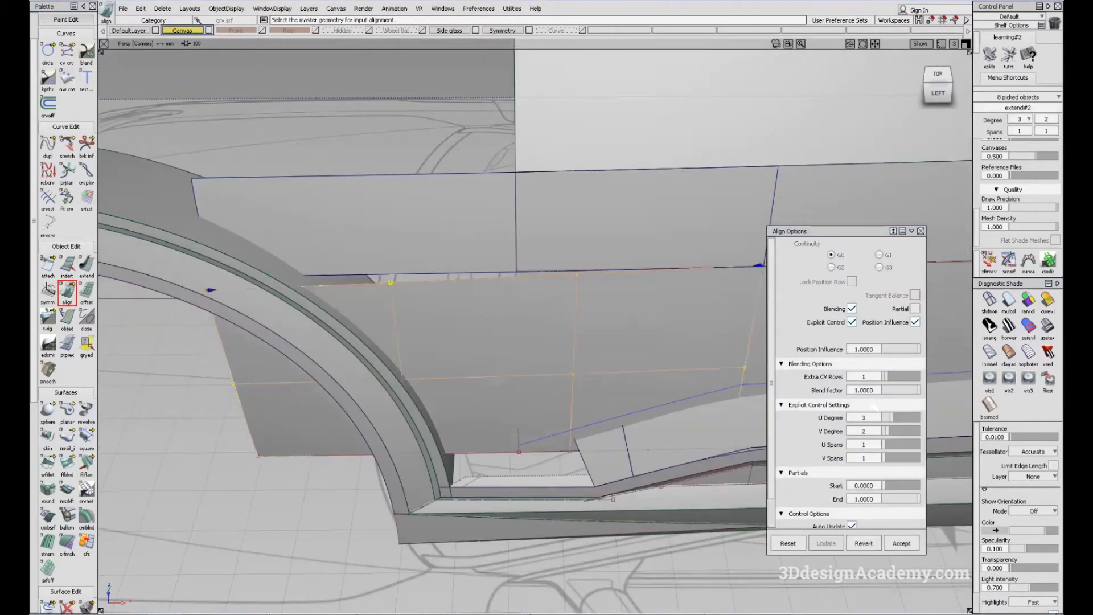
click(891, 377)
click(899, 388)
- Select the lower door side surface behind the front wheel arch and turn its controls display on
alt+shift+drag(513, 412, 610, 244)
ctrl+shift+drag(611, 239, 610, 204)
alt+shift+drag(603, 250, 464, 251)
mouse_move(639, 355)
alt+shift+mouse_down()
mouse_move(586, 363)
mouse_move(638, 364)
mouse_move(637, 344)
mouse_move(711, 345)
alt+shift+mouse_up()
ctrl+shift+drag(676, 237, 626, 313)
click(603, 262)
ctrl+shift+right_drag(596, 250, 662, 312)
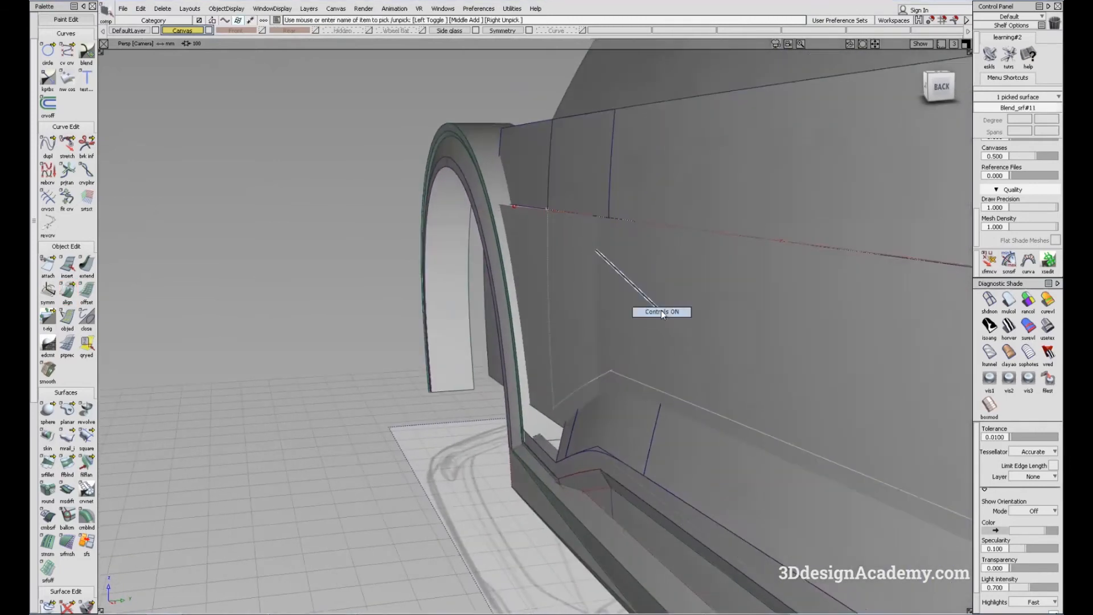
alt+shift+drag(591, 319, 788, 356)
mouse_move(561, 245)
alt+shift+mouse_down()
mouse_move(581, 302)
mouse_move(605, 315)
alt+shift+mouse_up()
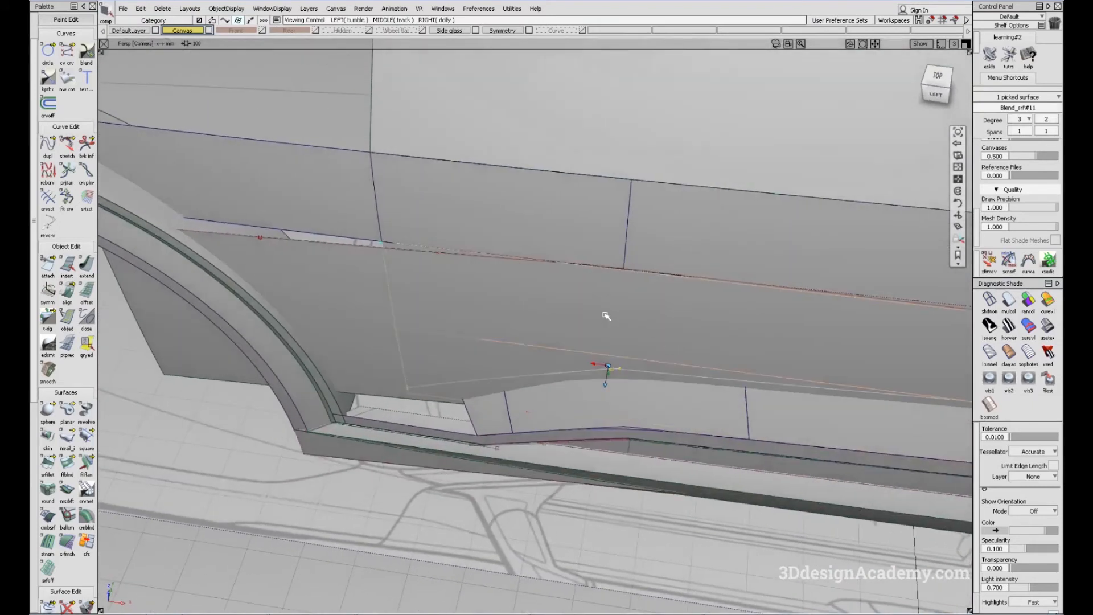
click(599, 260)
- Pick the character-line curve with the Stretch tool and examine its shape toward the front wheel arch from the side and rear
click(64, 147)
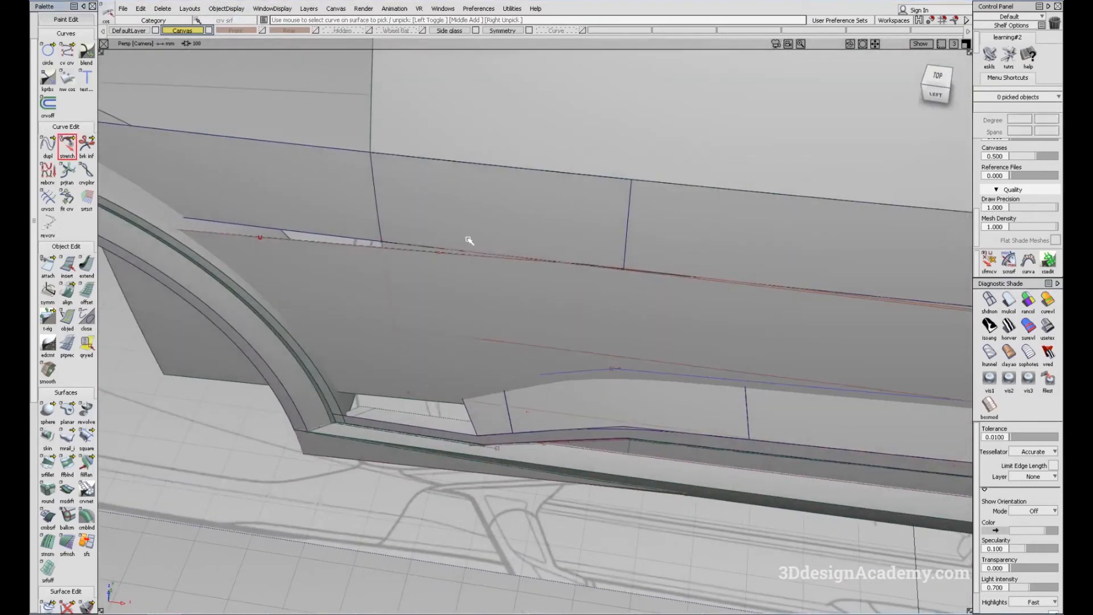
click(487, 259)
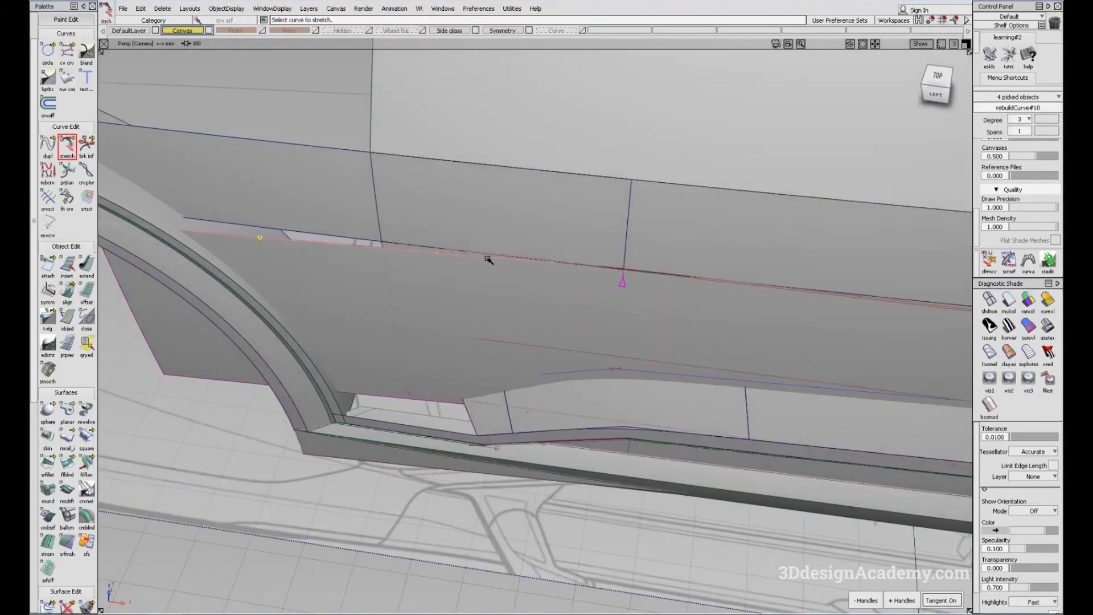
alt+shift+drag(610, 256, 592, 277)
alt+shift+right_drag(592, 278, 687, 251)
mouse_move(688, 251)
alt+shift+mouse_down()
mouse_move(666, 324)
mouse_move(637, 234)
mouse_move(629, 303)
alt+shift+mouse_up()
alt+shift+right_drag(630, 302, 278, 402)
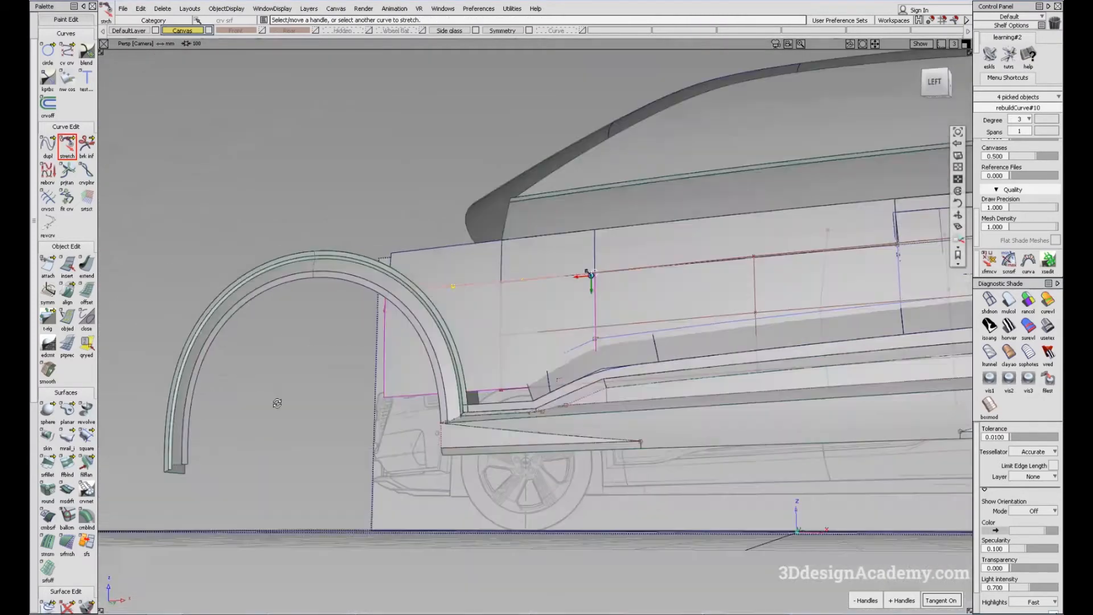
alt+shift+drag(279, 402, 593, 326)
alt+shift+right_drag(592, 327, 410, 263)
alt+shift+drag(410, 263, 537, 318)
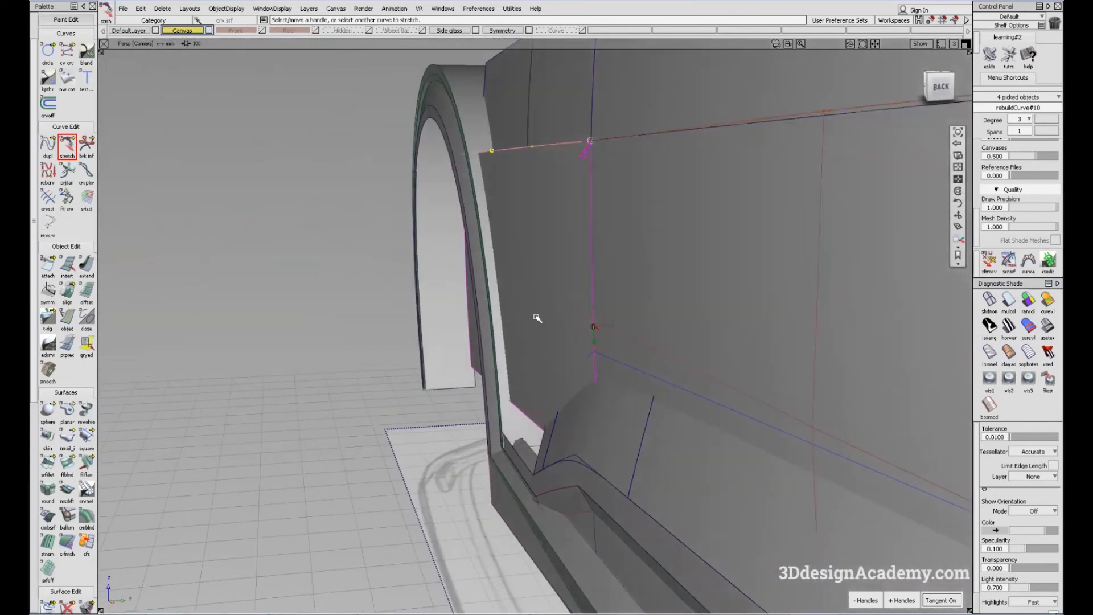
- Try moving the door side's lower edge curve slightly near the front wheel arch, and undo that move
ctrl+shift+drag(707, 446, 710, 319)
click(706, 315)
alt+shift+drag(620, 312, 690, 328)
mouse_move(550, 520)
ctrl+shift+mouse_down()
mouse_move(540, 385)
mouse_move(529, 370)
ctrl+shift+mouse_up()
click(528, 371)
alt+shift+right_drag(538, 361, 517, 410)
alt+shift+drag(516, 410, 595, 388)
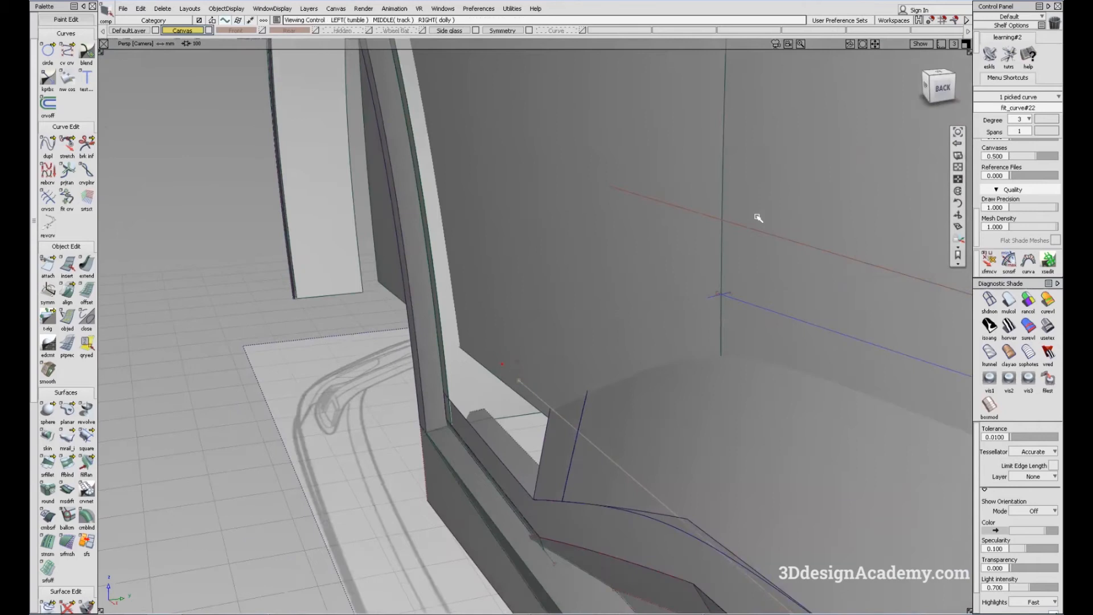
alt+shift+right_drag(756, 217, 609, 109)
alt+shift+drag(512, 364, 554, 342)
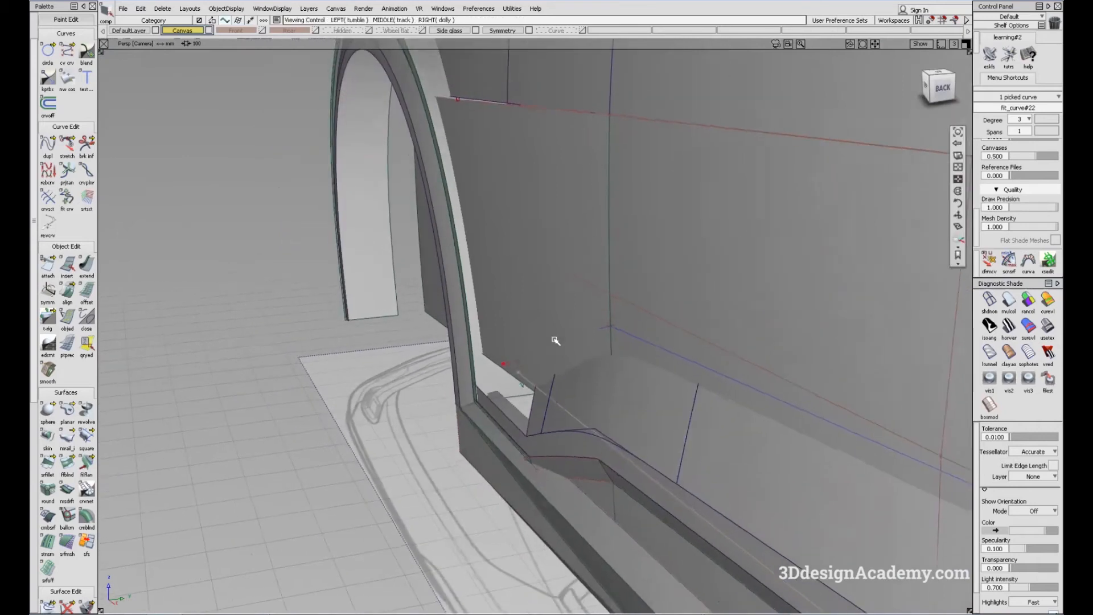
alt+shift+right_drag(554, 342, 505, 398)
key(w)
middle_drag(523, 423, 520, 425)
key(ctrl+z)
- Align the lower front patch's rear edge to the door side surface by projection along the left view, with G0 continuity and 3 extra CV rows
alt+shift+drag(662, 312, 750, 422)
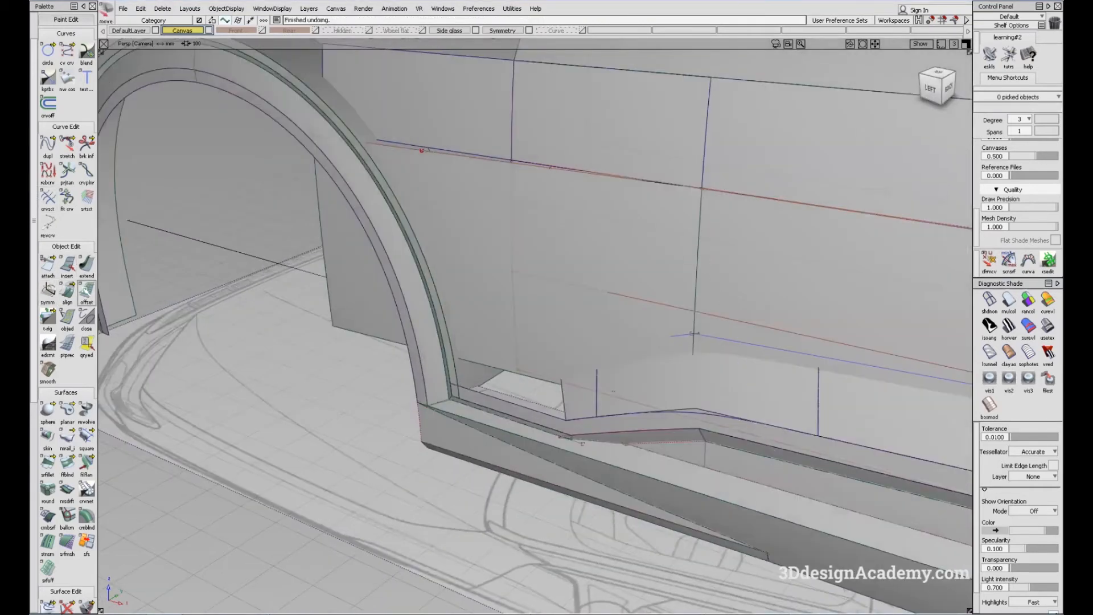
double_click(67, 292)
alt+shift+middle_drag(415, 224, 308, 261)
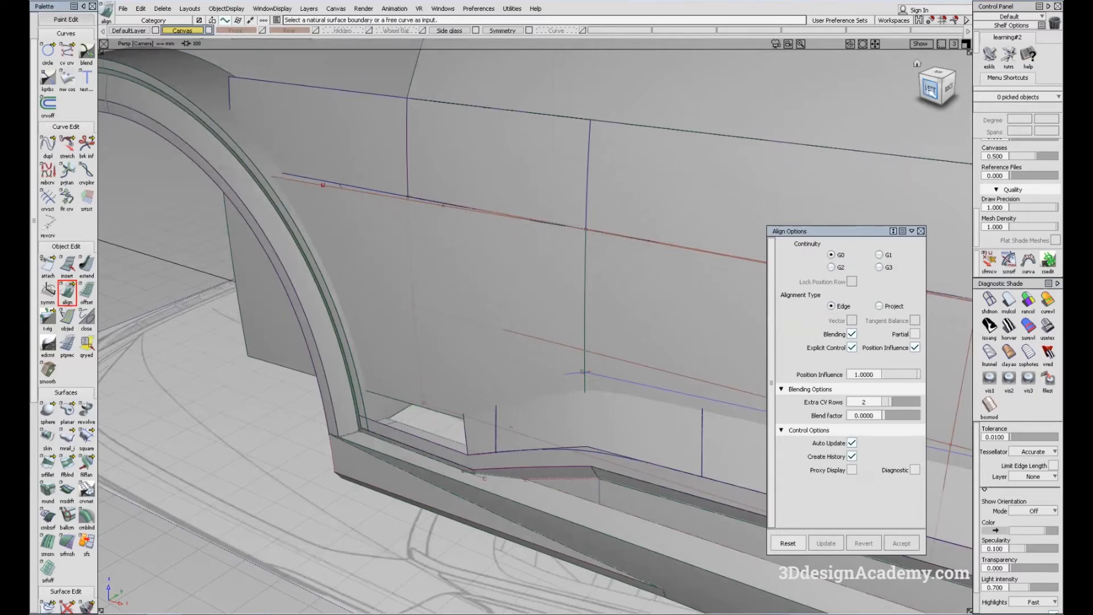
click(931, 88)
click(879, 306)
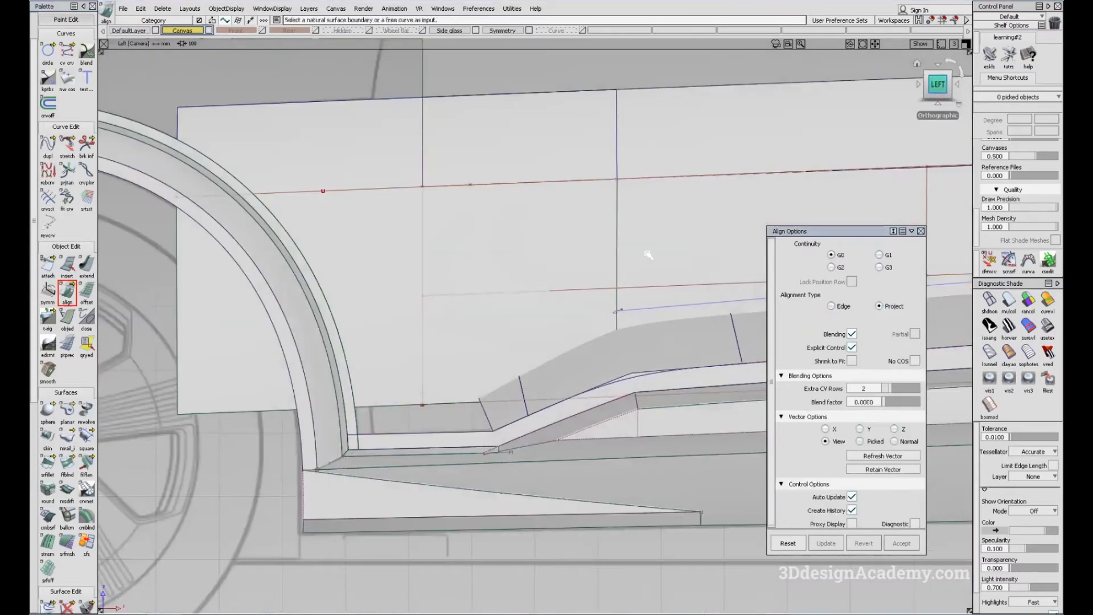
click(619, 233)
key(Return)
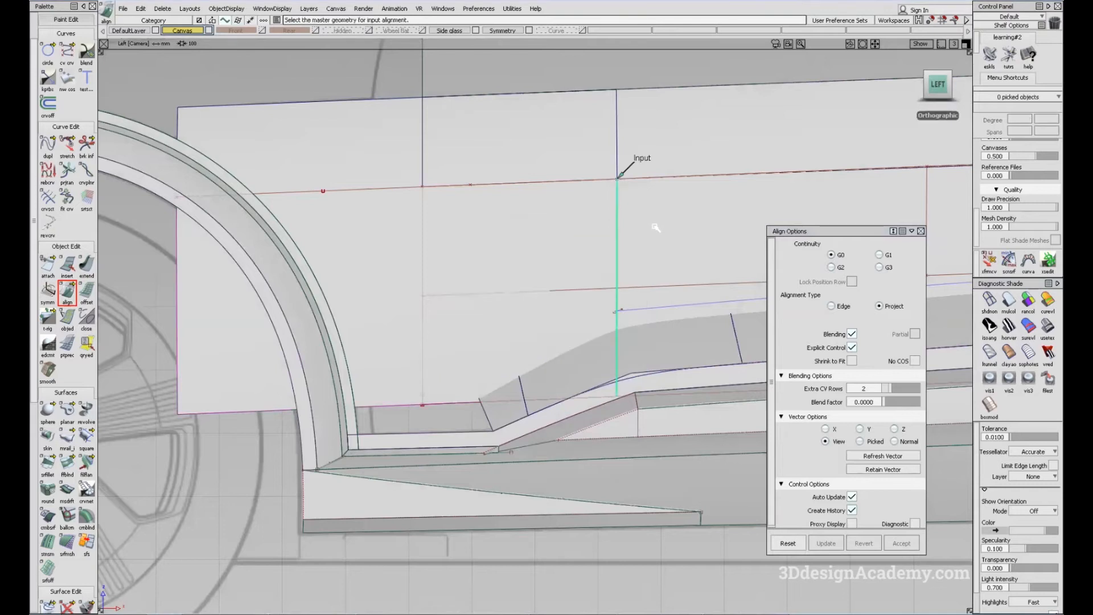
click(656, 227)
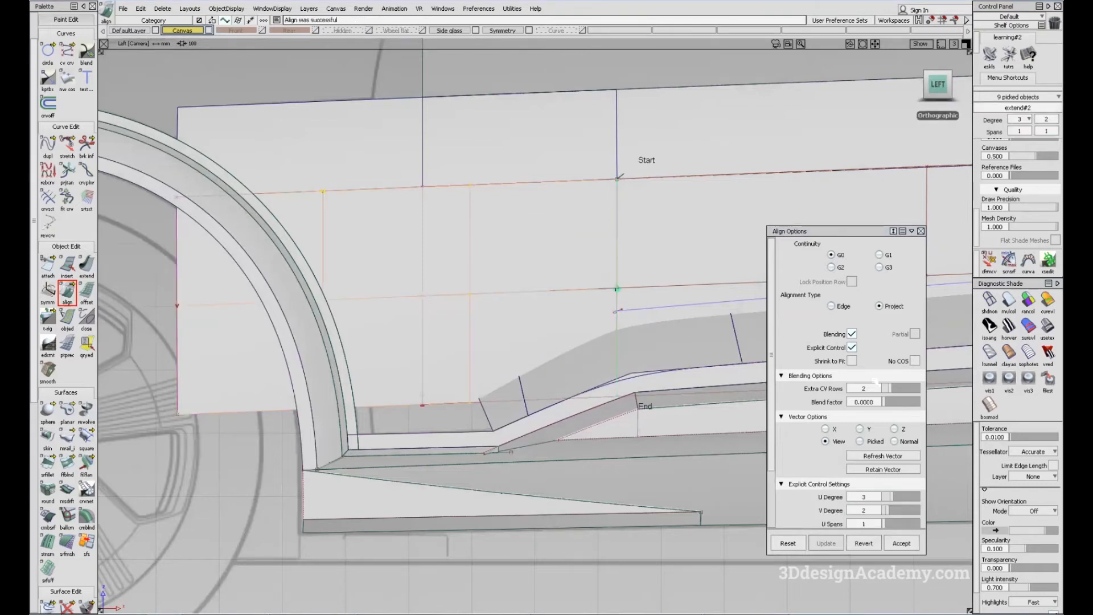
click(893, 388)
- Select the door side's lower edge curve and nudge it in small moves to adjust the body side near the front wheel arch
alt+shift+drag(643, 310, 456, 319)
key(ctrl+z)
key(ctrl+z)
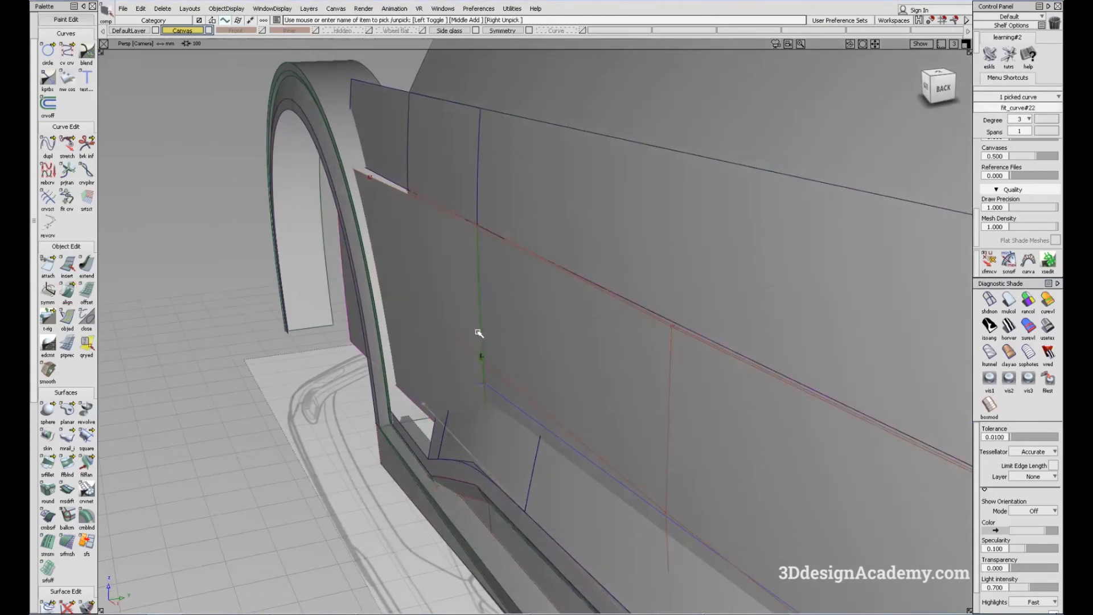
alt+shift+drag(481, 344, 406, 243)
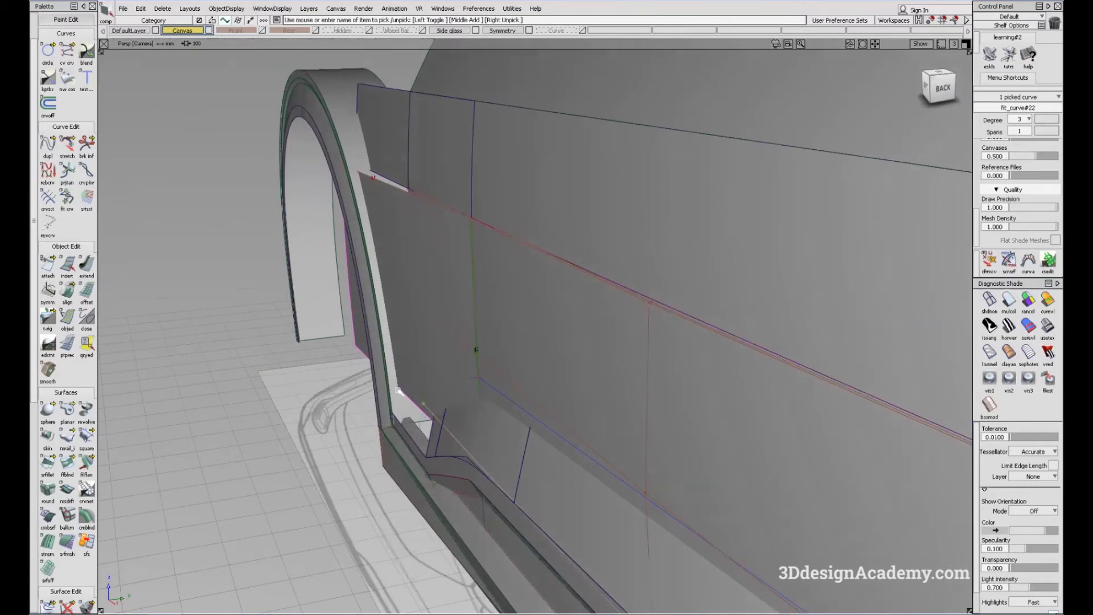
alt+shift+drag(496, 312, 559, 303)
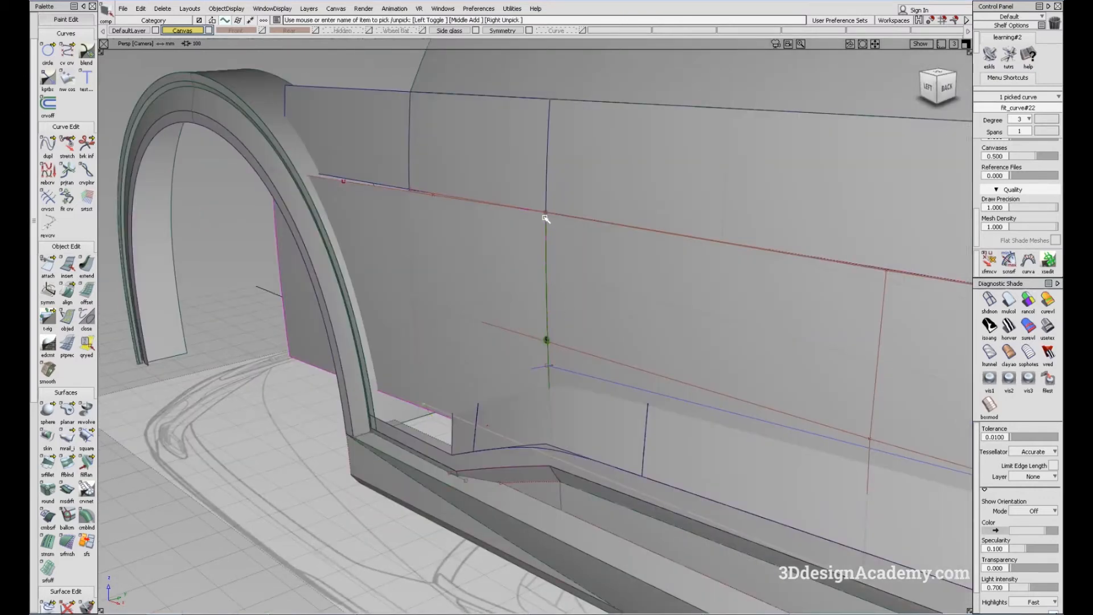
alt+shift+drag(544, 257, 340, 308)
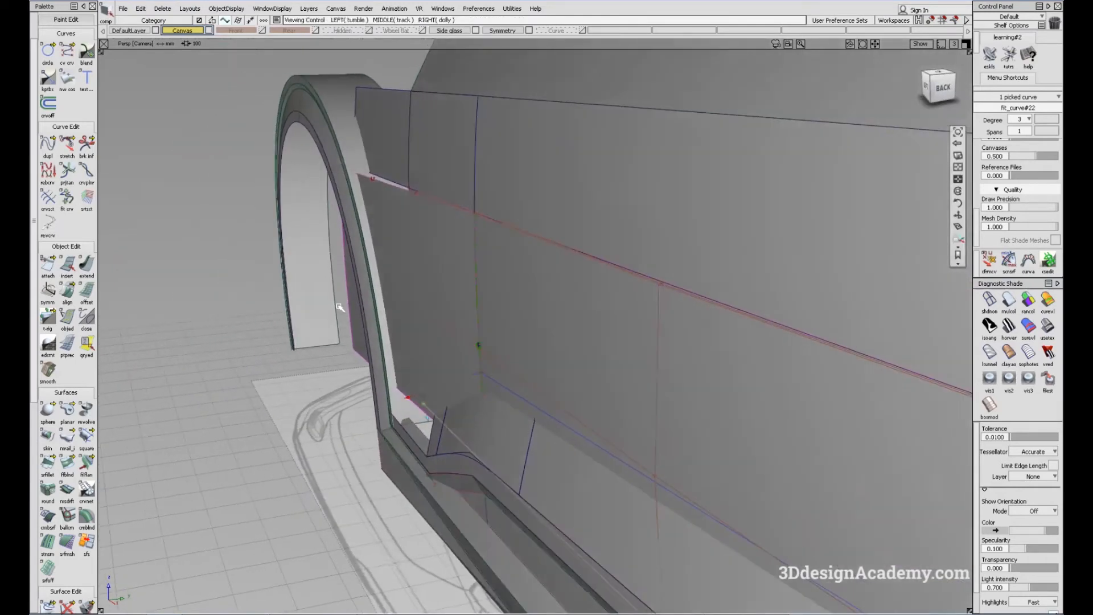
ctrl+shift+right_click(317, 394)
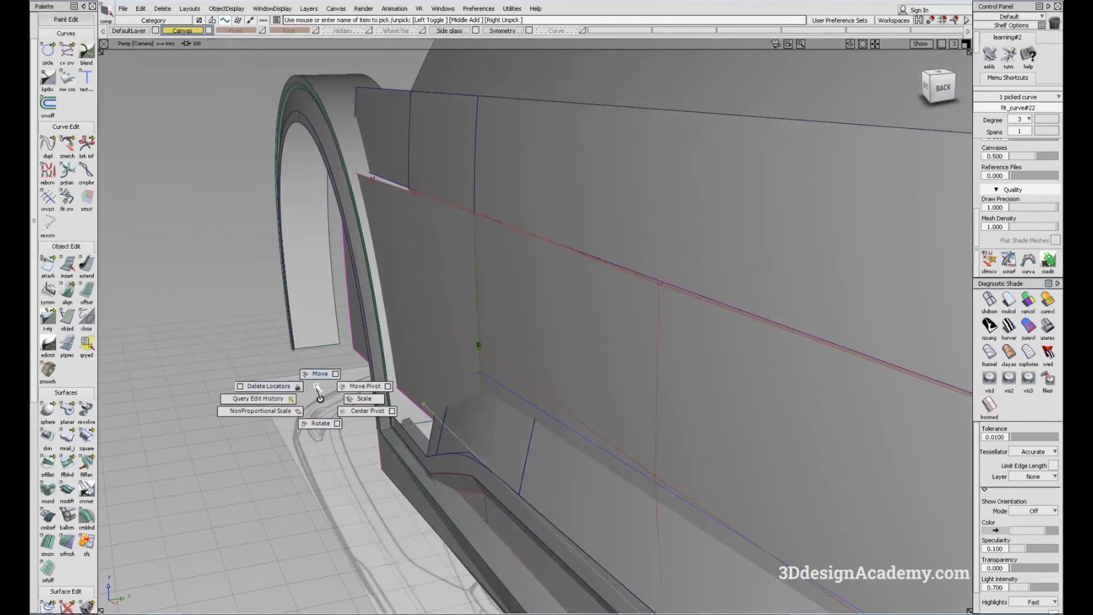
middle_drag(324, 385, 323, 387)
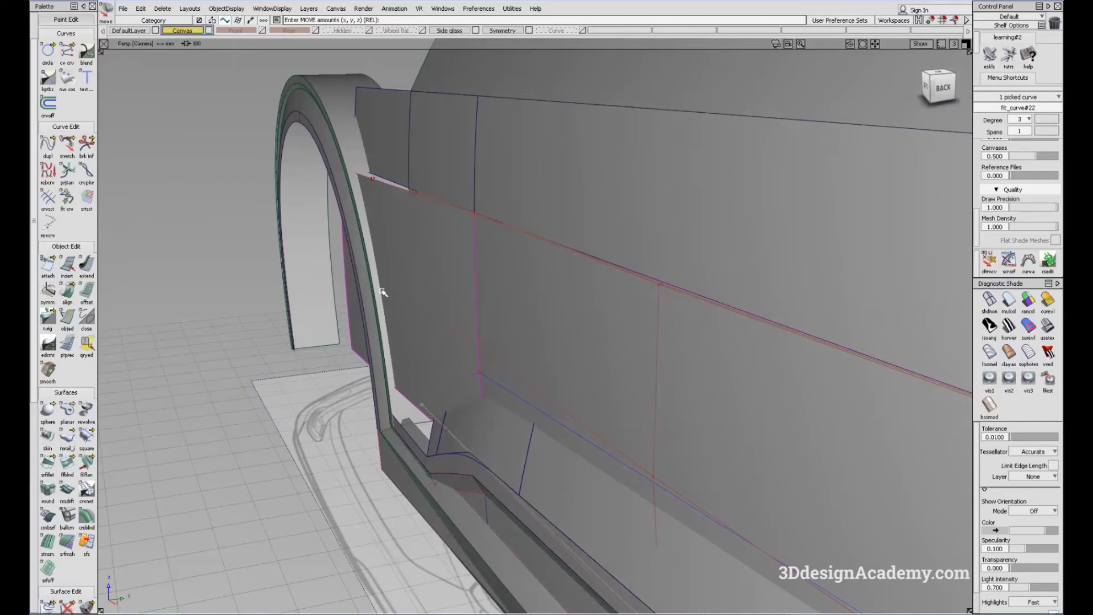
middle_drag(332, 403, 333, 397)
middle_drag(334, 398, 337, 398)
alt+shift+drag(419, 410, 359, 414)
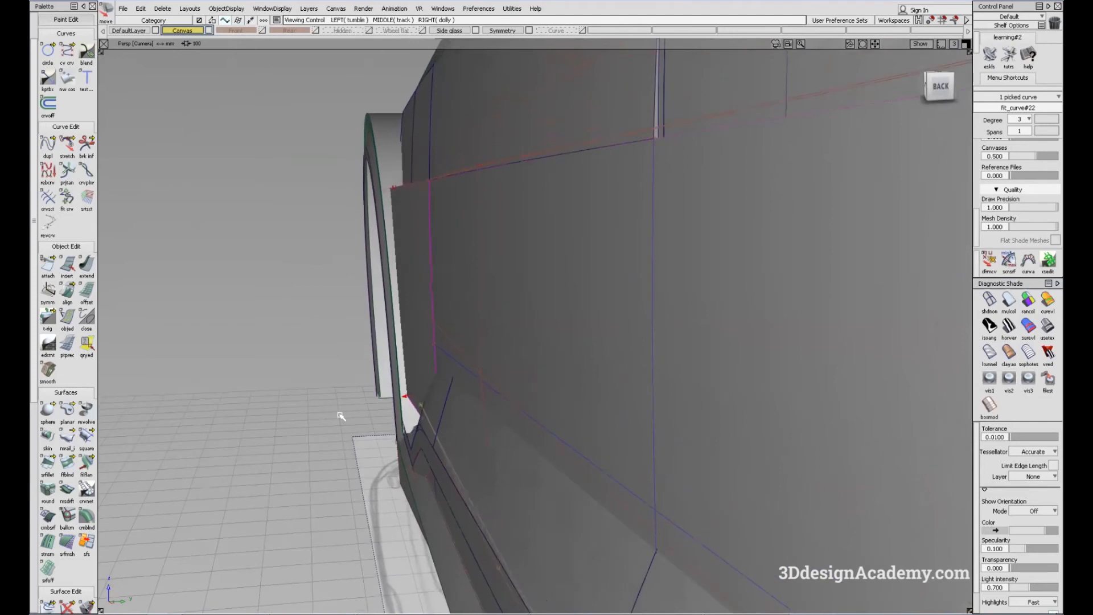
middle_drag(344, 418, 344, 422)
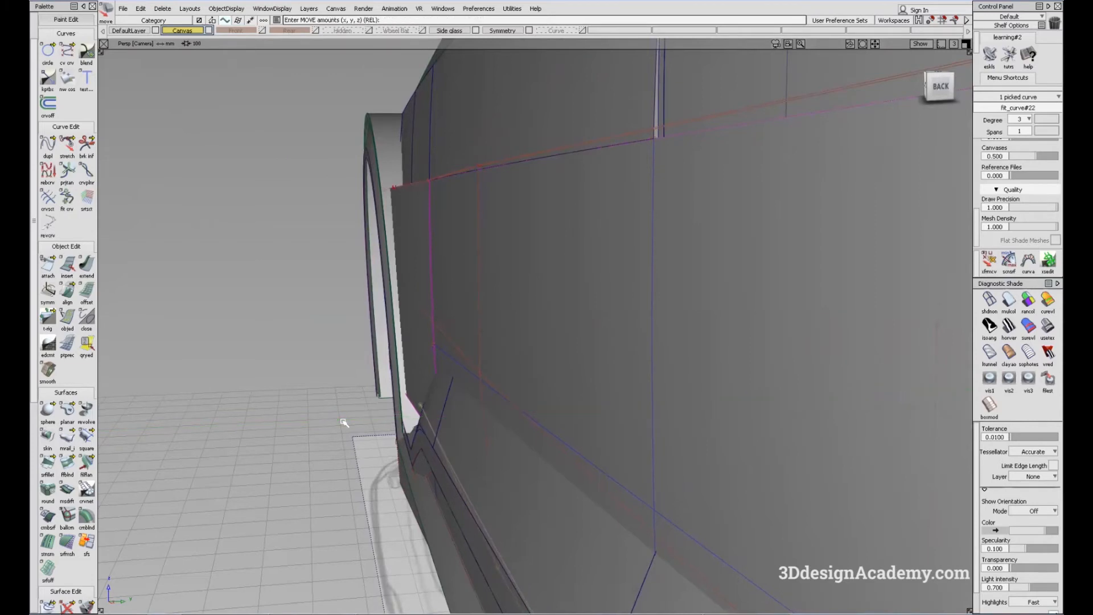
- Try to align the upper front patch's lower edge to the lower patch by projection, then by edge with G0 and 2 extra CV rows
alt+shift+drag(364, 386, 700, 353)
alt+shift+right_drag(701, 353, 641, 322)
alt+shift+drag(641, 321, 439, 367)
alt+shift+right_drag(428, 365, 441, 334)
alt+shift+drag(442, 334, 475, 494)
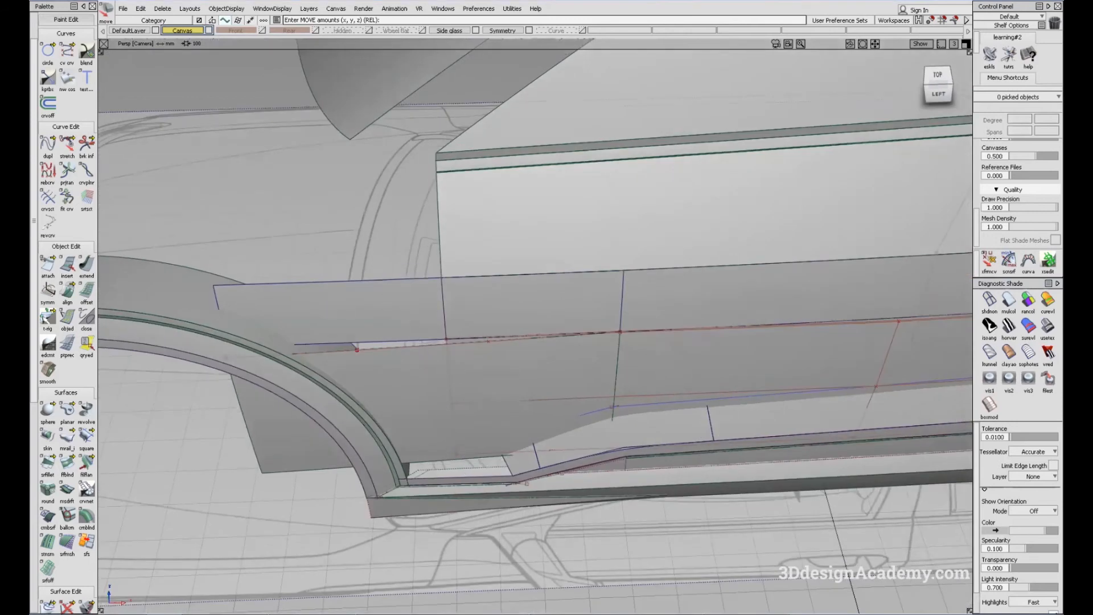
click(68, 294)
click(393, 341)
click(401, 346)
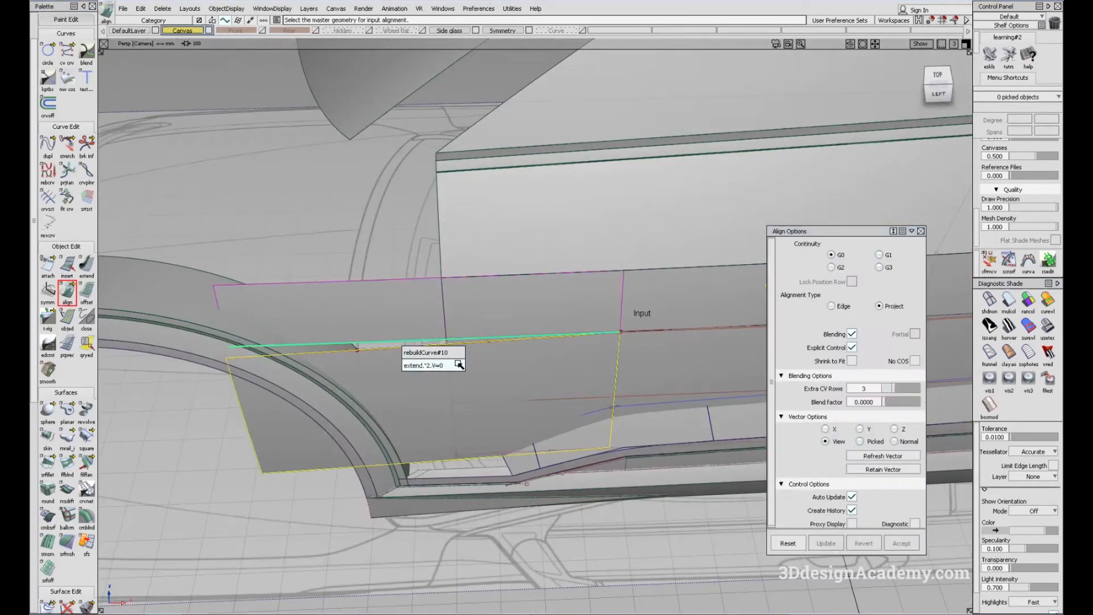
click(421, 365)
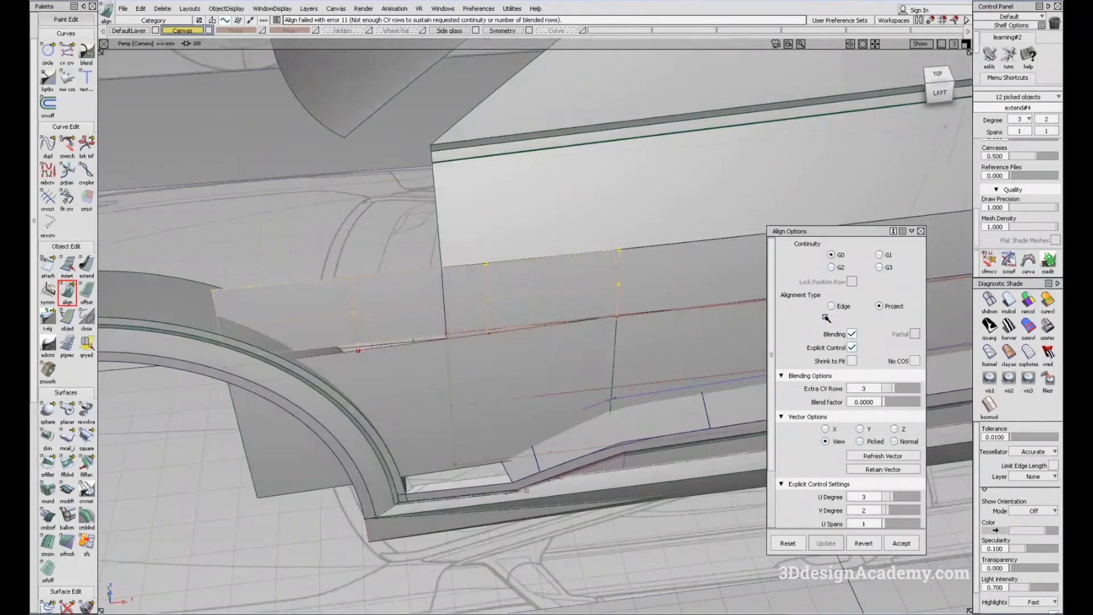
click(832, 306)
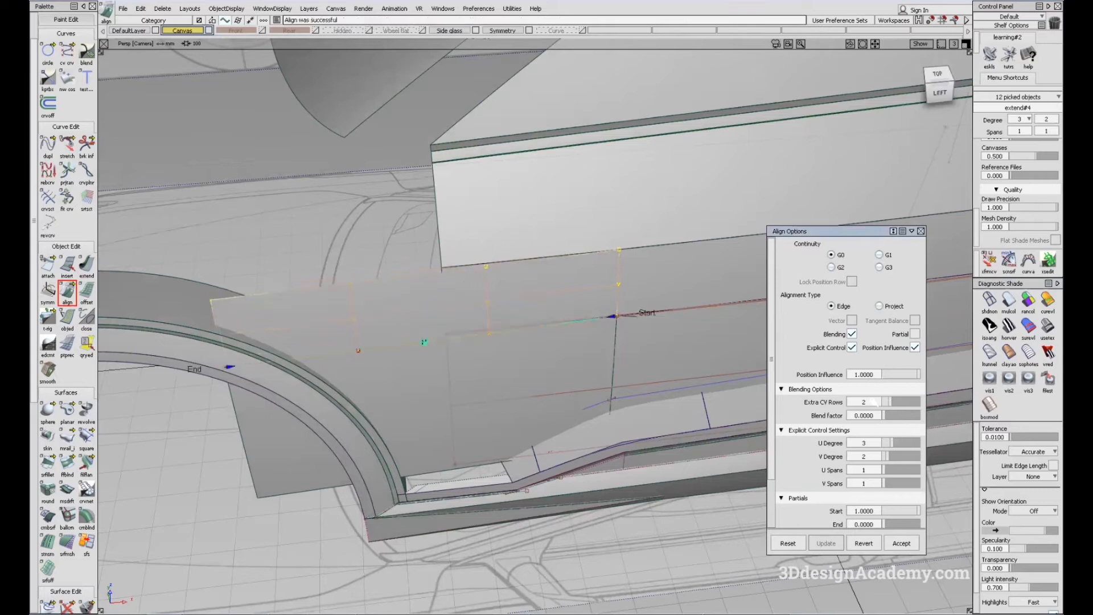
alt+shift+drag(391, 368, 420, 452)
ctrl+shift+drag(420, 452, 394, 340)
mouse_move(461, 395)
ctrl+shift+mouse_down()
mouse_move(350, 346)
mouse_move(471, 398)
mouse_move(538, 395)
ctrl+shift+mouse_up()
mouse_move(538, 395)
ctrl+shift+mouse_down()
mouse_move(410, 317)
mouse_move(467, 383)
ctrl+shift+mouse_up()
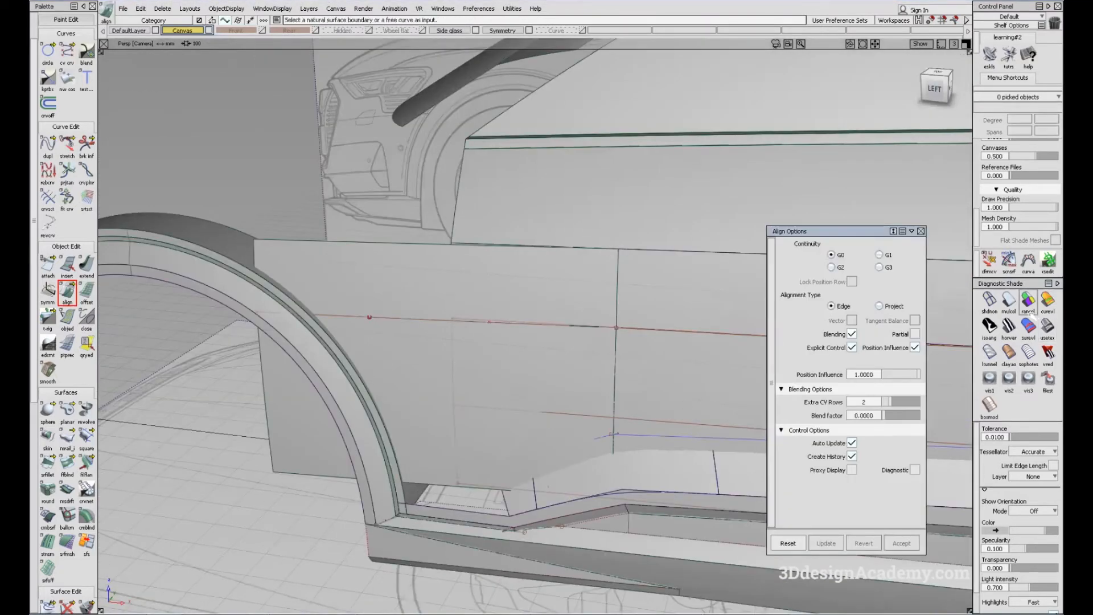
- Apply Showroom reflection shading and examine the highlights across the front patches and door side from the side, rear and above
click(1050, 330)
alt+shift+drag(572, 468, 650, 410)
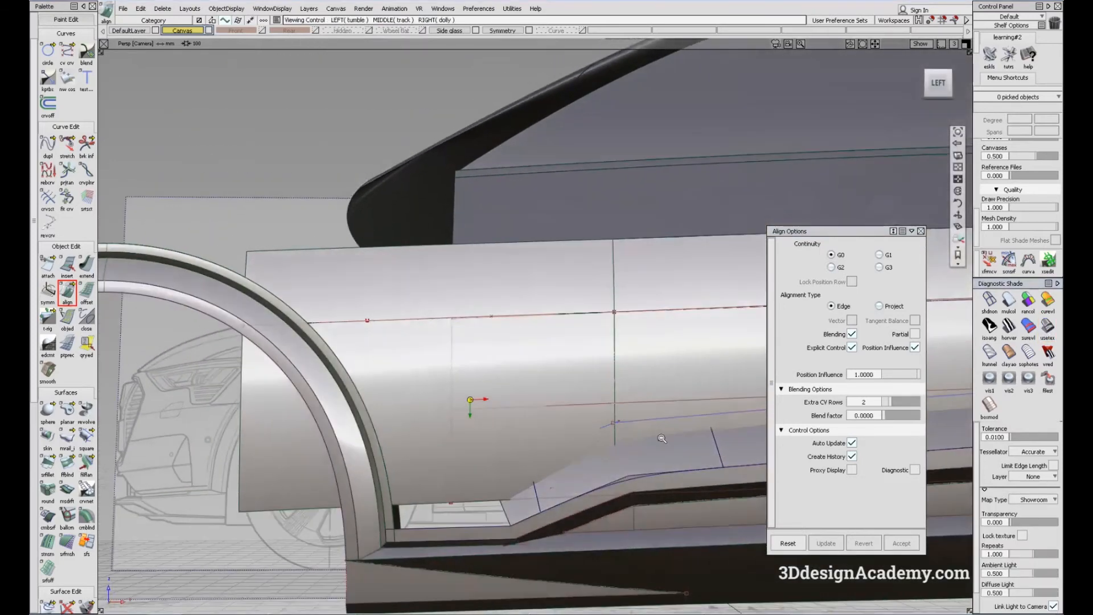
alt+shift+right_drag(662, 439, 513, 405)
ctrl+shift+drag(499, 365, 389, 386)
mouse_move(624, 383)
alt+shift+mouse_down()
mouse_move(475, 387)
mouse_move(587, 462)
alt+shift+mouse_up()
ctrl+shift+drag(590, 465, 477, 420)
alt+shift+drag(475, 415, 137, 356)
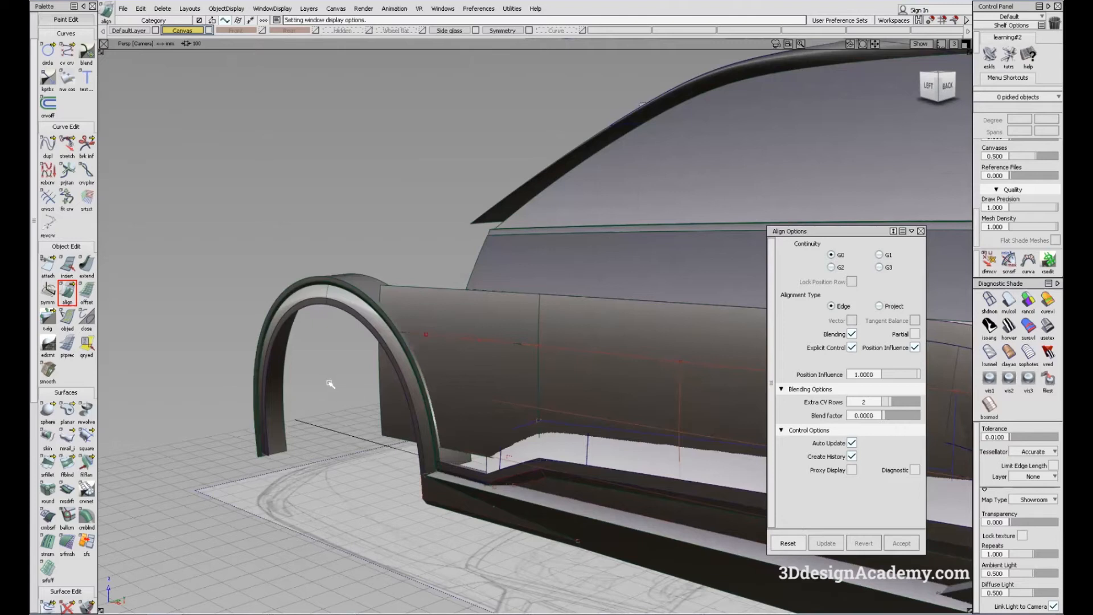
alt+shift+drag(515, 309, 471, 315)
alt+shift+middle_drag(471, 315, 481, 349)
alt+shift+drag(480, 349, 408, 439)
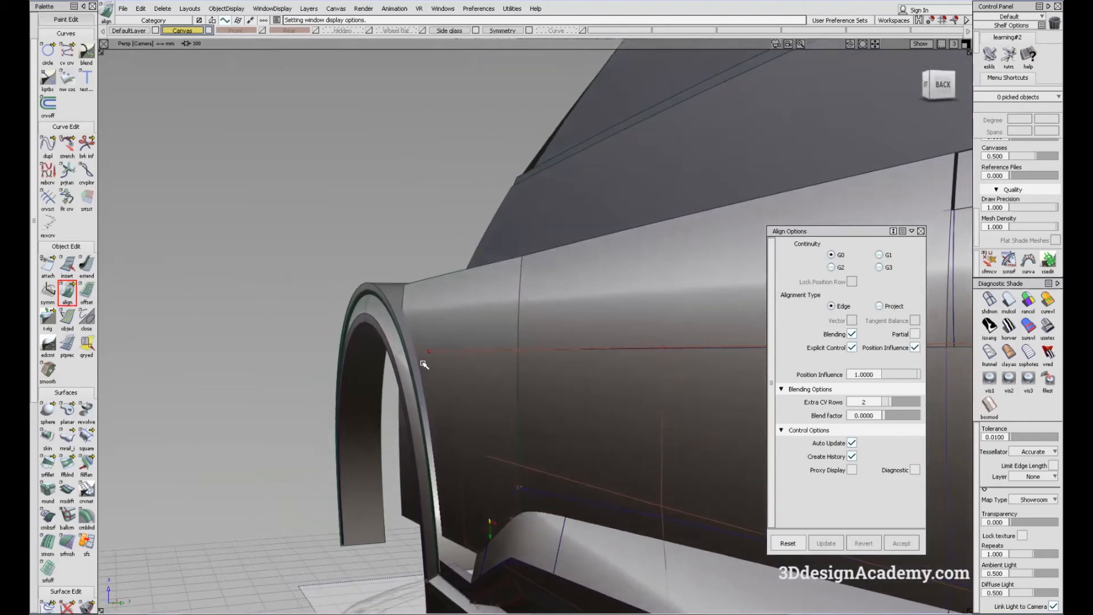
alt+shift+drag(432, 358, 403, 429)
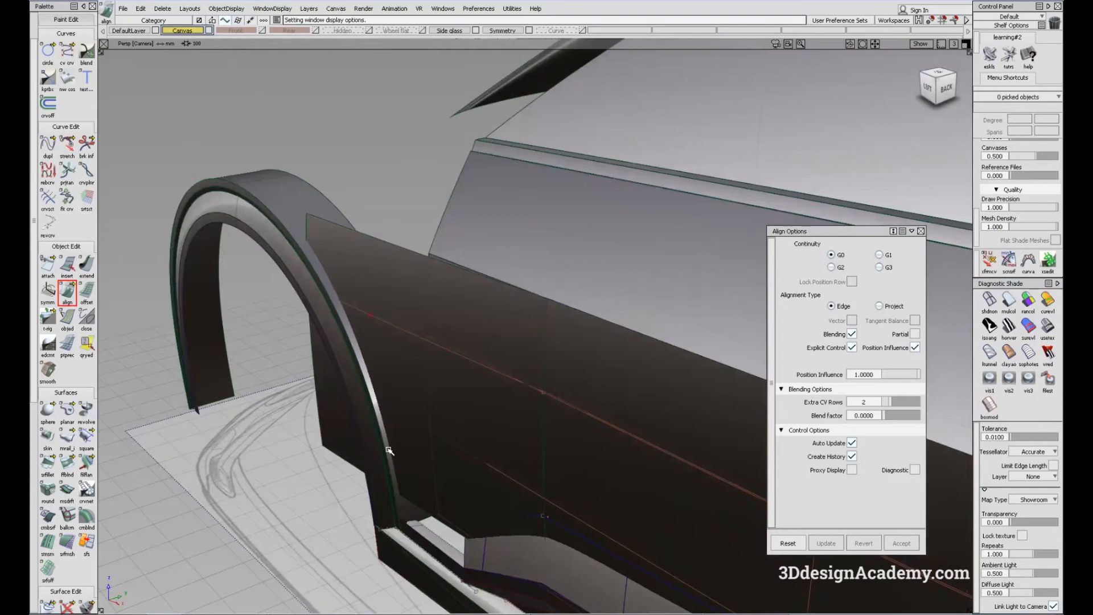
alt+shift+drag(382, 451, 530, 378)
- Pick the edge curve between the two front patches in the wireframe top view and compare its run with the wheel arch lines
key(F5)
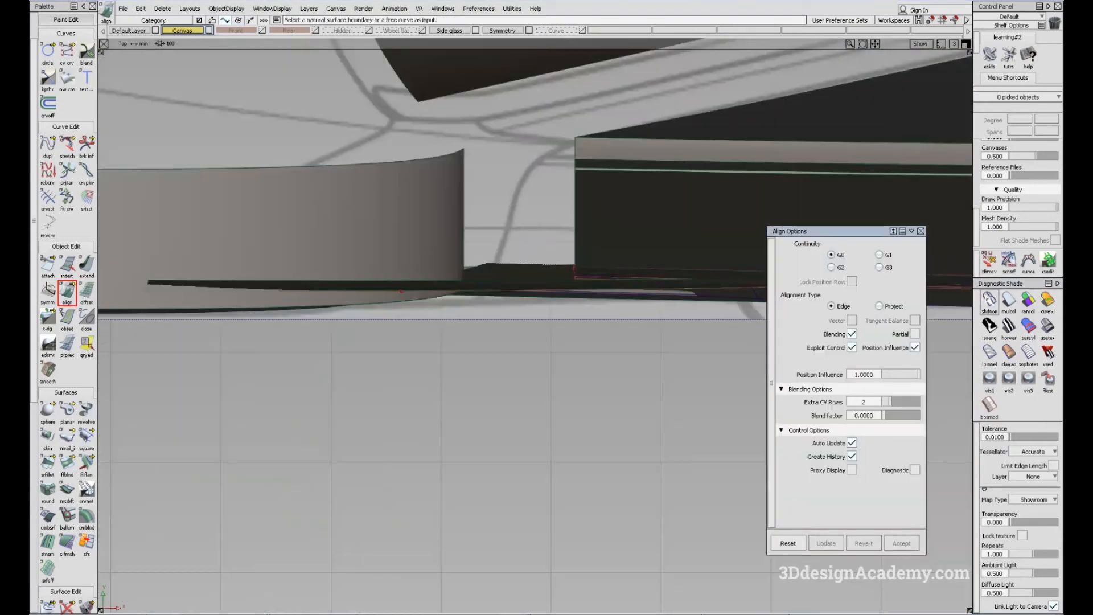
click(990, 301)
alt+shift+middle_drag(414, 280, 475, 275)
ctrl+shift+drag(305, 254, 354, 303)
click(368, 279)
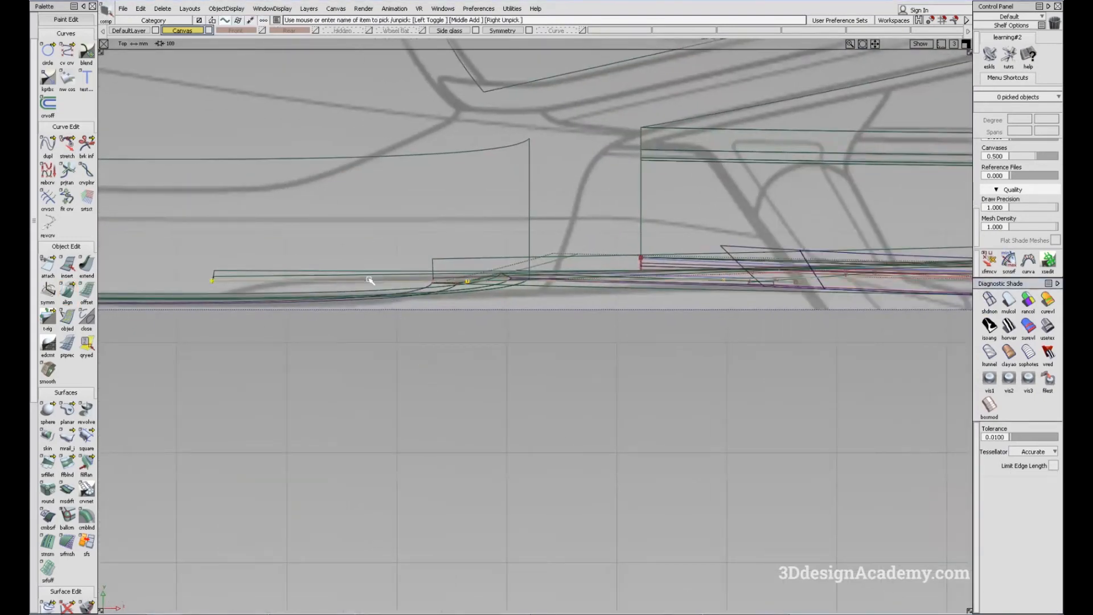
key(F8)
click(1009, 301)
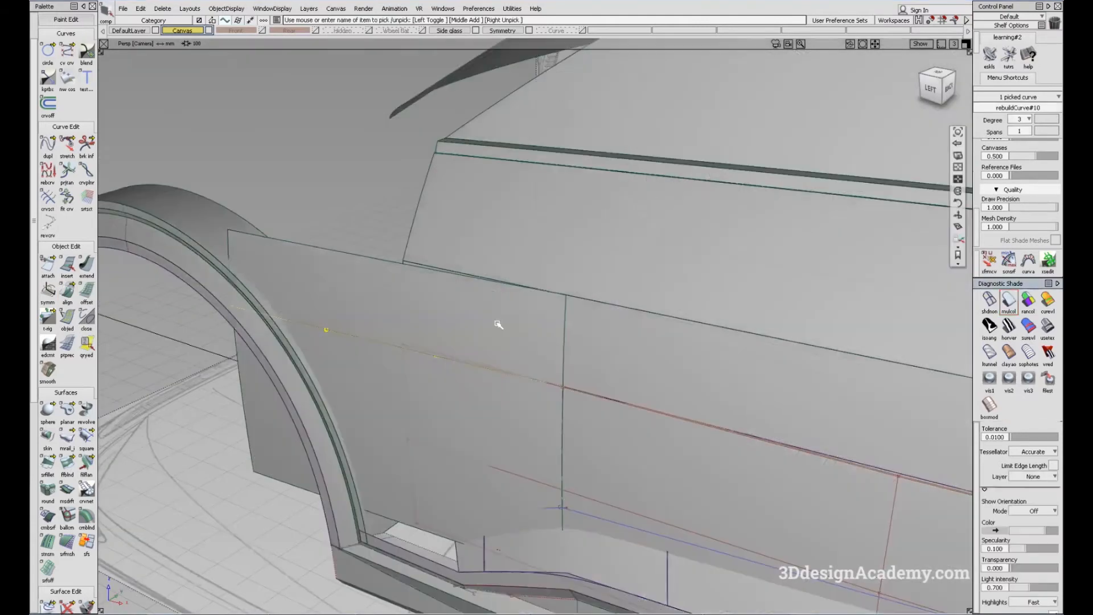
- Pick the front patch surfaces over the wheel arch and hide all unselected objects
alt+shift+right_drag(497, 325, 398, 399)
alt+shift+drag(399, 398, 578, 532)
ctrl+shift+drag(564, 473, 564, 411)
scroll(466, 473, up, 5)
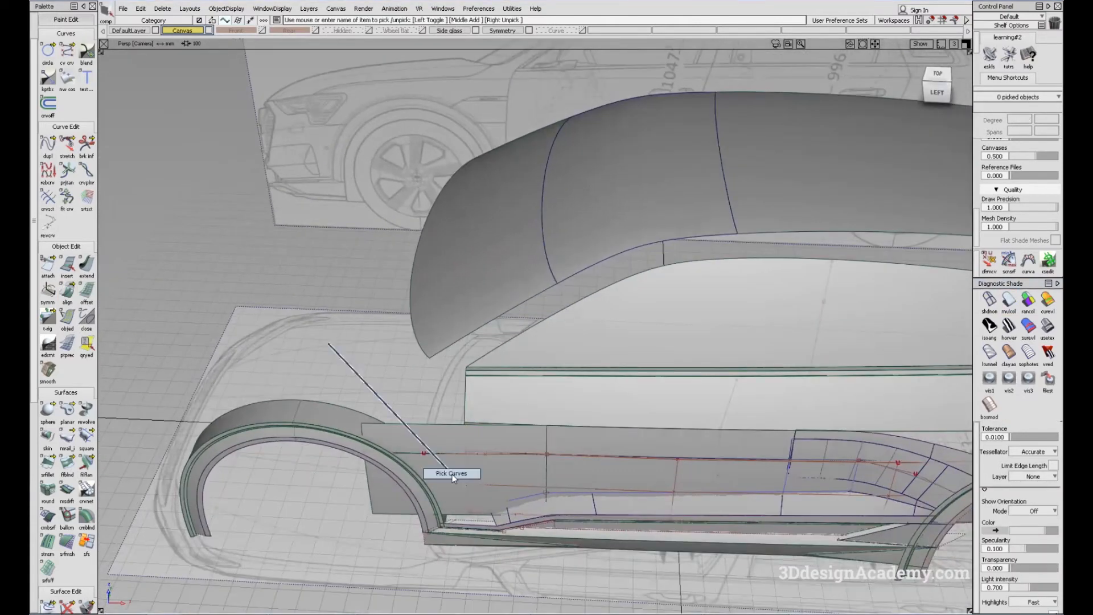
click(451, 456)
ctrl+shift+drag(466, 460, 463, 417)
click(436, 443)
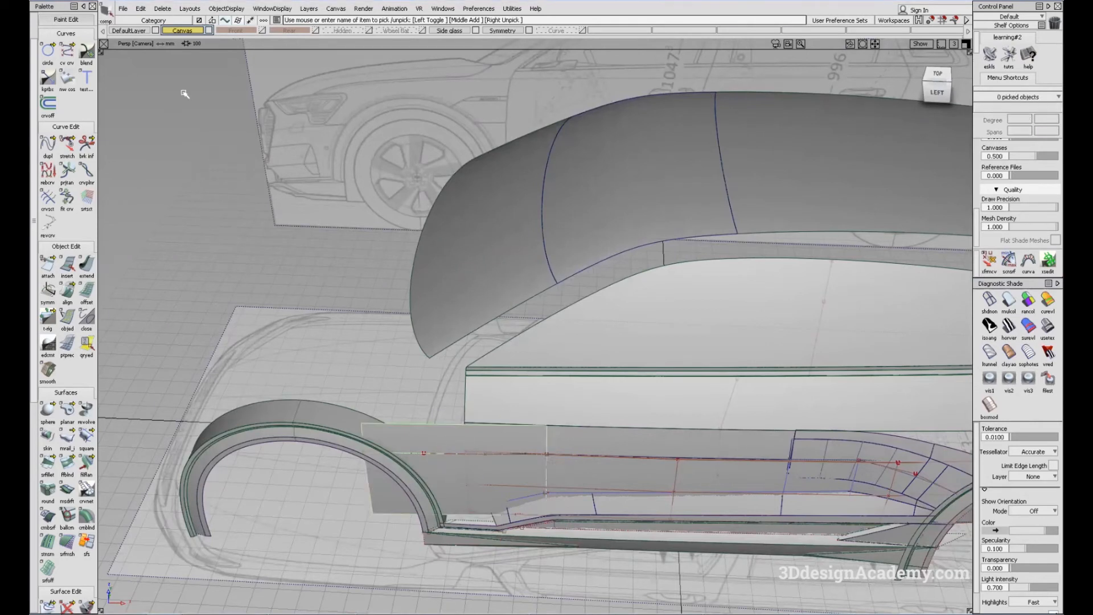
ctrl+shift+click(357, 311)
click(226, 8)
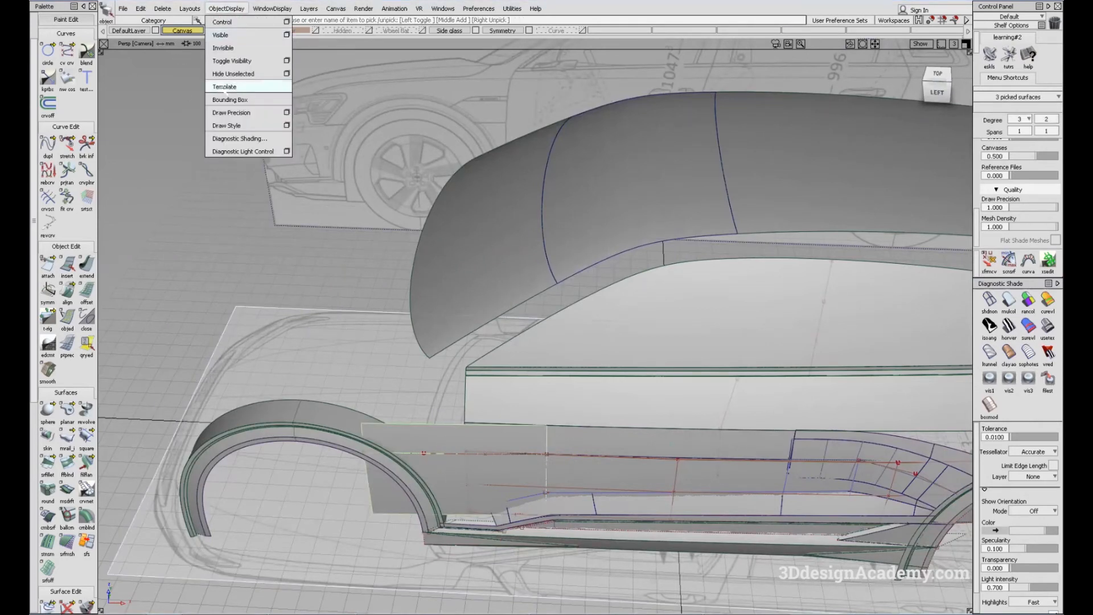
click(237, 73)
- Examine the isolated front patches in the wireframe top view against the blueprint, and bring the hidden objects back
ctrl+shift+drag(635, 515, 648, 322)
click(990, 301)
alt+shift+middle_drag(945, 275, 774, 290)
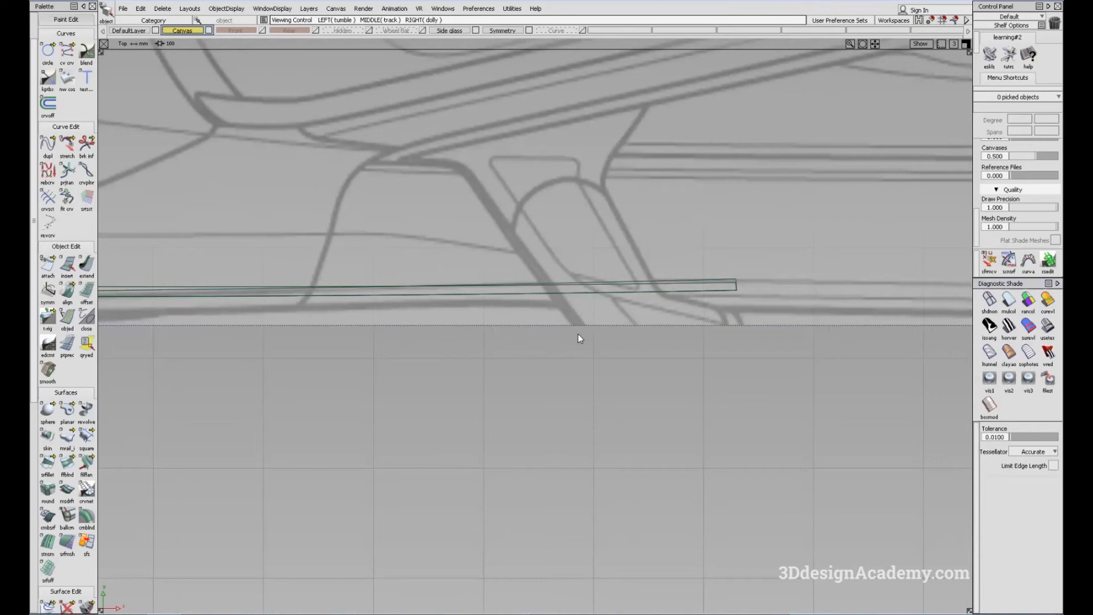
alt+shift+middle_drag(281, 325, 437, 320)
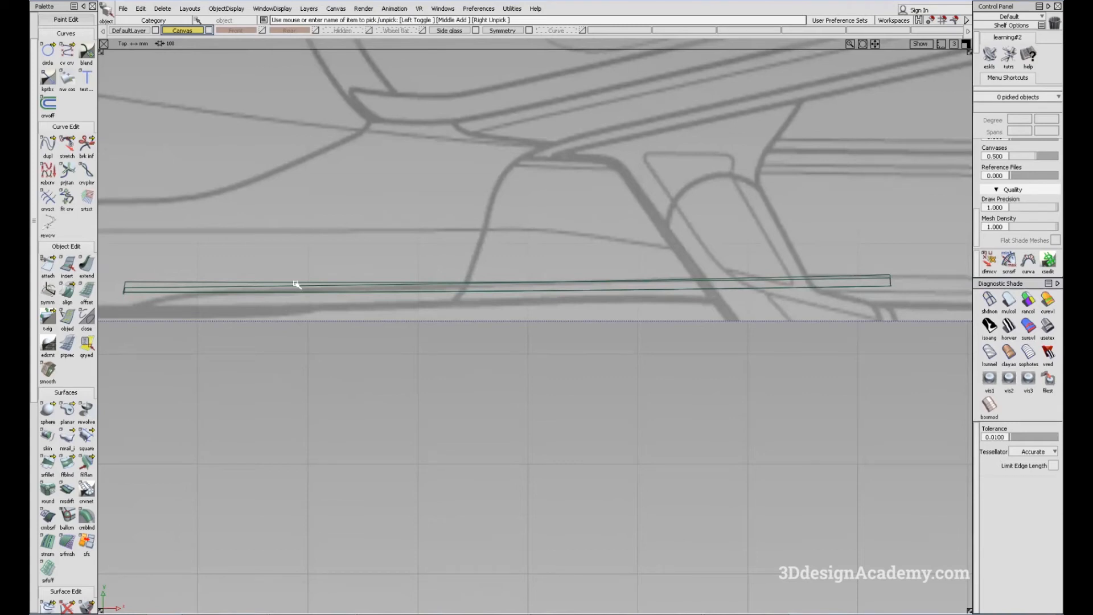
click(255, 8)
click(244, 59)
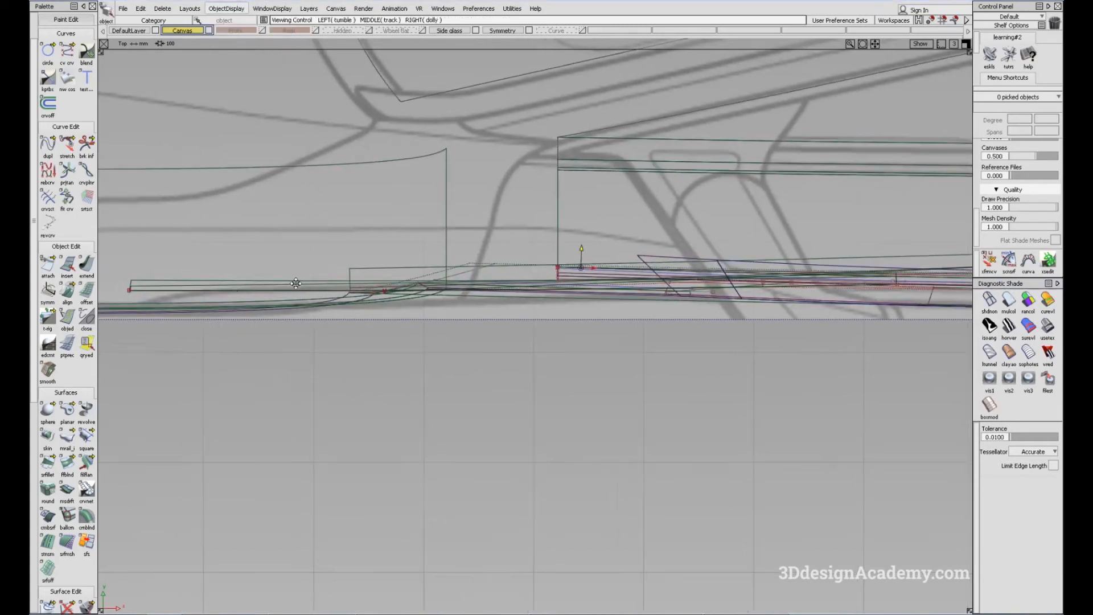
- Pick the shared edge curve with the Stretch tool and check its handles from the top and in perspective
click(68, 149)
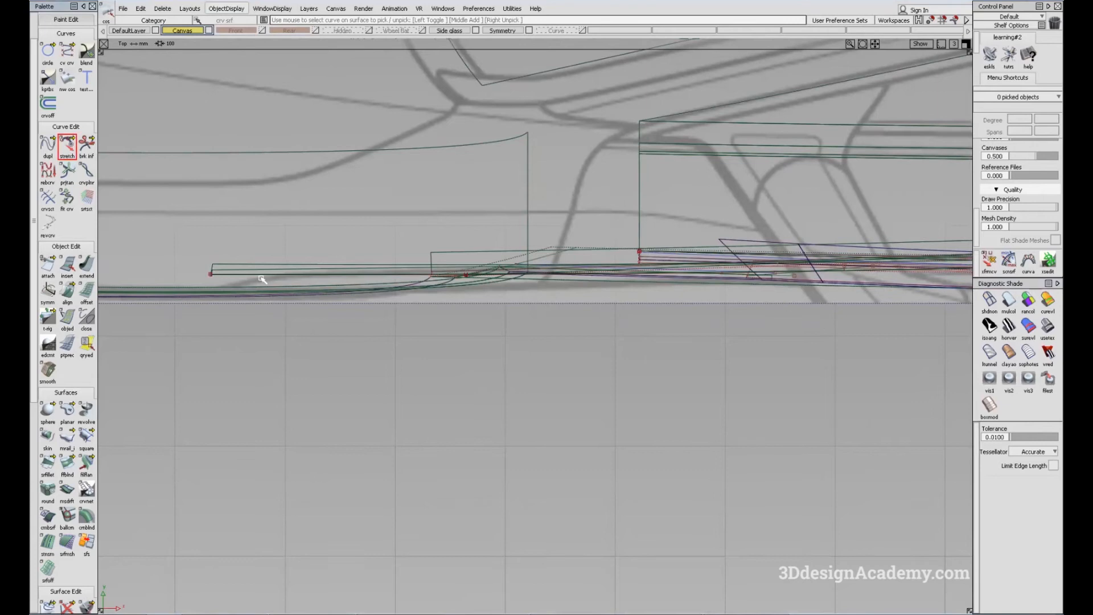
click(263, 275)
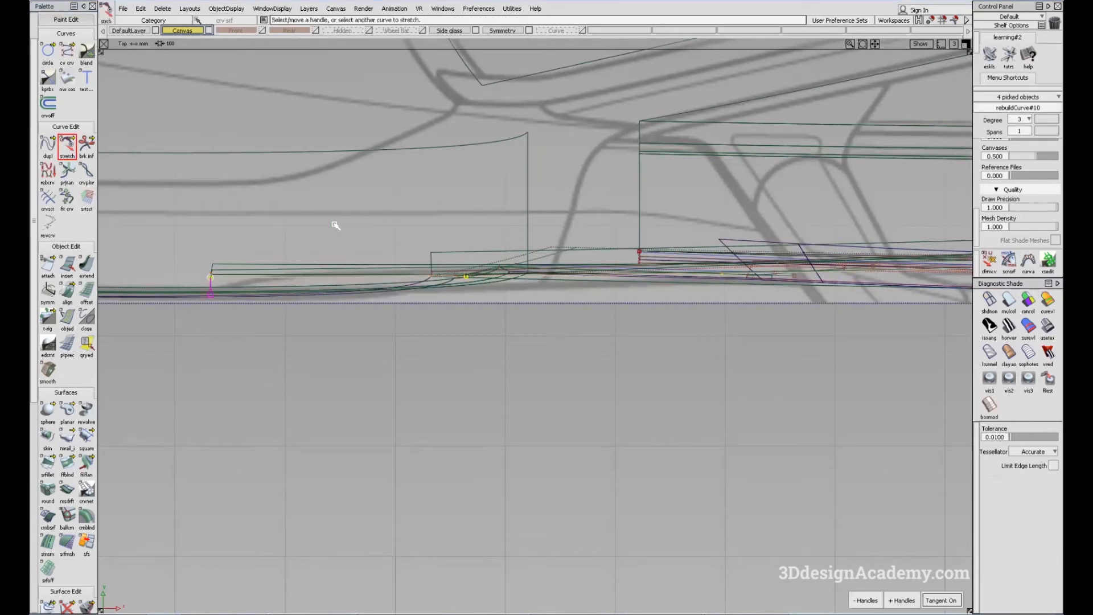
key(F8)
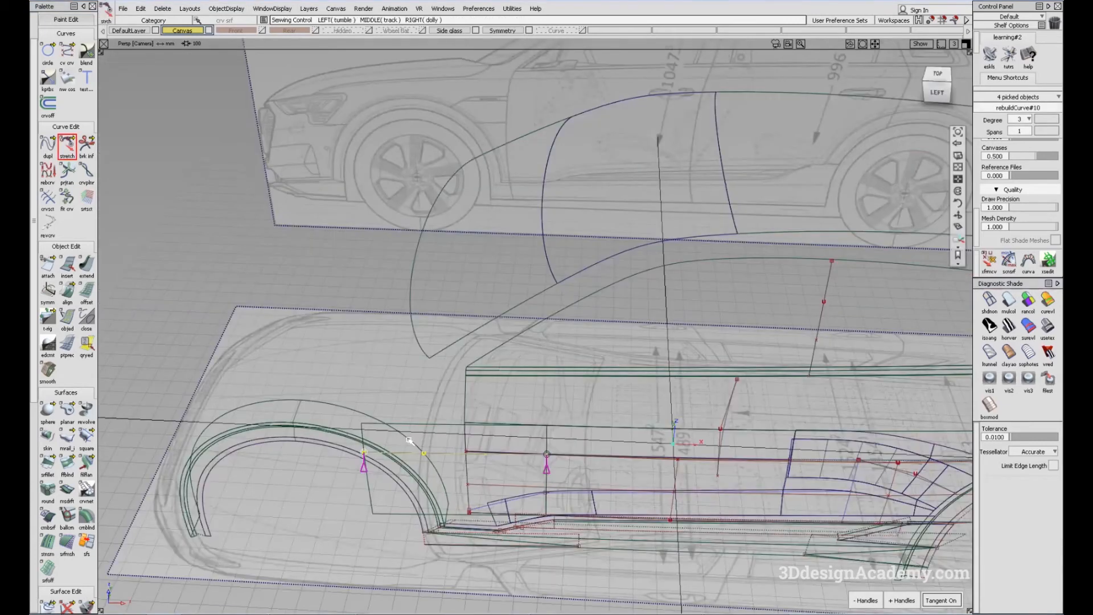
alt+shift+right_drag(408, 439, 515, 421)
alt+shift+middle_drag(514, 421, 455, 291)
alt+shift+right_drag(456, 291, 364, 376)
alt+shift+drag(365, 376, 450, 343)
click(397, 318)
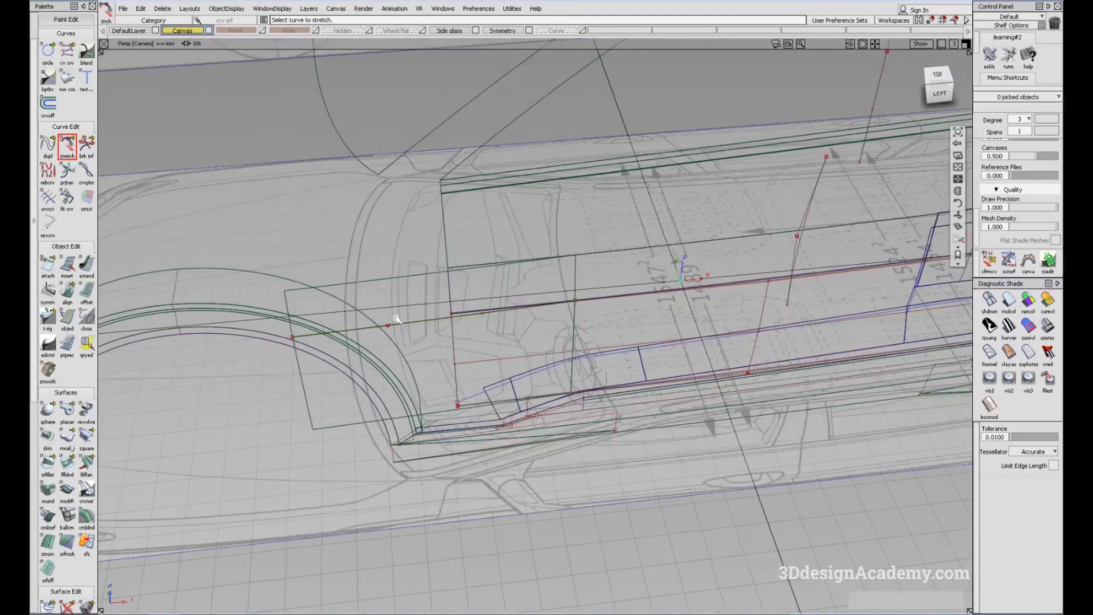
- Align the lower front patch's upper edge to the upper patch's lower edge by edge, with G0 continuity and 2 extra CV rows
alt+shift+right_drag(394, 319, 433, 441)
double_click(67, 290)
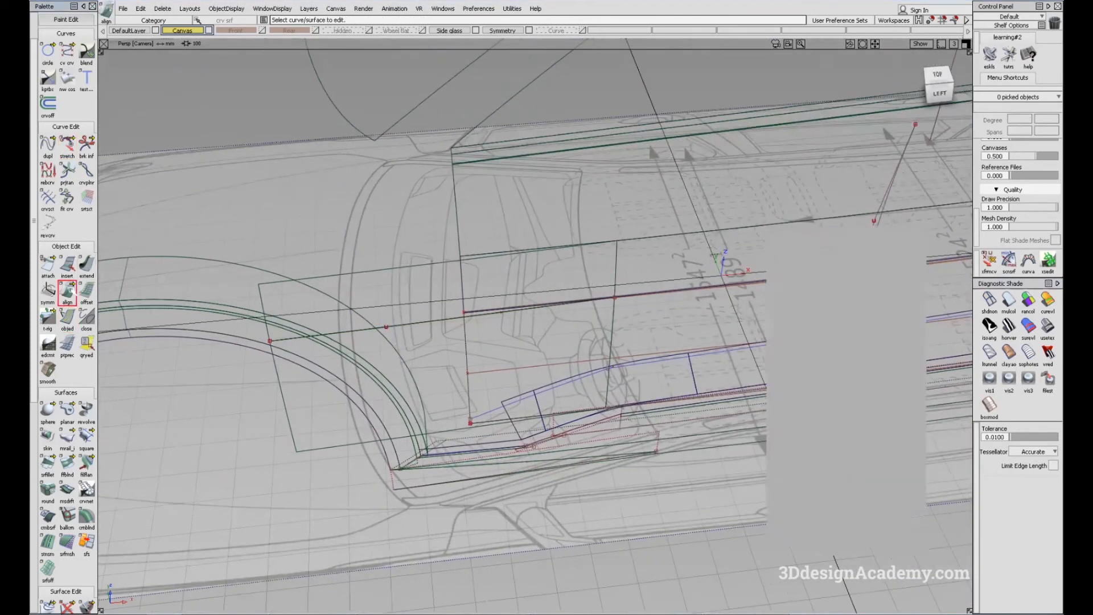
click(431, 323)
click(487, 354)
click(493, 345)
click(429, 323)
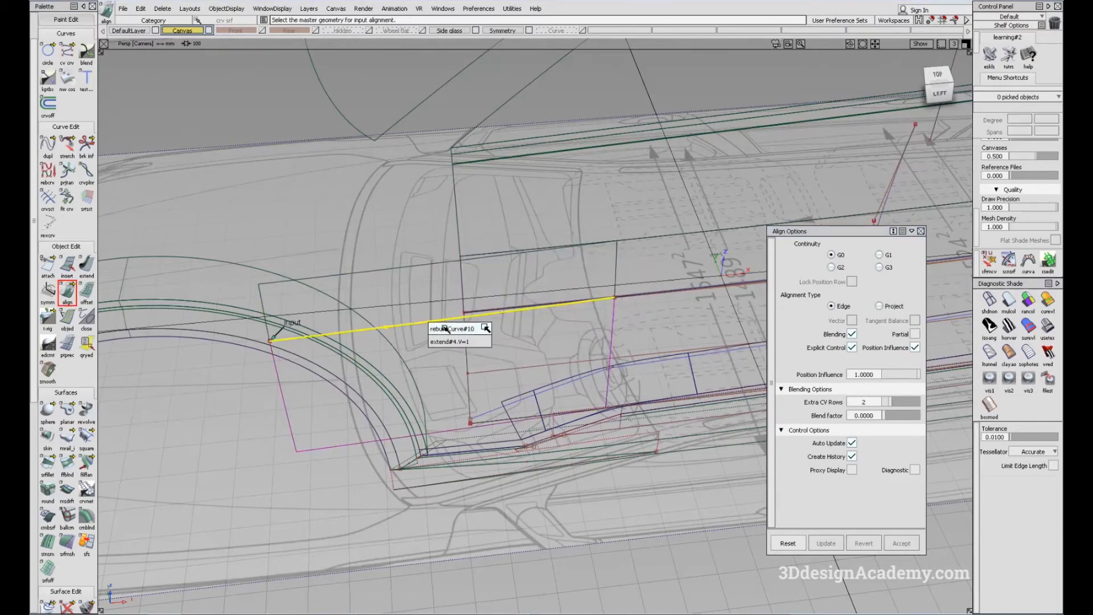
click(485, 340)
click(493, 346)
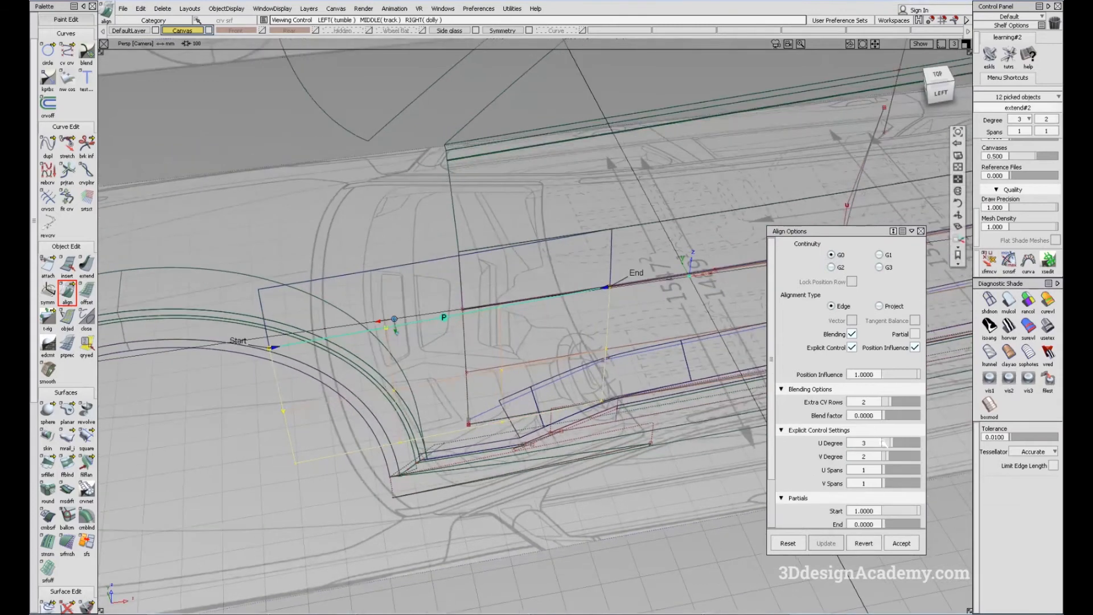
- Try to align the upper front patch's lower edge back to the lower patch's upper edge
click(449, 279)
click(450, 279)
click(443, 317)
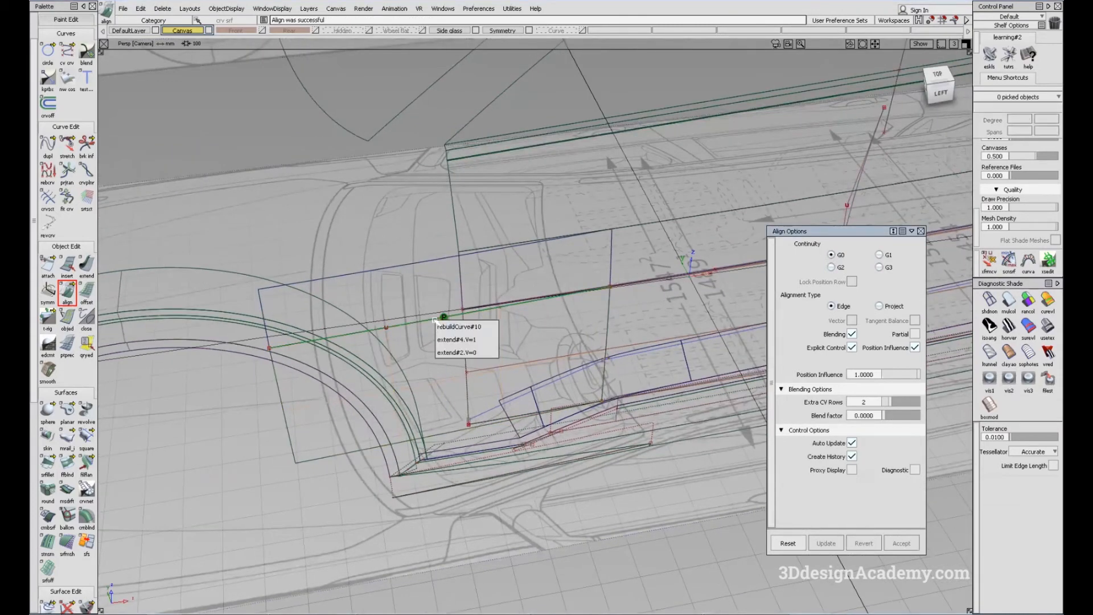
click(492, 340)
click(447, 317)
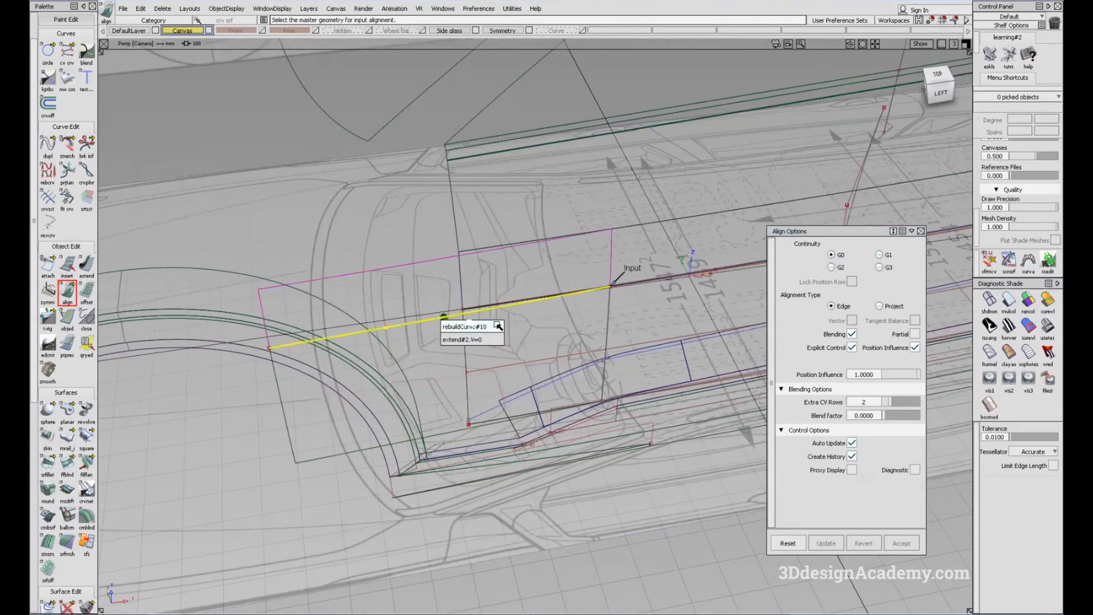
click(496, 338)
ctrl+shift+drag(438, 337, 456, 189)
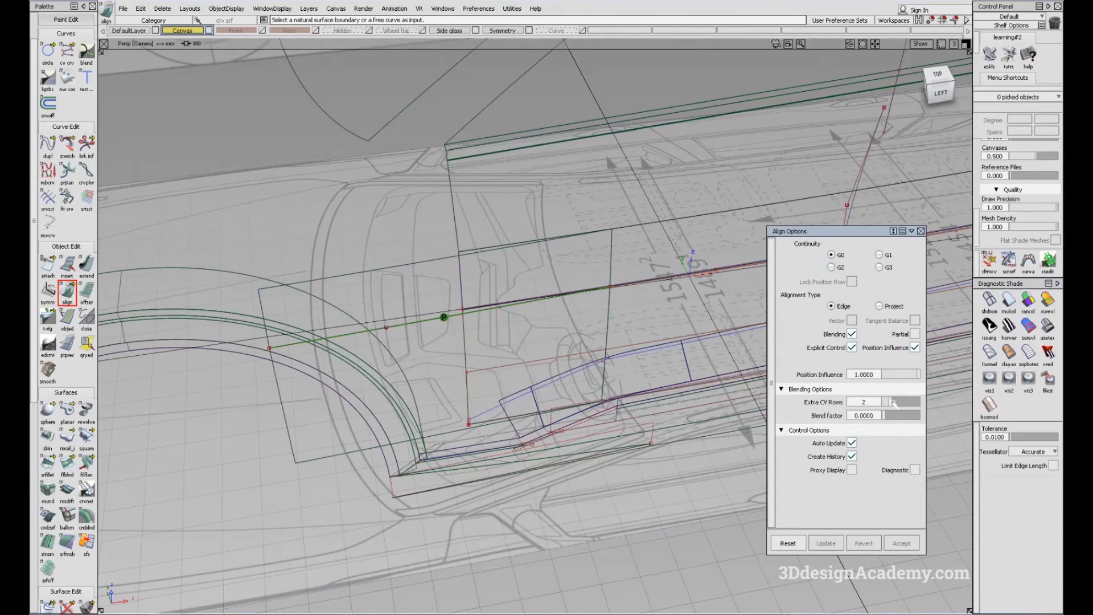
- Stretch the shared edge curve of the front patches slightly sideways in the top view near the wheel arch
alt+shift+middle_drag(338, 397, 362, 415)
drag(68, 141, 127, 149)
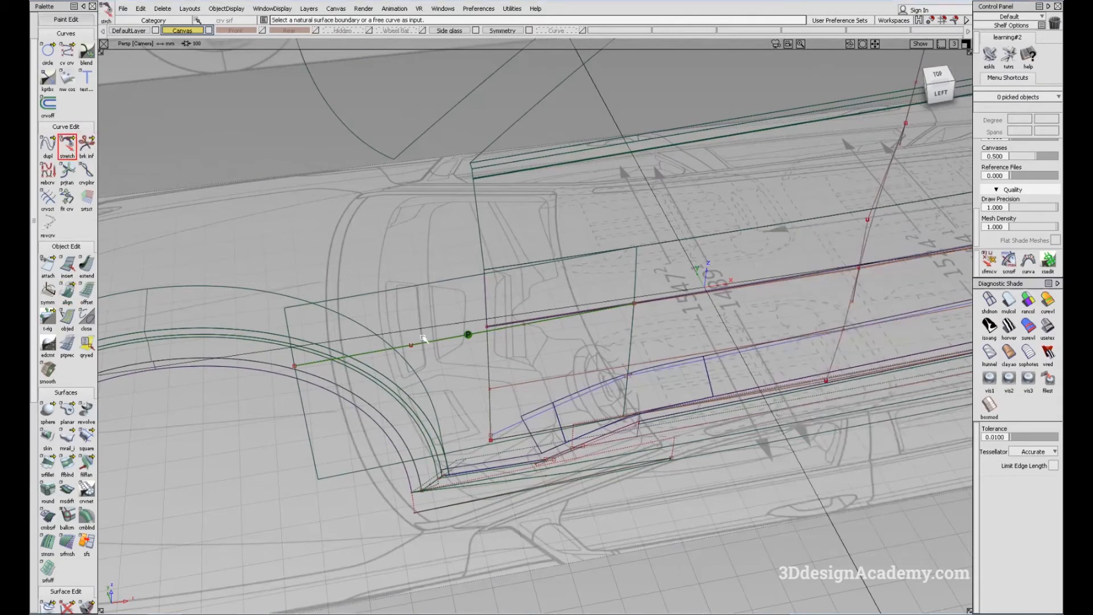
click(407, 346)
key(F5)
alt+shift+right_drag(362, 298, 467, 394)
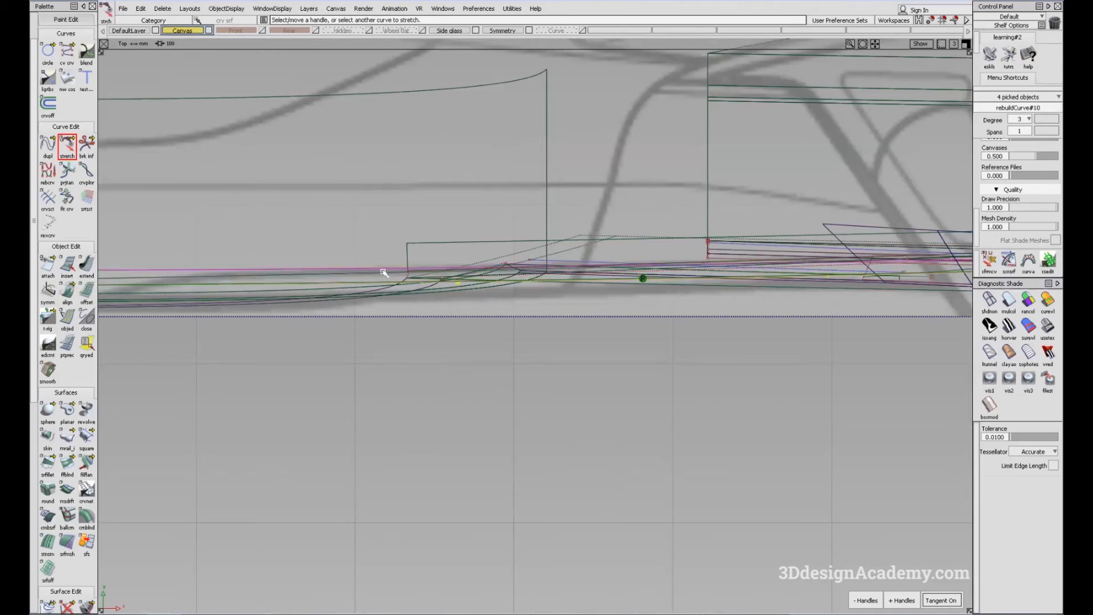
alt+shift+right_drag(405, 368, 401, 369)
right_drag(403, 365, 402, 367)
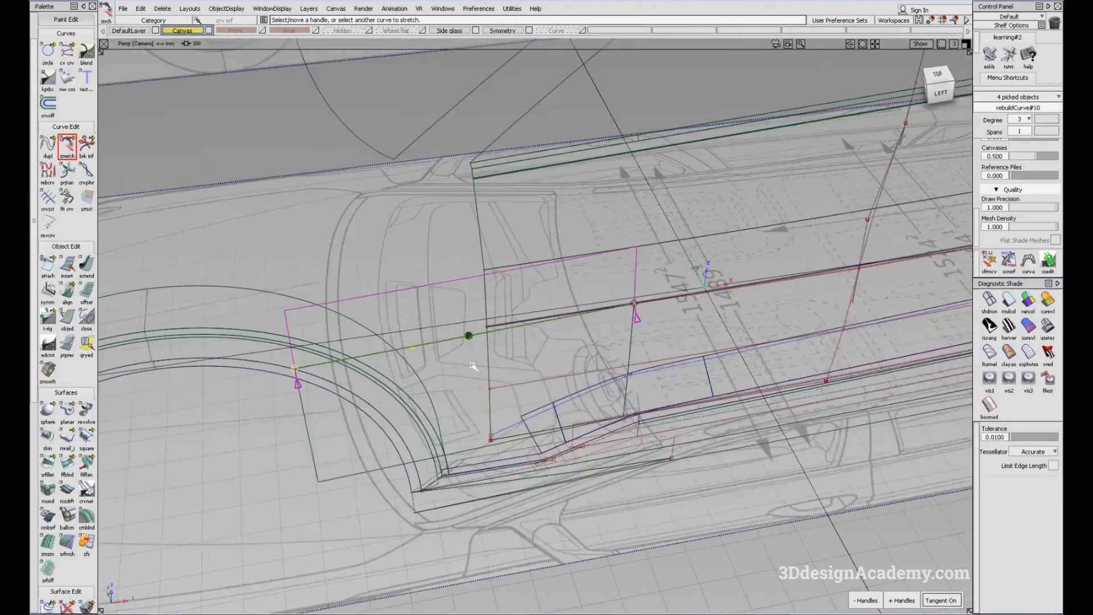
- Stretch the front end of the front patches' shared edge curve about 1.3 mm in Y at the wheel arch
alt+shift+drag(415, 335, 636, 354)
click(1012, 299)
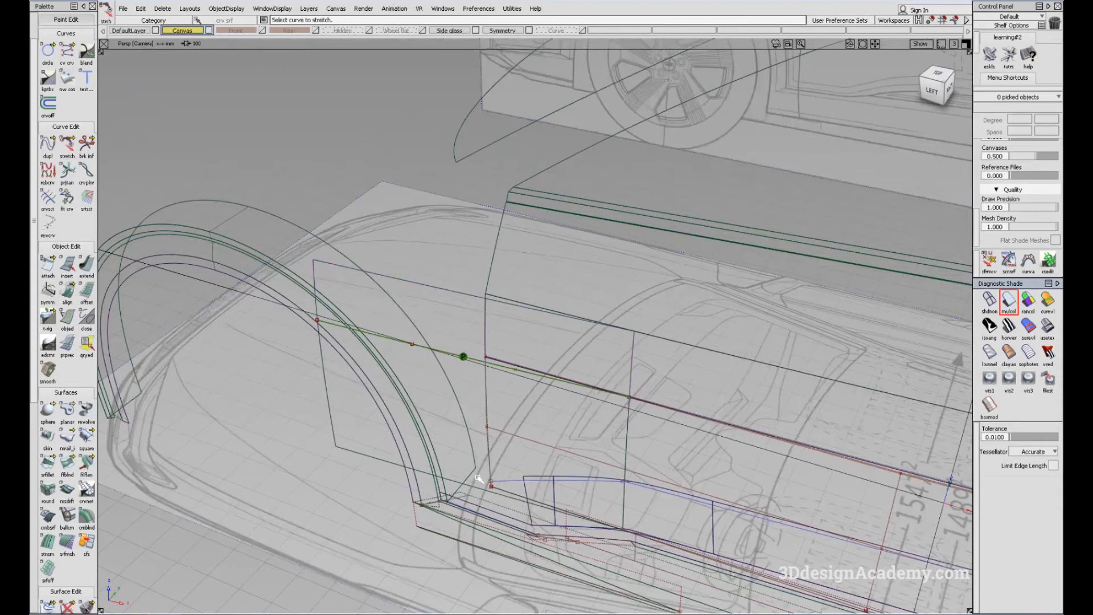
mouse_move(421, 434)
alt+shift+mouse_down()
mouse_move(264, 391)
mouse_move(327, 371)
alt+shift+mouse_up()
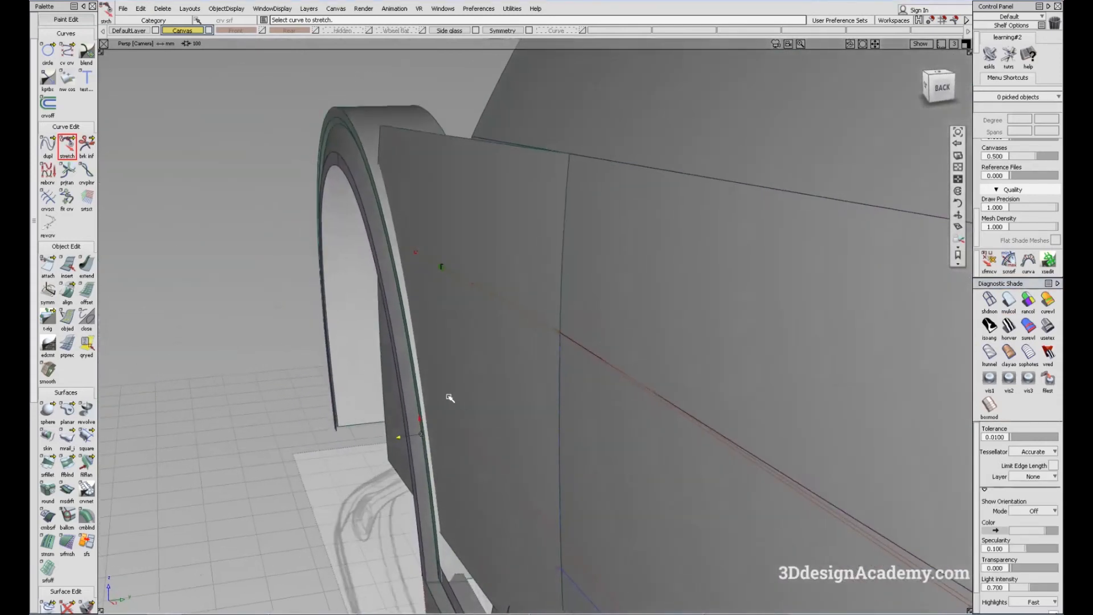
click(379, 232)
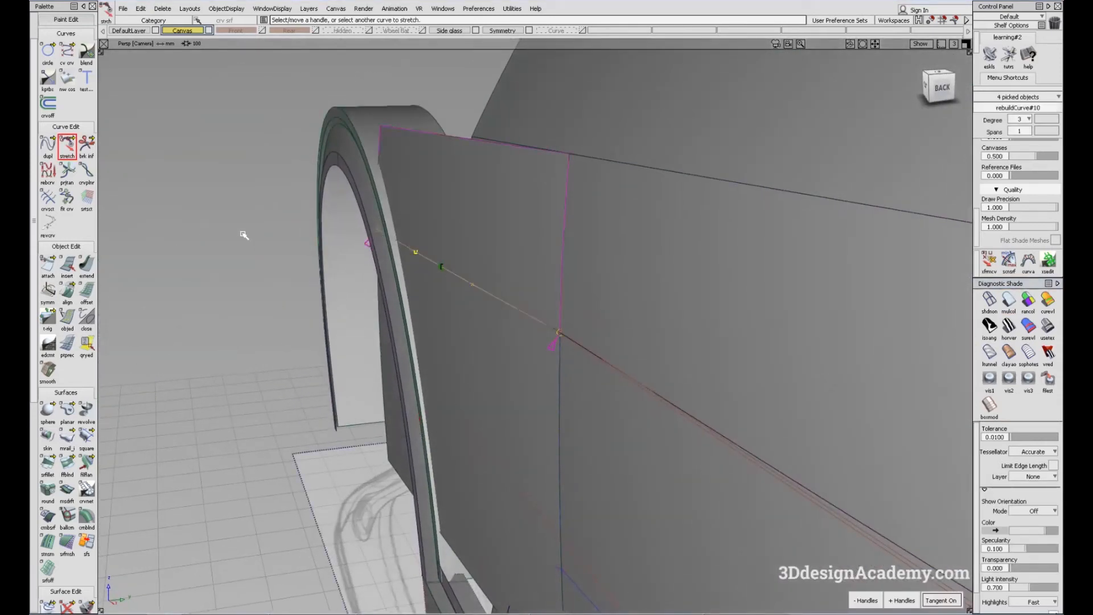
click(243, 236)
drag(243, 235, 242, 235)
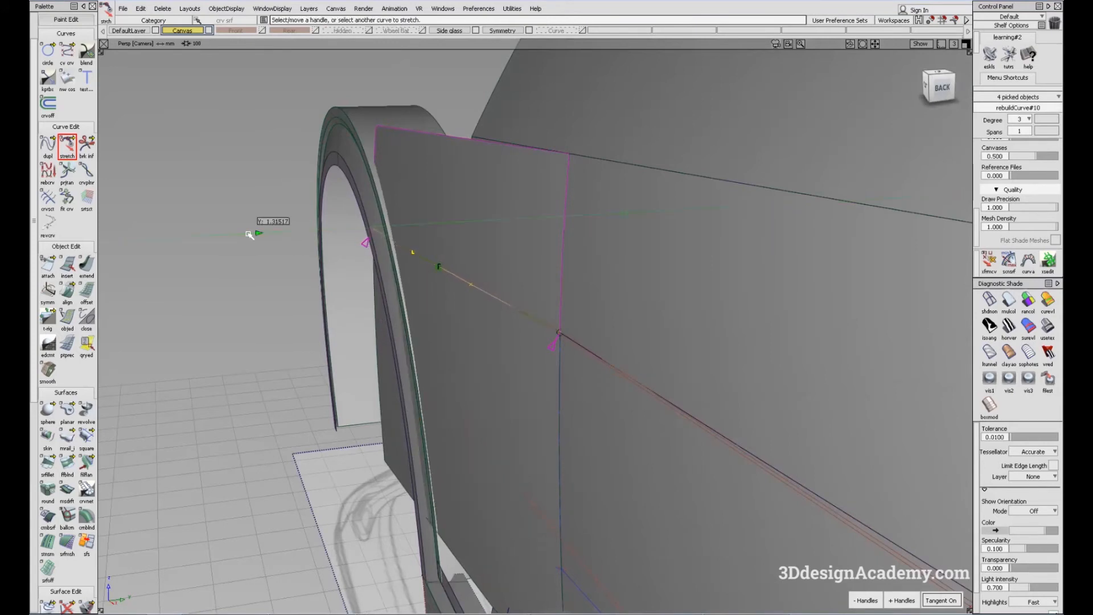
- Shade the body side with the showroom reflection map and examine the highlight flow across the front patches and the door
alt+shift+drag(268, 248, 673, 410)
click(673, 534)
click(1048, 327)
alt+shift+drag(683, 501, 723, 478)
ctrl+shift+right_drag(723, 478, 656, 431)
mouse_move(656, 431)
alt+shift+mouse_down()
mouse_move(644, 410)
mouse_move(614, 431)
mouse_move(503, 428)
alt+shift+mouse_up()
mouse_move(644, 365)
alt+shift+right_down()
mouse_move(530, 460)
mouse_move(617, 427)
mouse_move(608, 383)
mouse_move(664, 351)
alt+shift+right_up()
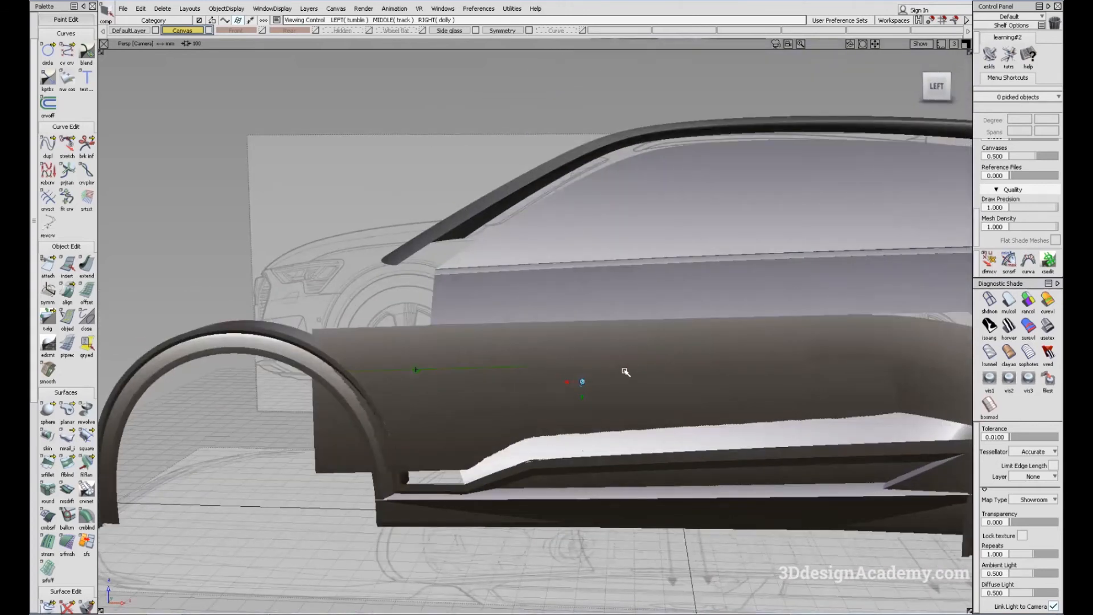
key(alt+m)
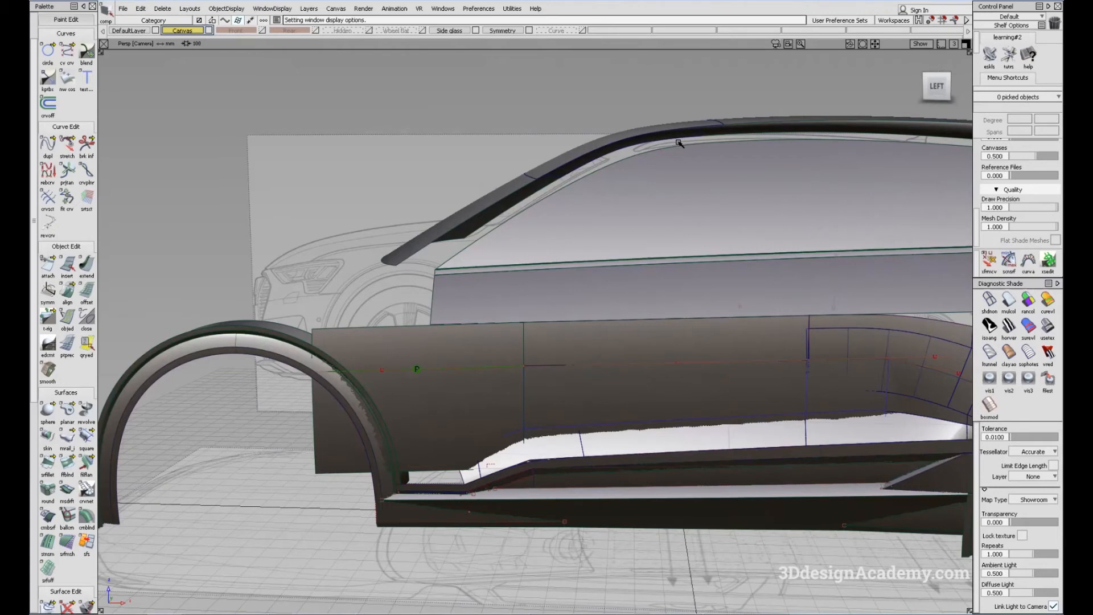
scroll(580, 378, down, 2)
alt+shift+drag(581, 378, 473, 450)
alt+shift+drag(591, 324, 437, 358)
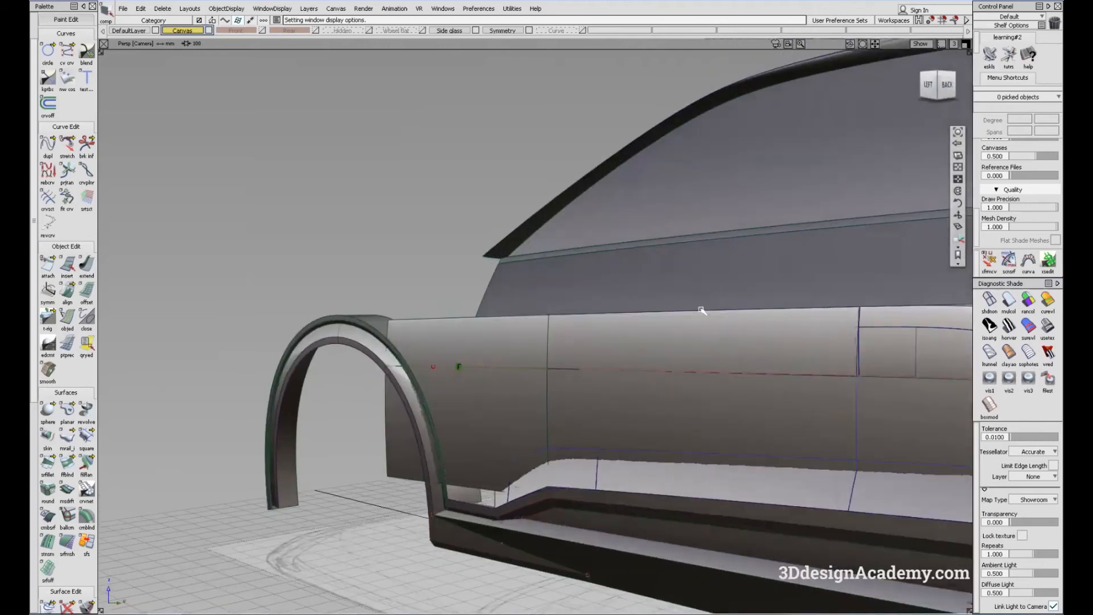
click(639, 300)
scroll(640, 300, up, 4)
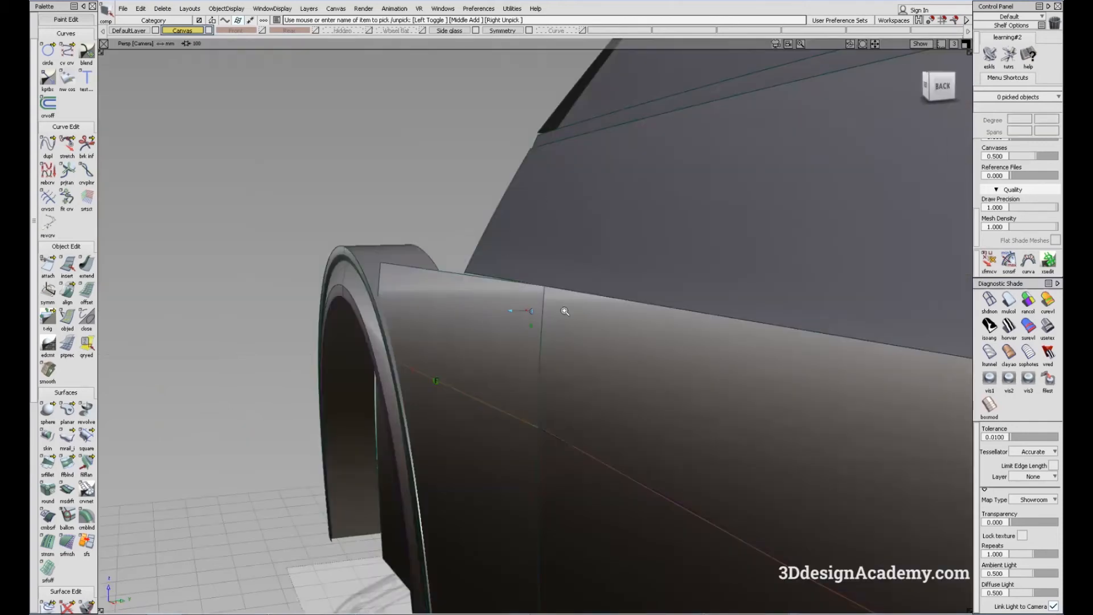
alt+shift+drag(561, 310, 505, 258)
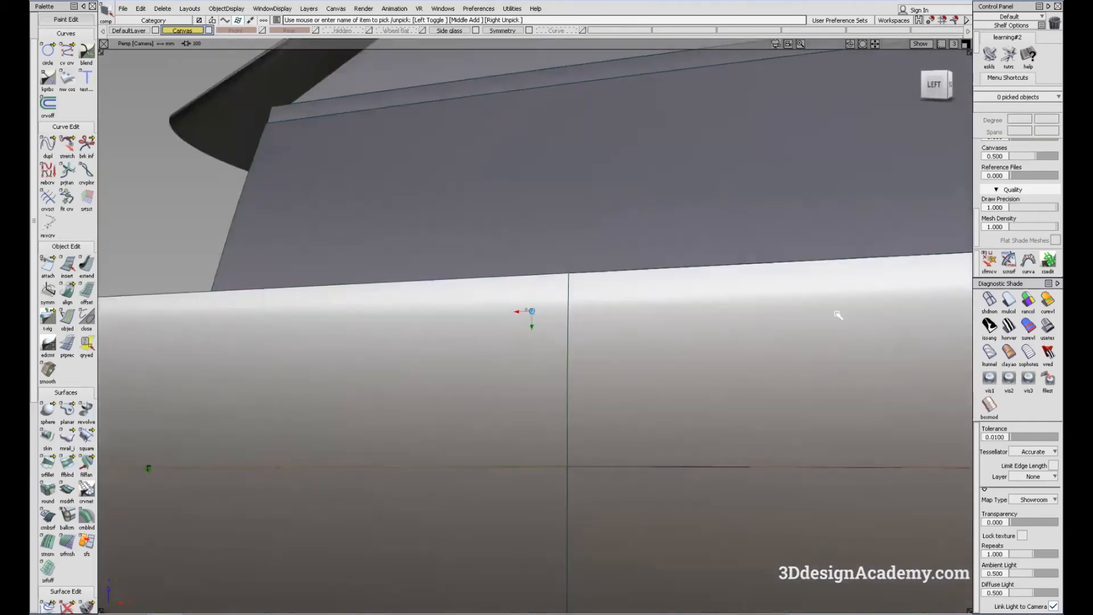
scroll(820, 332, down, 3)
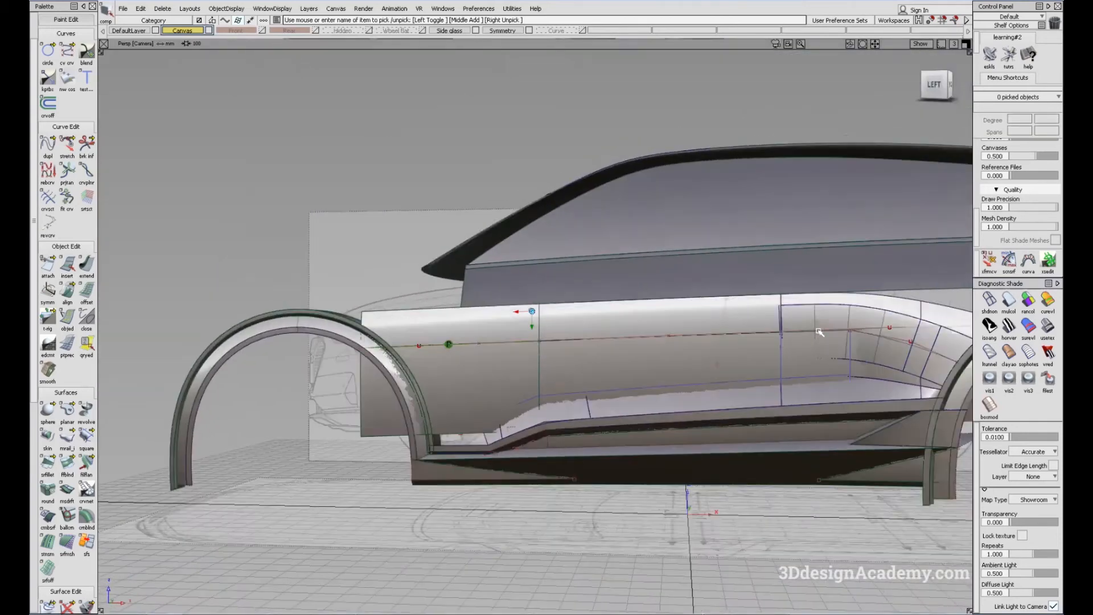
alt+shift+drag(675, 324, 610, 353)
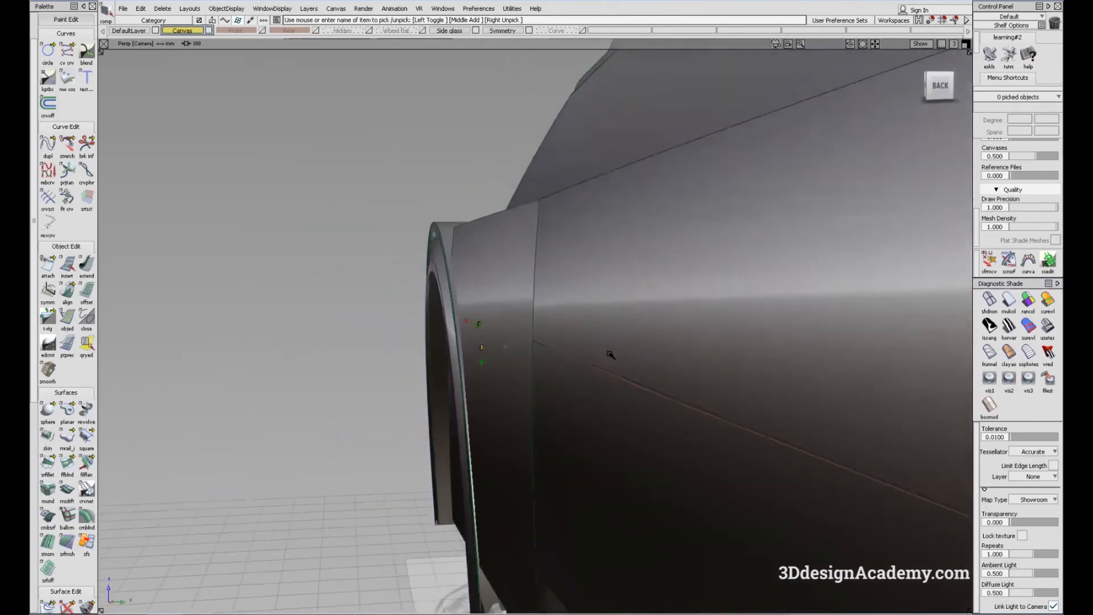
- Examine the body side's curves in wireframe, then its reflections from the front, side and close up
click(595, 371)
alt+shift+right_drag(661, 380, 528, 351)
alt+shift+drag(528, 351, 835, 400)
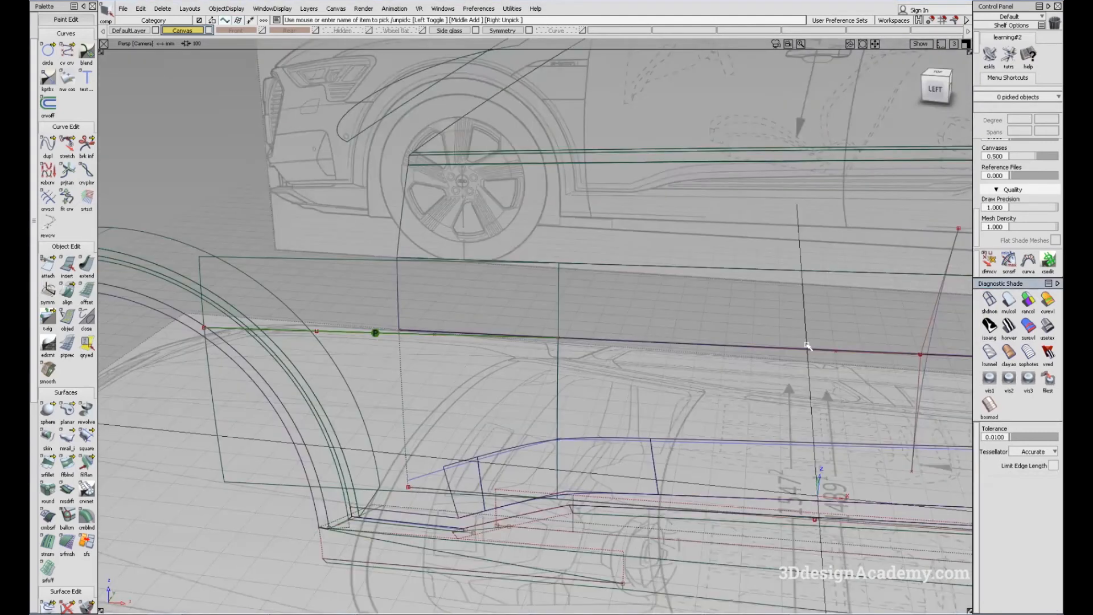
alt+shift+right_drag(807, 346, 740, 347)
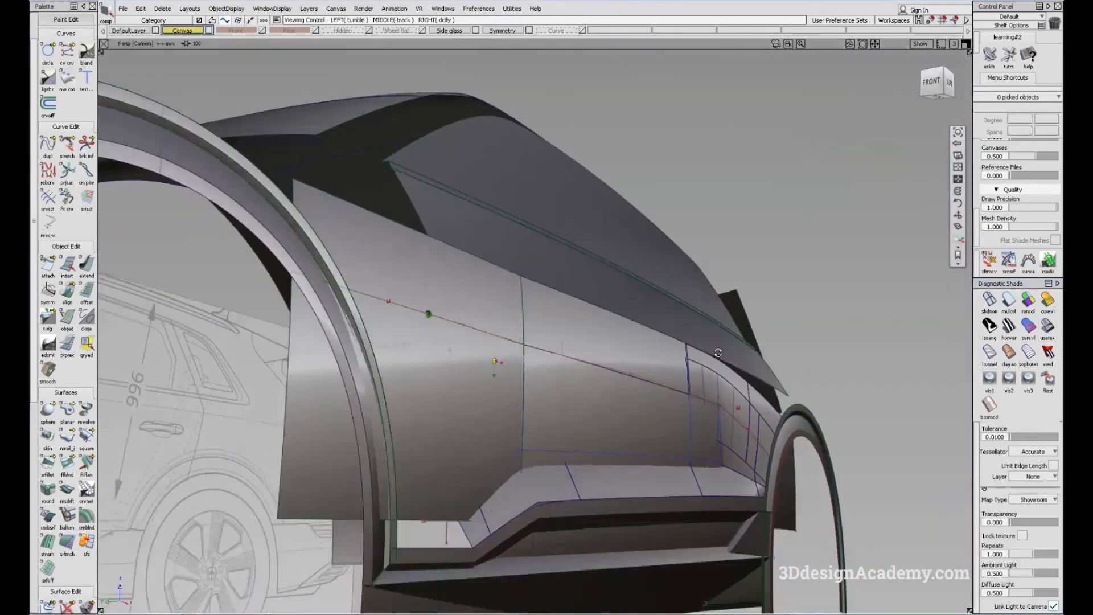
alt+shift+drag(718, 352, 732, 429)
ctrl+shift+drag(732, 429, 520, 447)
alt+shift+right_drag(520, 447, 724, 425)
alt+shift+drag(724, 424, 655, 411)
alt+shift+click(648, 345)
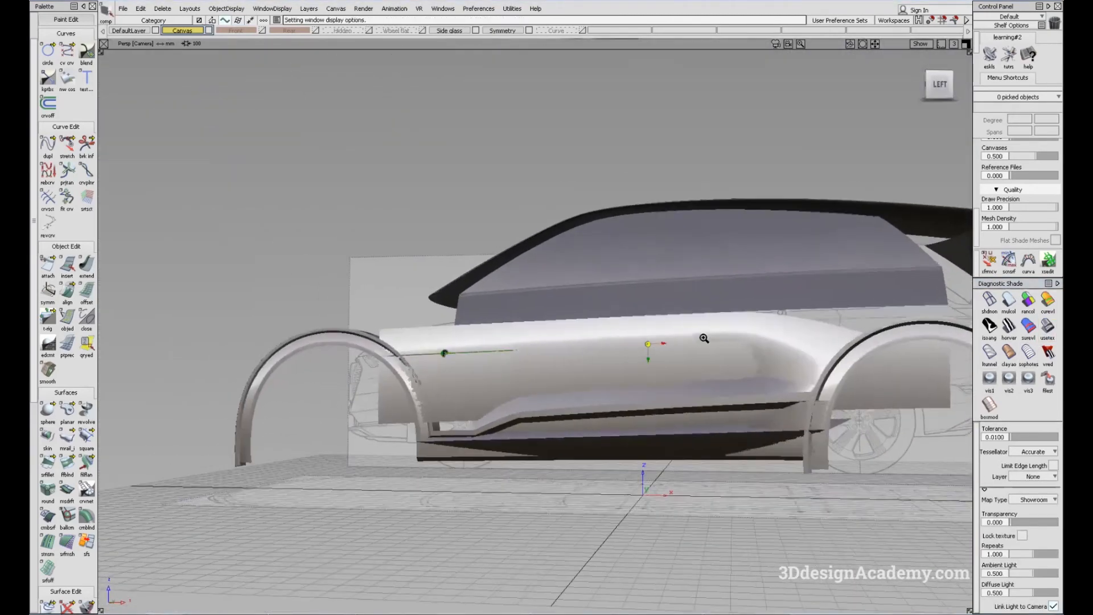
alt+shift+right_drag(706, 336, 671, 352)
mouse_move(672, 351)
alt+shift+mouse_down()
mouse_move(615, 357)
mouse_move(621, 365)
alt+shift+mouse_up()
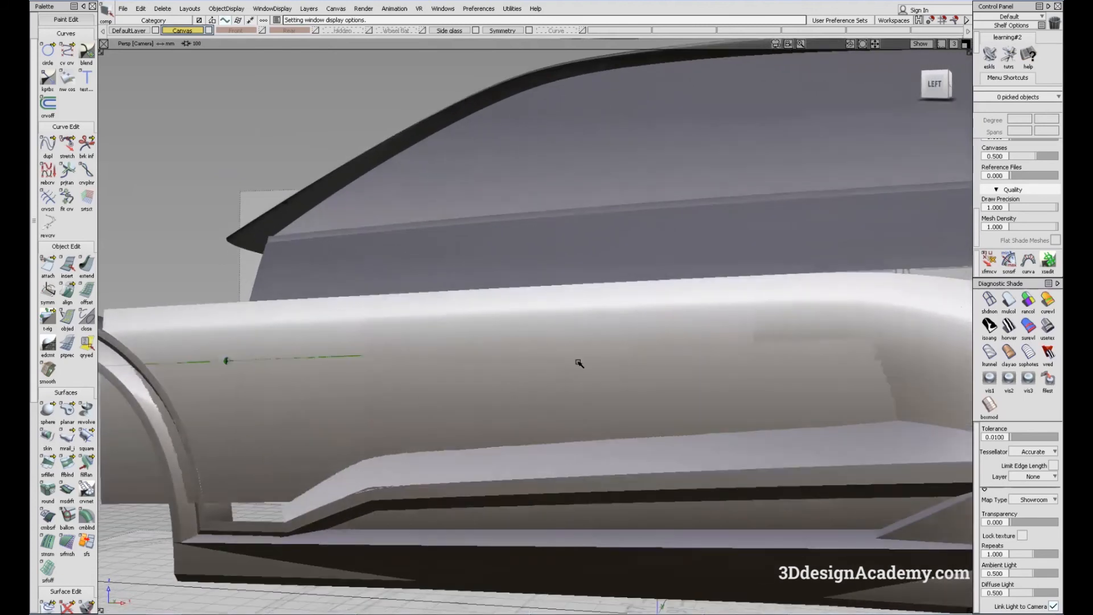
ctrl+shift+drag(709, 477, 550, 380)
alt+shift+drag(542, 303, 591, 371)
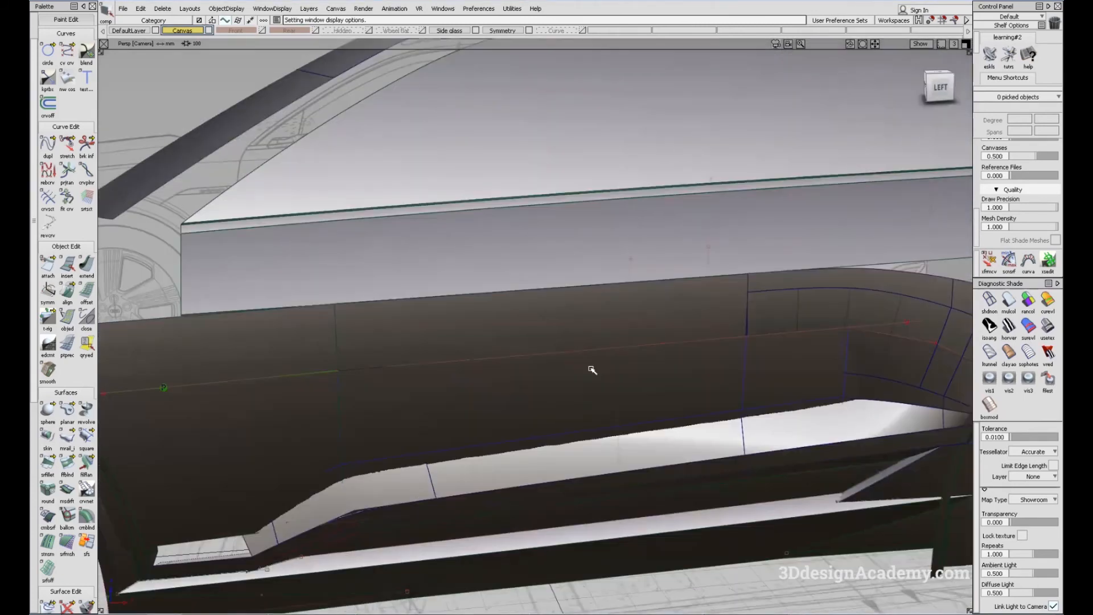
- Duplicate the upper edge of the long blend surface on the body side as a curve
click(1010, 302)
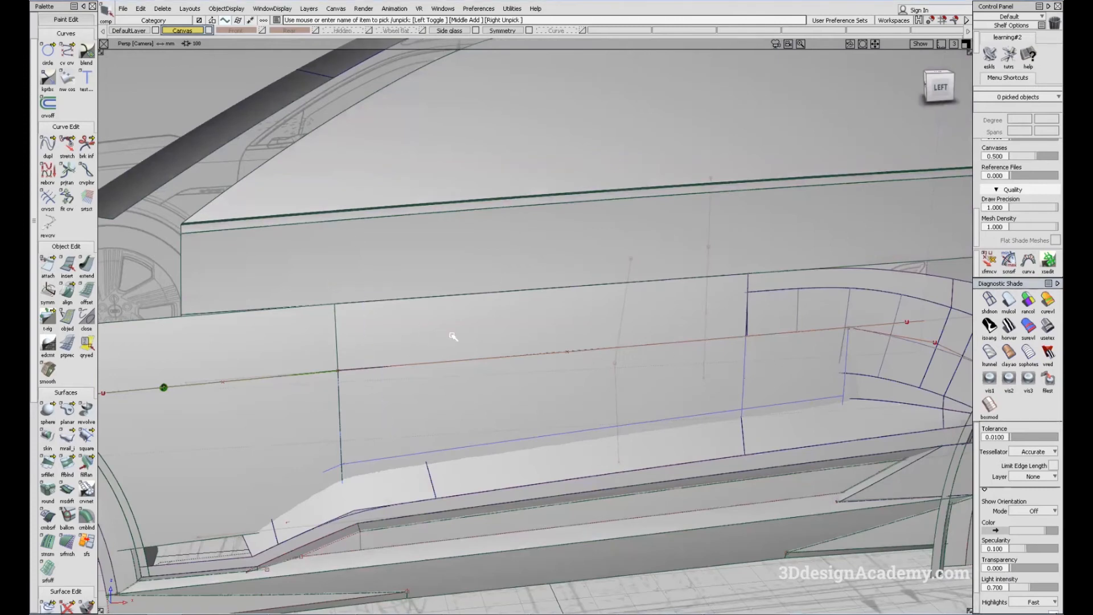
click(468, 323)
alt+shift+drag(400, 329, 453, 383)
ctrl+shift+drag(477, 471, 539, 11)
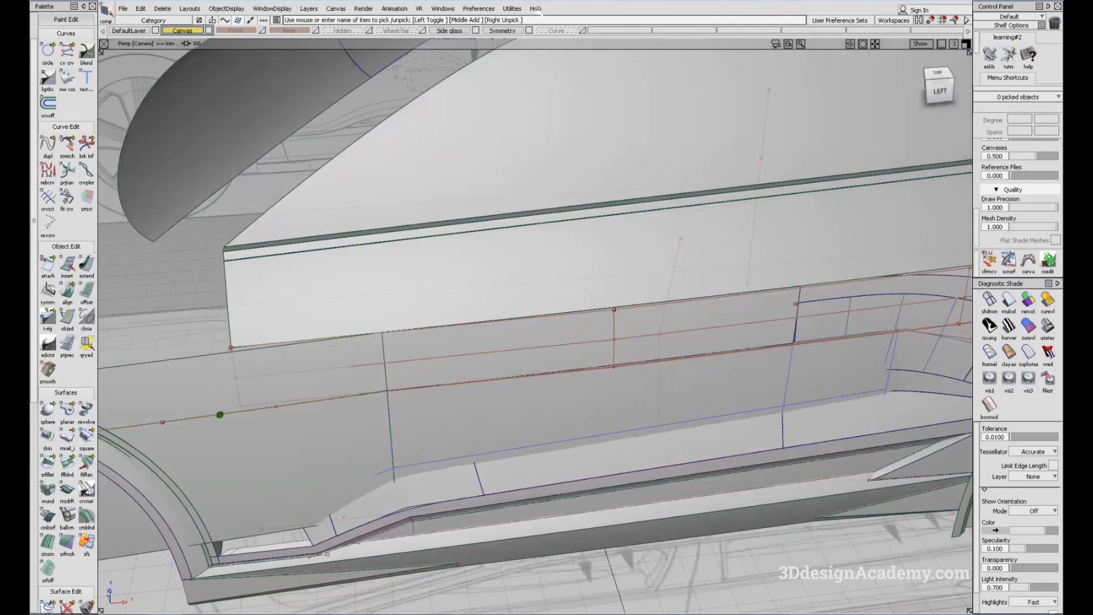
ctrl+shift+middle_drag(330, 269, 476, 354)
click(453, 325)
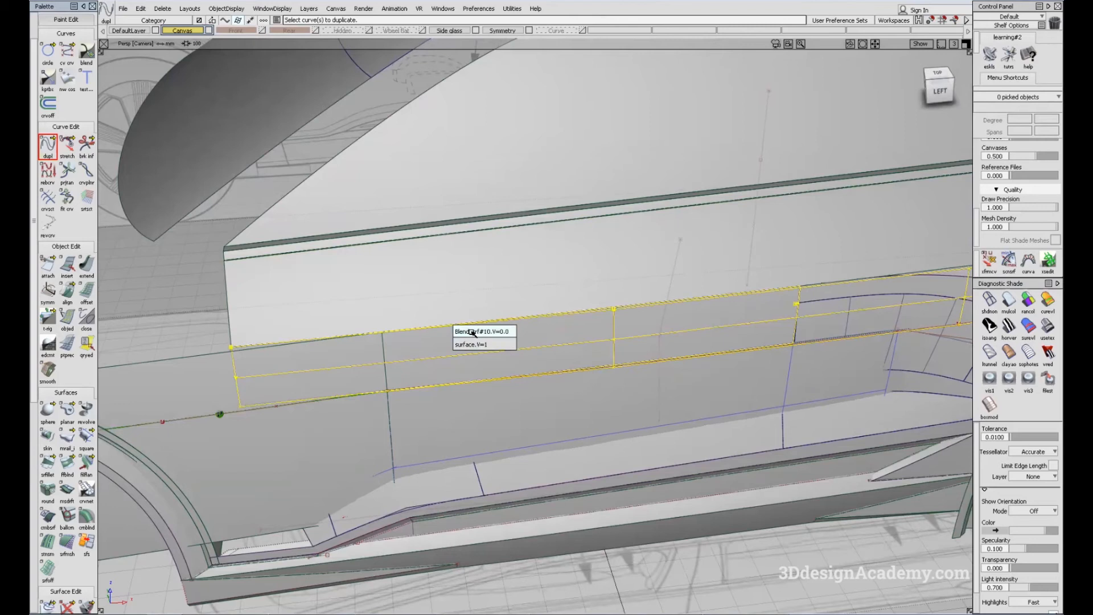
click(473, 332)
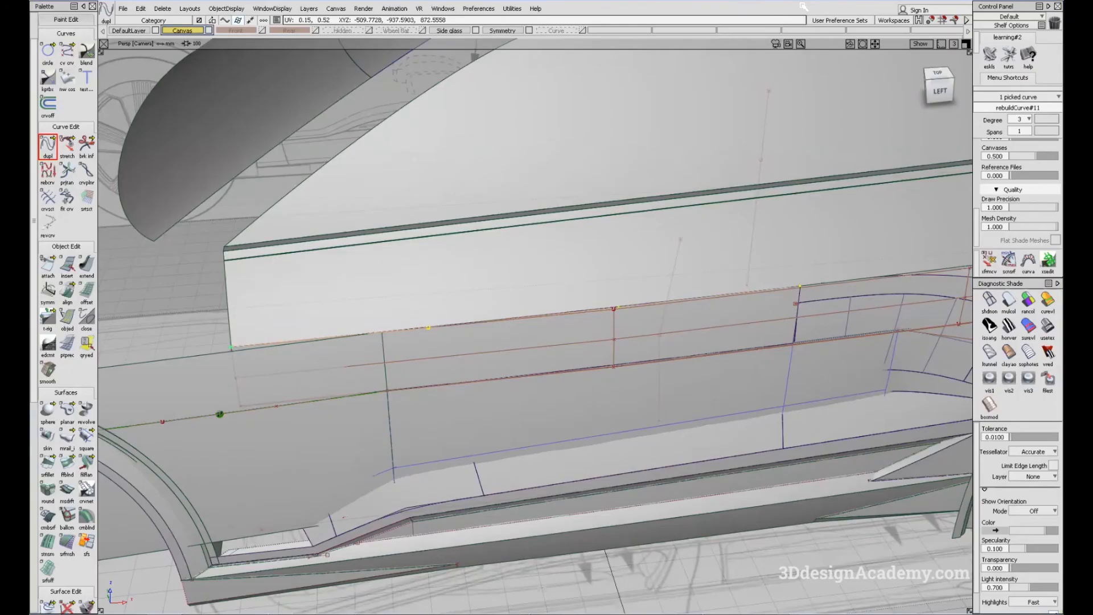
- Isolate the duplicated curve with the existing upper edge curve and compare their shapes in the top view
alt+shift+right_drag(413, 350, 471, 303)
alt+shift+drag(471, 302, 522, 381)
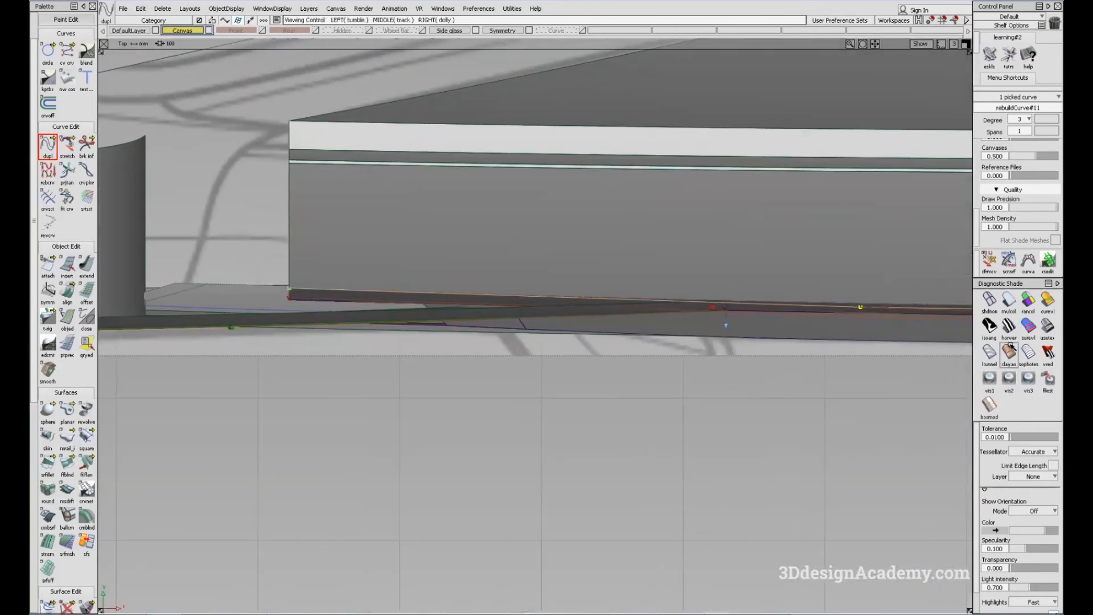
click(993, 298)
alt+shift+middle_drag(673, 387, 472, 408)
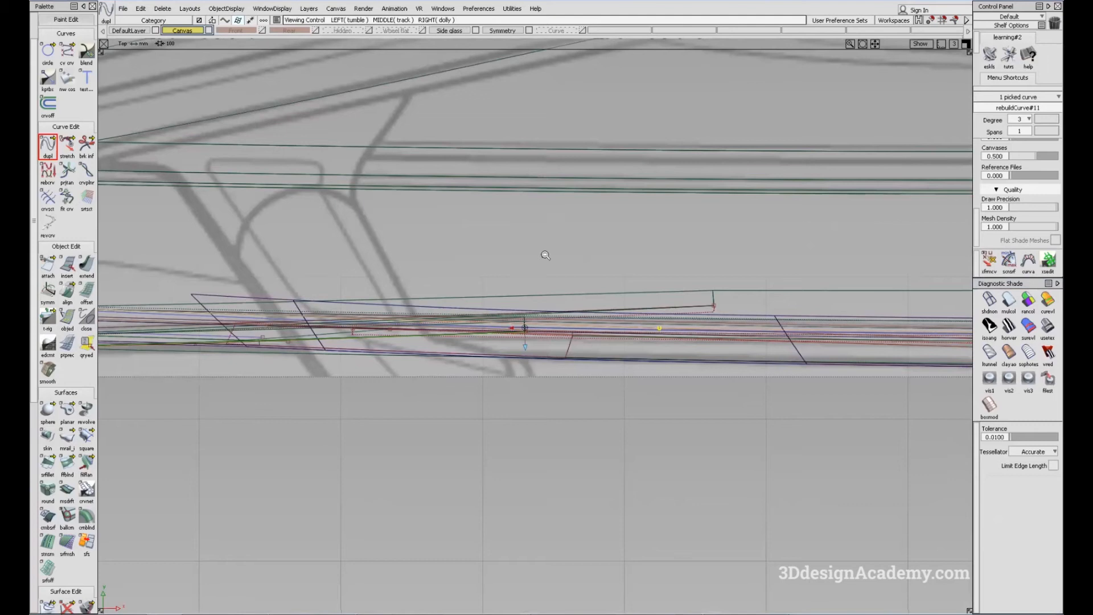
alt+shift+right_drag(545, 255, 403, 383)
ctrl+shift+drag(461, 362, 462, 352)
click(463, 351)
click(226, 8)
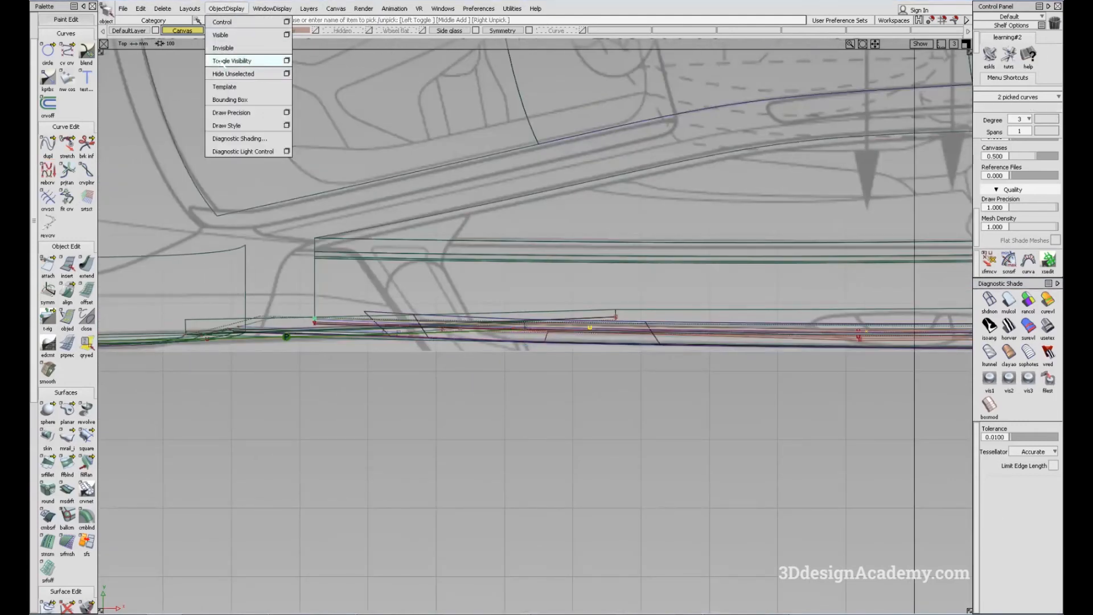
click(225, 74)
alt+shift+middle_drag(622, 583, 530, 593)
ctrl+shift+drag(530, 593, 544, 405)
drag(678, 300, 755, 402)
alt+shift+middle_drag(962, 353, 636, 401)
alt+shift+right_drag(635, 400, 720, 468)
alt+shift+right_drag(802, 435, 596, 507)
alt+shift+right_drag(402, 459, 411, 455)
ctrl+shift+right_drag(411, 455, 415, 468)
alt+shift+middle_drag(416, 469, 875, 400)
- Delete the duplicated edge curve and show all hidden objects again
key(Delete)
key(Return)
click(226, 7)
click(235, 35)
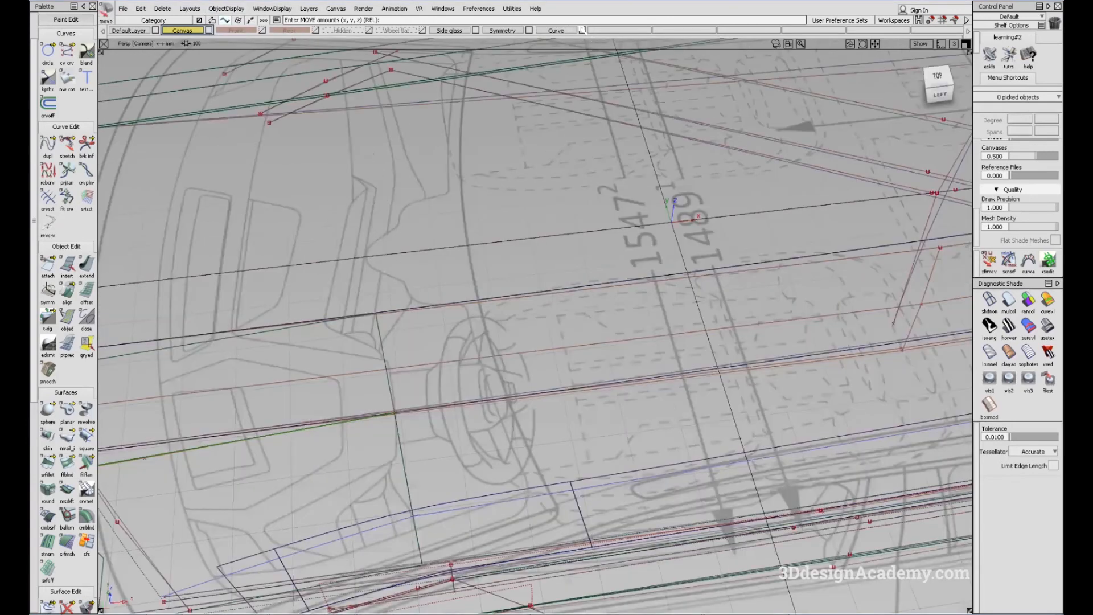
- Pick the long curve along the body side's upper edge plus a second curve and hide all unselected objects in the top view
alt+shift+right_drag(621, 246, 383, 361)
alt+shift+drag(384, 361, 417, 321)
ctrl+shift+drag(417, 321, 471, 391)
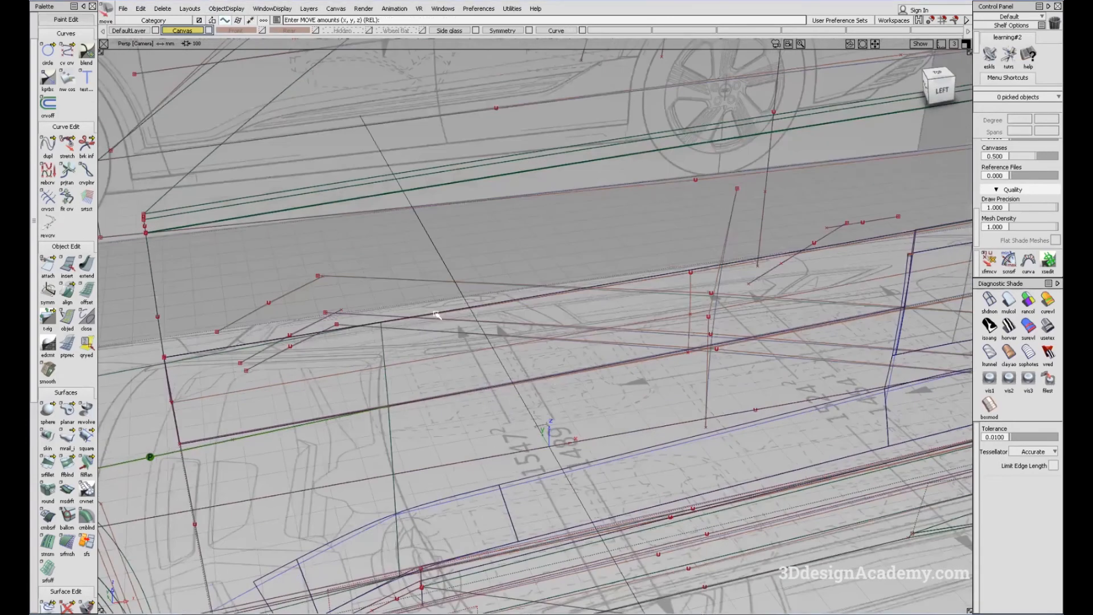
click(455, 314)
key(F5)
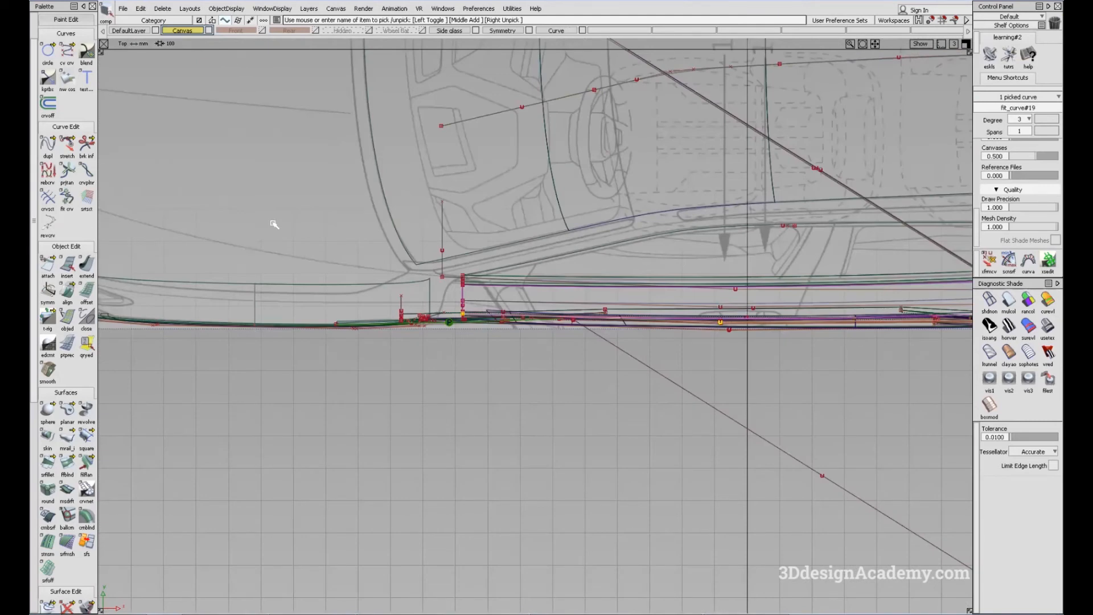
alt+shift+middle_drag(209, 120, 301, 183)
shift+click(158, 290)
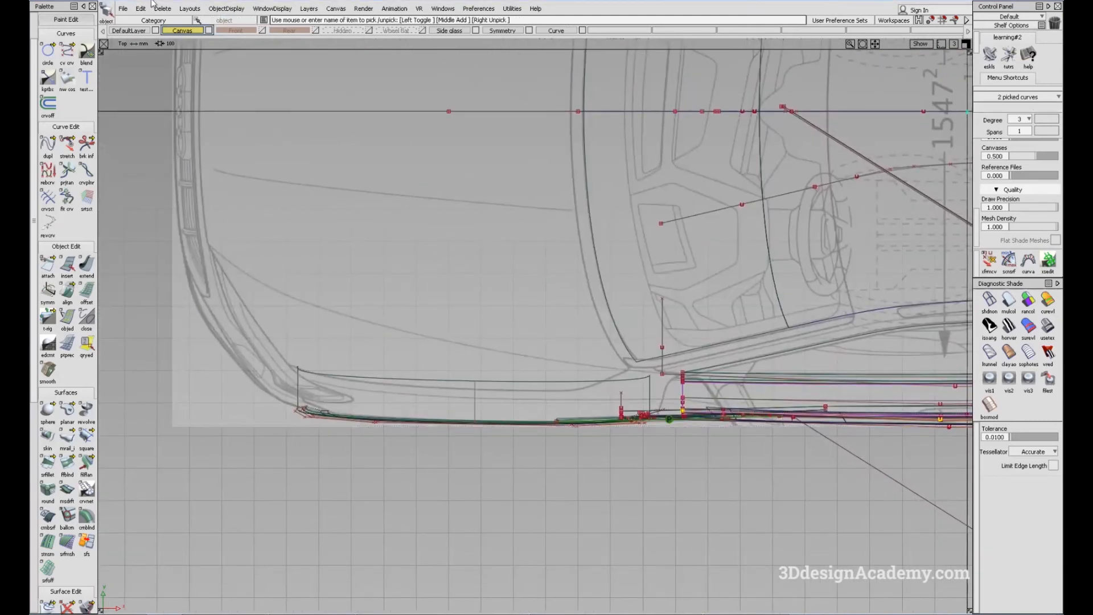
click(226, 8)
click(235, 73)
- Move the middle of the upper edge curve about 3.2 mm in Y in the top view and bring the hidden objects back
alt+shift+middle_drag(755, 336, 422, 300)
mouse_move(455, 342)
alt+shift+right_down()
mouse_move(698, 361)
mouse_move(888, 484)
alt+shift+right_up()
alt+shift+middle_drag(888, 484, 516, 453)
ctrl+shift+drag(501, 506, 526, 381)
ctrl+shift+drag(530, 316, 648, 421)
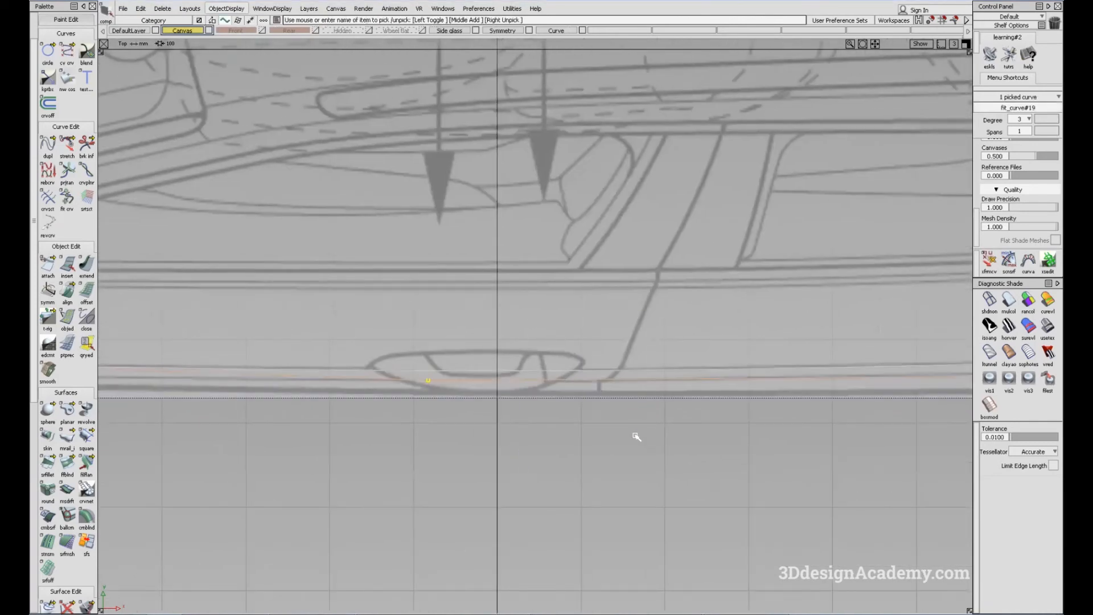
right_drag(600, 463, 601, 460)
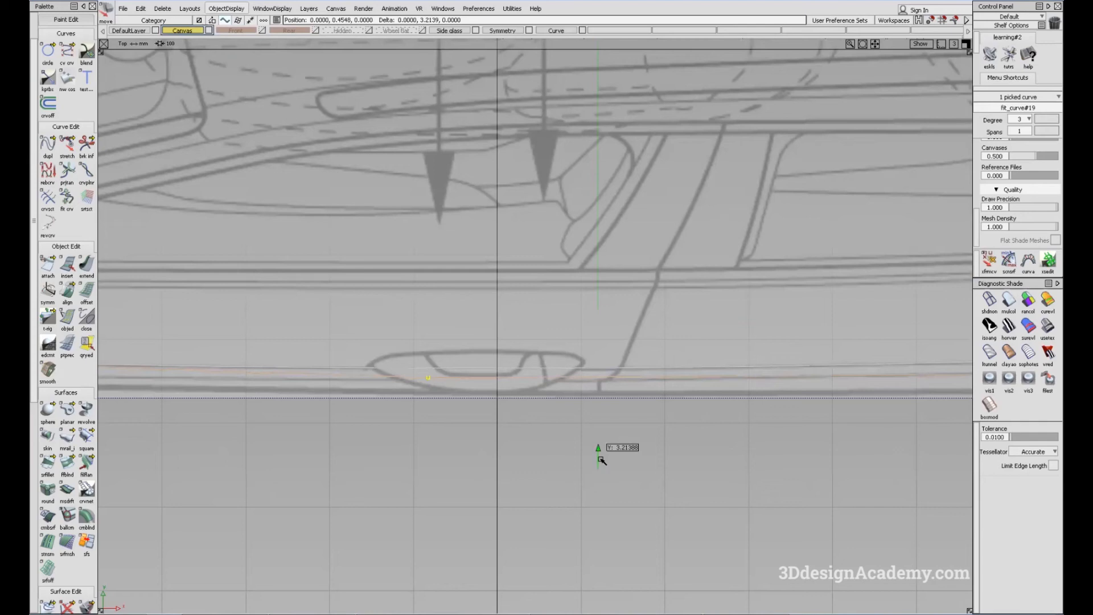
alt+shift+right_drag(827, 332, 722, 394)
click(226, 8)
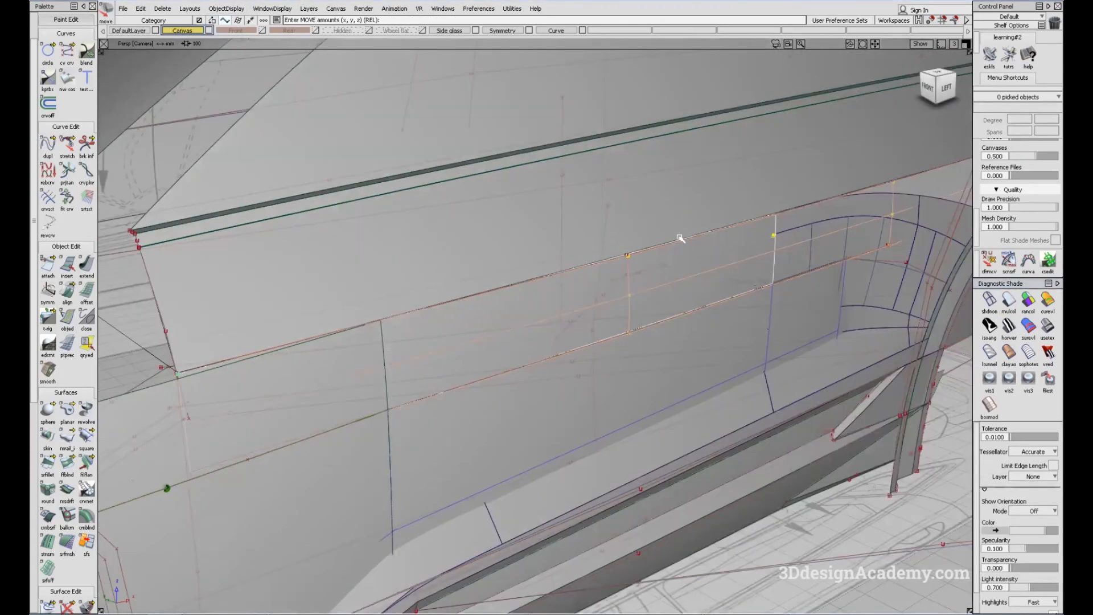
- Untrim the long blend surface below the upper edge curve of the body side
drag(680, 238, 589, 305)
alt+shift+right_drag(589, 305, 606, 270)
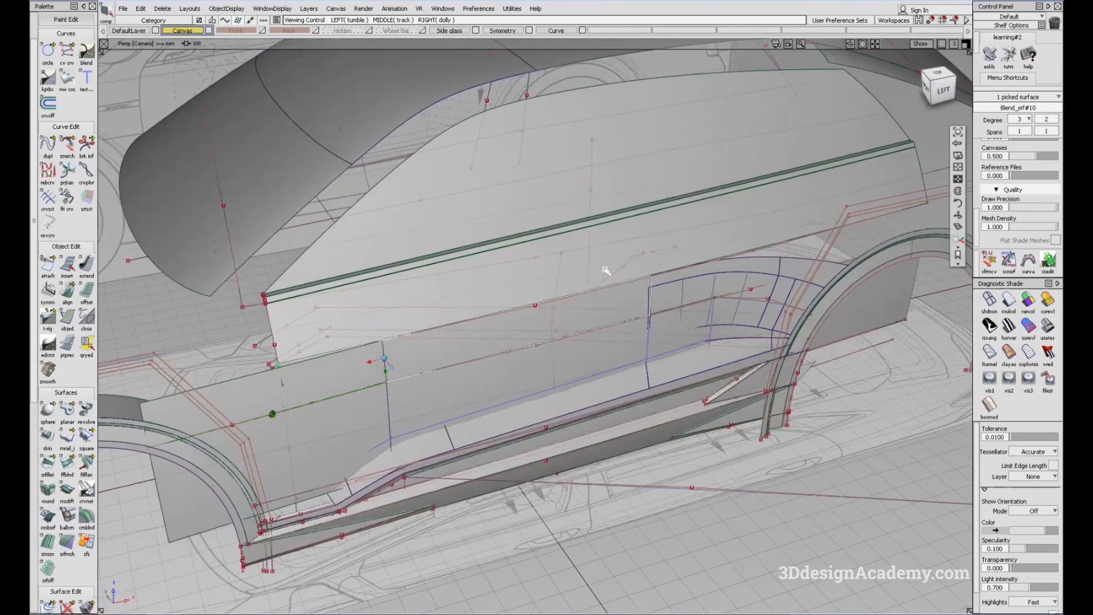
click(66, 605)
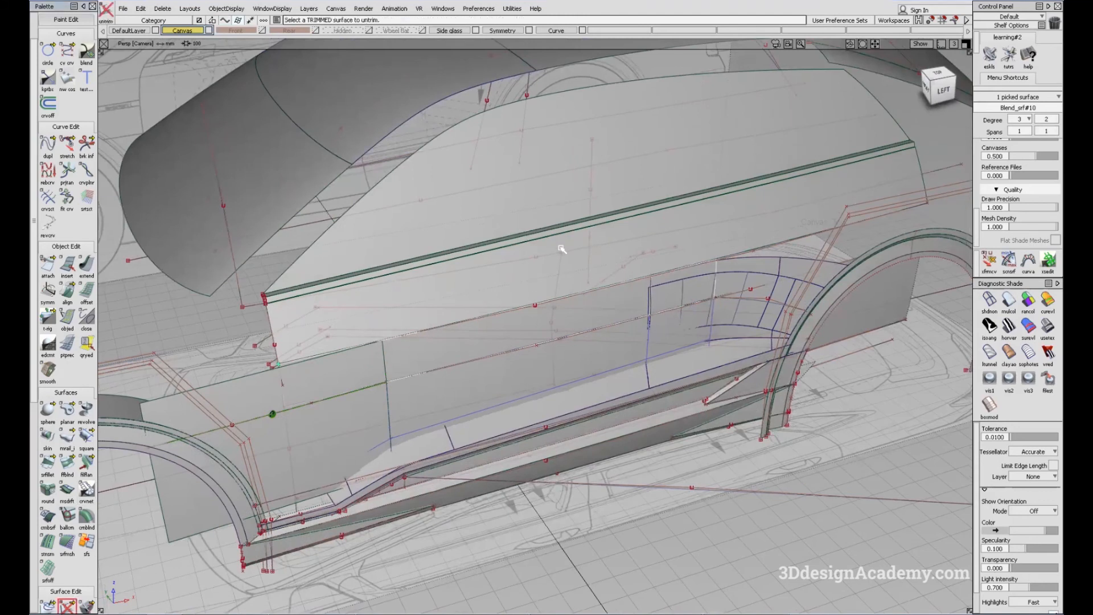
click(603, 306)
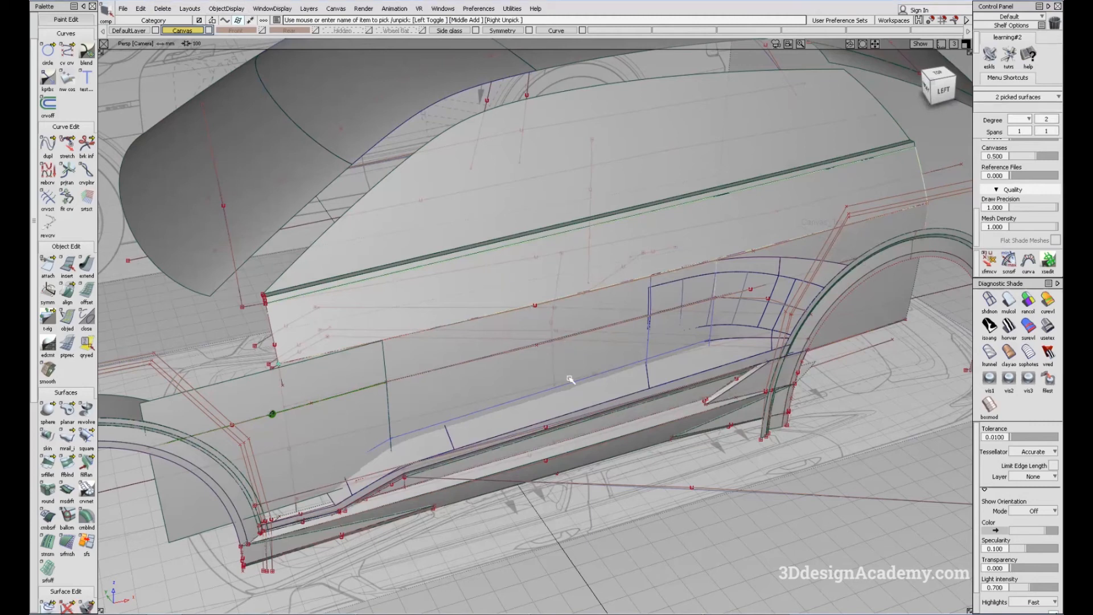
- Isolate the upper edge curve together with the long blend surface by hiding all unselected objects
click(615, 284)
drag(649, 255, 586, 307)
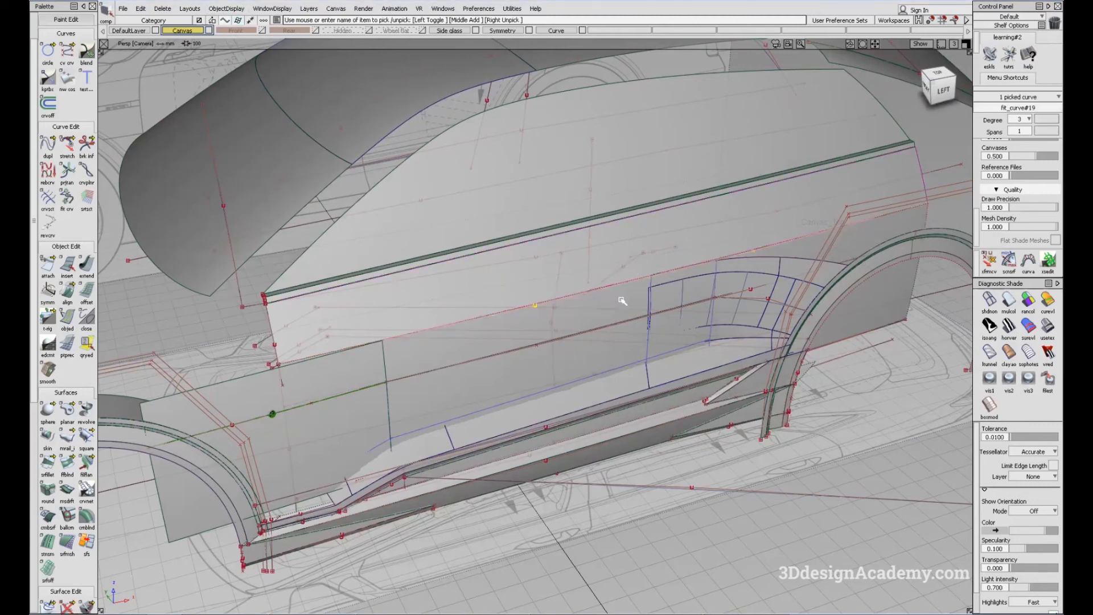
click(227, 8)
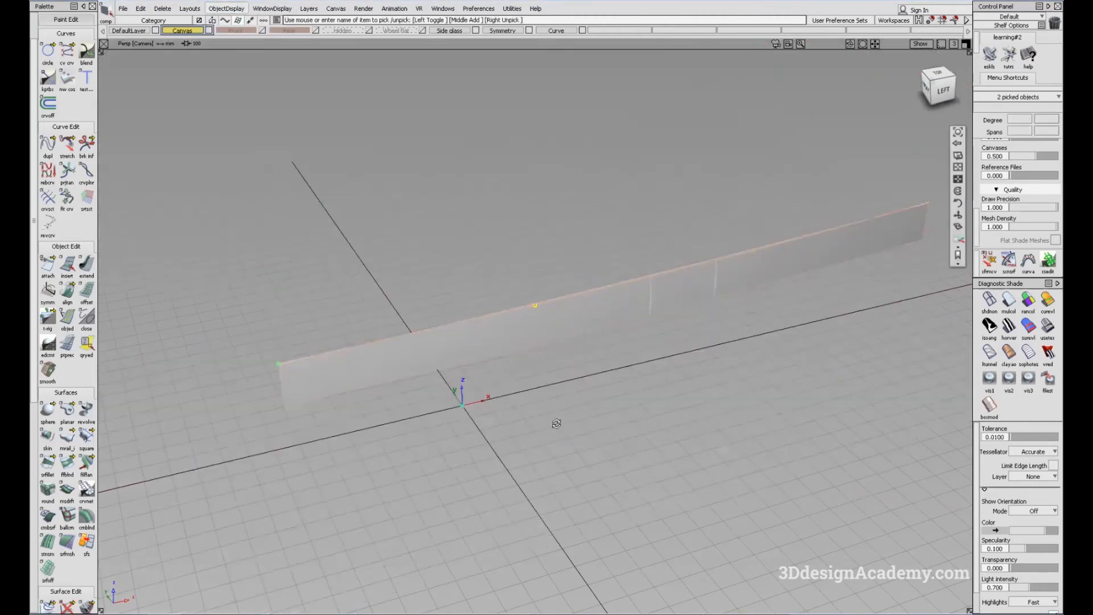
- Align the long blend surface's upper edge to the edge curve with G0 Edge alignment, 1 extra CV row and blend factor 1
double_click(68, 290)
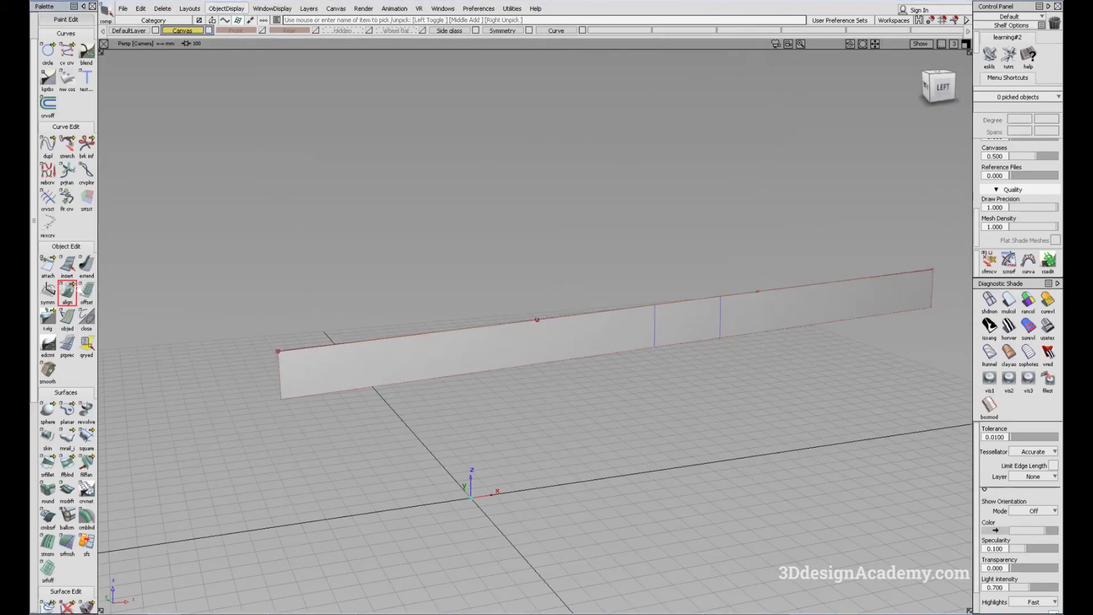
alt+shift+middle_drag(663, 312, 644, 297)
click(643, 297)
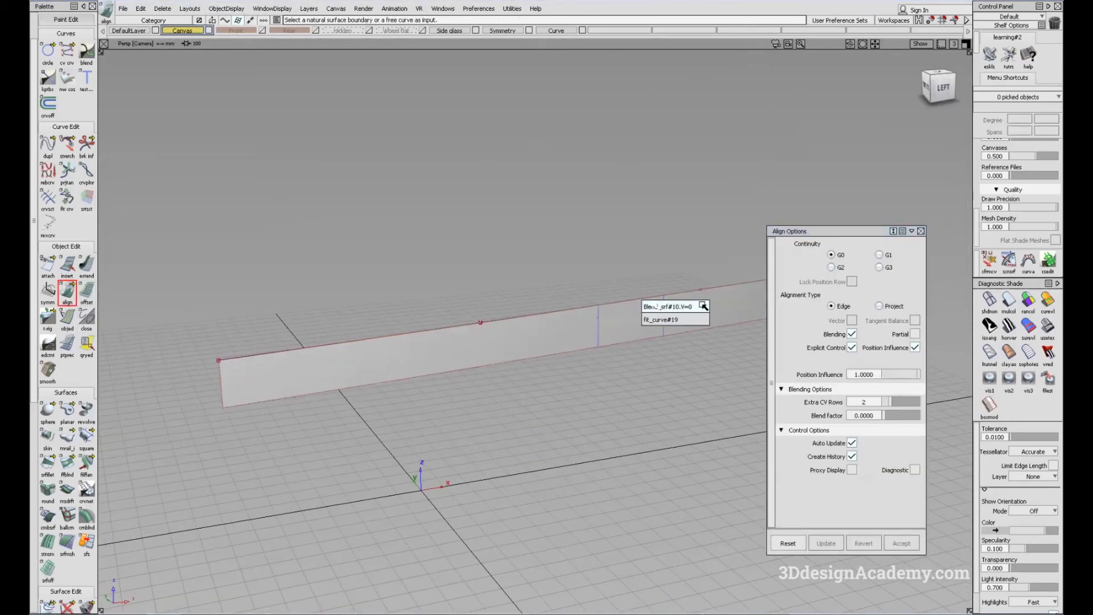
click(636, 301)
click(354, 389)
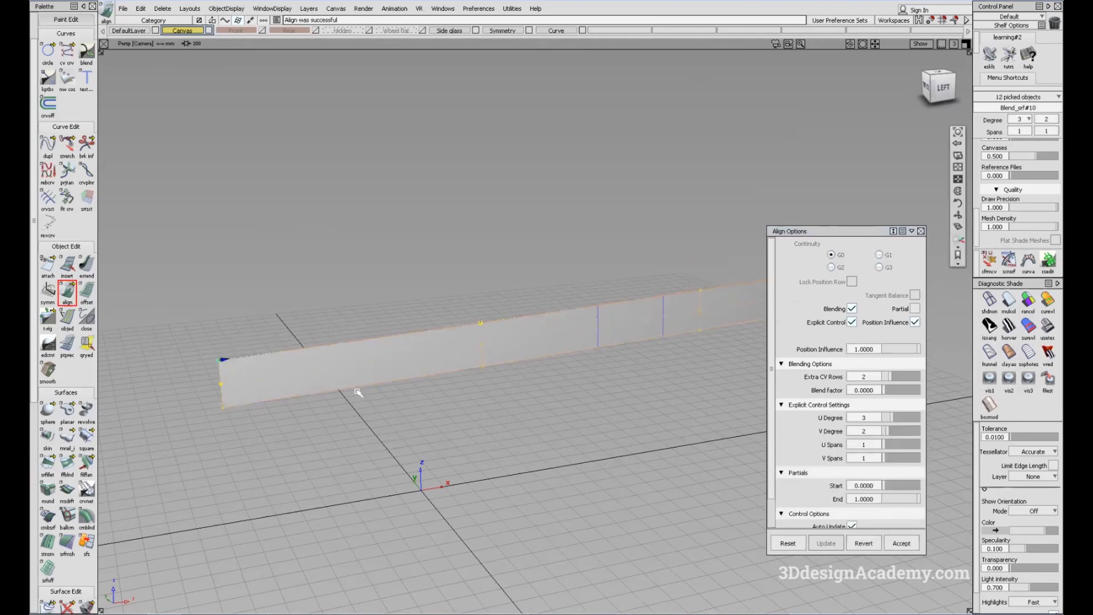
alt+shift+drag(354, 391, 431, 393)
click(889, 376)
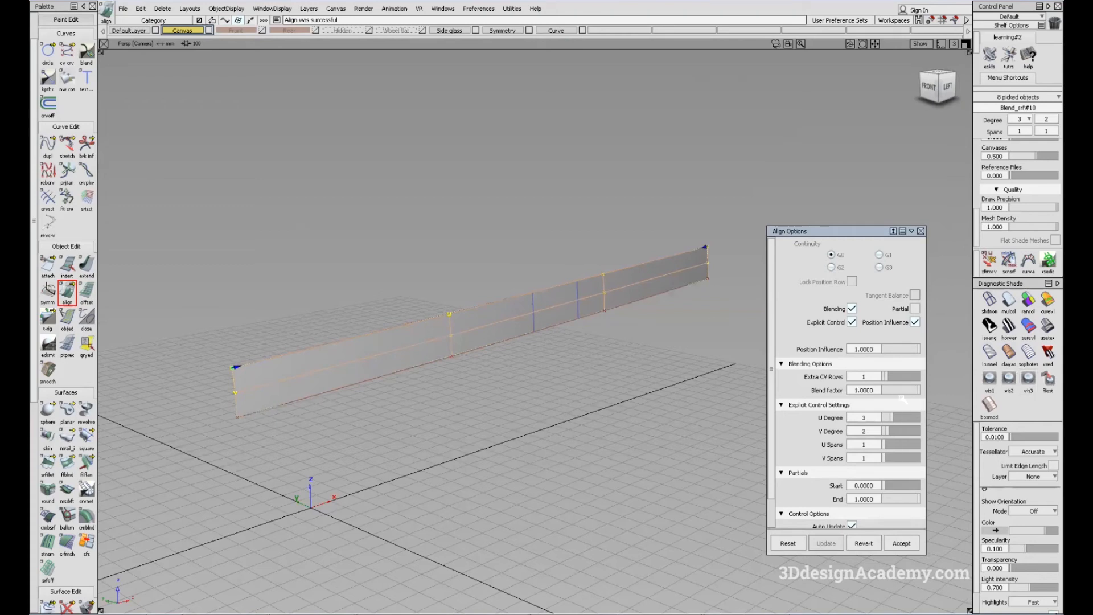
alt+shift+drag(508, 324, 458, 322)
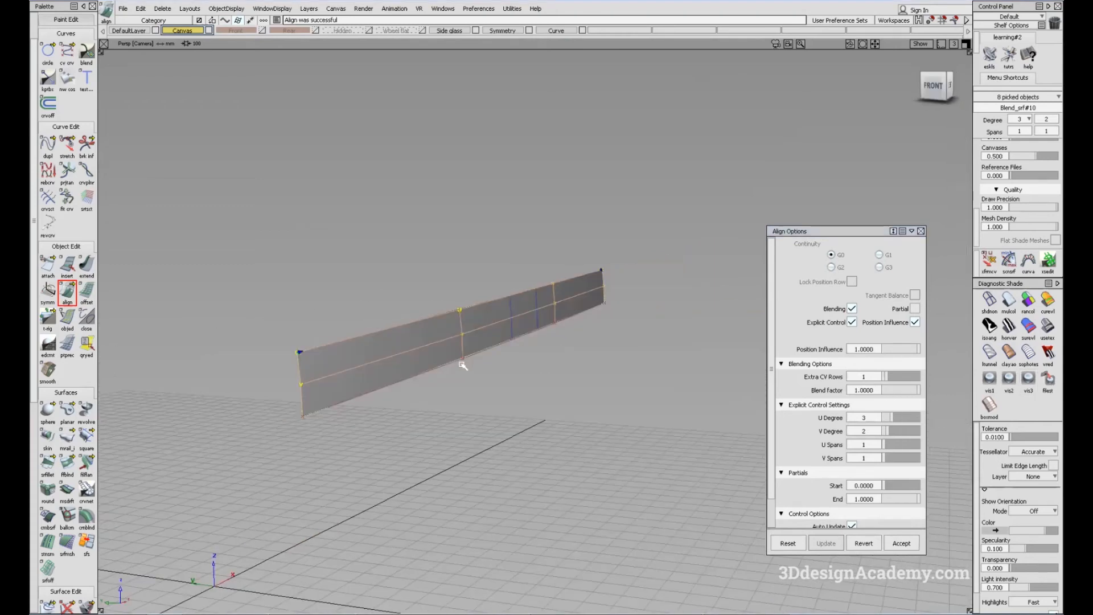
alt+shift+drag(547, 332, 455, 327)
- Bring back the hidden objects and examine the joint between the front patch and the long blend surface
click(226, 8)
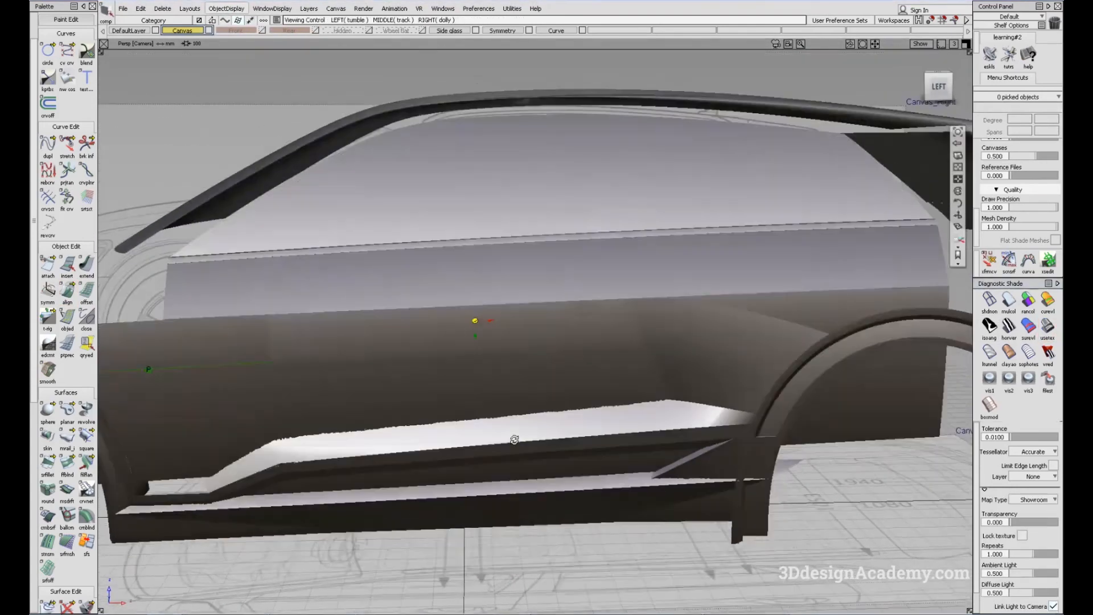
alt+shift+drag(514, 439, 479, 362)
key(alt+m)
alt+shift+middle_drag(251, 343, 456, 371)
alt+shift+right_drag(419, 375, 472, 361)
alt+shift+drag(471, 361, 544, 269)
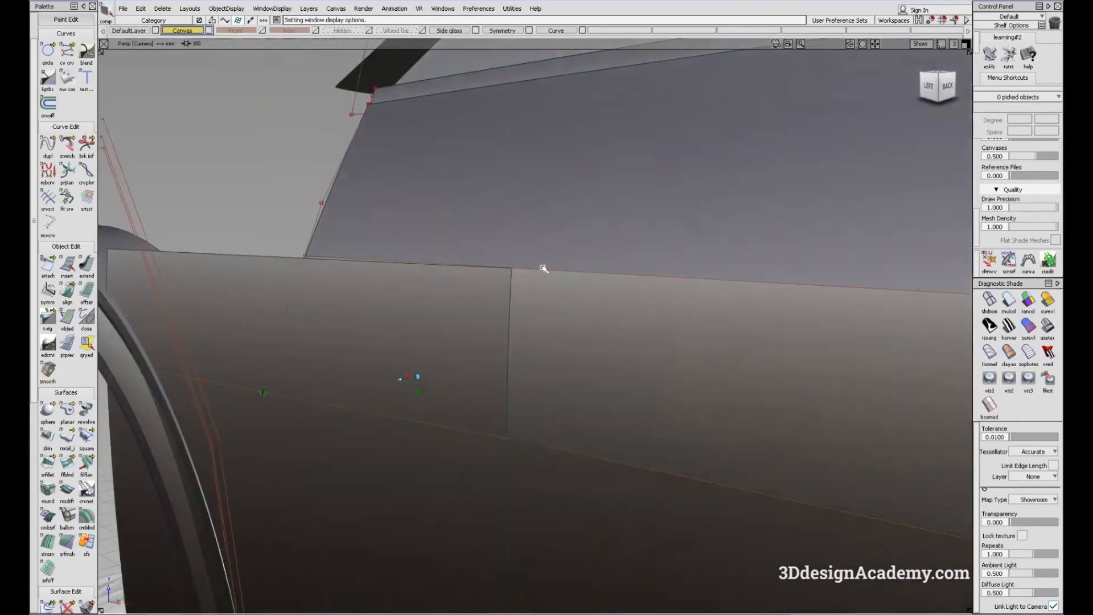
alt+shift+drag(351, 349, 767, 563)
- Turn off the diagnostic shading and frame the front patch joint at the door's front end in the left view
alt+shift+click(935, 86)
click(989, 300)
ctrl+shift+drag(384, 444, 324, 252)
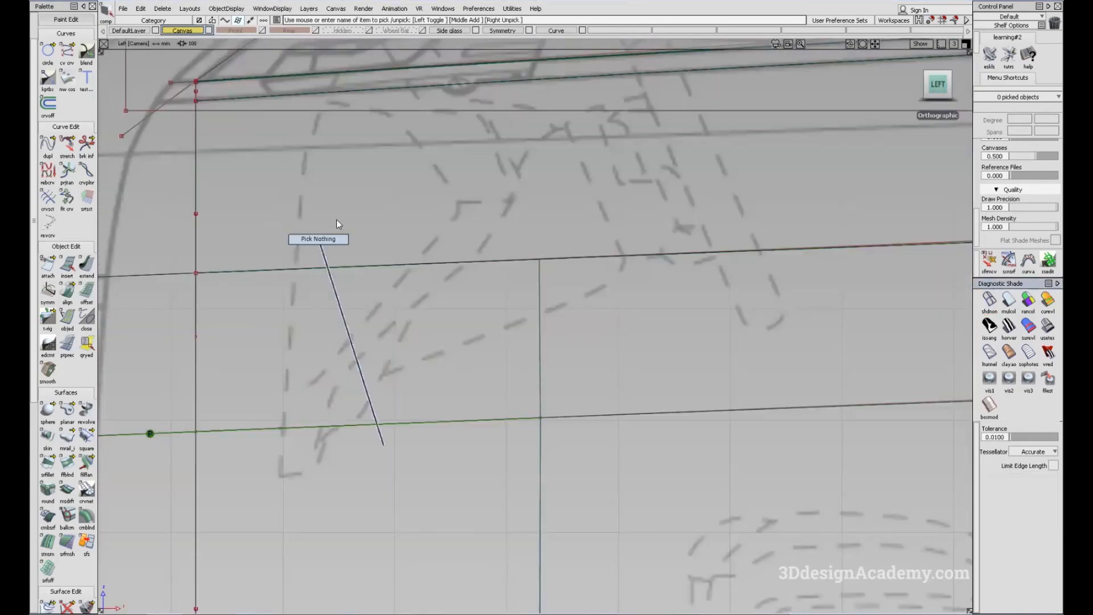
alt+shift+click(534, 260)
mouse_move(534, 261)
alt+shift+right_down()
mouse_move(729, 267)
mouse_move(515, 370)
alt+shift+right_up()
alt+shift+right_drag(580, 329, 477, 361)
alt+shift+right_drag(669, 338, 686, 368)
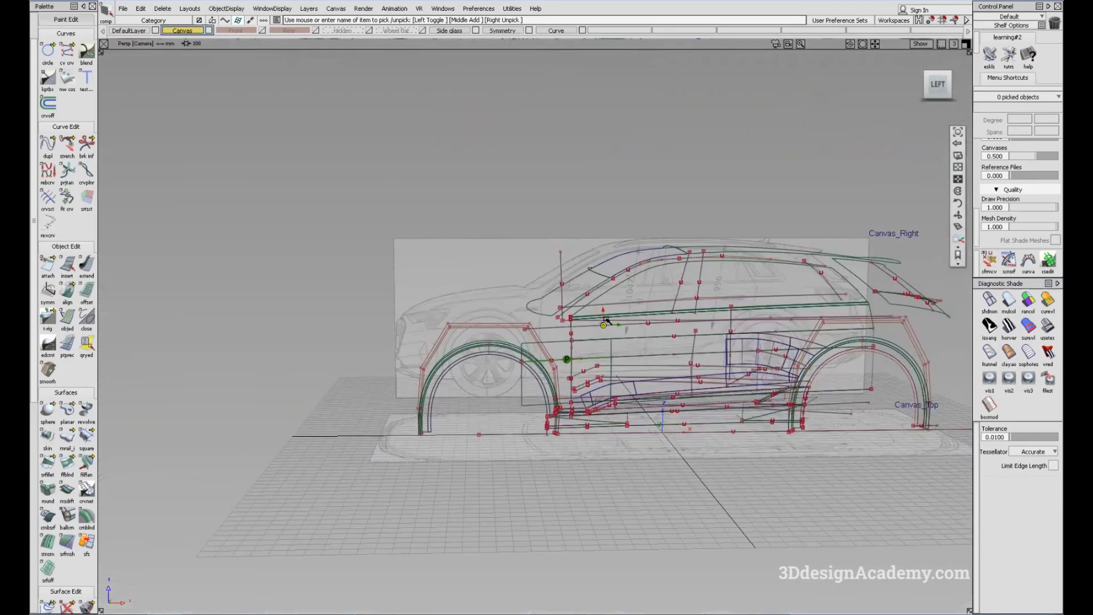
key(F5)
key(F6)
alt+shift+right_drag(262, 300, 330, 265)
- Align the upper front patch's rear edge to the long blend surface with G0 Project alignment along the view, using 3 extra CV rows
click(67, 292)
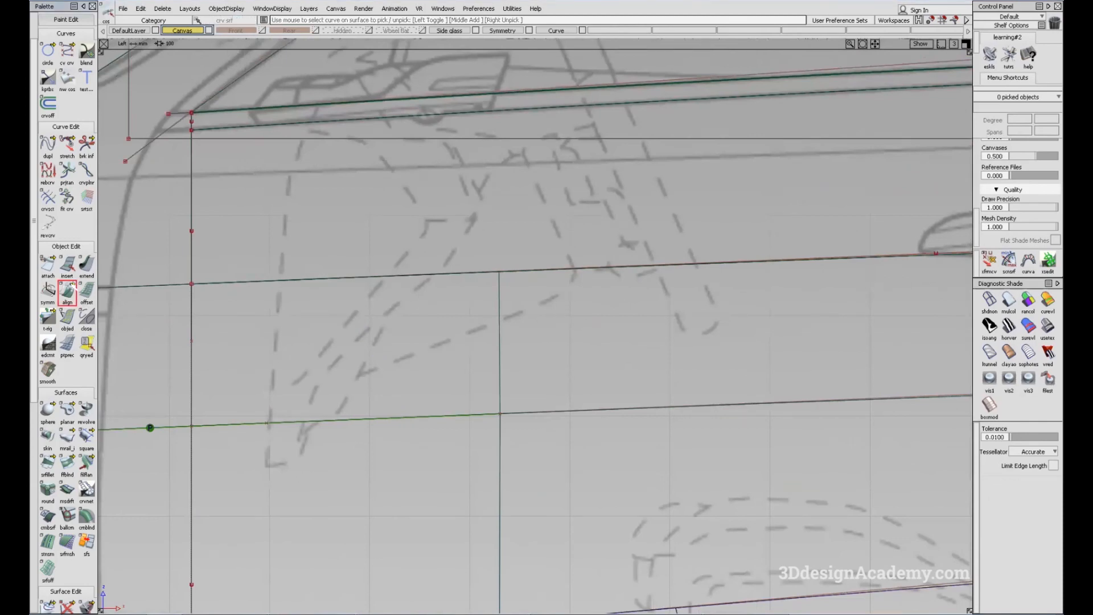
click(500, 333)
key(Return)
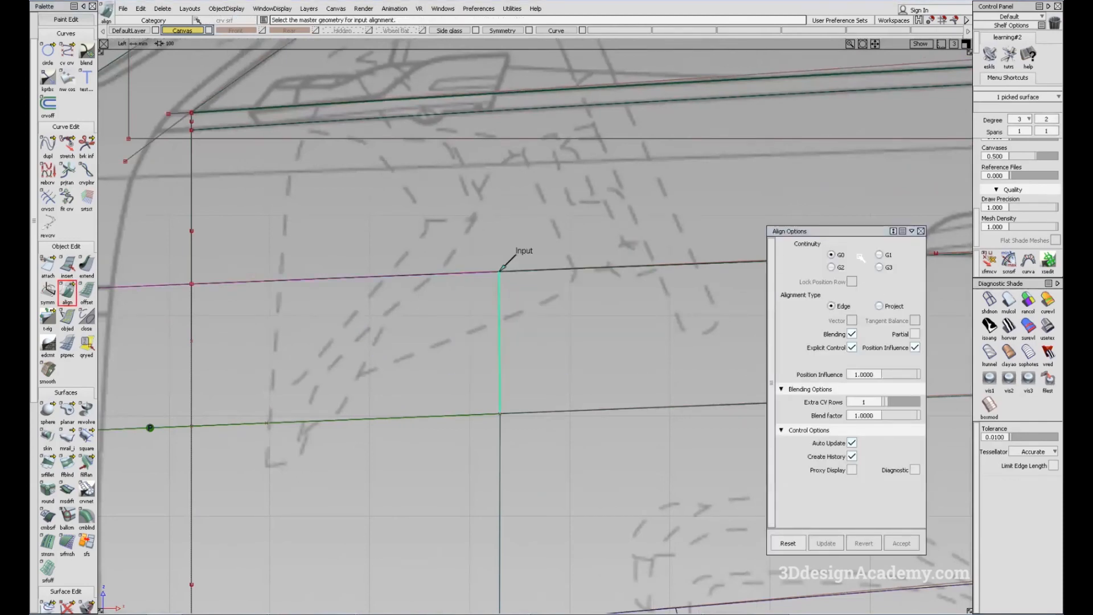
click(879, 305)
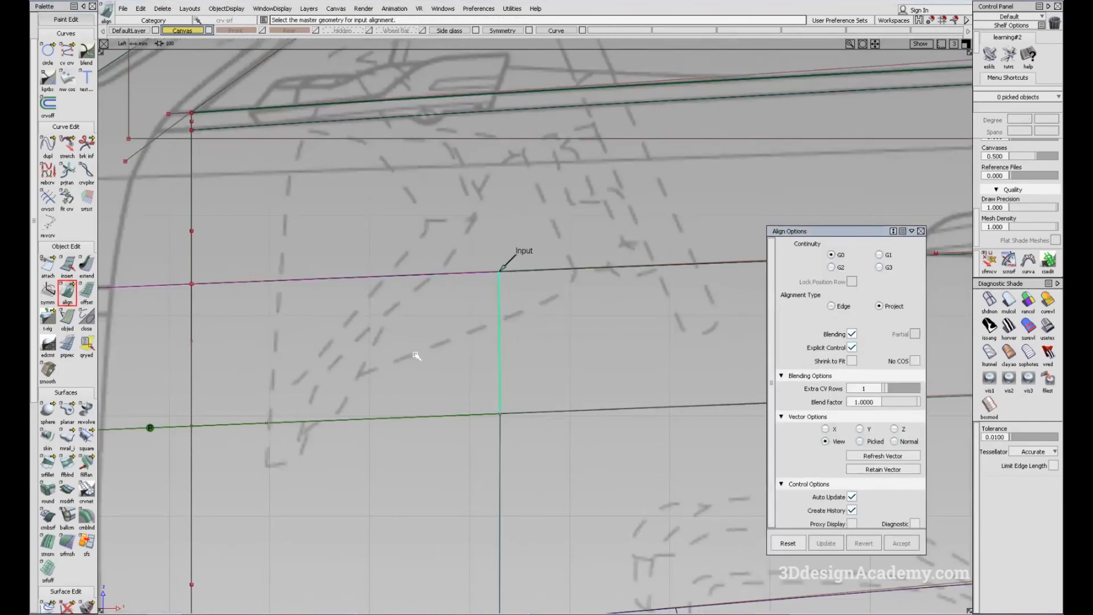
alt+shift+middle_drag(541, 341, 610, 326)
click(567, 327)
alt+shift+right_drag(427, 337, 774, 373)
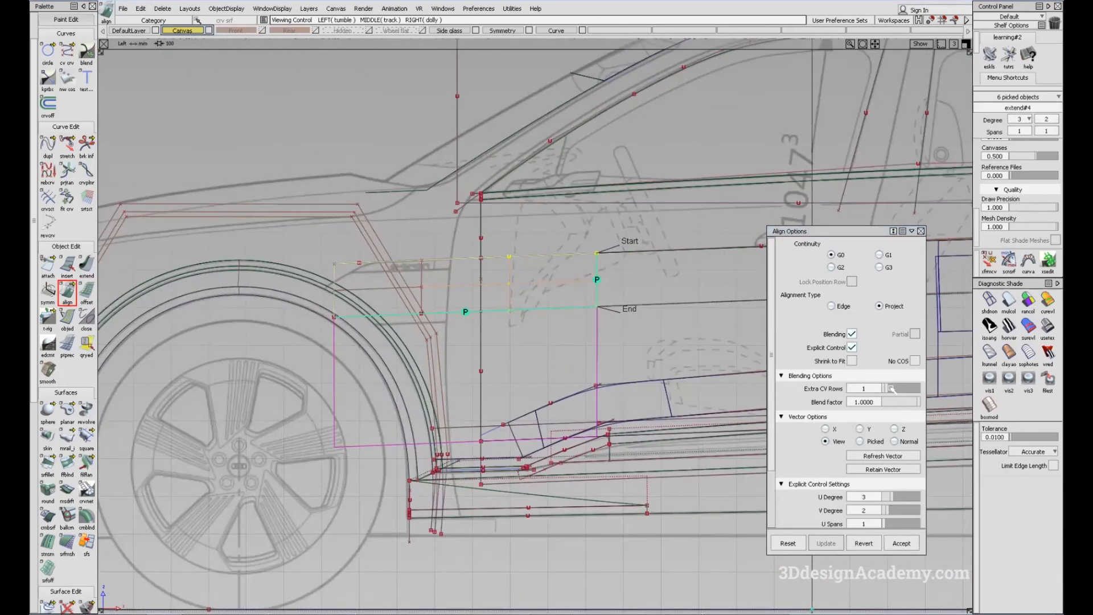
drag(892, 388, 894, 390)
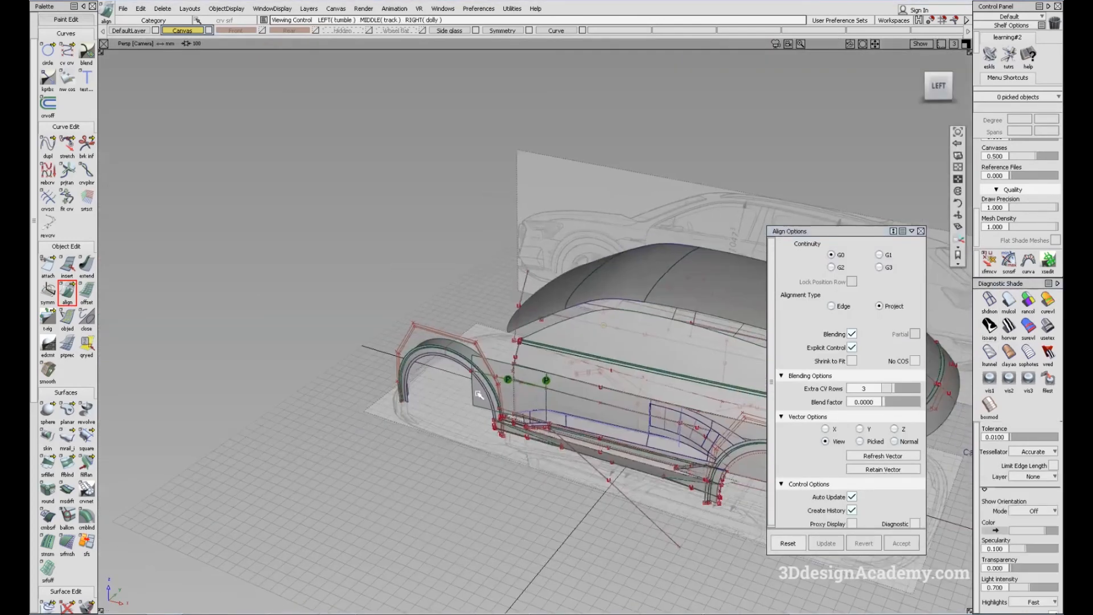
- Examine the shaded front patches, the lower blend surfaces and the front wheel arch area from several angles
alt+shift+right_drag(521, 384, 593, 436)
alt+shift+drag(559, 368, 497, 312)
alt+shift+middle_drag(496, 311, 444, 311)
alt+shift+drag(444, 312, 494, 312)
alt+shift+drag(369, 285, 446, 319)
alt+shift+middle_drag(446, 319, 305, 254)
ctrl+shift+drag(484, 473, 445, 427)
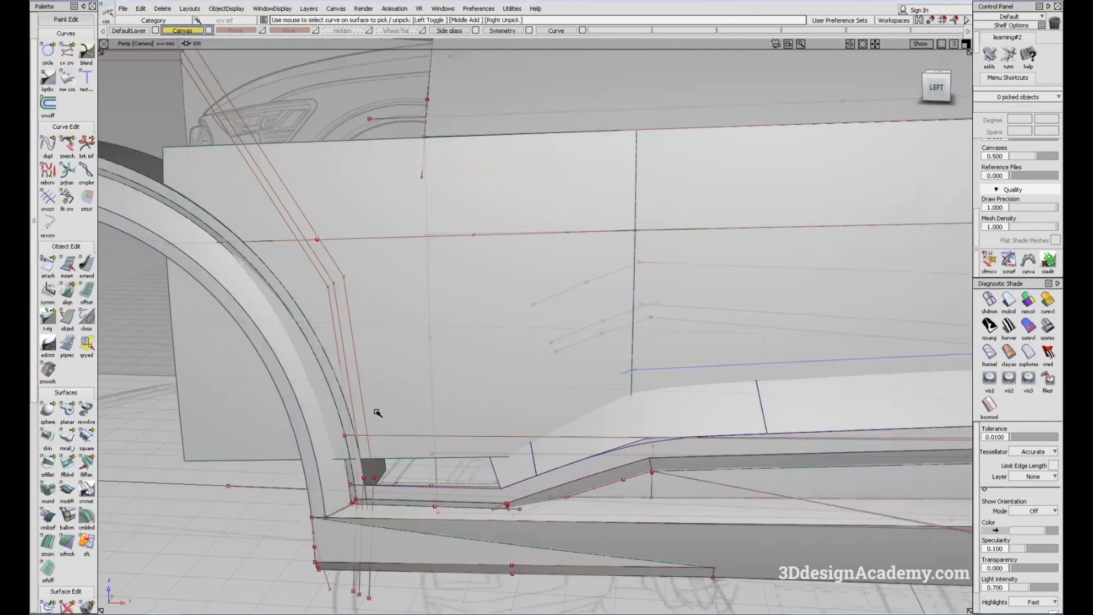
alt+shift+drag(377, 413, 495, 395)
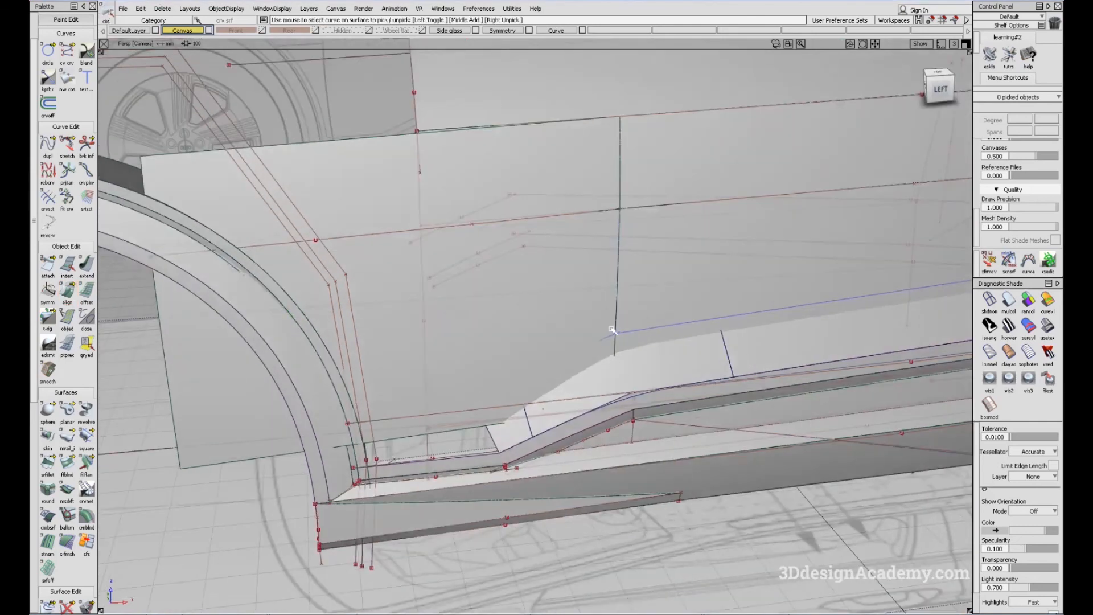
alt+shift+middle_drag(654, 375, 459, 391)
alt+shift+drag(459, 390, 569, 384)
alt+shift+right_drag(685, 378, 627, 264)
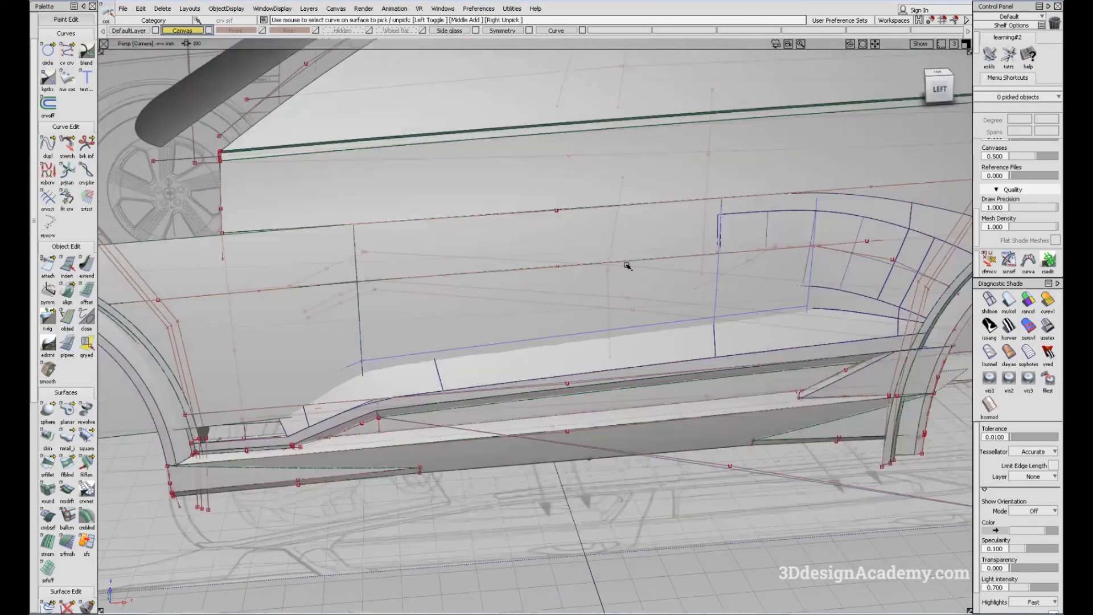
click(486, 364)
ctrl+shift+drag(501, 341, 501, 373)
alt+shift+middle_drag(441, 378, 565, 373)
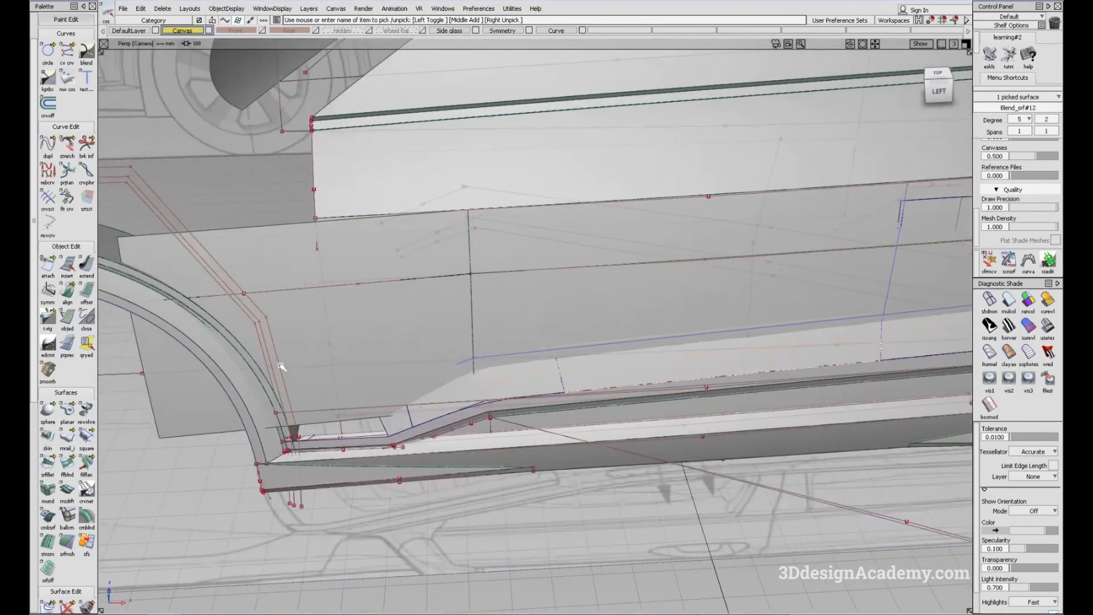
alt+shift+middle_drag(303, 338, 365, 344)
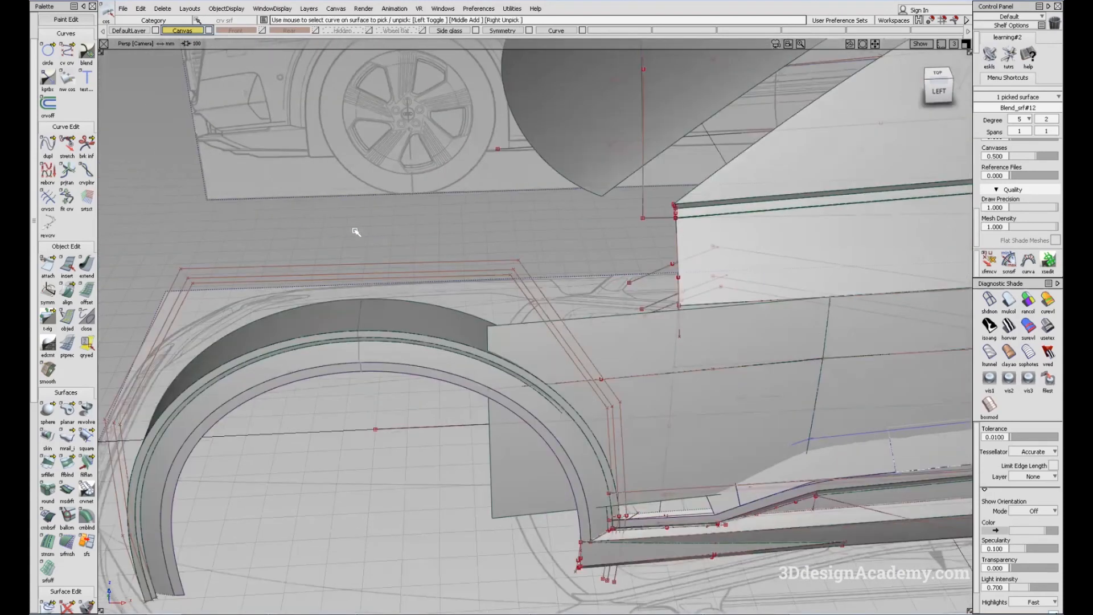
alt+shift+drag(405, 242, 592, 275)
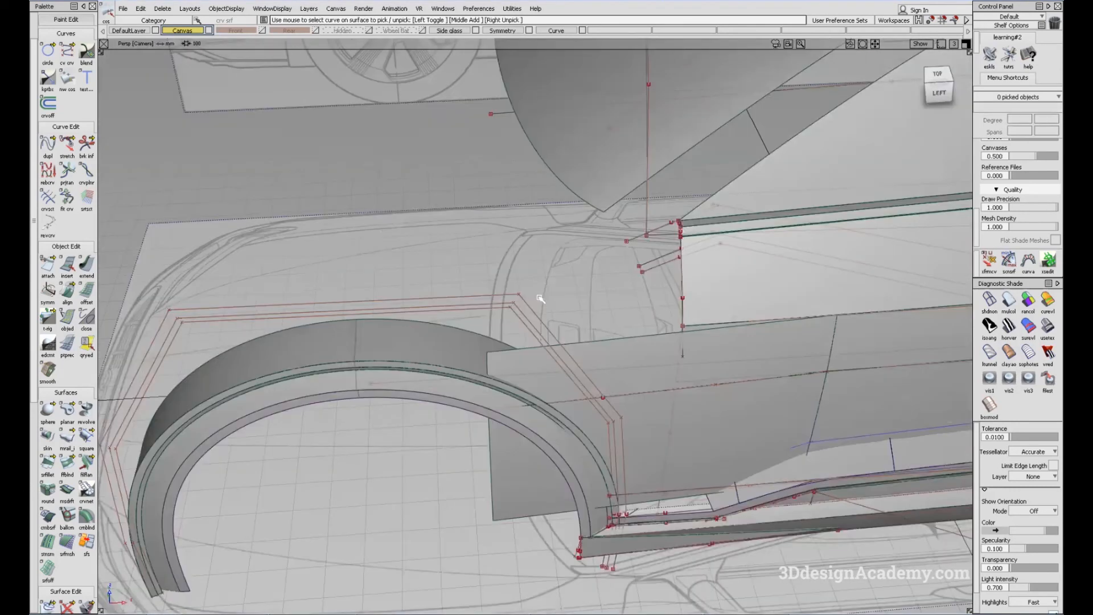
alt+shift+drag(492, 292, 581, 377)
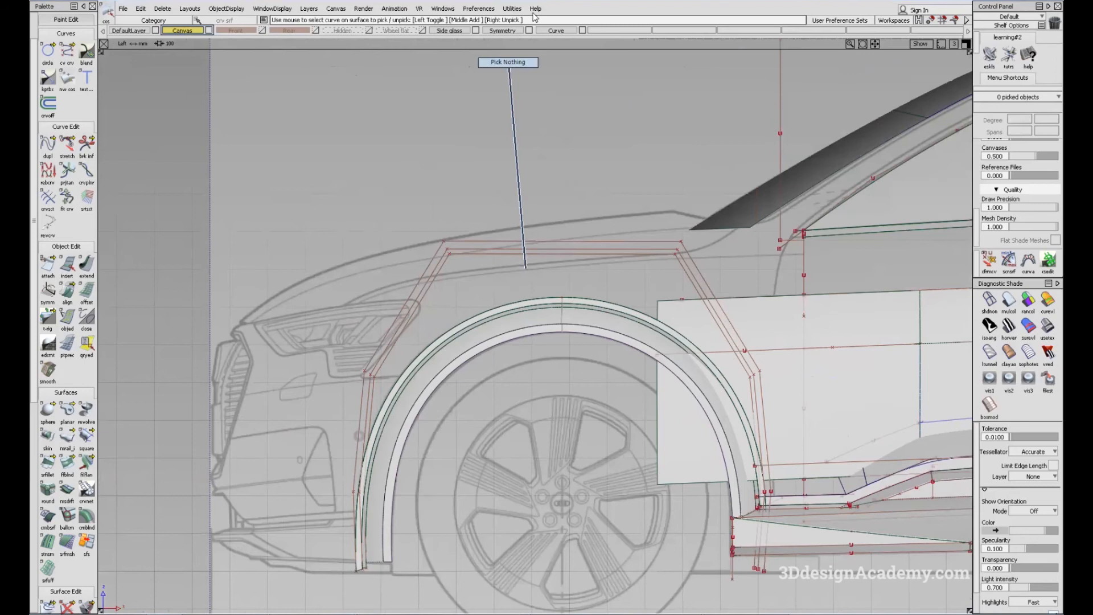
- Hide the Curve layer and turn off the diagnostic shading in the left view
click(582, 30)
alt+shift+middle_drag(811, 220, 697, 212)
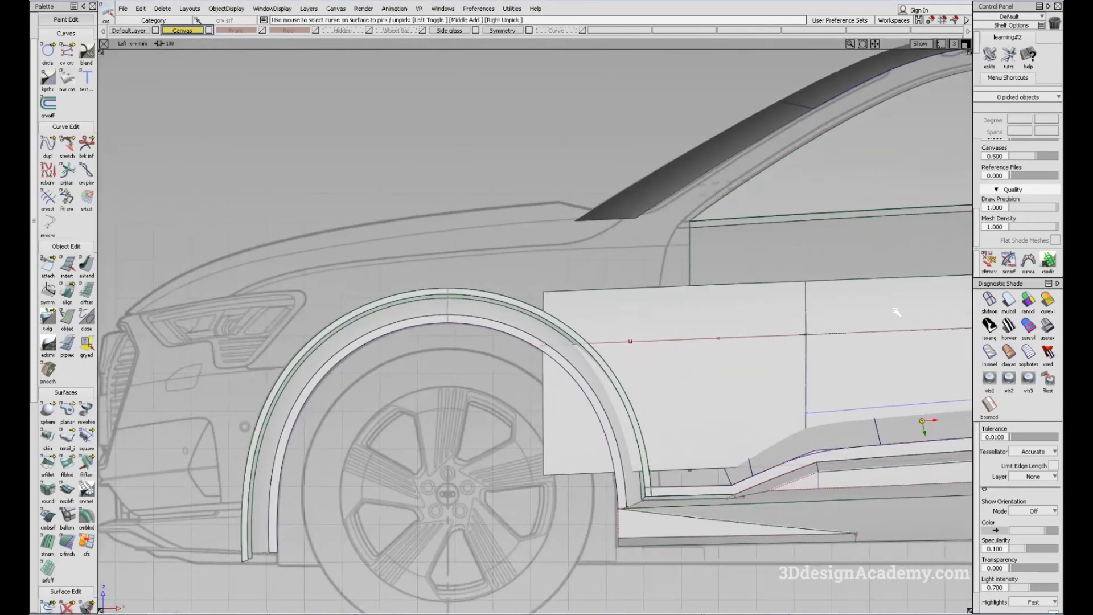
click(989, 299)
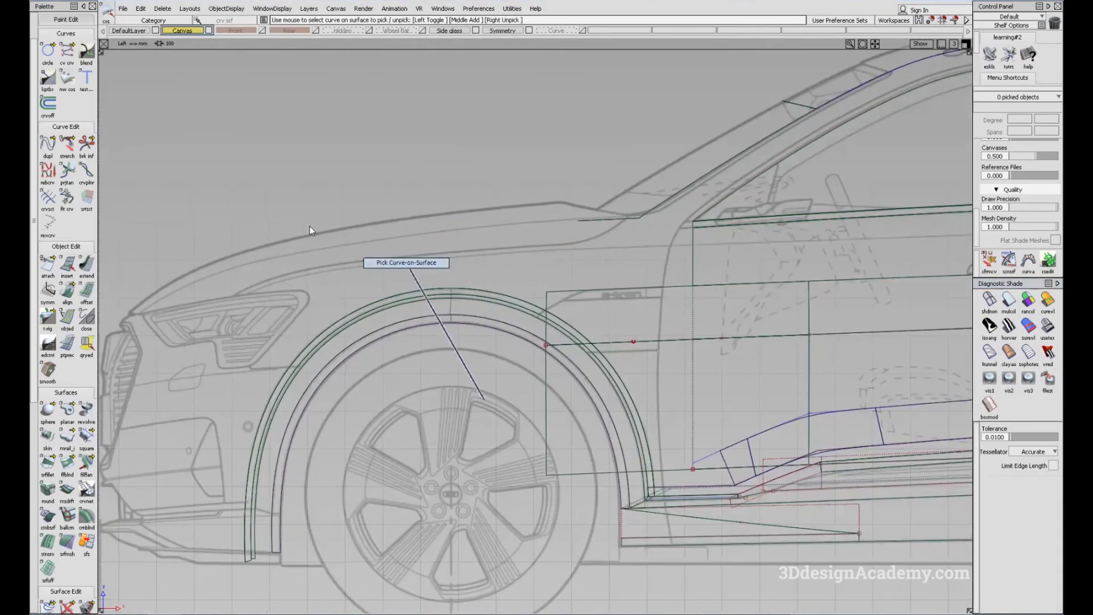
- Pick the objects on the Canvas layer and hide all unselected objects
drag(67, 50, 109, 52)
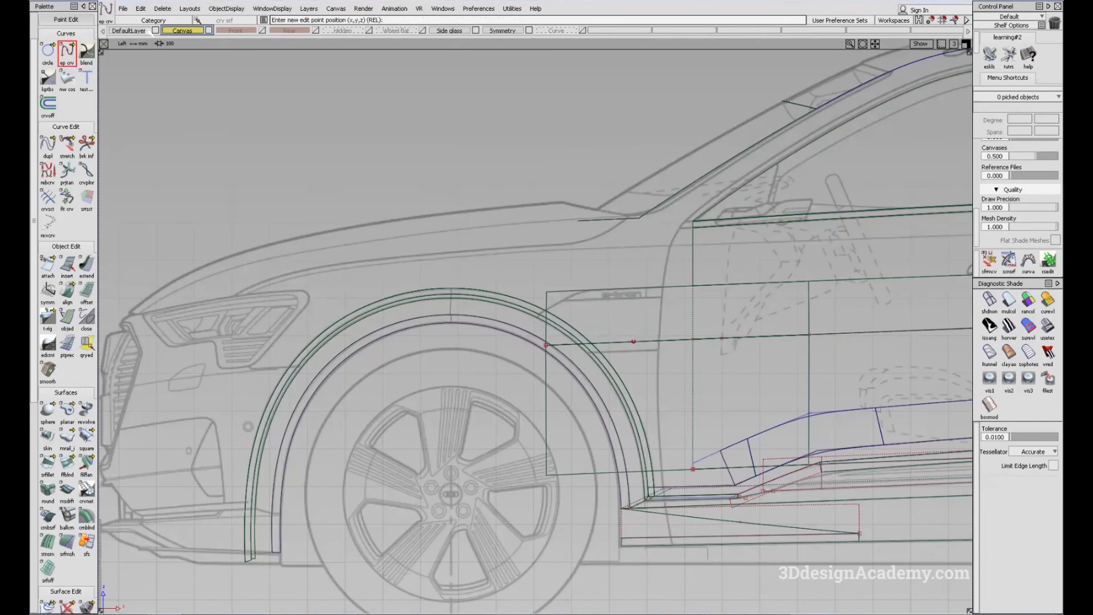
alt+shift+right_drag(731, 283, 698, 404)
alt+shift+middle_drag(698, 404, 387, 396)
drag(197, 28, 199, 53)
alt+shift+right_drag(595, 298, 557, 300)
alt+shift+middle_drag(558, 300, 550, 327)
click(226, 9)
click(241, 75)
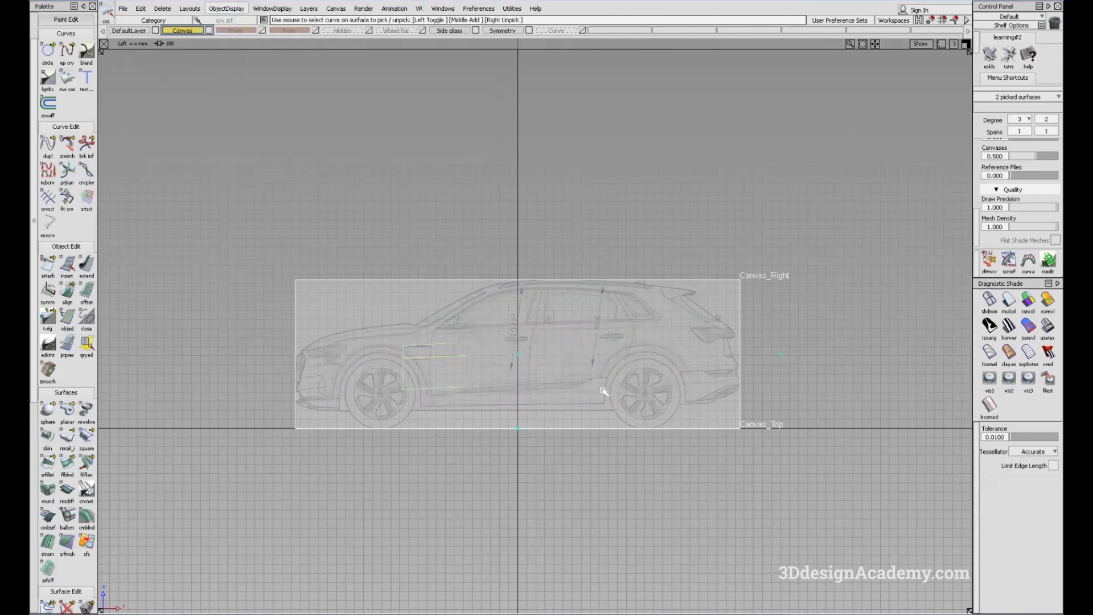
- Assign the two front body patches to DefaultLayer and make it the active layer
key(F8)
alt+shift+right_drag(687, 324, 186, 340)
alt+shift+middle_drag(186, 339, 129, 322)
ctrl+shift+drag(571, 518, 515, 393)
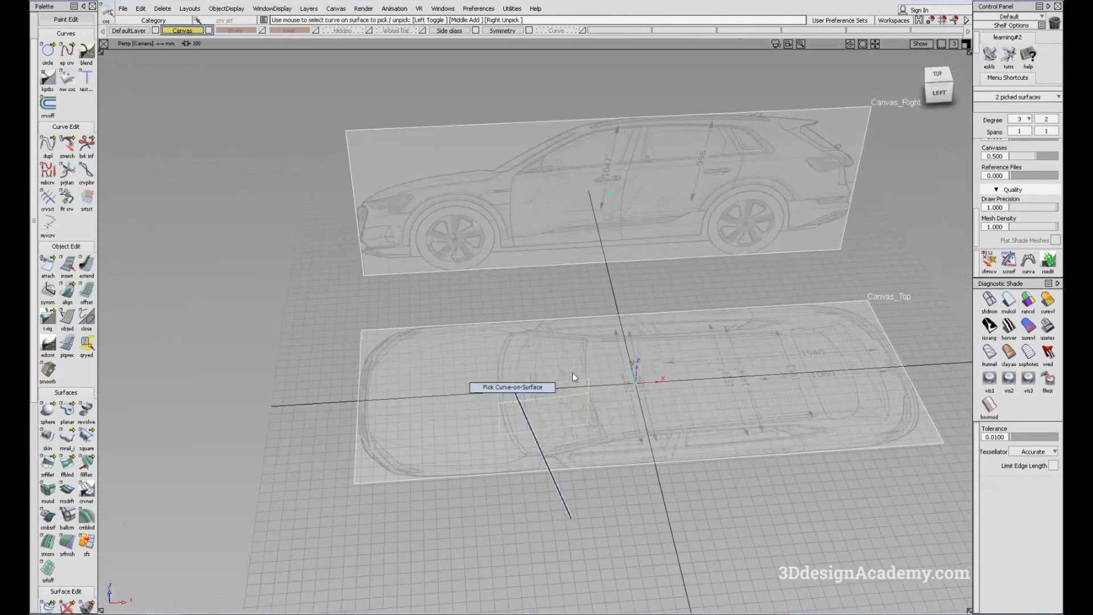
drag(415, 298, 697, 521)
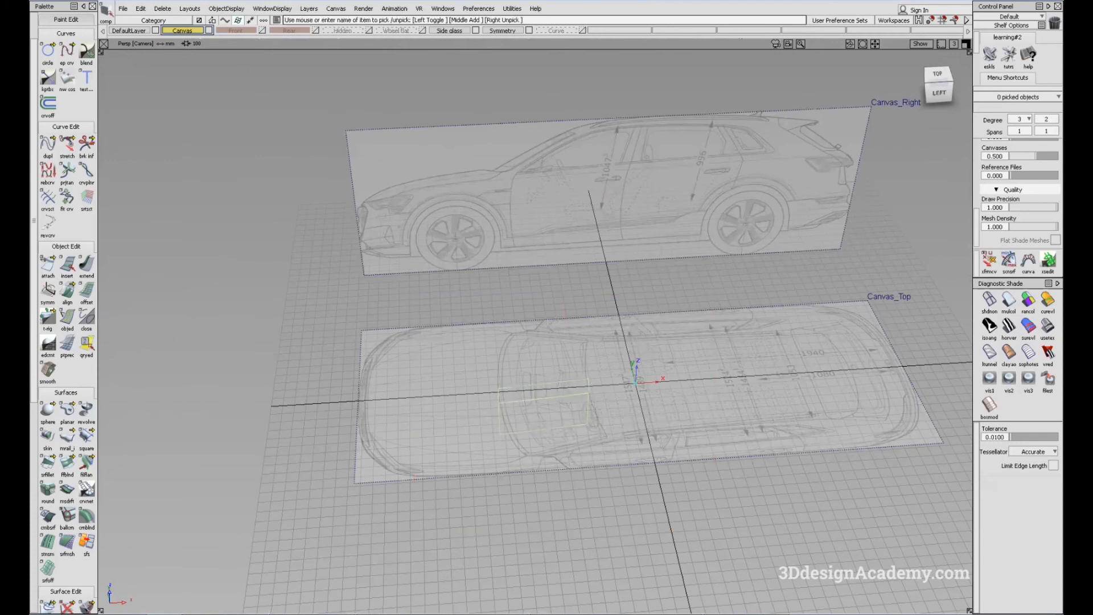
right_click(128, 31)
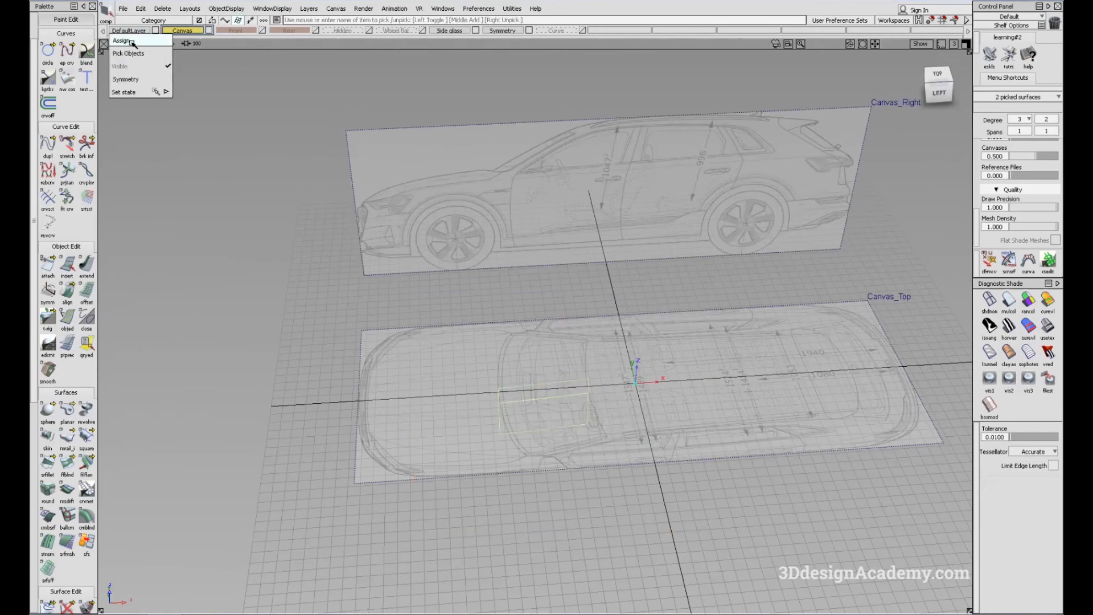
click(131, 42)
click(130, 31)
drag(546, 362, 429, 149)
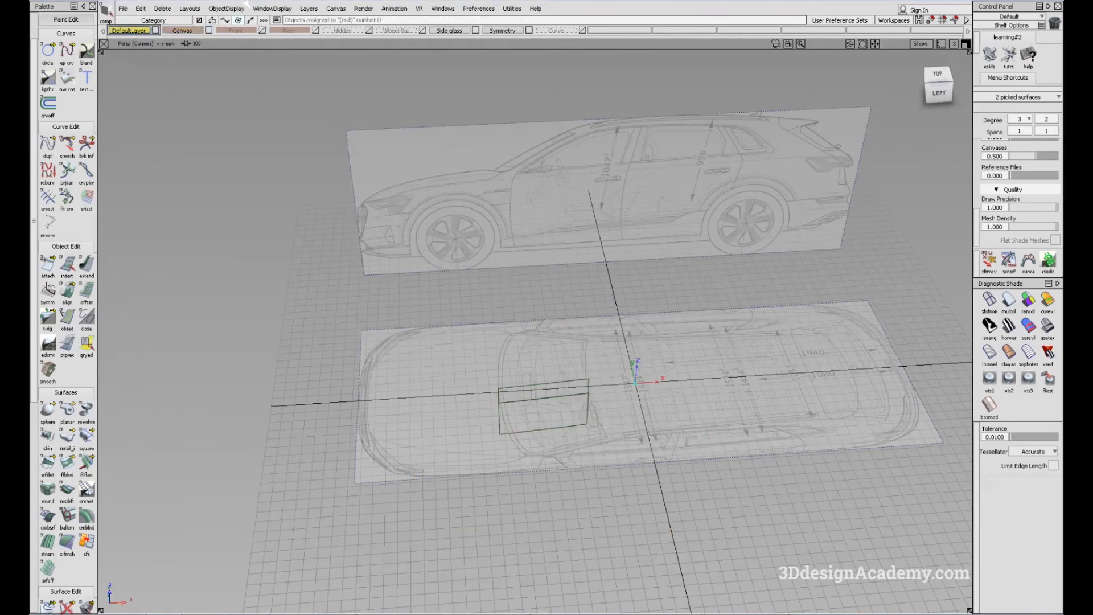
- Bring back the hidden objects and frame the front fender in the left view
key(F6)
click(233, 8)
click(235, 40)
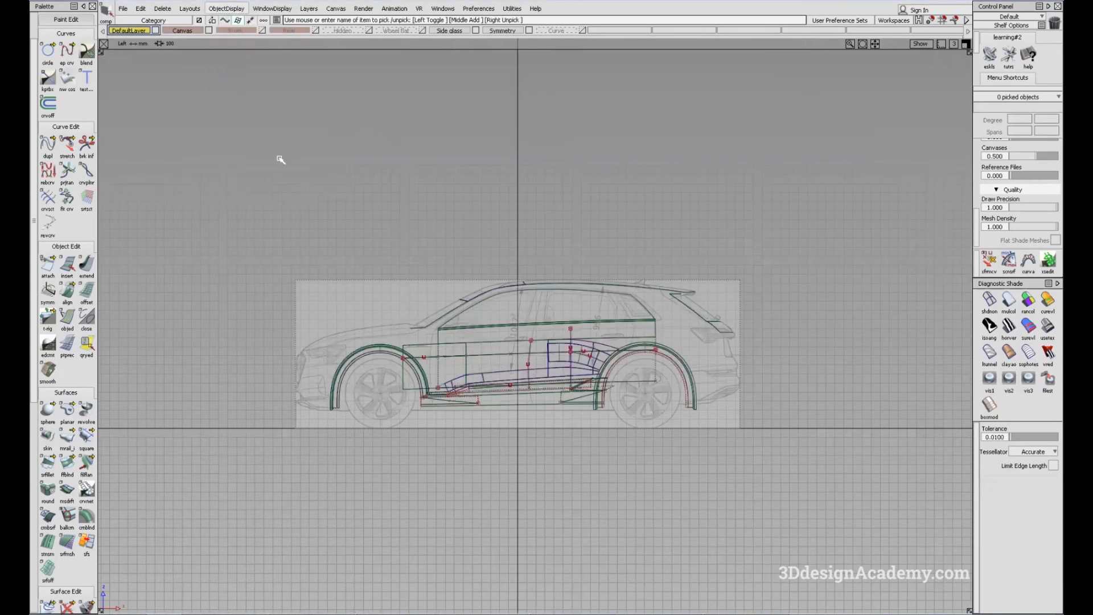
alt+shift+click(374, 352)
alt+shift+right_drag(373, 352, 519, 323)
alt+shift+middle_drag(519, 324, 456, 326)
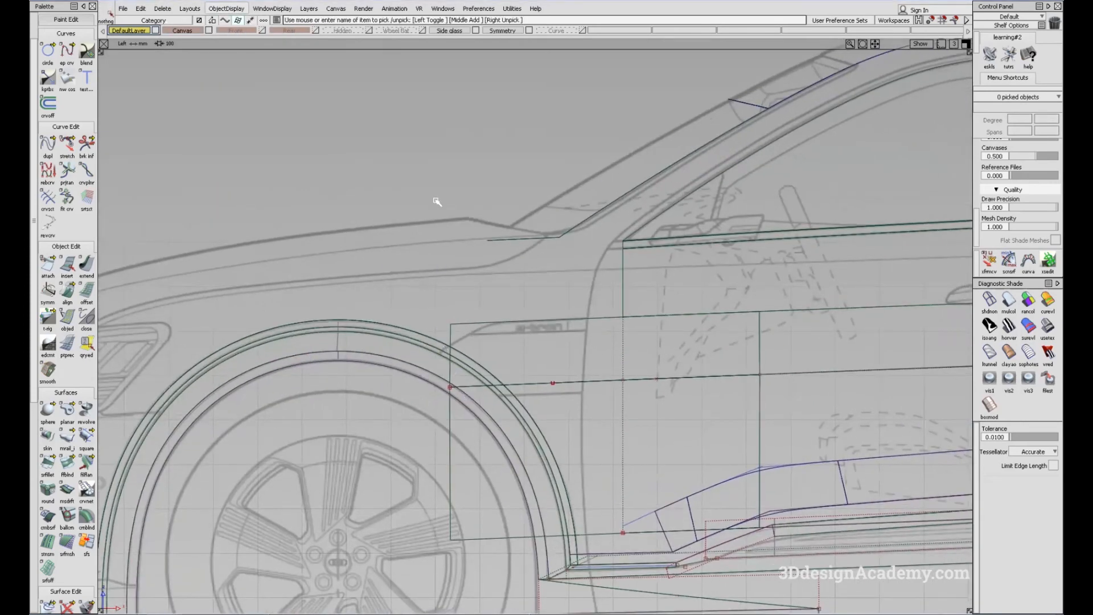
- Draw an edit point curve along the sketched front fender character line to the door and set its degree to 2
alt+shift+middle_drag(362, 273, 361, 187)
right_drag(189, 32, 189, 131)
alt+shift+middle_drag(529, 319, 550, 331)
ctrl+shift+drag(543, 335, 567, 404)
mouse_move(503, 246)
alt+shift+middle_down()
mouse_move(467, 257)
mouse_move(506, 257)
alt+shift+middle_up()
ctrl+shift+middle_drag(307, 282, 198, 47)
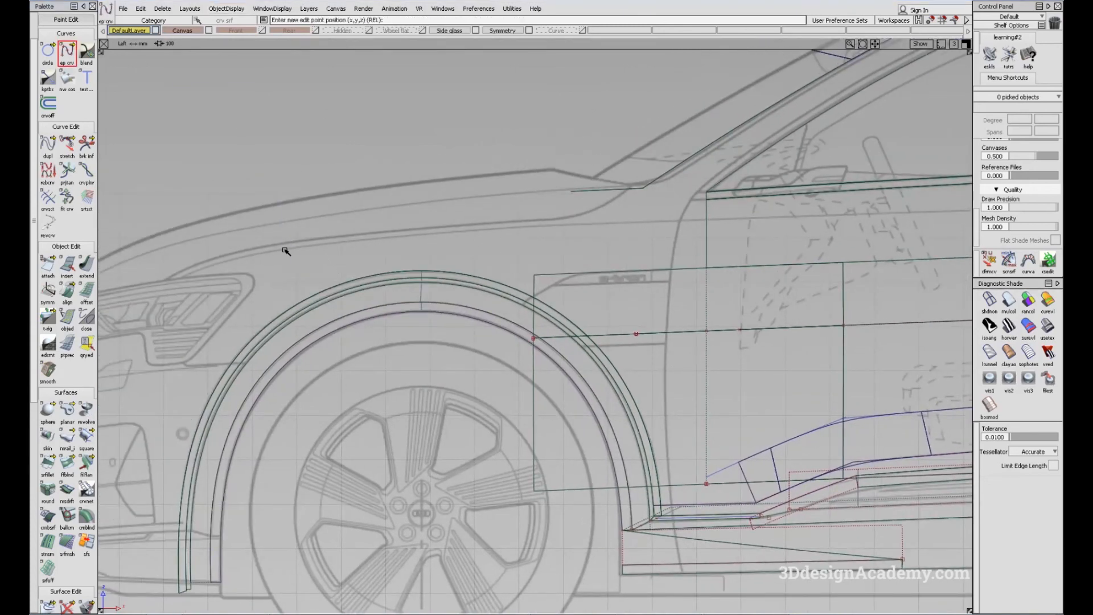
click(623, 212)
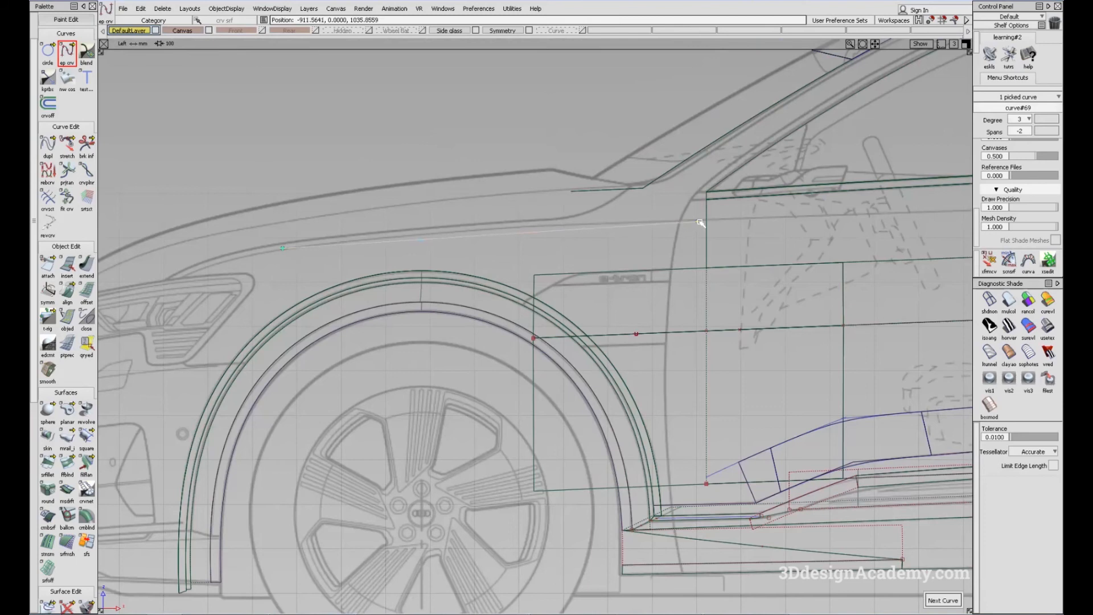
click(1034, 119)
click(1025, 133)
- Move the fender curve's middle CV about -86 mm in X and 23 mm in Z to follow the sketched line
ctrl+shift+drag(494, 343, 507, 216)
mouse_move(510, 223)
alt+shift+middle_down()
mouse_move(144, 258)
mouse_move(495, 217)
alt+shift+middle_up()
ctrl+shift+drag(410, 230, 342, 228)
drag(375, 187, 504, 279)
ctrl+shift+middle_drag(506, 316, 488, 237)
mouse_move(484, 253)
mouse_down()
mouse_move(461, 260)
mouse_move(470, 244)
mouse_up()
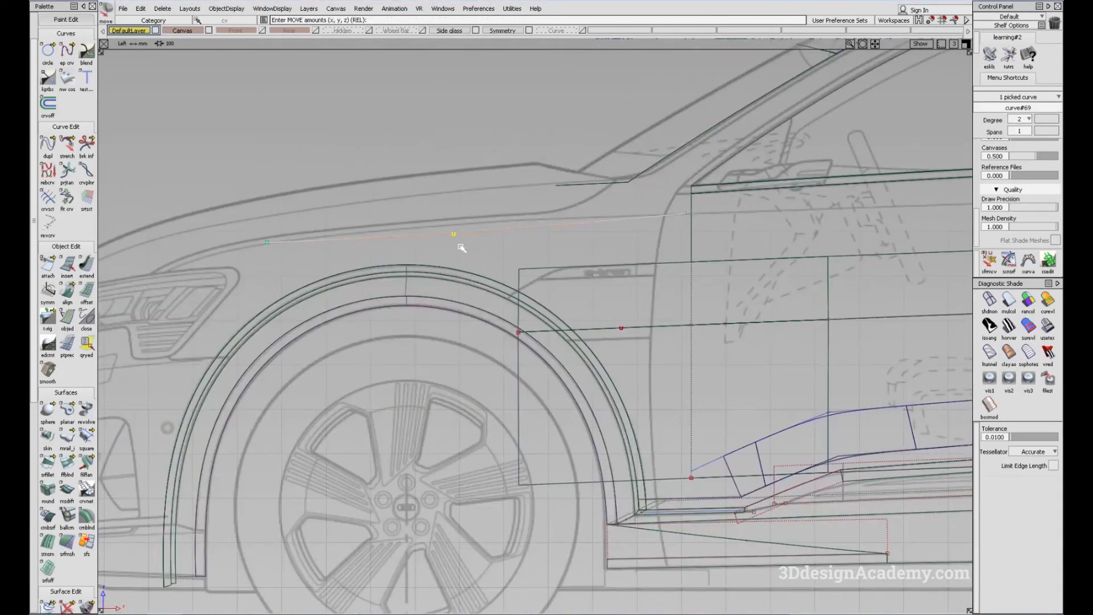
drag(446, 250, 408, 238)
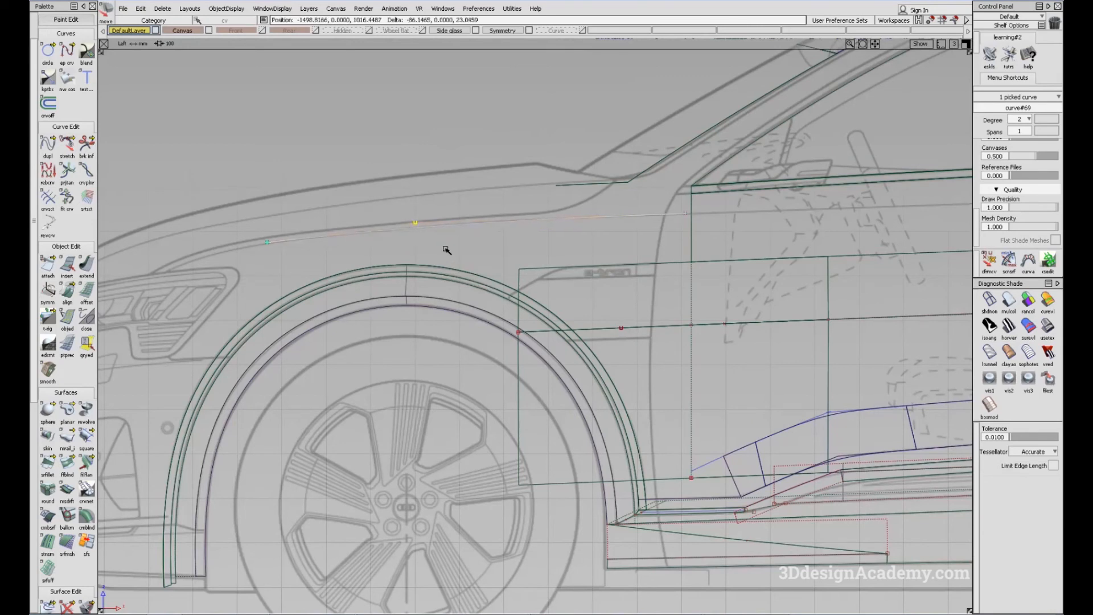
- Move the fender character line curve sideways in the top view to its sketched line near the body side
ctrl+shift+drag(447, 289, 476, 178)
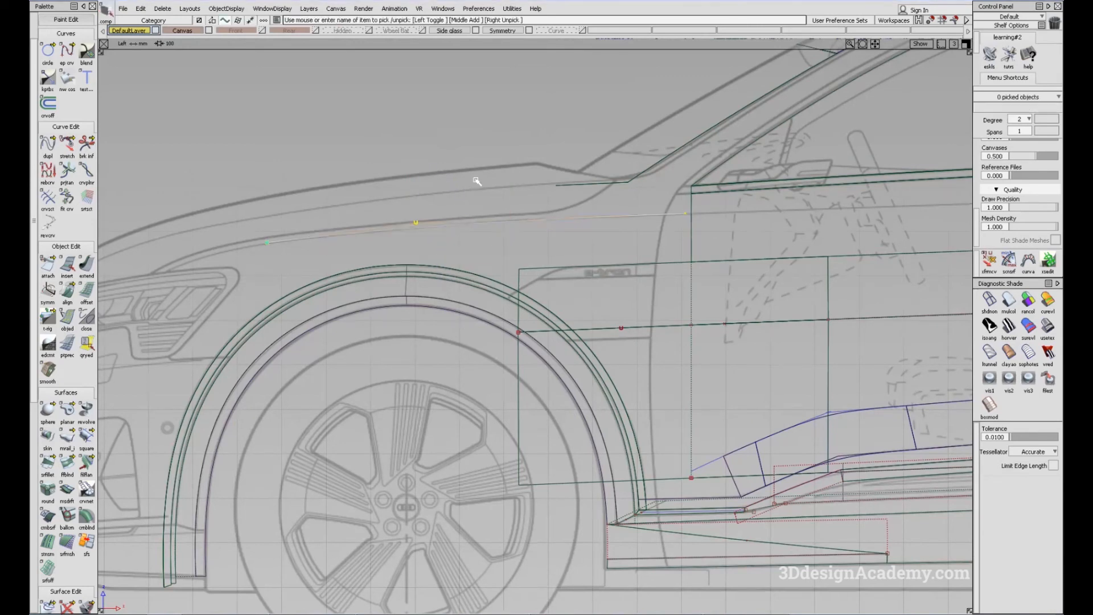
key(F5)
alt+shift+right_drag(535, 283, 491, 297)
alt+shift+middle_drag(491, 297, 506, 344)
ctrl+shift+middle_drag(505, 344, 466, 207)
right_drag(468, 194, 480, 467)
- Adjust individual CVs of the fender curve sideways in the top view so the curve follows the sketched line
alt+shift+right_drag(407, 373, 498, 377)
ctrl+shift+drag(314, 471, 278, 386)
ctrl+shift+drag(119, 416, 165, 416)
mouse_move(169, 454)
ctrl+shift+mouse_down()
mouse_move(168, 391)
mouse_move(174, 428)
ctrl+shift+mouse_up()
ctrl+shift+middle_drag(257, 469, 261, 384)
right_drag(292, 426, 291, 397)
mouse_move(493, 465)
ctrl+shift+mouse_down()
mouse_move(475, 401)
mouse_move(503, 409)
mouse_move(453, 388)
ctrl+shift+mouse_up()
alt+shift+middle_drag(590, 464, 538, 398)
ctrl+shift+middle_drag(592, 445, 588, 362)
right_drag(588, 362, 541, 371)
alt+shift+middle_drag(842, 373, 524, 375)
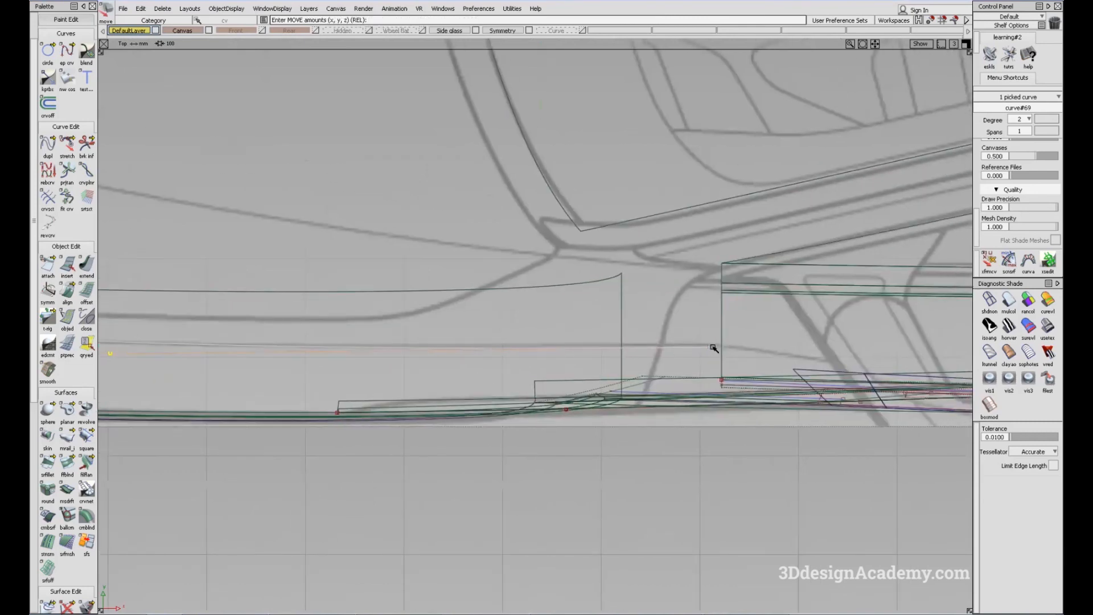
right_drag(473, 383, 473, 380)
- Fine-tune the fender curve's middle CV sideways in the top view and clear the selection
alt+shift+middle_drag(222, 428, 357, 415)
ctrl+shift+drag(341, 441, 338, 375)
alt+shift+right_drag(390, 373, 371, 365)
alt+shift+middle_drag(347, 356, 456, 355)
ctrl+shift+drag(398, 350, 396, 339)
drag(242, 292, 350, 362)
ctrl+shift+middle_drag(382, 354, 380, 343)
right_drag(380, 342, 381, 343)
ctrl+shift+drag(545, 417, 525, 344)
key(F6)
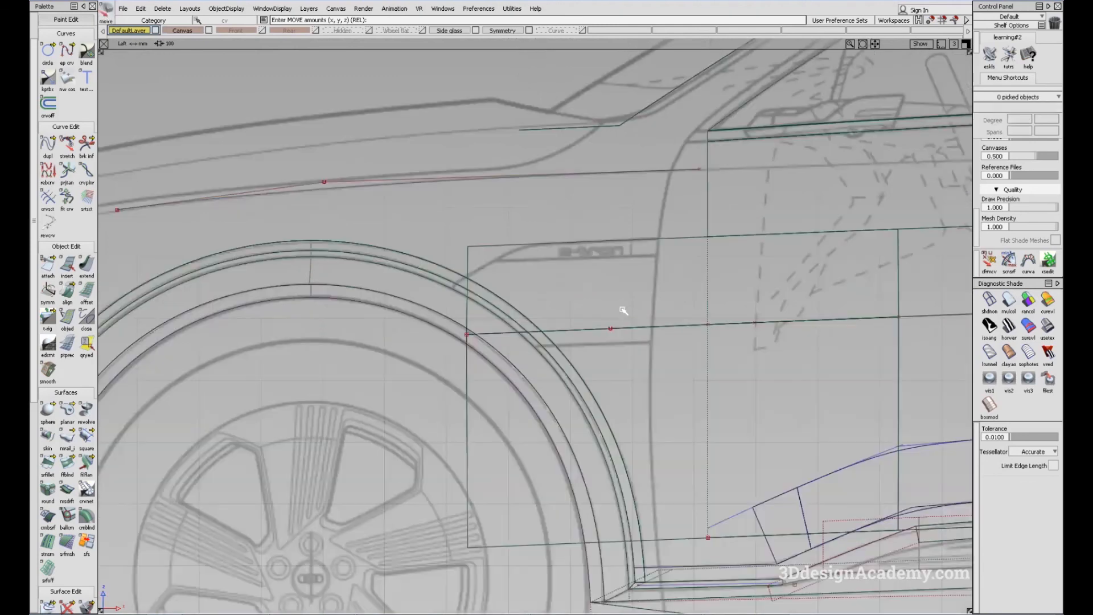
- Compare the fender curve with the sketched character line in the top and left views, up to the door's front edge
key(F5)
alt+shift+middle_drag(715, 322, 620, 322)
alt+shift+right_drag(620, 322, 735, 309)
alt+shift+middle_drag(843, 398, 614, 387)
alt+shift+middle_drag(811, 356, 602, 326)
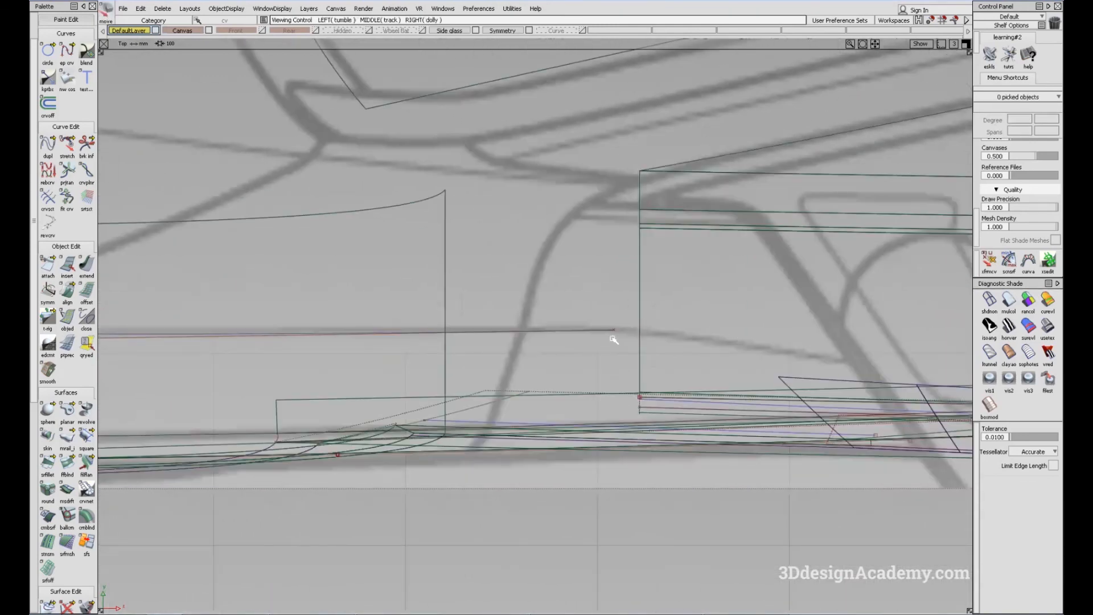
key(F6)
alt+shift+right_drag(791, 266, 505, 226)
alt+shift+middle_drag(626, 189, 686, 241)
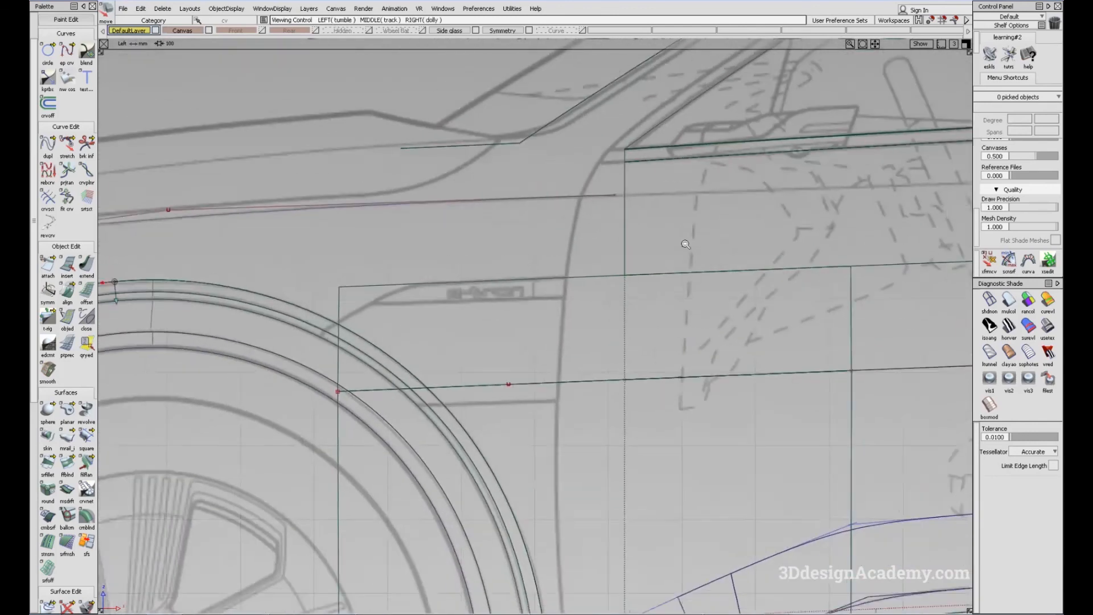
alt+shift+right_drag(685, 241, 579, 268)
alt+shift+middle_drag(579, 268, 569, 281)
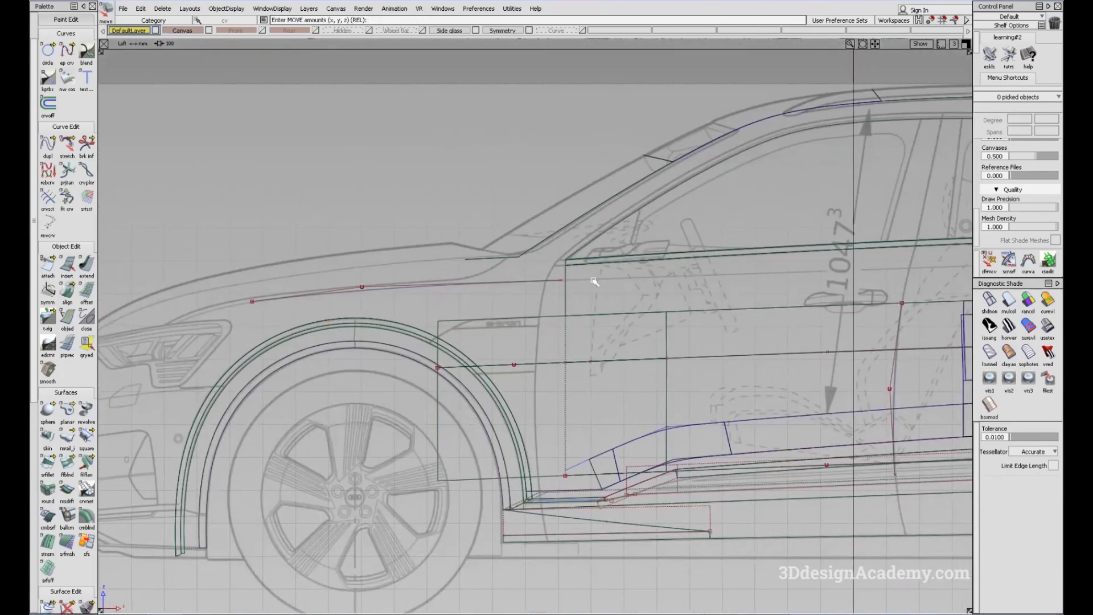
alt+shift+middle_drag(779, 277, 643, 302)
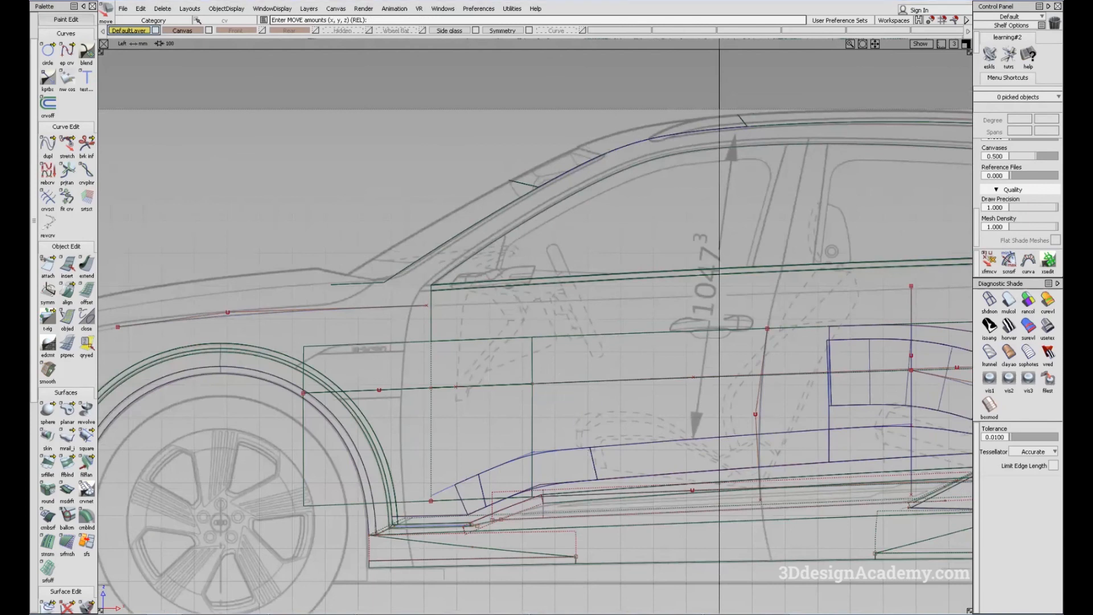
- Switch to the side reference photo in Windows Photo Viewer, maximize it and examine the front fender and door at actual size
key(alt+Tab)
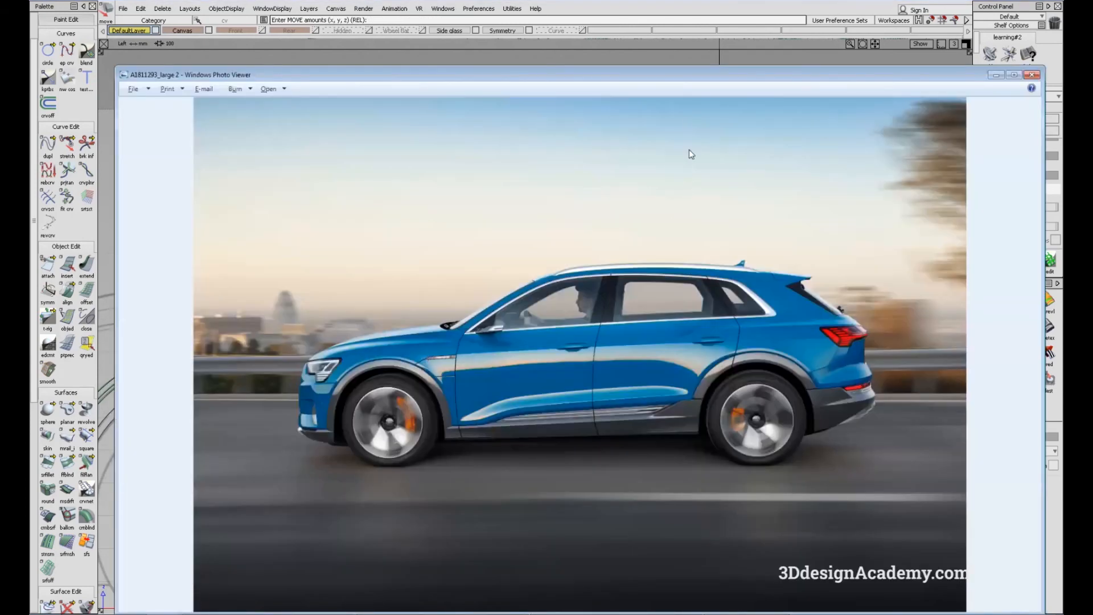
double_click(672, 75)
click(489, 600)
drag(425, 344, 825, 340)
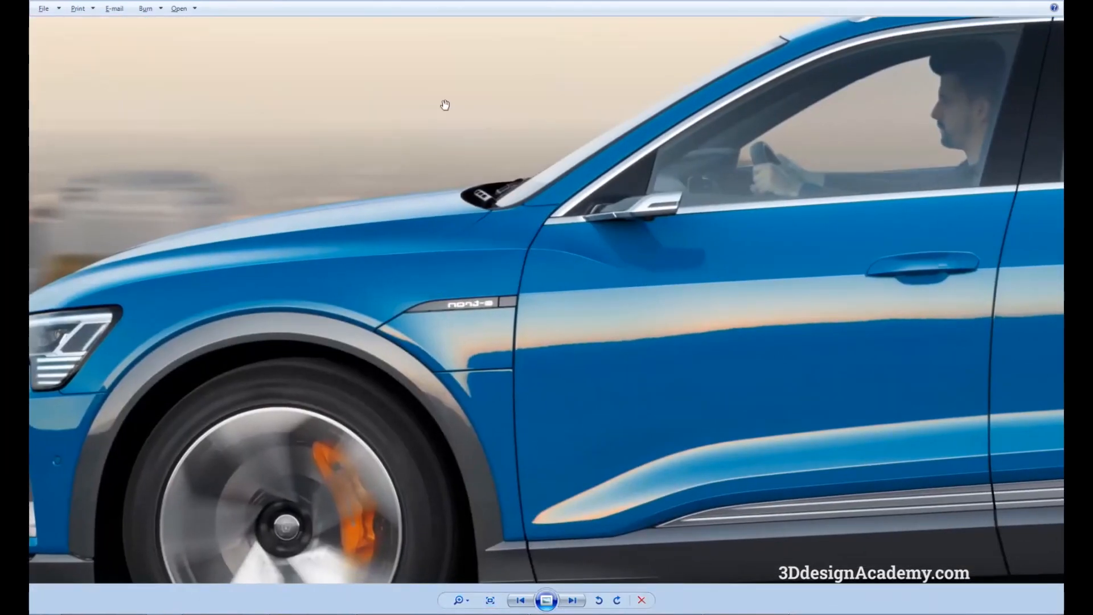
drag(465, 0, 508, 78)
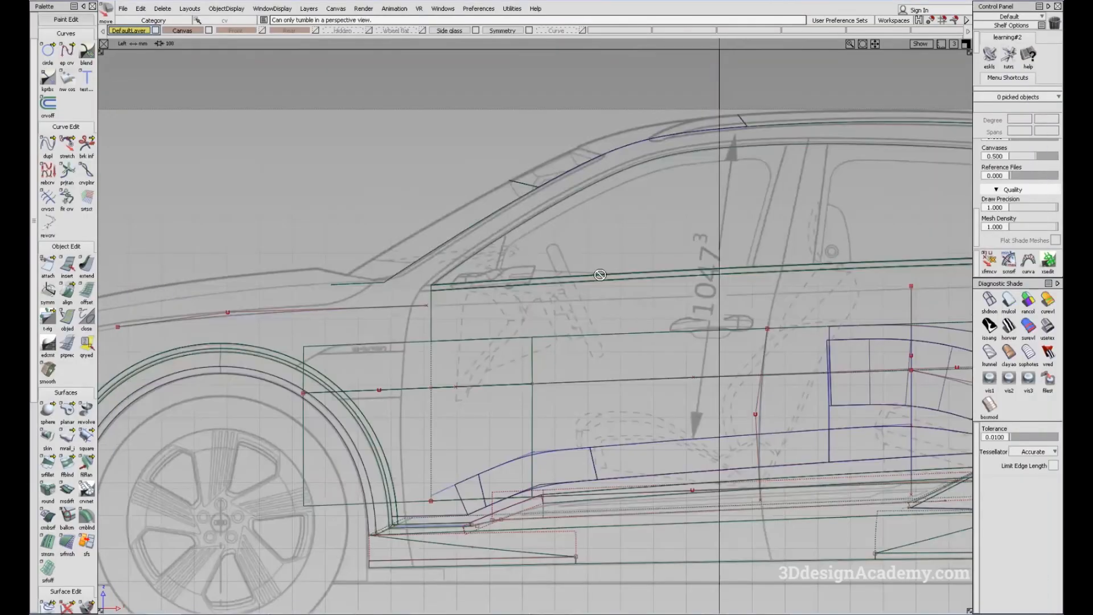
- Check the fender curve against the front wheel arch in the shaded perspective and top views and the unshaded left view
scroll(357, 361, down, 5)
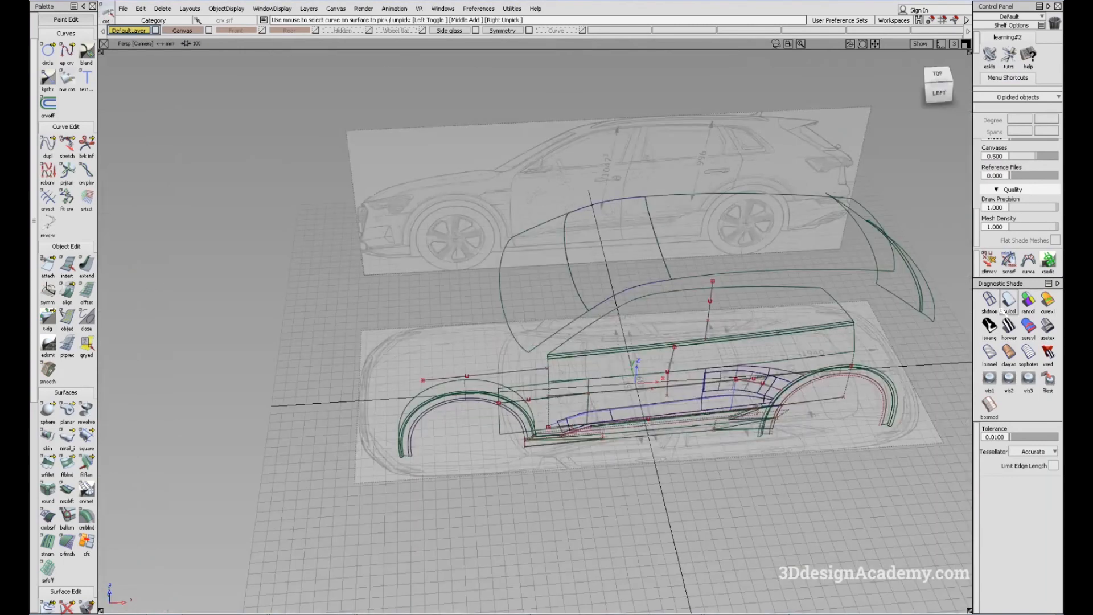
click(1008, 310)
alt+shift+drag(481, 357, 483, 351)
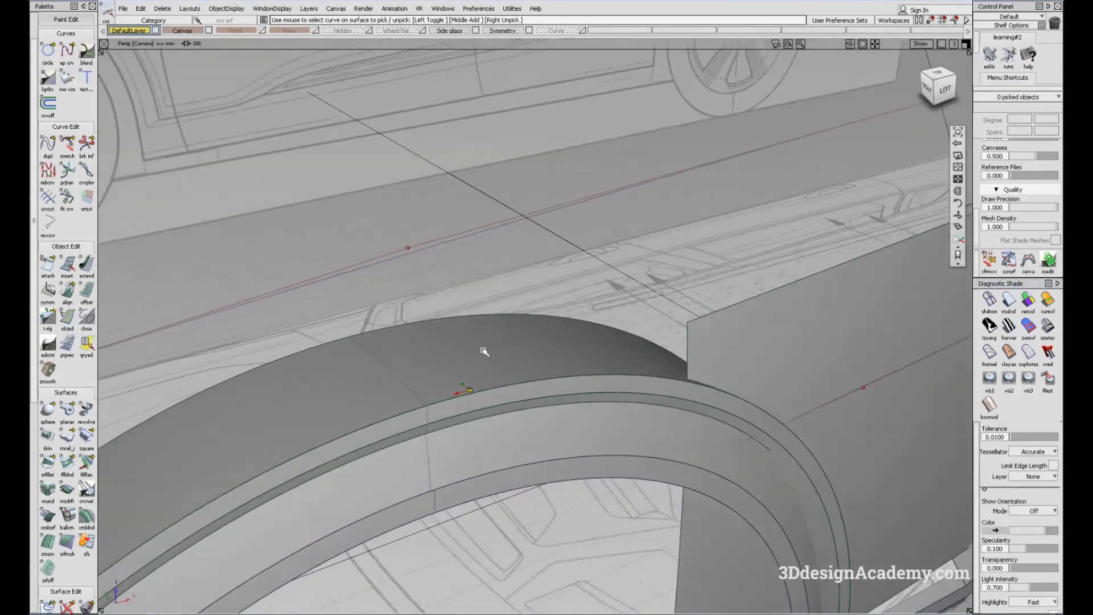
alt+shift+right_drag(483, 352, 500, 405)
key(F5)
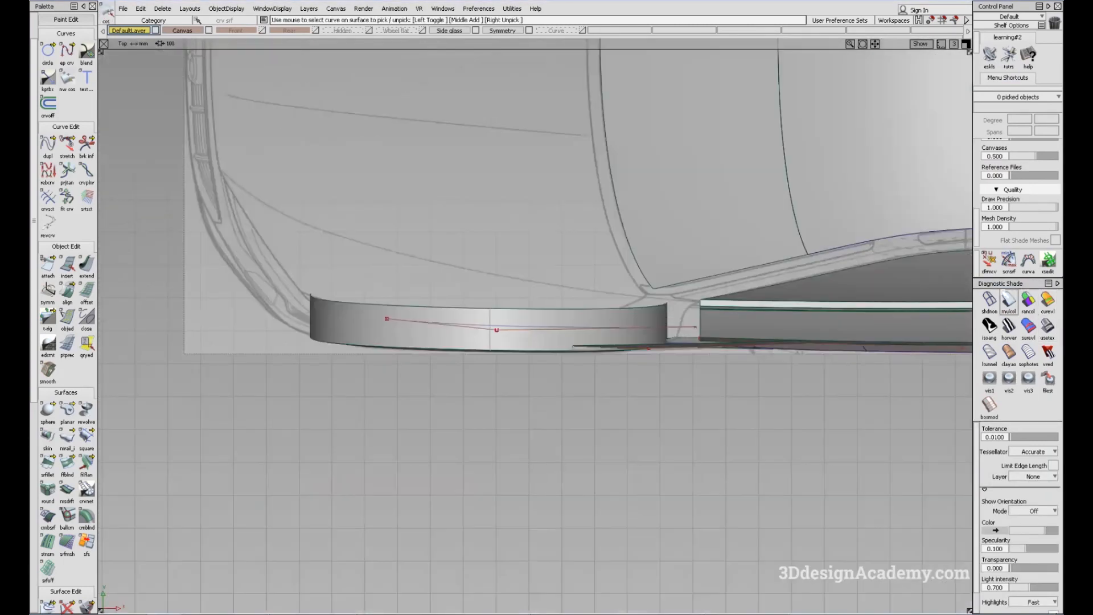
click(989, 299)
key(F6)
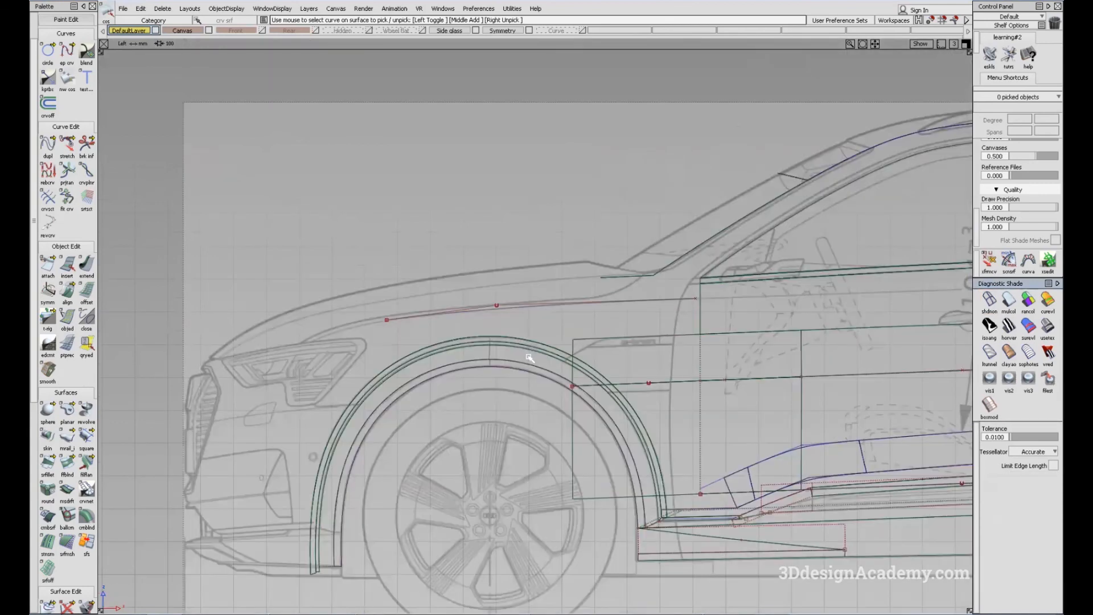
alt+shift+right_drag(500, 337, 593, 324)
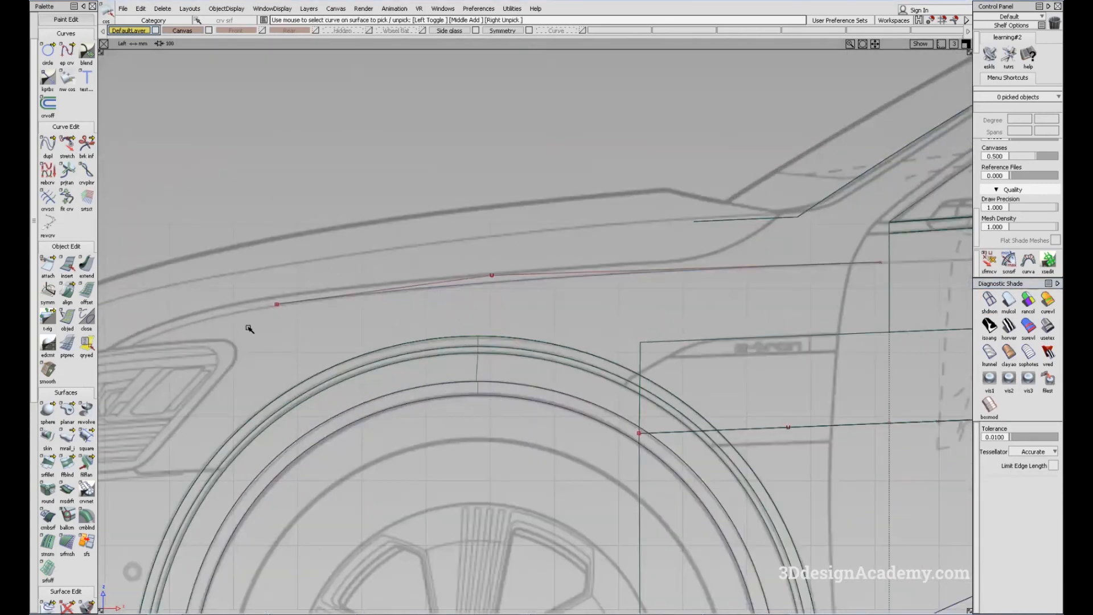
- Open the Freeform Blend options in the perspective view and set both sides' continuity to G0 Position
key(F8)
click(66, 464)
click(884, 244)
click(888, 256)
click(882, 255)
click(881, 267)
alt+shift+drag(478, 389, 503, 344)
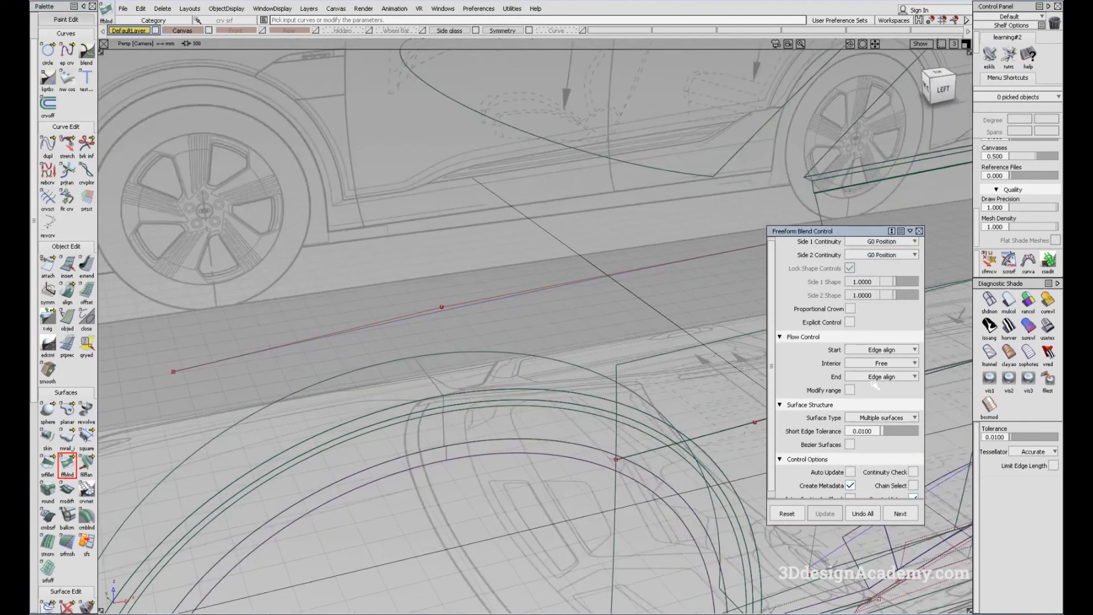
- Set the blend's start and end flow control to Connect ends
click(879, 349)
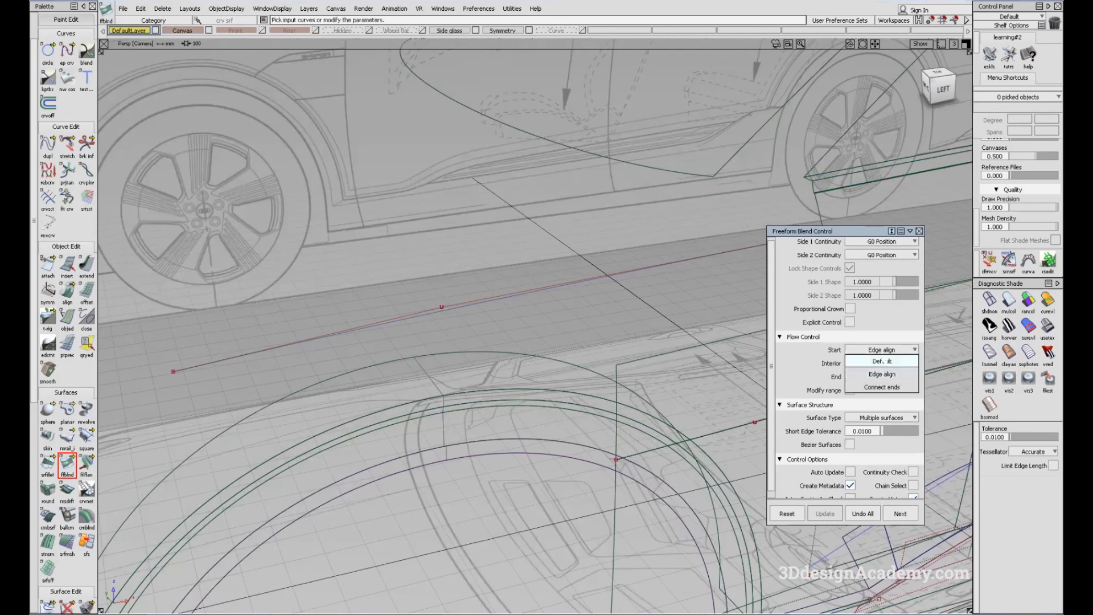
click(882, 387)
click(881, 362)
click(881, 387)
click(882, 376)
click(881, 414)
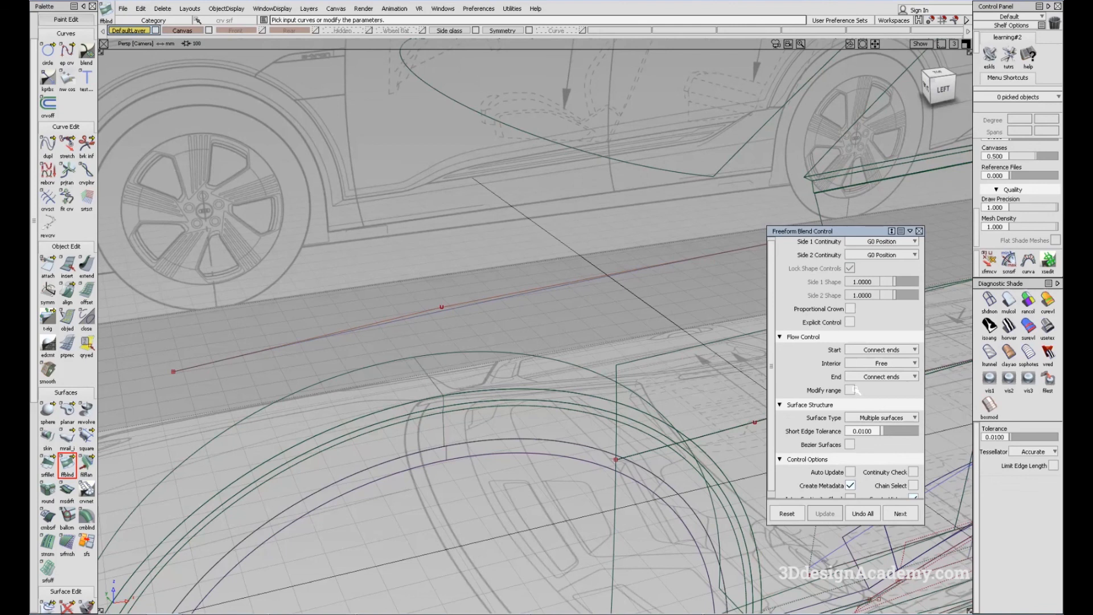
- Enable Modify range and build a blend surface between the fender curve and the front wheel arch's outer edge
click(850, 391)
click(452, 310)
click(453, 396)
click(483, 399)
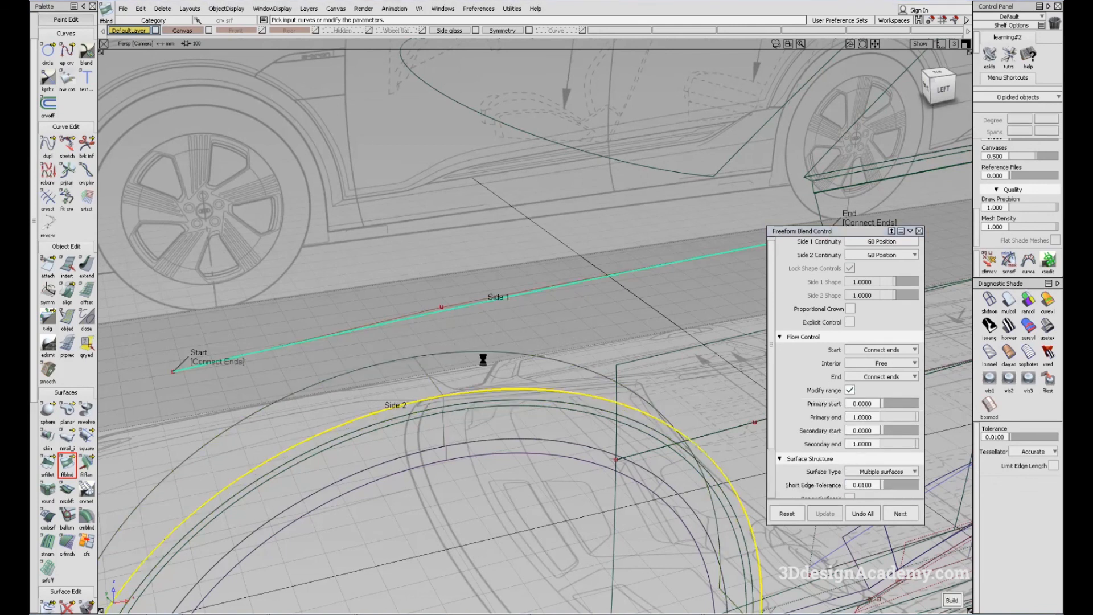
- Shift the blend's start along the wheel arch edge to a secondary start of 0.4141
alt+shift+right_drag(483, 360, 365, 421)
alt+shift+drag(364, 421, 342, 393)
alt+shift+middle_drag(316, 531, 300, 502)
drag(273, 560, 356, 362)
drag(591, 481, 369, 375)
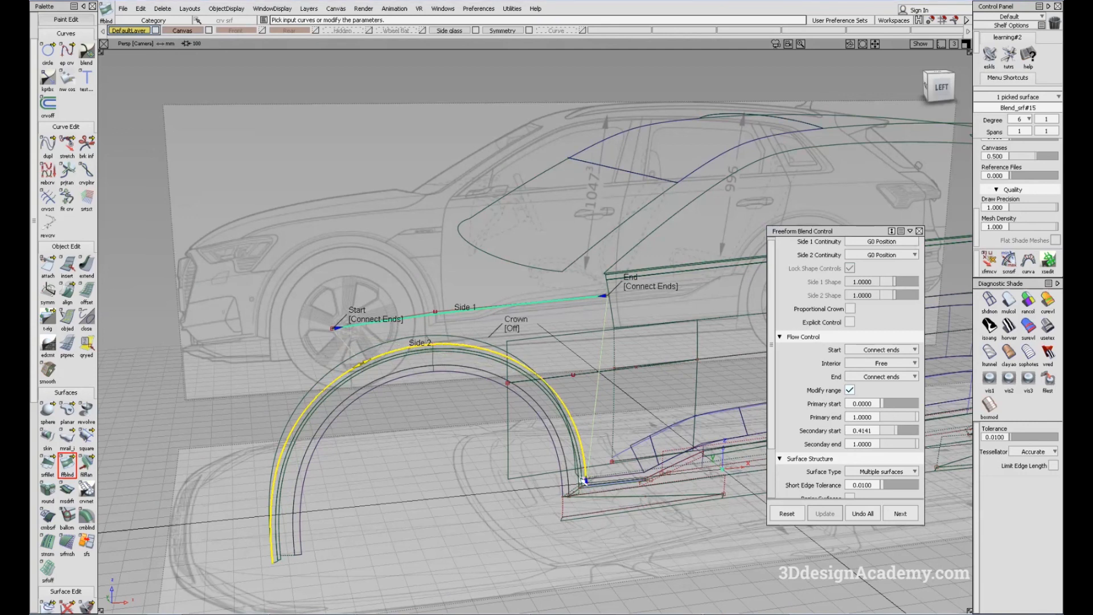
- Shorten the blend's rear end to a secondary end of 0.6633 and a primary end of 0.7486
drag(589, 483, 587, 480)
drag(573, 353, 519, 337)
alt+shift+drag(519, 337, 600, 310)
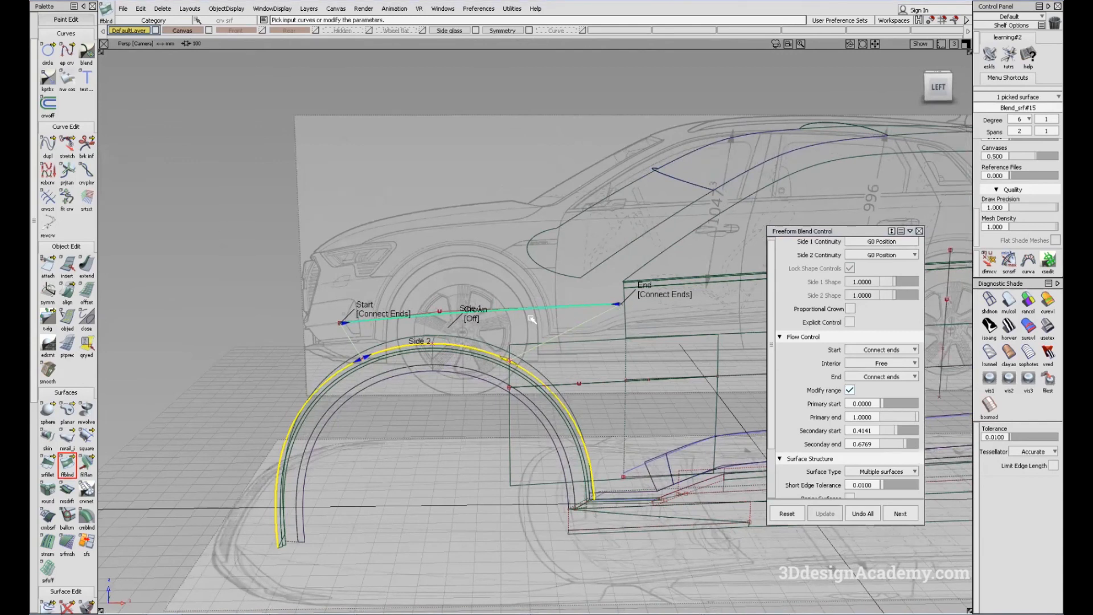
drag(520, 322, 518, 322)
drag(618, 305, 526, 309)
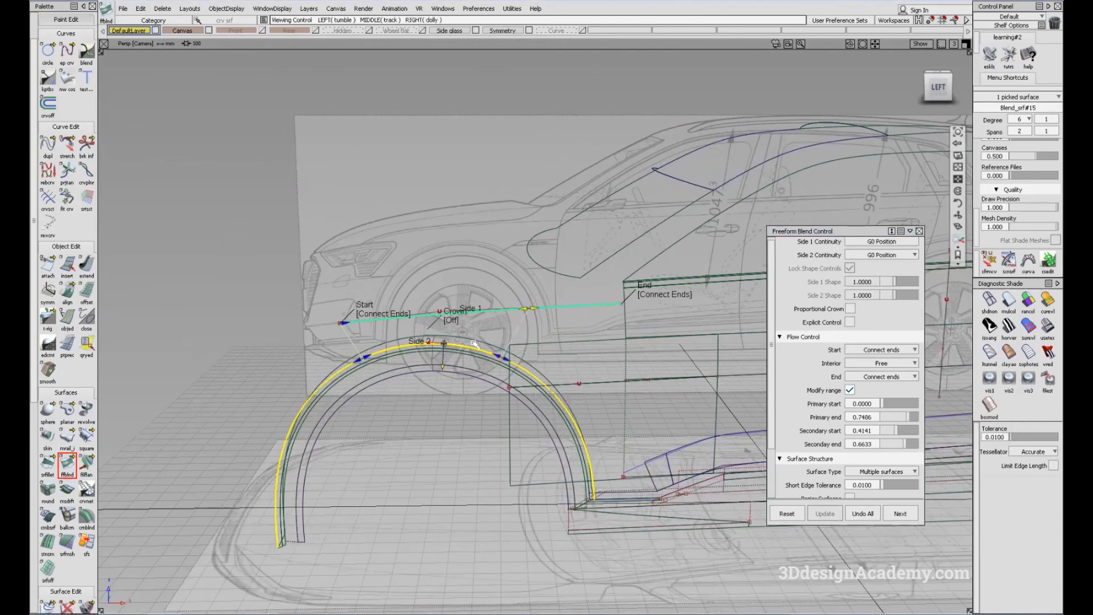
- Refine the blend's primary end to 0.7282 and shade the model to view the fender surface from the front
alt+shift+right_drag(475, 344, 501, 347)
alt+shift+drag(501, 347, 490, 316)
ctrl+shift+drag(655, 420, 674, 292)
click(1009, 302)
mouse_move(468, 400)
alt+shift+mouse_down()
mouse_move(530, 360)
mouse_move(507, 424)
mouse_move(498, 418)
mouse_move(595, 341)
mouse_move(556, 313)
alt+shift+mouse_up()
click(412, 341)
alt+shift+drag(416, 343, 513, 362)
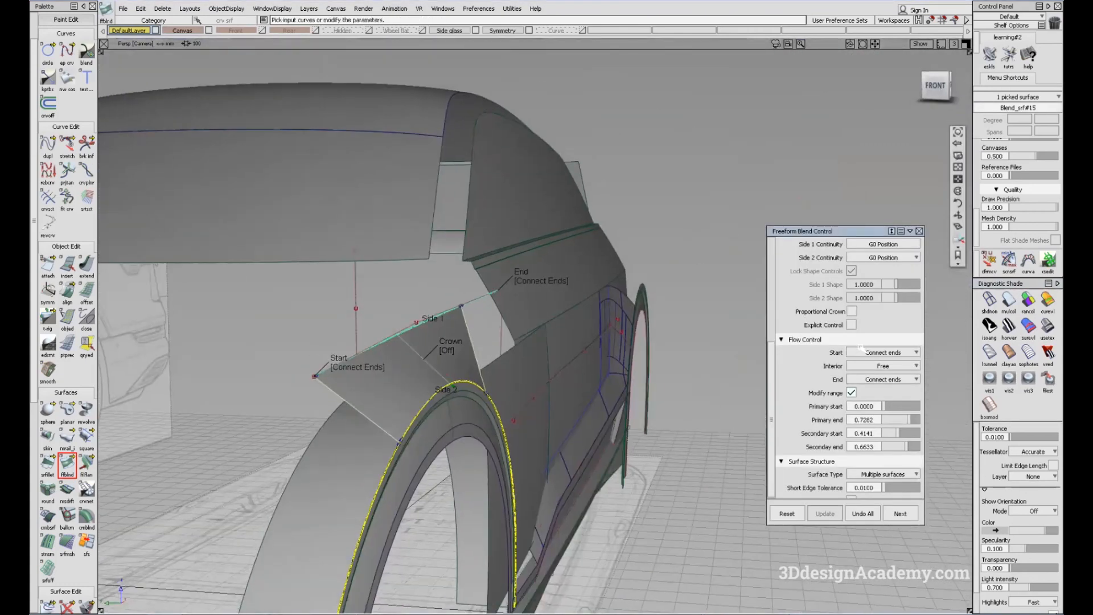
- Turn on Proportional Crown for the fender blend with a crown value of 0.0100 and flip its direction
click(851, 311)
drag(883, 325, 887, 328)
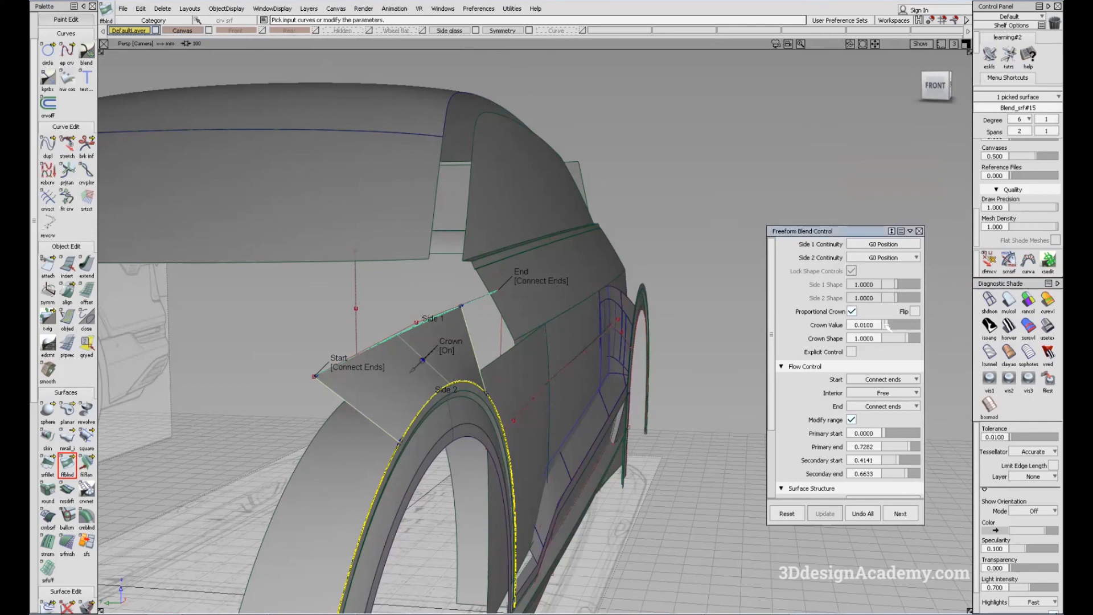
click(432, 356)
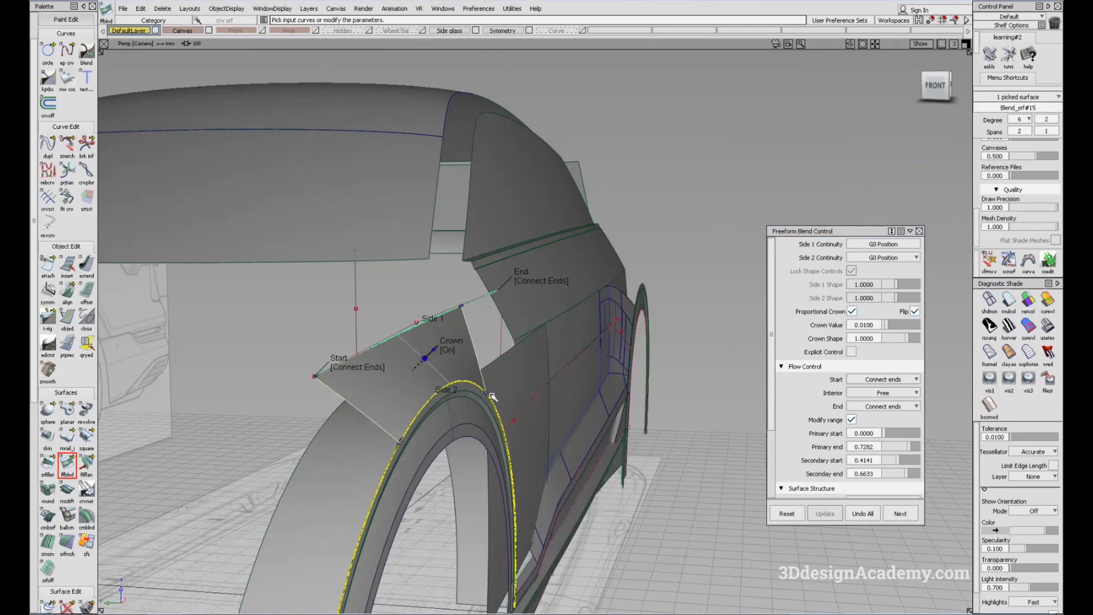
alt+shift+drag(492, 394, 283, 429)
key(Escape)
- Inspect the new fender surface next to the door and wheel arch in the shaded side view with nothing selected
click(1008, 300)
mouse_move(820, 353)
alt+shift+right_down()
mouse_move(667, 407)
mouse_move(732, 450)
alt+shift+right_up()
key(alt+m)
alt+shift+drag(732, 450, 612, 403)
key(alt+m)
ctrl+shift+drag(678, 504, 678, 399)
ctrl+shift+drag(346, 567, 342, 610)
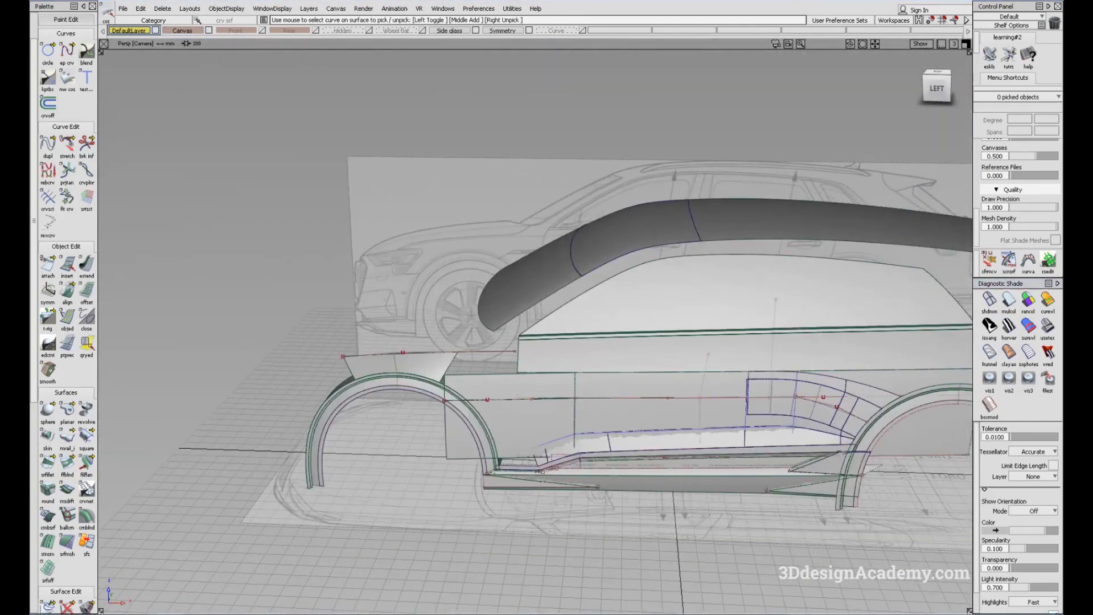